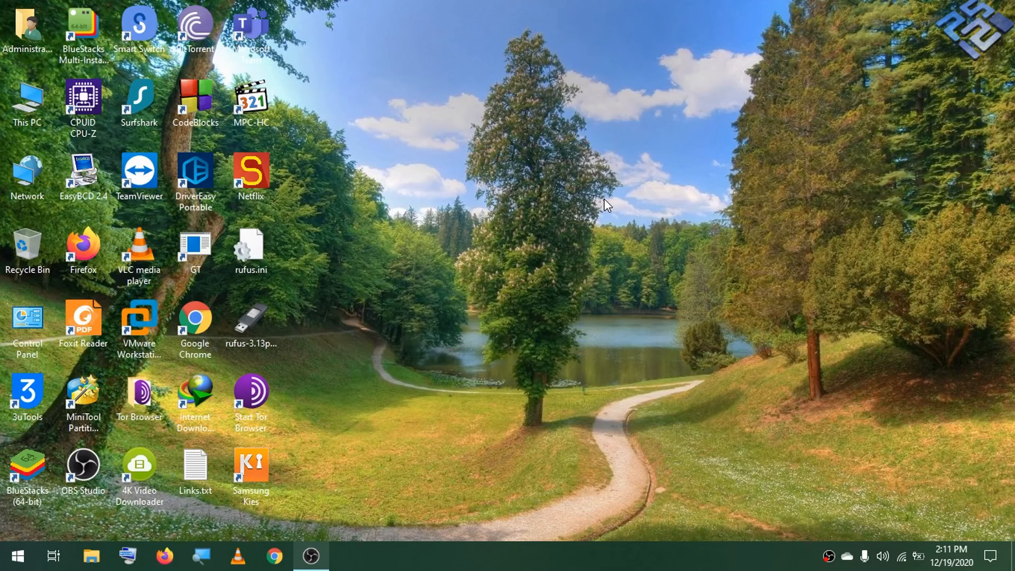
# In Google Chrome, search for "automated pcsx2 builds", open the Orphis builds site and look through the list of Windows 32bit downloads
pyautogui.click(274, 556)
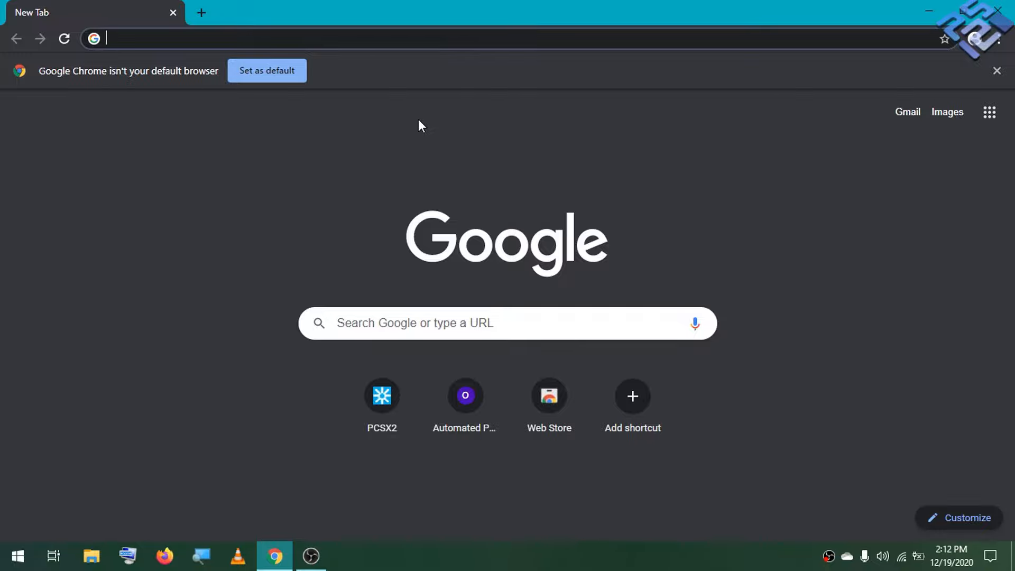
pyautogui.write('automated ')
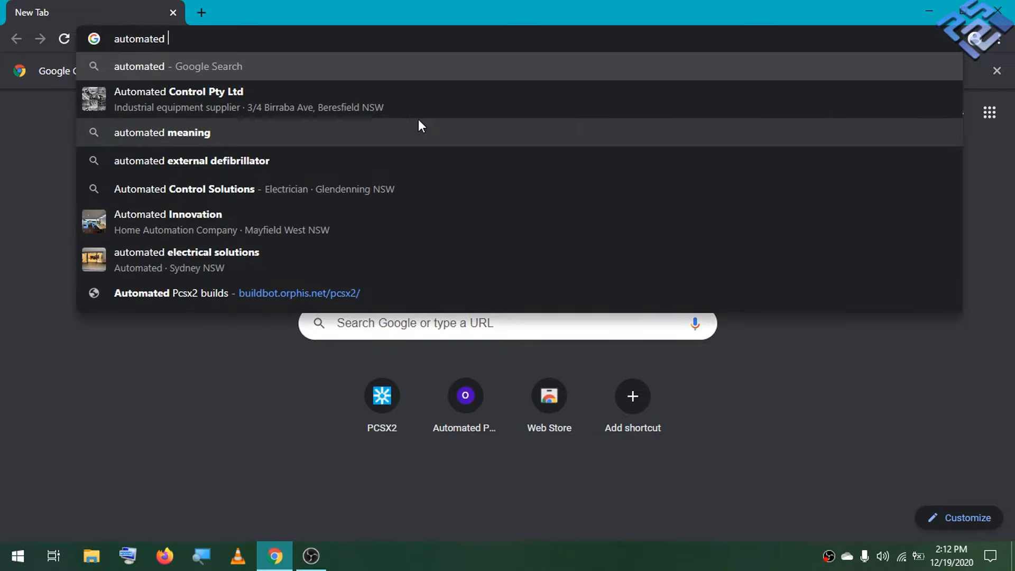
pyautogui.write('pc')
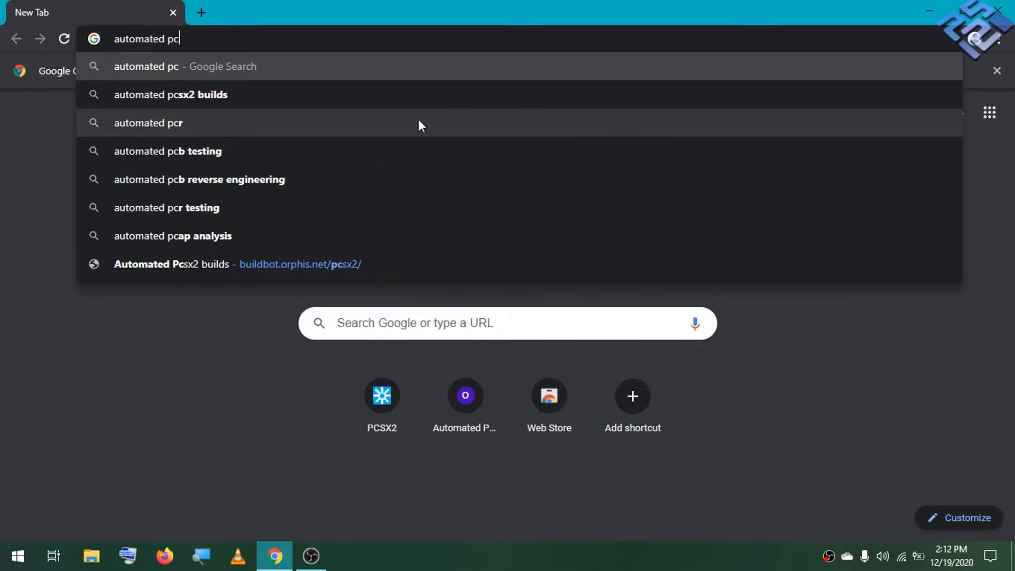
pyautogui.write('sx2')
pyautogui.press('Return')
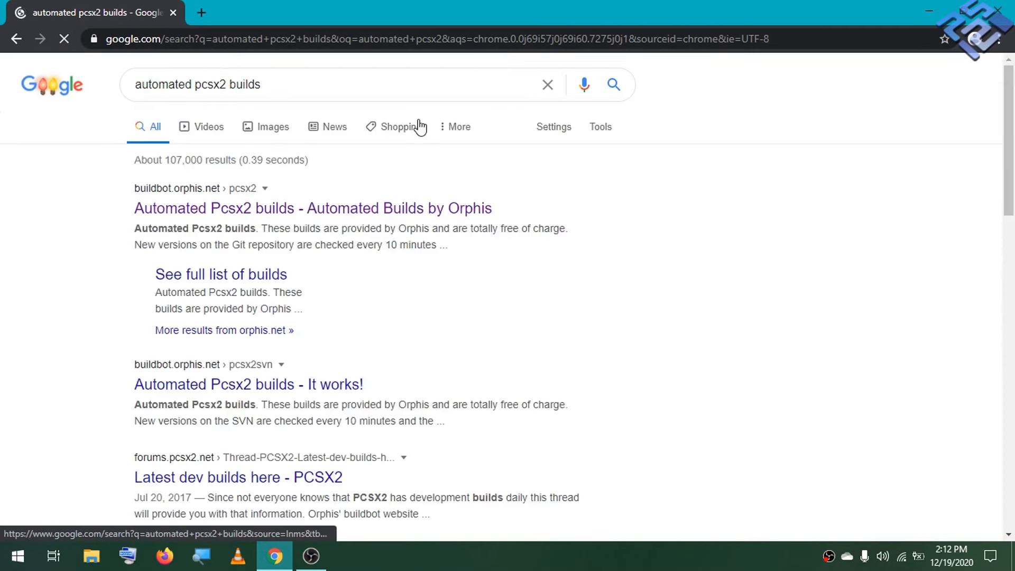
pyautogui.click(333, 210)
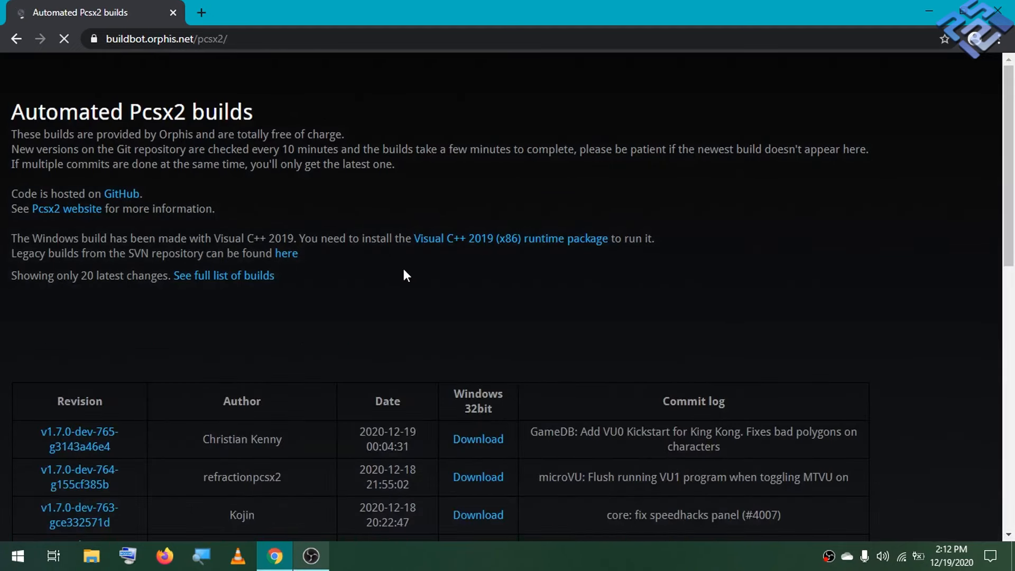
pyautogui.scroll(-10, 411, 256)
pyautogui.scroll(4, 420, 203)
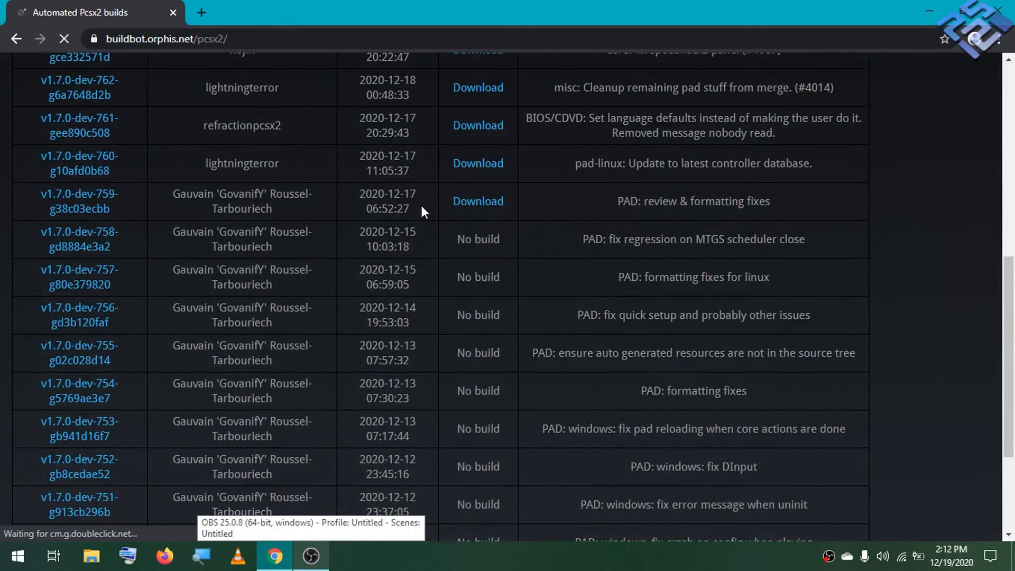
pyautogui.scroll(6, 421, 204)
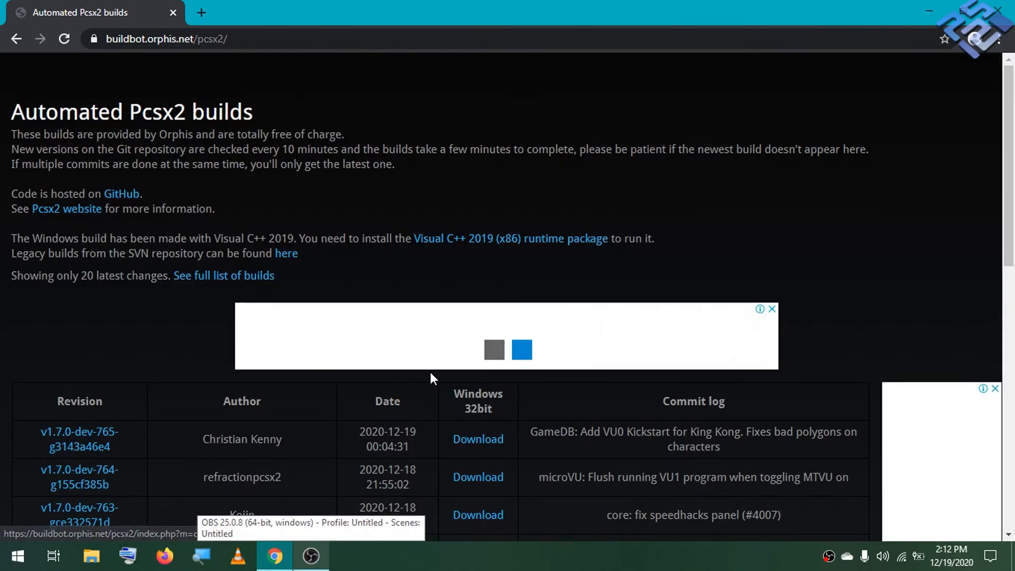
pyautogui.scroll(-5, 431, 375)
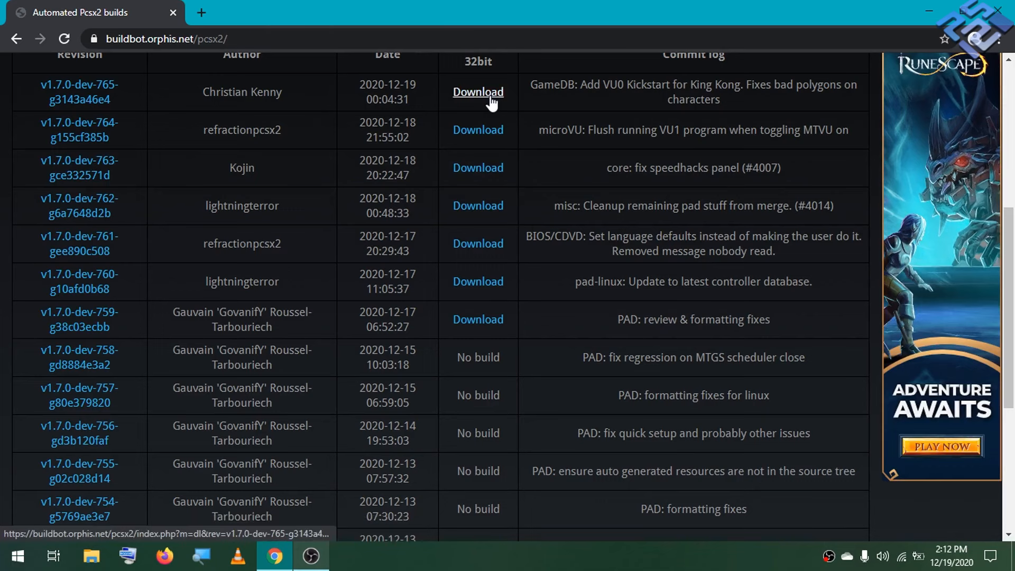
# Switch to File Explorer and extract the pcsx2-v1.7.0-dev-679-g88983caab-windows-x86 archive into the Downloads folder, then close the archive
pyautogui.click(933, 1)
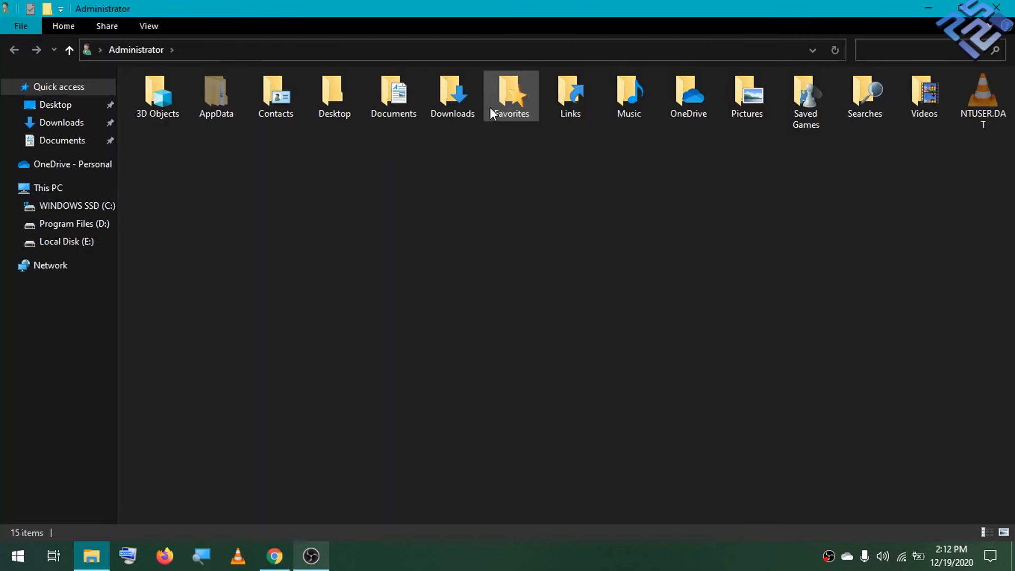
pyautogui.doubleClick(447, 100)
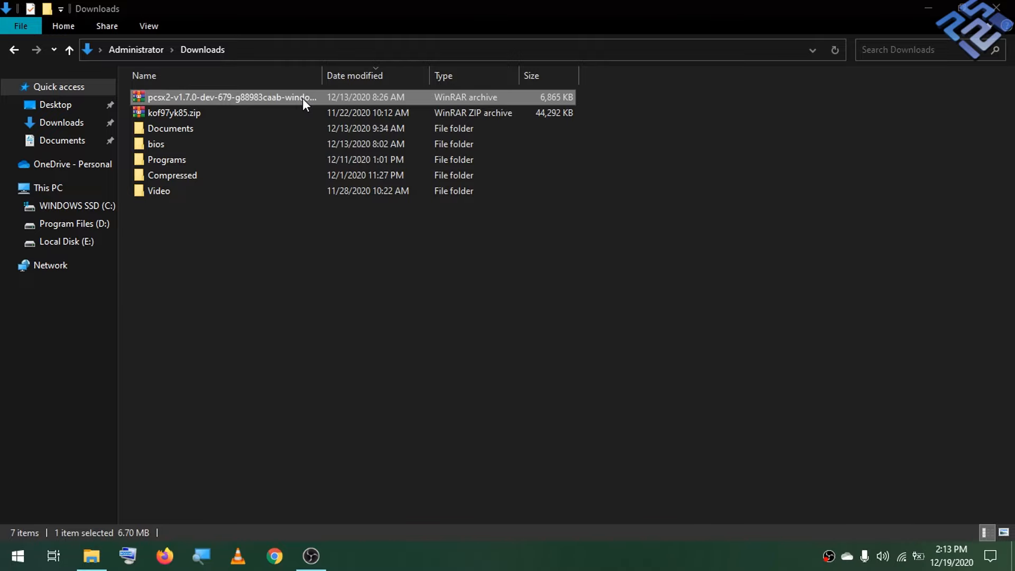
pyautogui.doubleClick(302, 99)
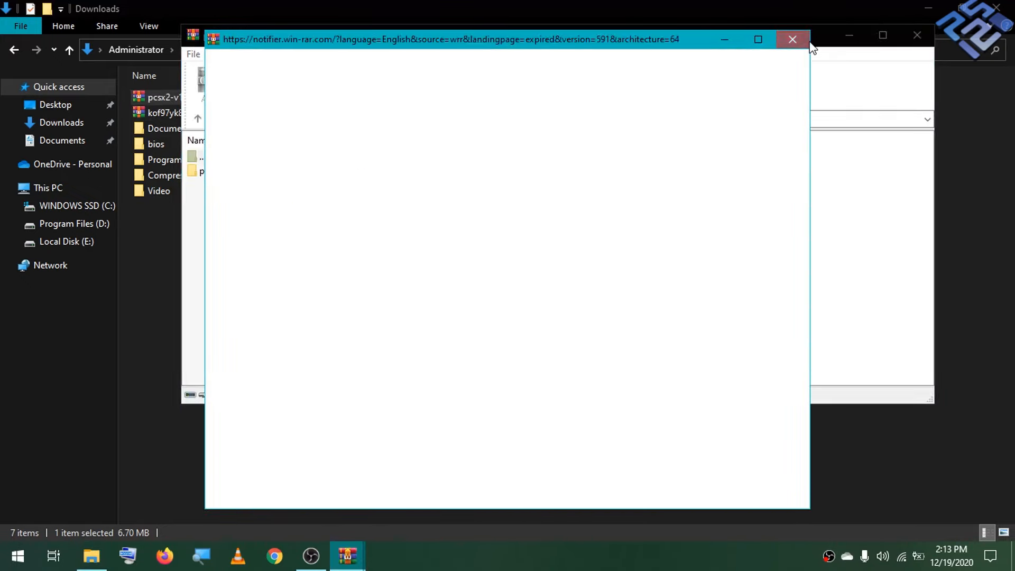
pyautogui.click(248, 172)
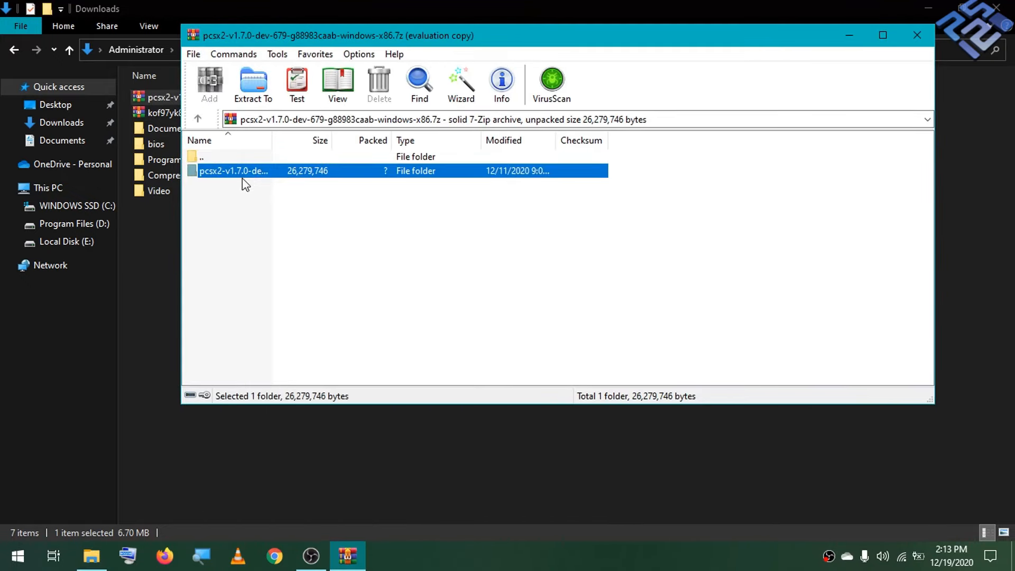
pyautogui.hotkey('alt', 'w')
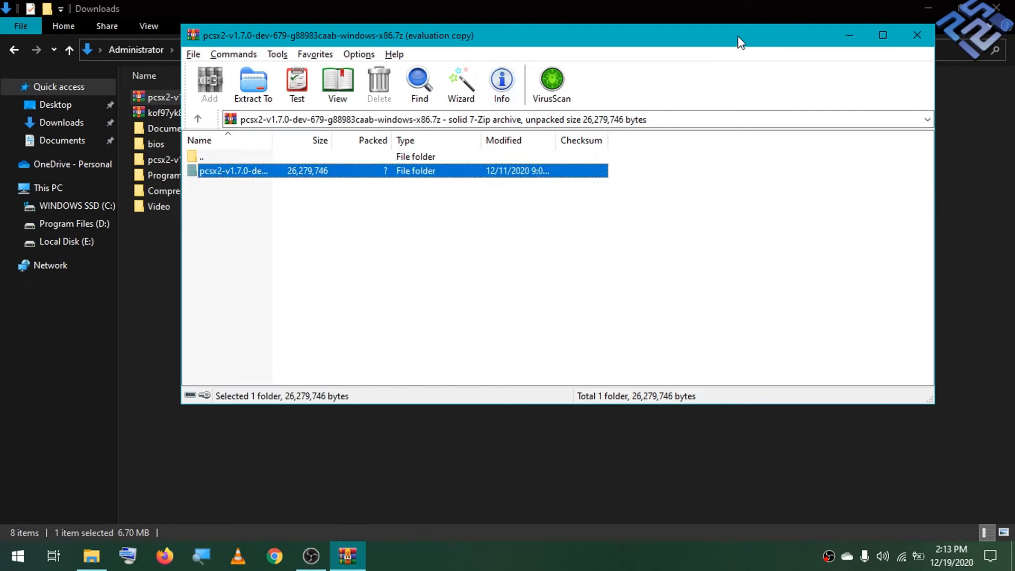
pyautogui.click(918, 35)
# Open the extracted pcsx2-v1.7.0-dev-679 folder and launch pcsx2.exe
pyautogui.click(220, 160)
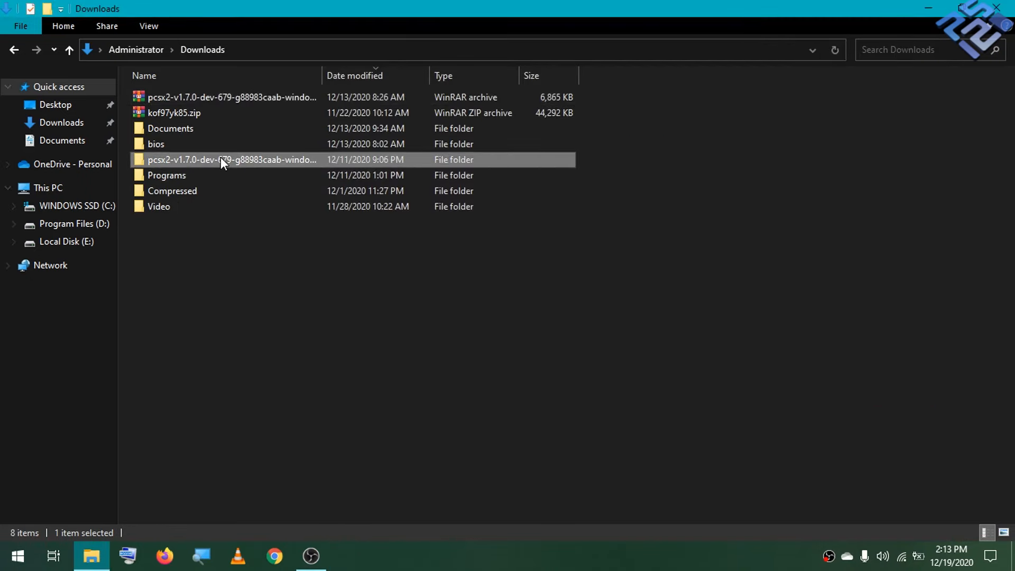
pyautogui.doubleClick(220, 159)
pyautogui.doubleClick(192, 193)
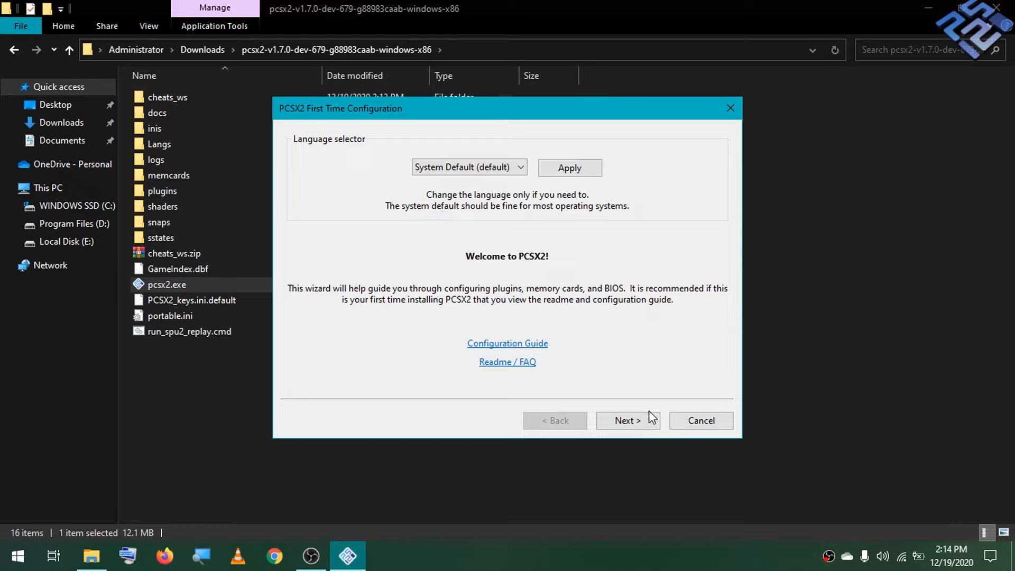
# Keep the System Default language in the first-time configuration and continue to the plugin page
pyautogui.click(500, 173)
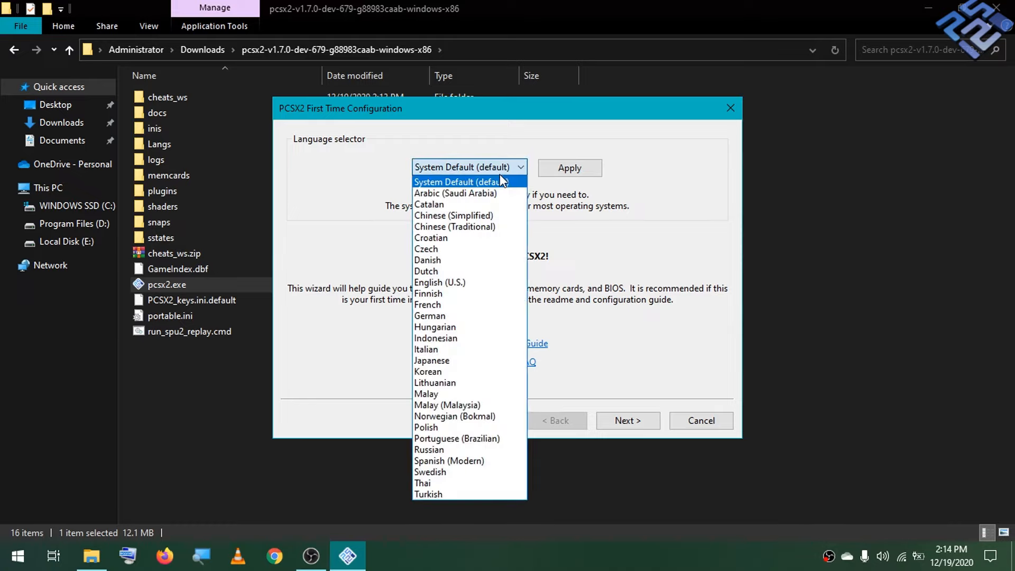
pyautogui.click(472, 172)
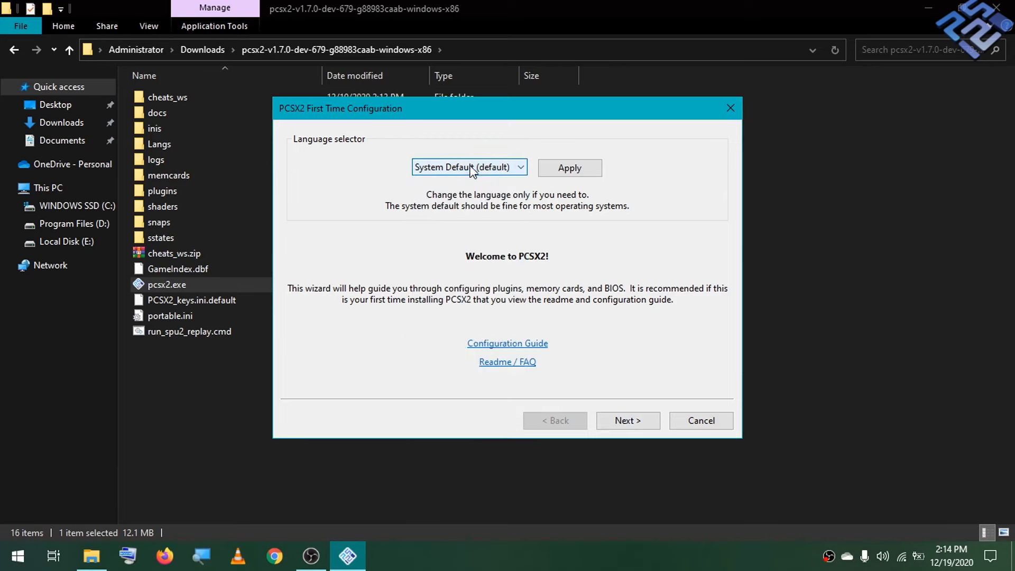
pyautogui.click(630, 416)
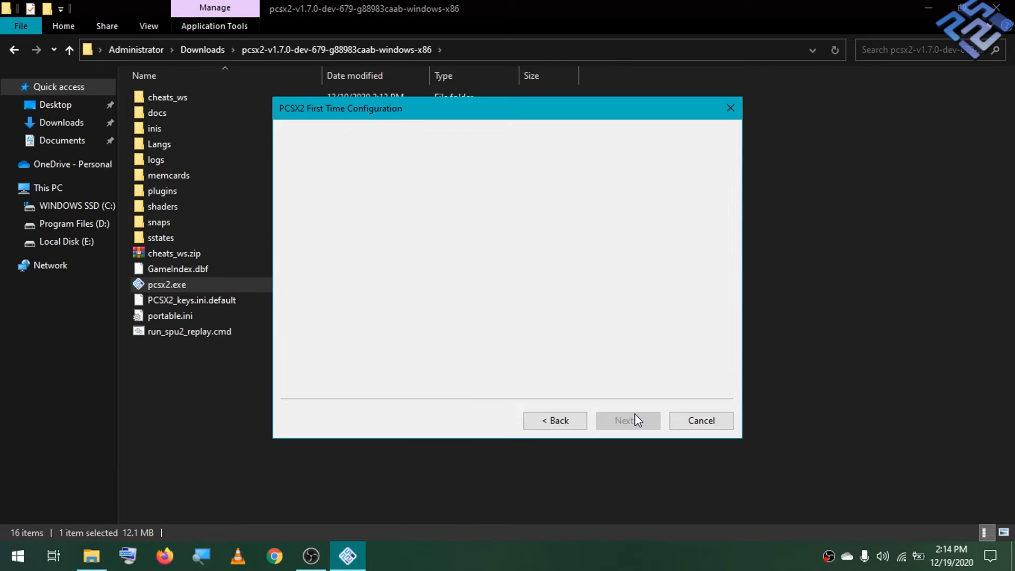
# Keep the GSdx SSE4.1/AVX plugin for GS and LilyPad for PAD, and continue to the BIOS page
pyautogui.click(492, 142)
pyautogui.click(493, 142)
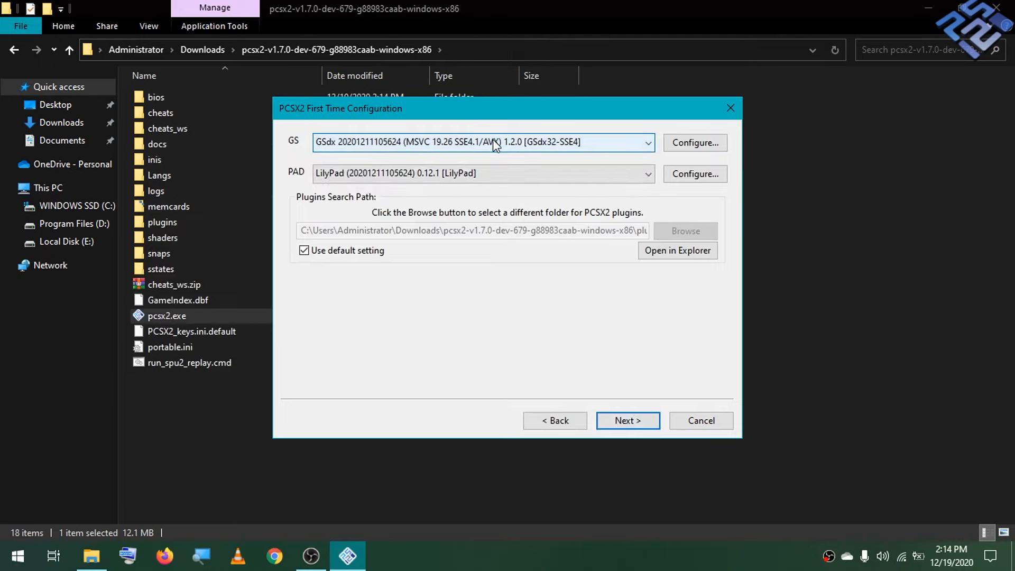
pyautogui.click(524, 176)
pyautogui.click(526, 179)
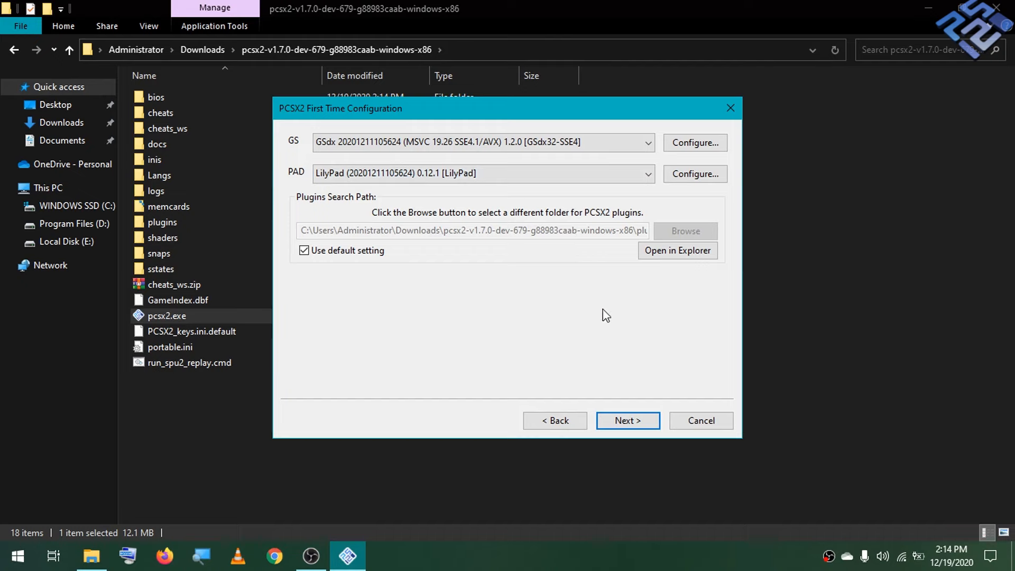
pyautogui.click(646, 426)
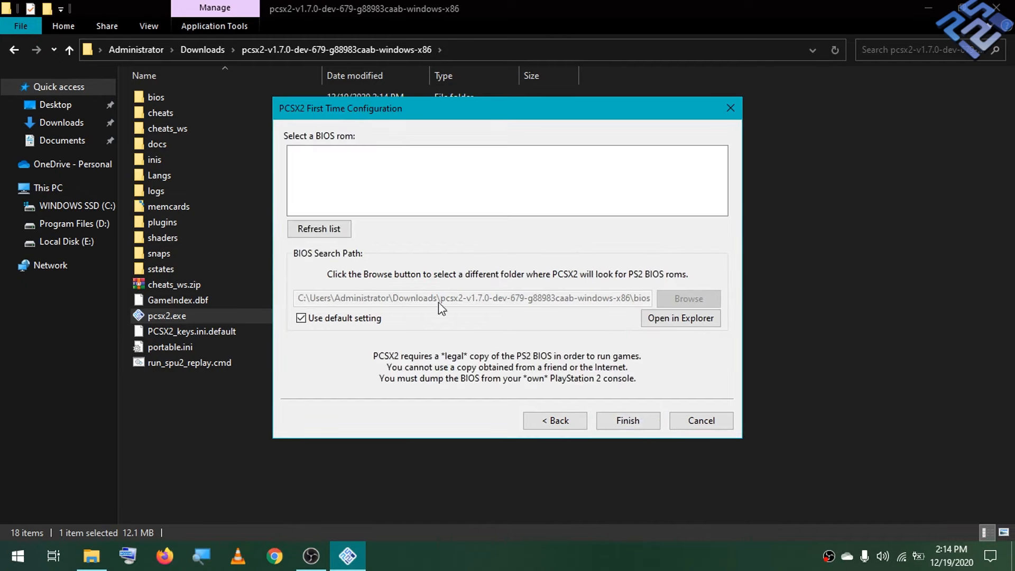
# Replace the default BIOS search path with the bios folder in Downloads, and finish the configuration with the USA v01.60(07/02/2002) BIOS
pyautogui.click(377, 316)
pyautogui.click(689, 297)
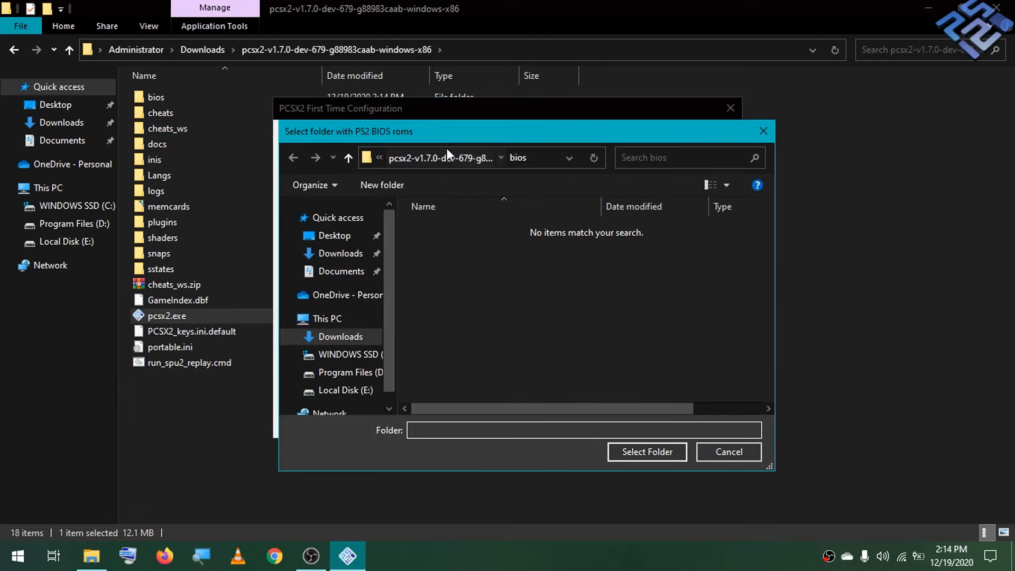
pyautogui.click(444, 154)
pyautogui.click(401, 157)
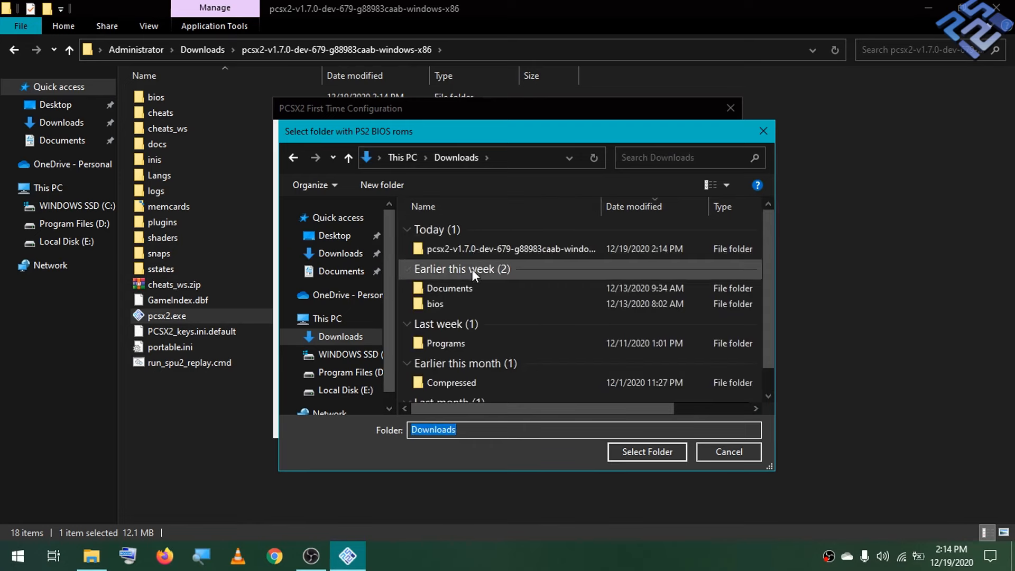
pyautogui.click(468, 306)
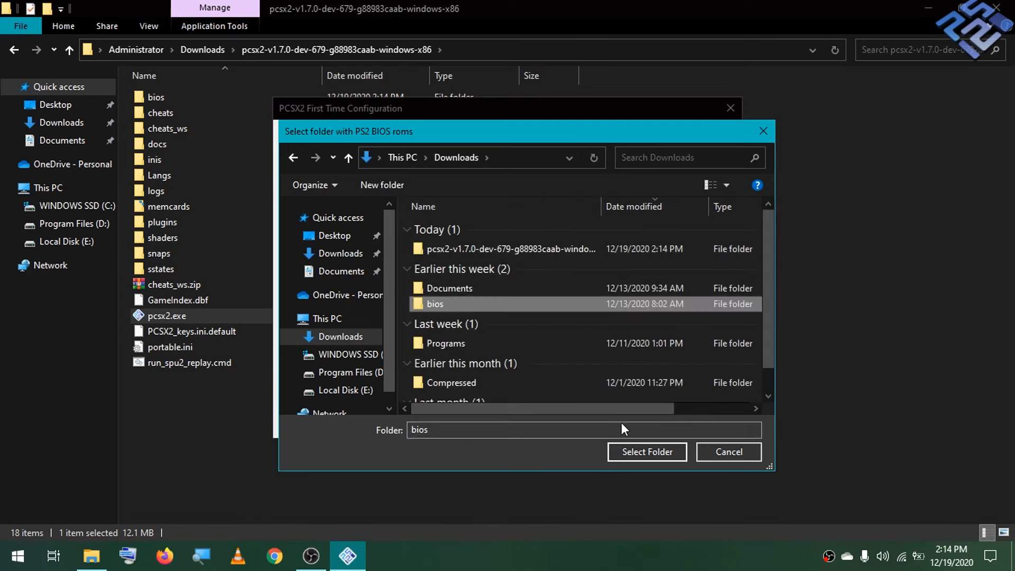
pyautogui.click(646, 452)
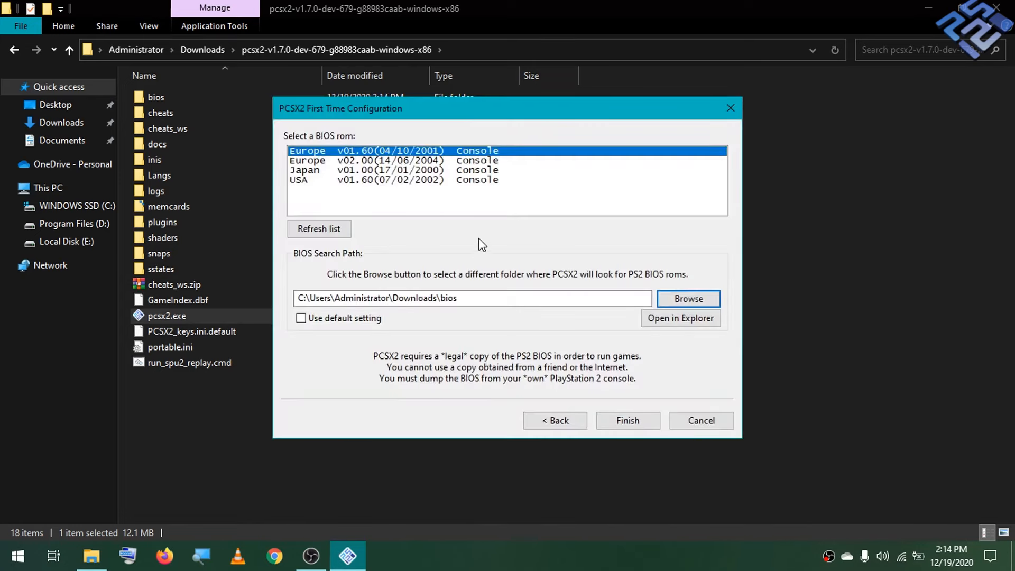
pyautogui.click(438, 182)
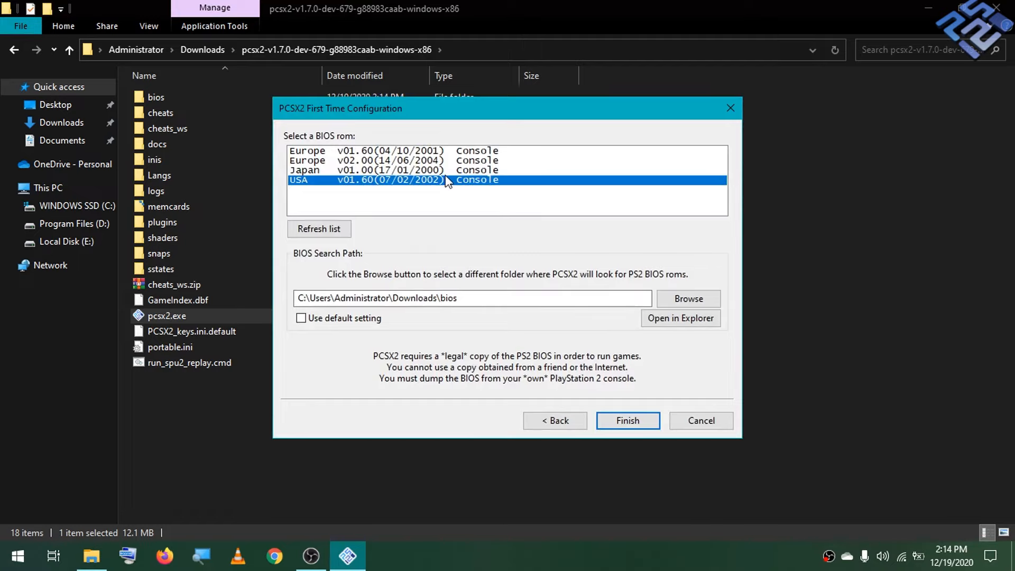
pyautogui.press('Return')
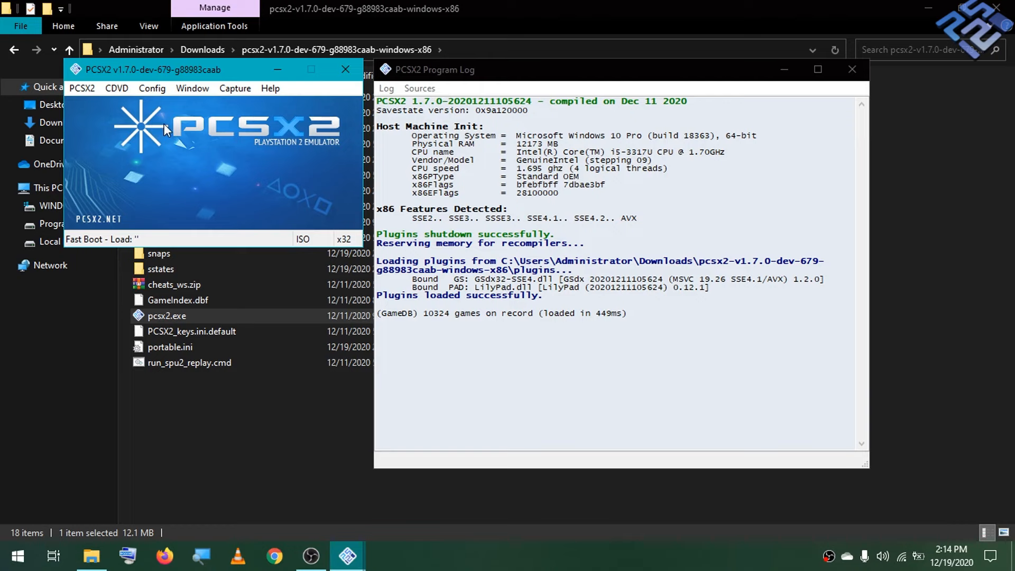
pyautogui.click(82, 89)
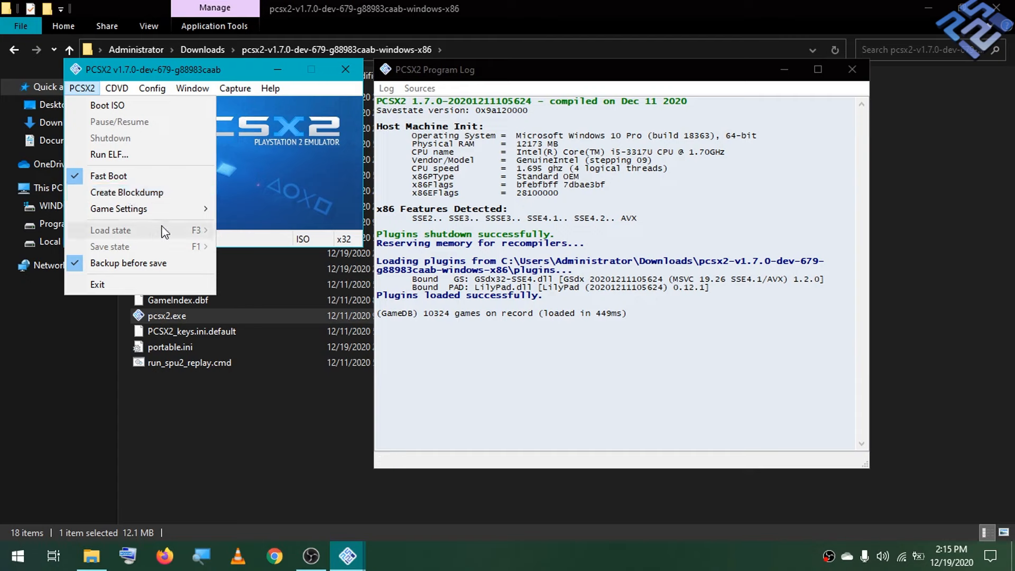
pyautogui.moveTo(188, 207)
pyautogui.moveTo(121, 90)
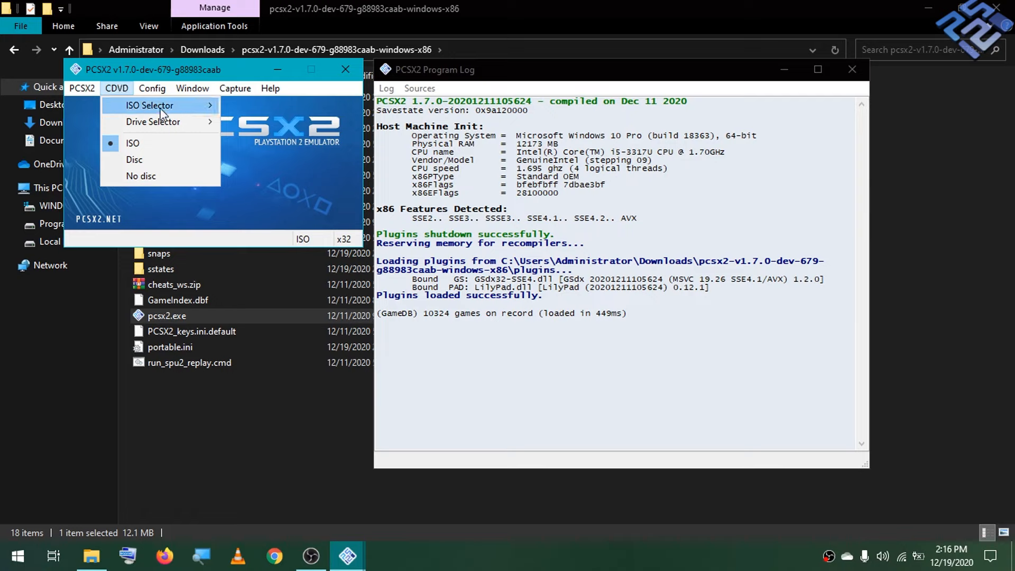
pyautogui.moveTo(170, 121)
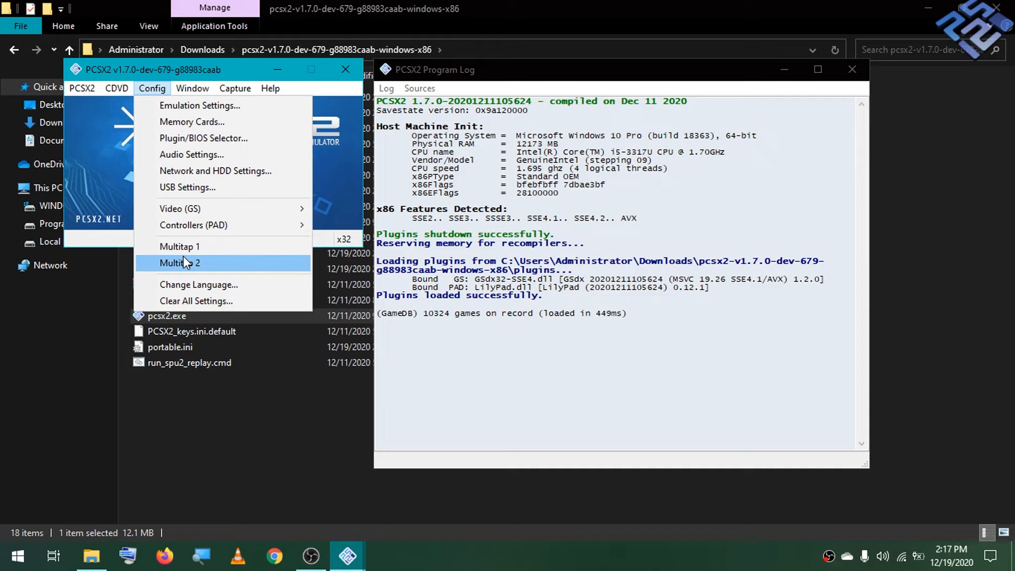
# Show the PCSX2 debugger, view it maximized and close it again
pyautogui.moveTo(193, 87)
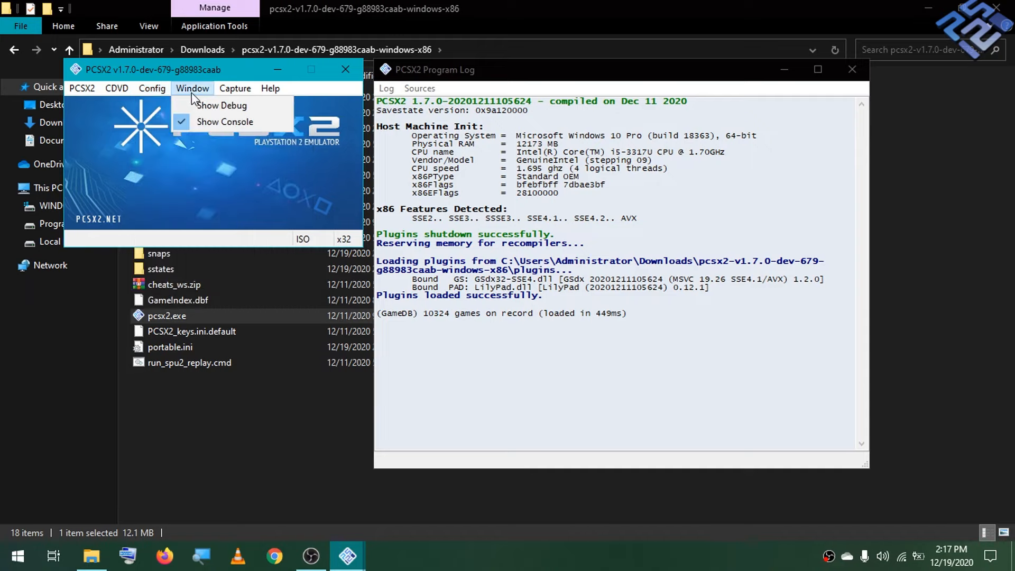
pyautogui.click(231, 107)
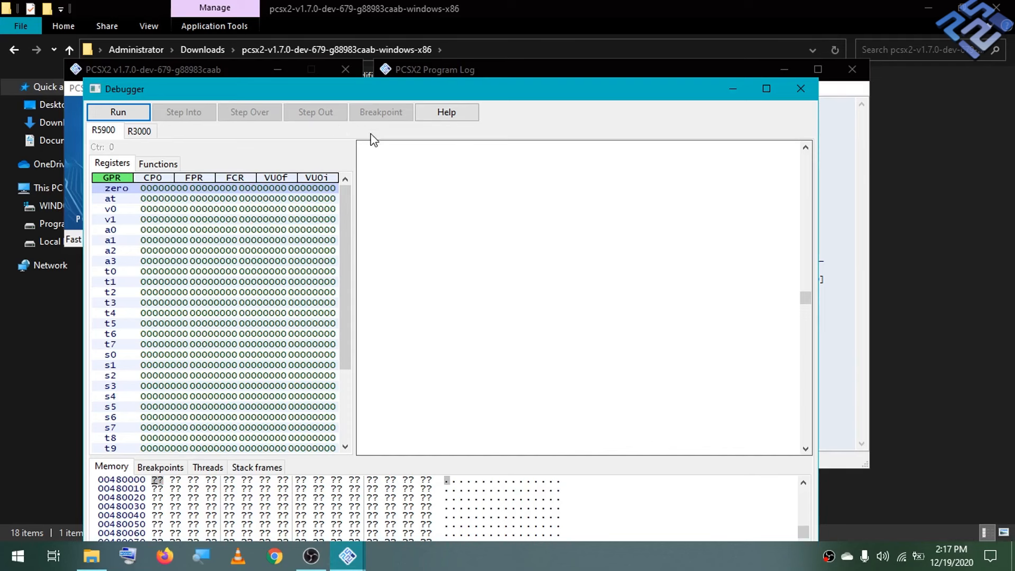
pyautogui.moveTo(396, 89); pyautogui.dragTo(402, 1)
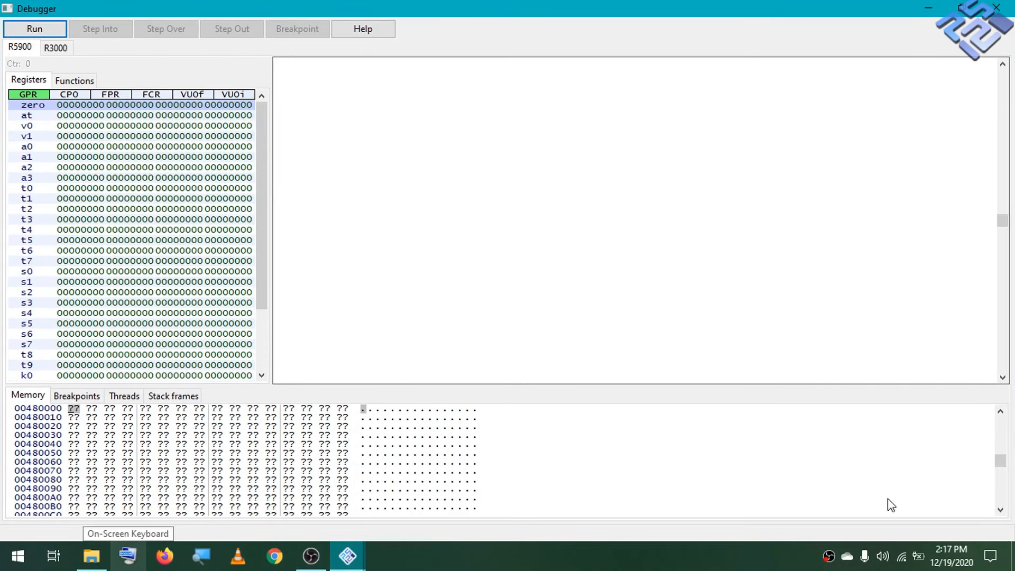
pyautogui.click(997, 8)
pyautogui.click(193, 88)
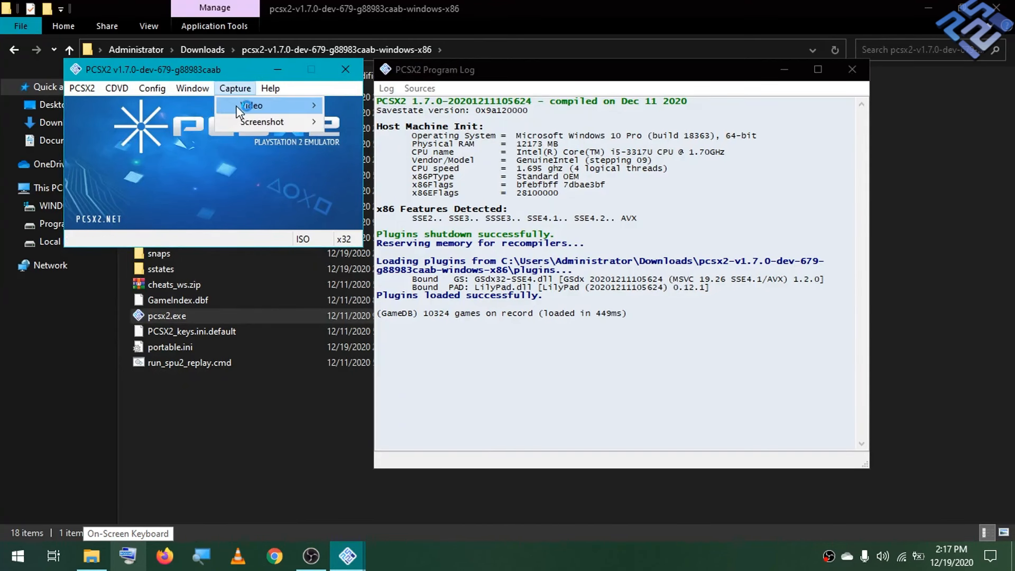
pyautogui.click(182, 90)
pyautogui.click(185, 88)
pyautogui.click(477, 84)
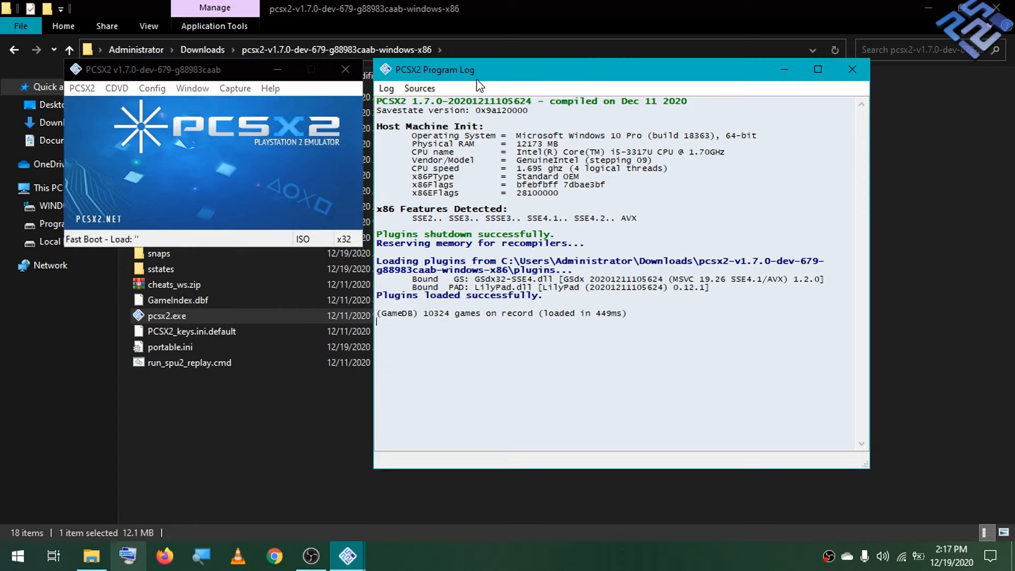
# Hide the program log console and show it again
pyautogui.click(192, 89)
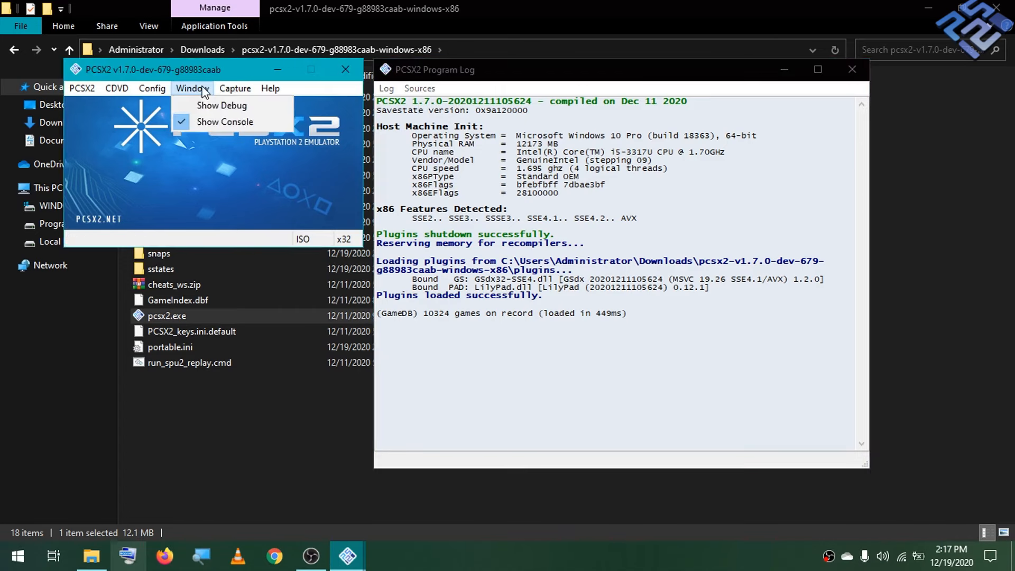
pyautogui.click(225, 117)
pyautogui.click(203, 89)
pyautogui.click(236, 120)
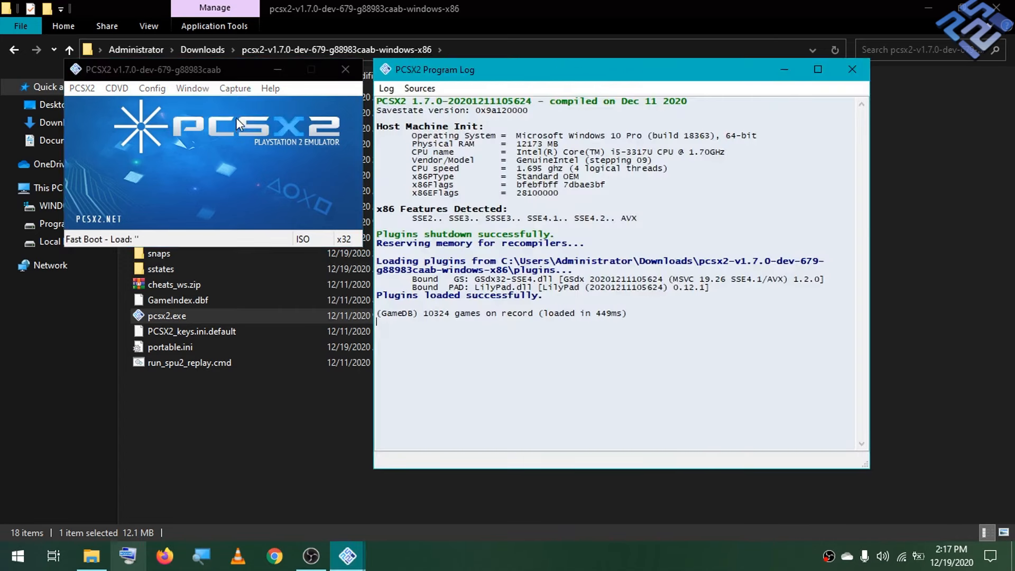
pyautogui.click(235, 88)
pyautogui.moveTo(262, 104)
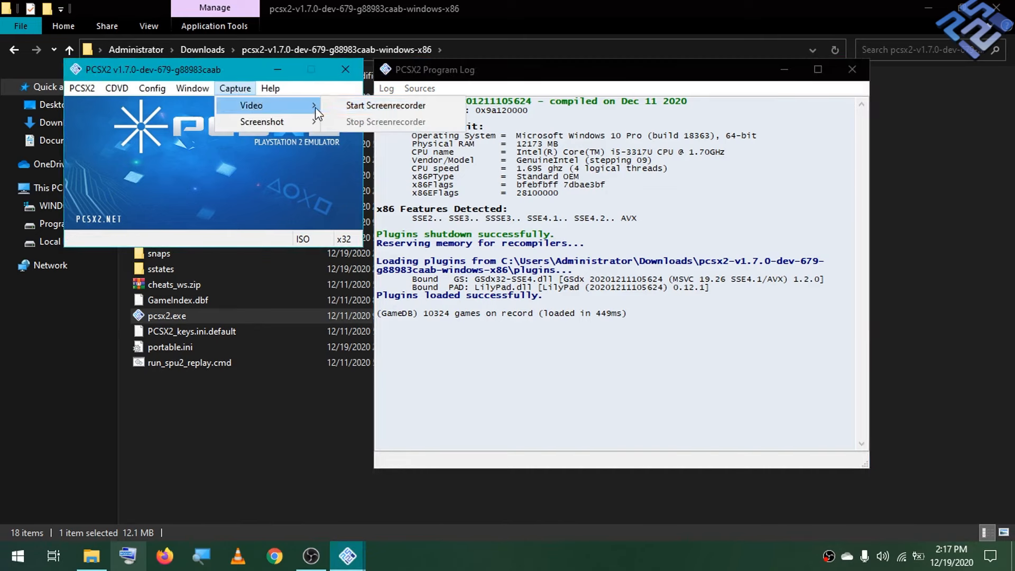
pyautogui.moveTo(313, 122)
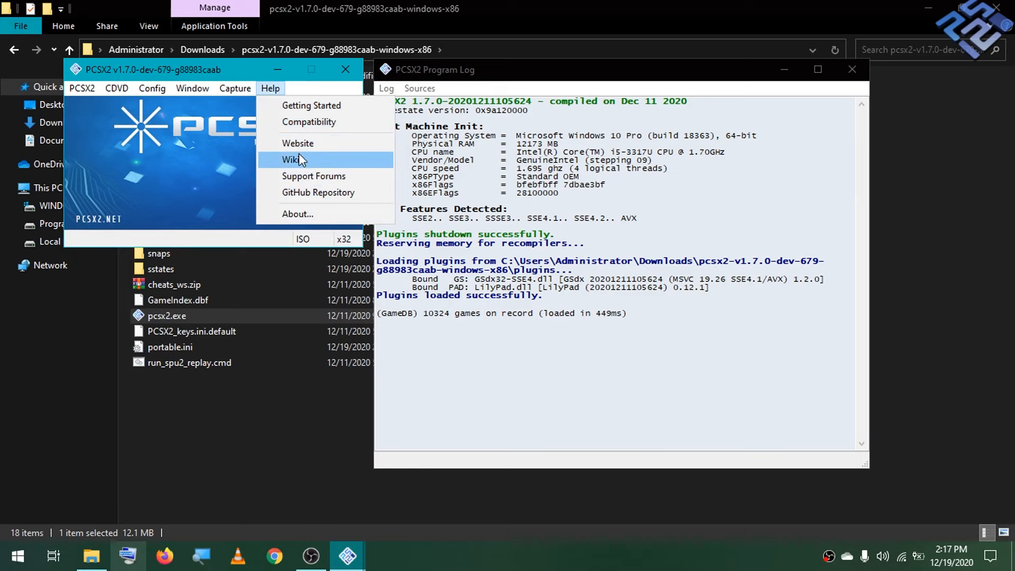
pyautogui.click(629, 129)
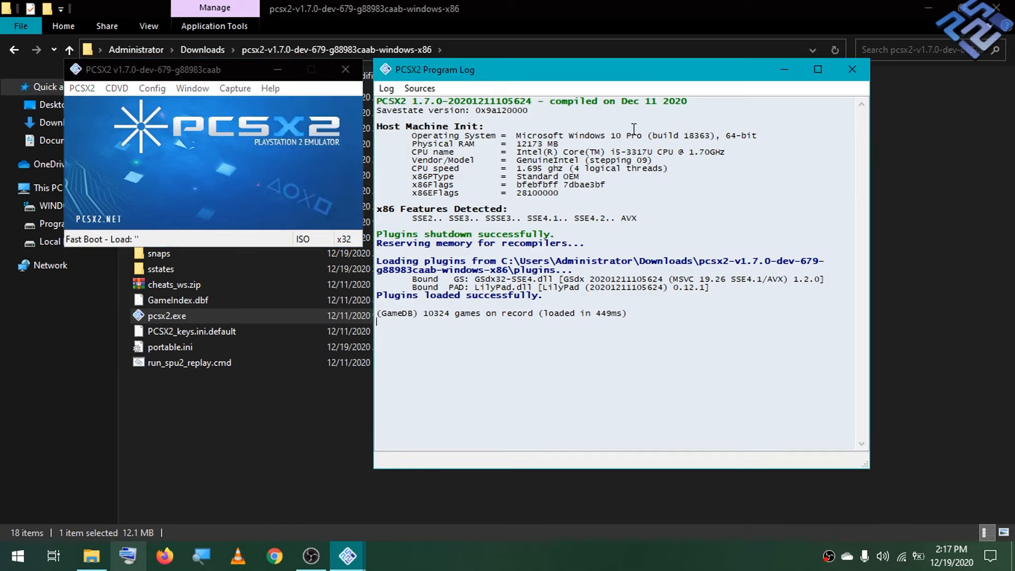
# Examine the program log's host machine details and the detected x86 features
pyautogui.moveTo(733, 346); pyautogui.dragTo(373, 98)
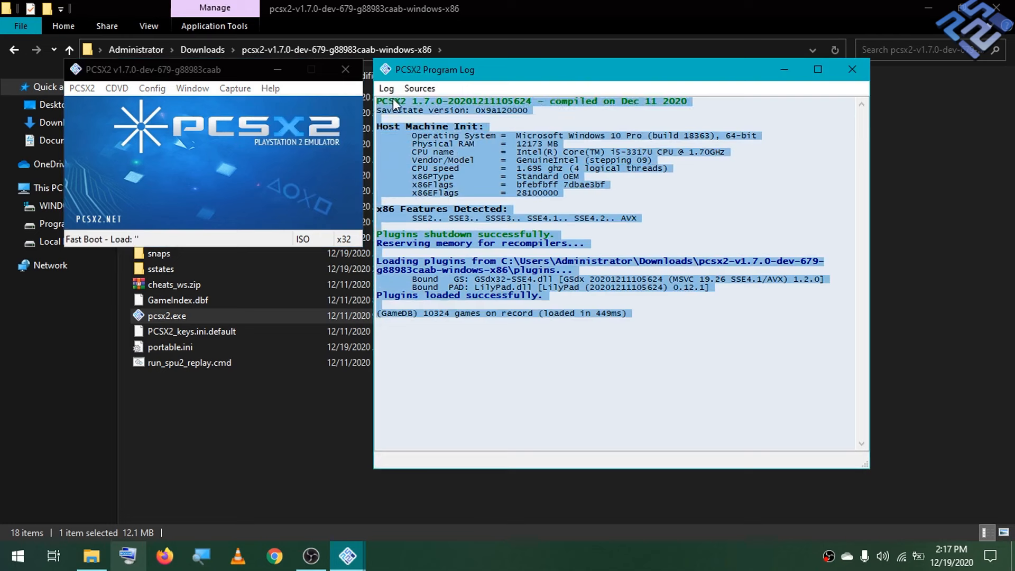
pyautogui.click(681, 102)
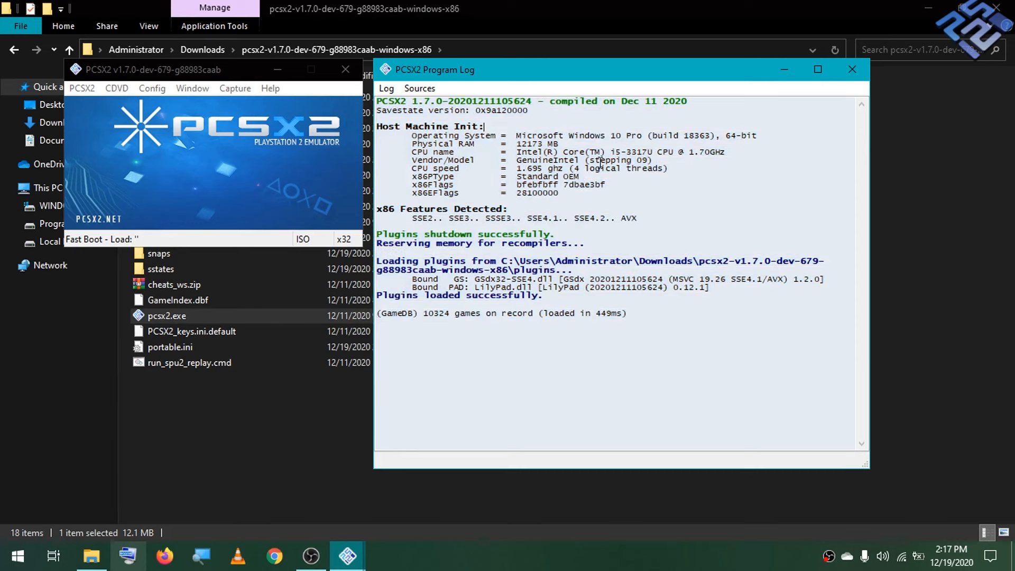
pyautogui.moveTo(511, 136); pyautogui.dragTo(780, 129)
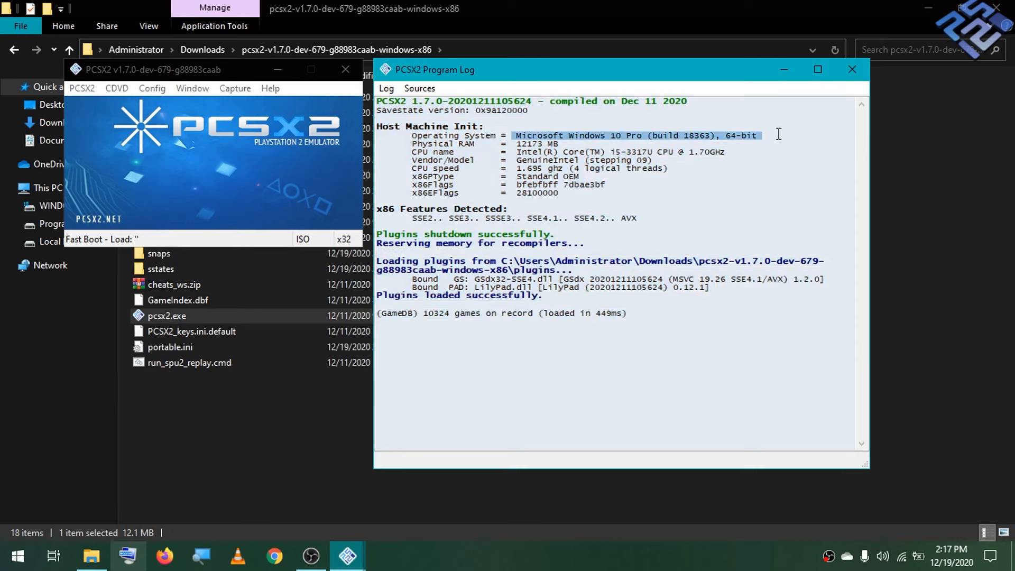
pyautogui.click(562, 142)
pyautogui.moveTo(571, 152); pyautogui.dragTo(690, 161)
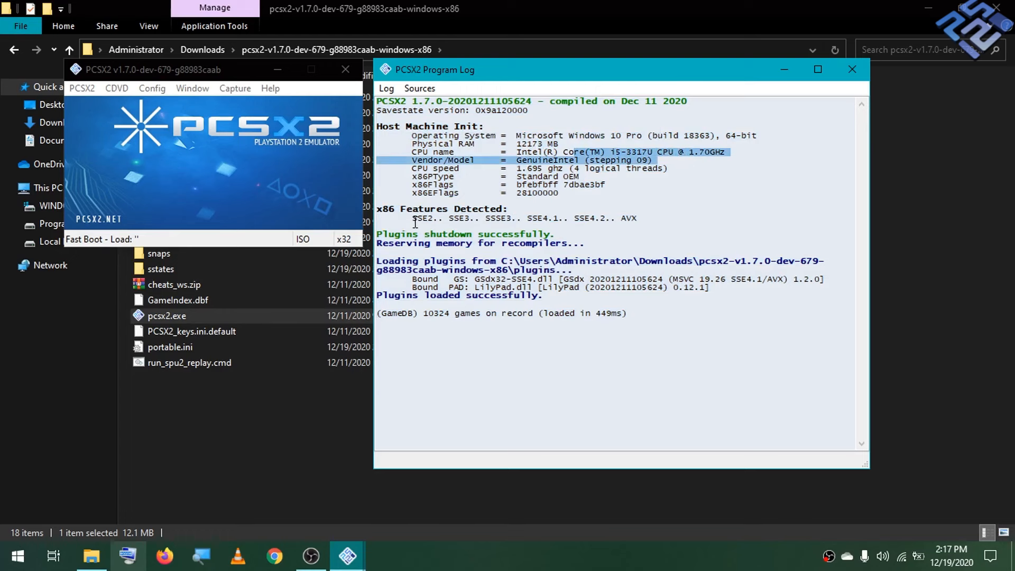
pyautogui.moveTo(412, 218); pyautogui.dragTo(642, 225)
pyautogui.click(641, 219)
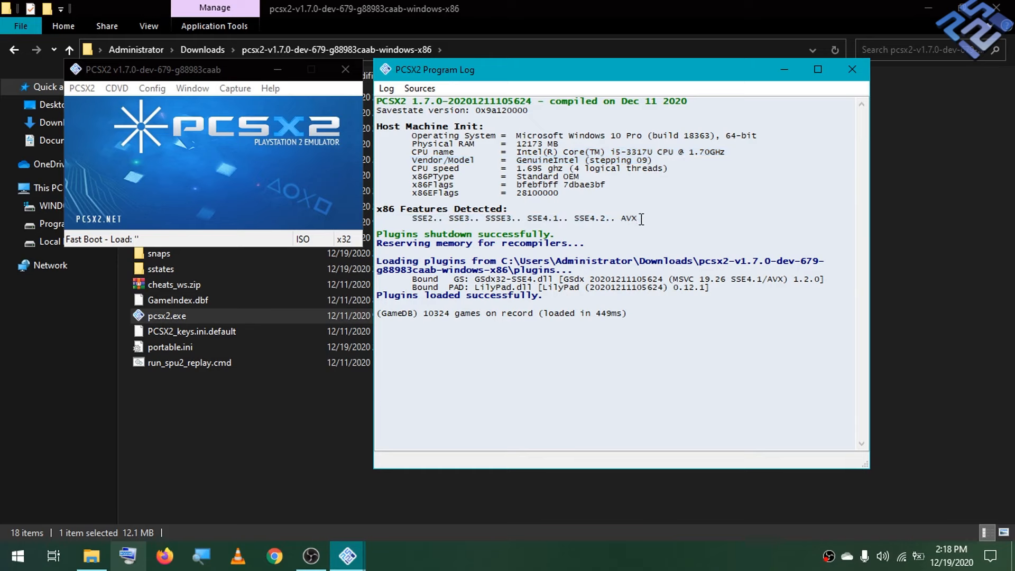
pyautogui.moveTo(706, 165); pyautogui.dragTo(714, 188)
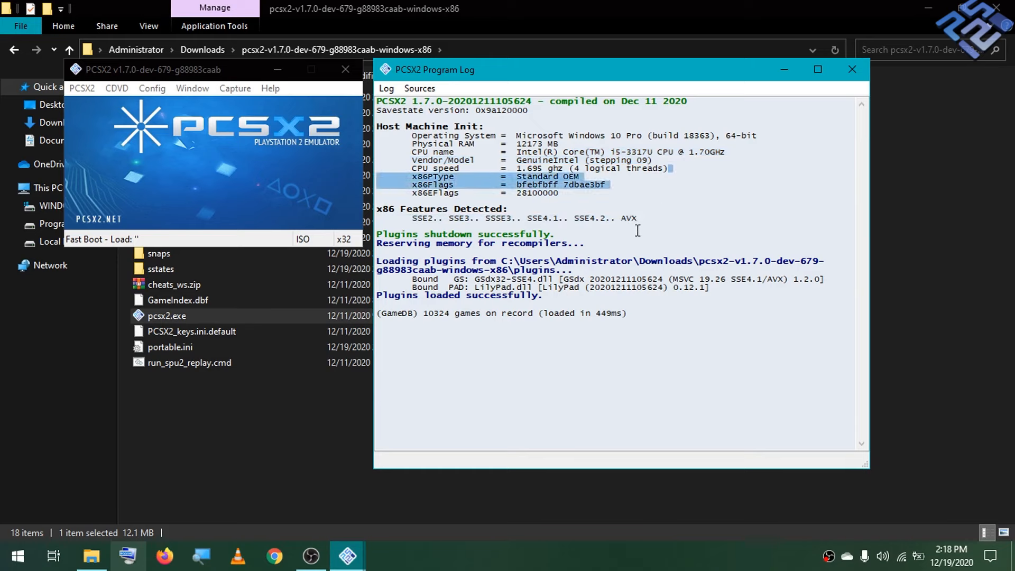
pyautogui.moveTo(637, 231); pyautogui.dragTo(428, 220)
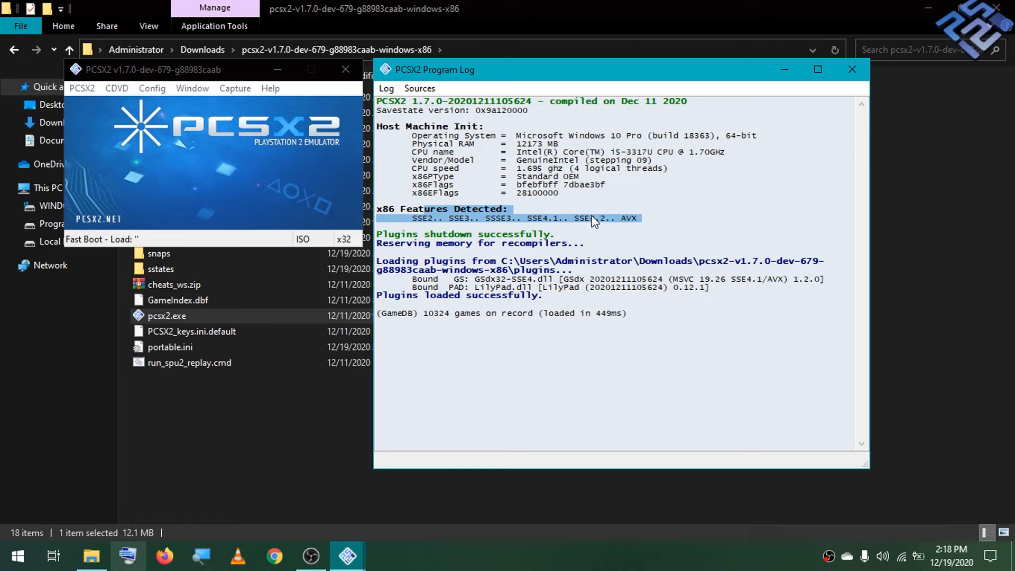
pyautogui.click(495, 200)
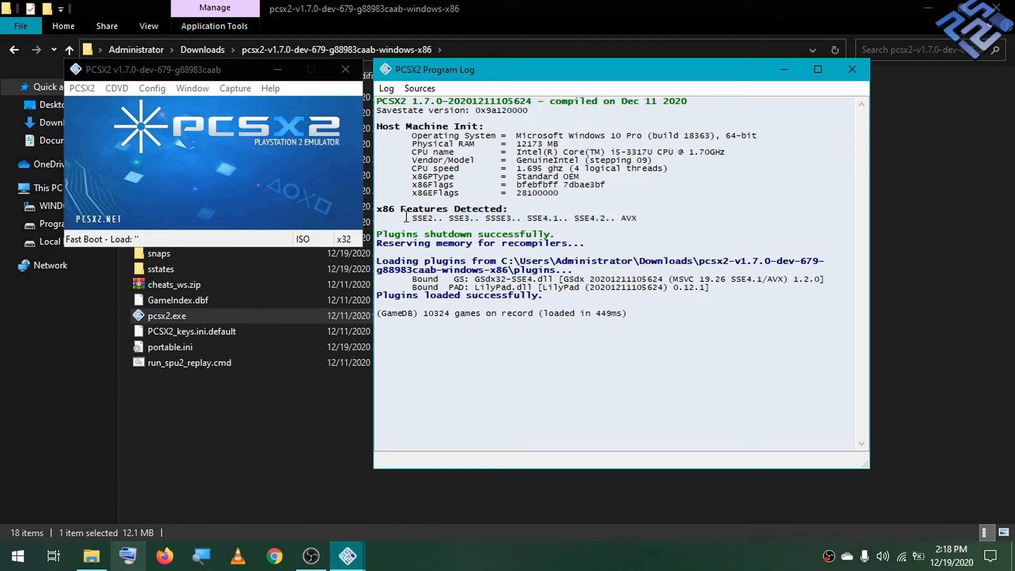
pyautogui.moveTo(406, 218); pyautogui.dragTo(435, 220)
pyautogui.click(470, 220)
pyautogui.hotkey('shift', 'End')
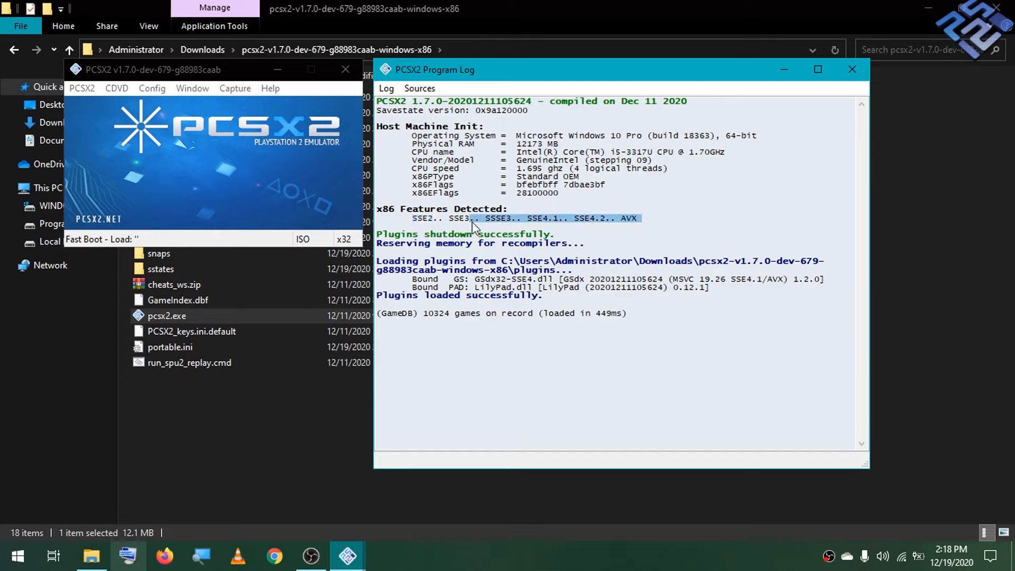
pyautogui.moveTo(534, 209); pyautogui.dragTo(581, 221)
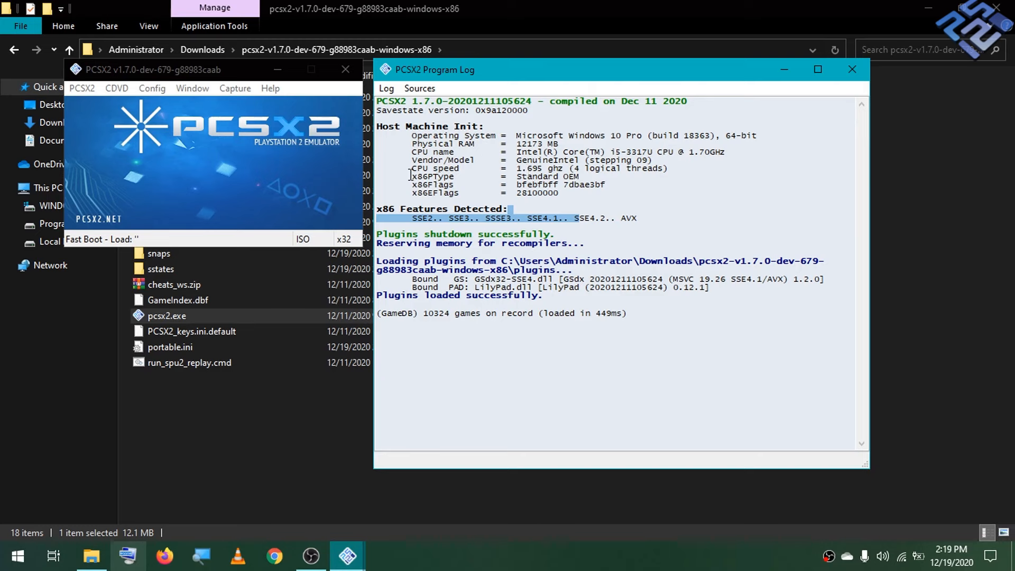
# Open the emulation settings, switch the preset off and back on, and lower it to 1 - Safest (No hacks)
pyautogui.click(173, 89)
pyautogui.moveTo(162, 94)
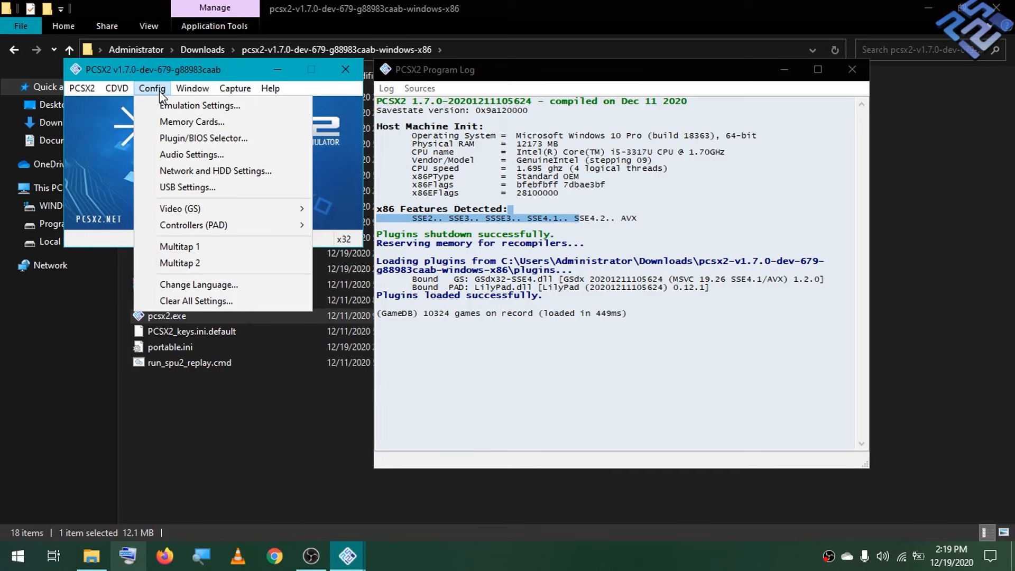
pyautogui.click(168, 105)
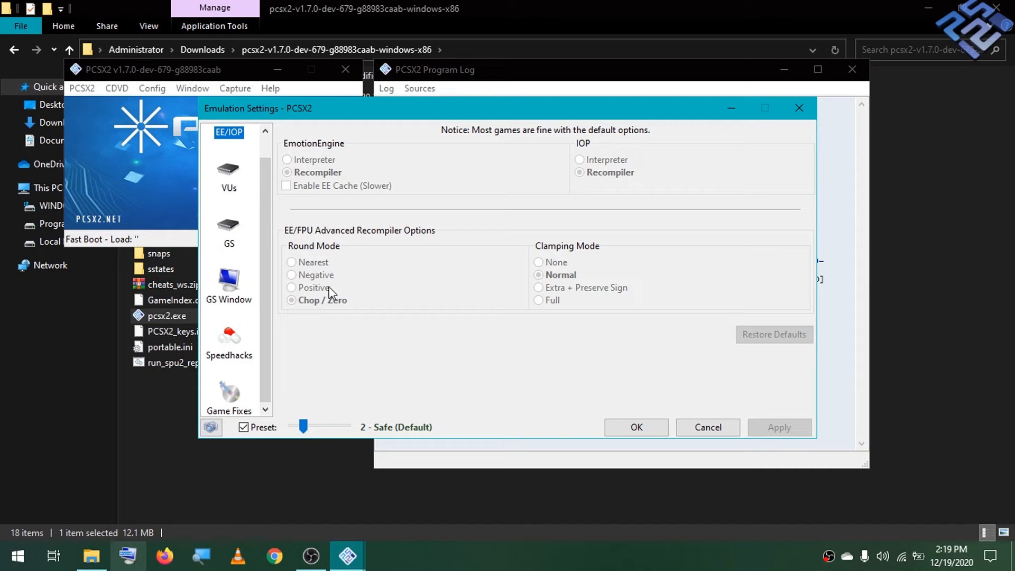
pyautogui.click(278, 428)
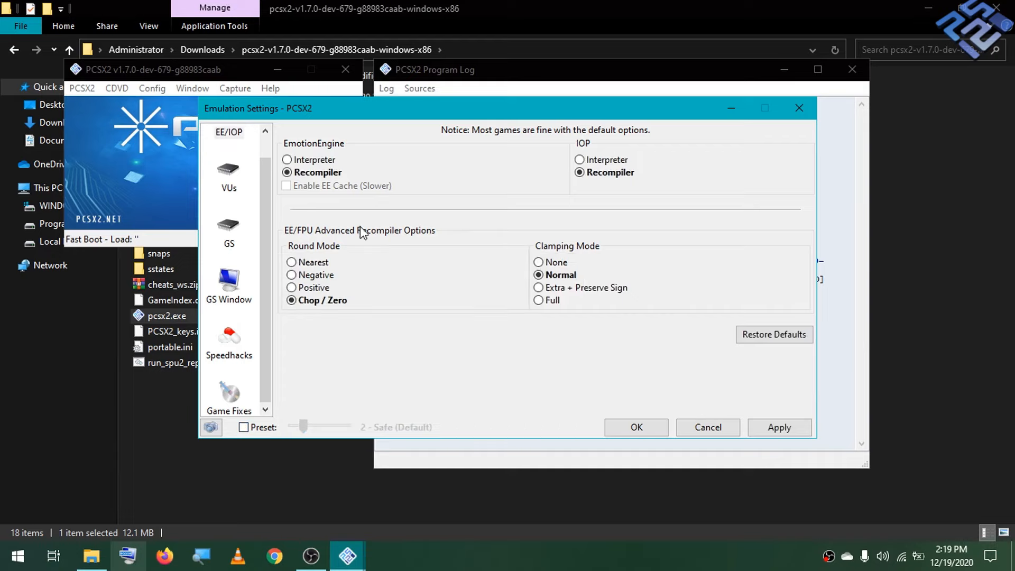
pyautogui.click(274, 430)
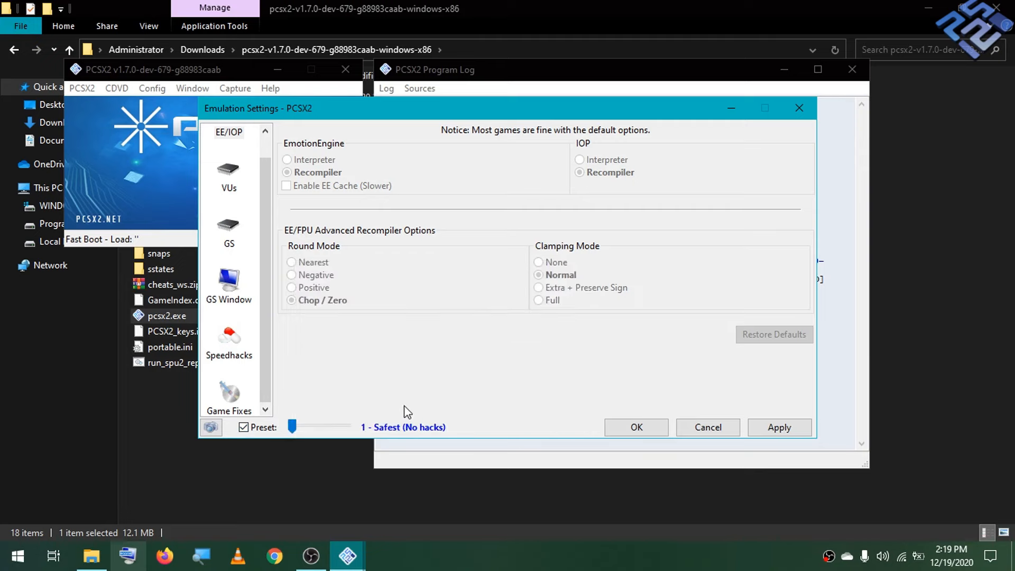
# Try the presets 2 - Safe (Default), 1 - Safest (No hacks) and 3 - Balanced
pyautogui.click(312, 426)
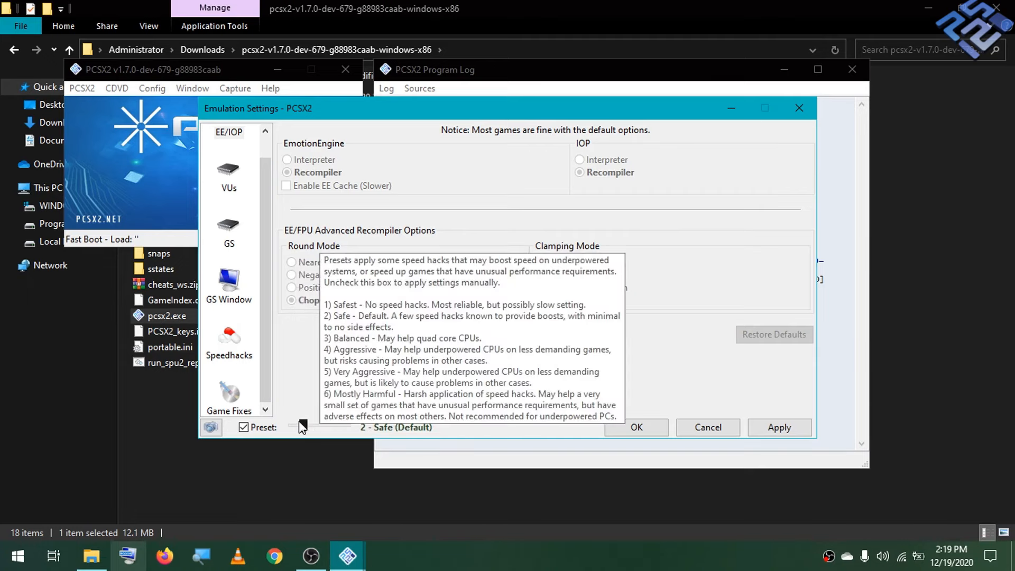
pyautogui.click(284, 427)
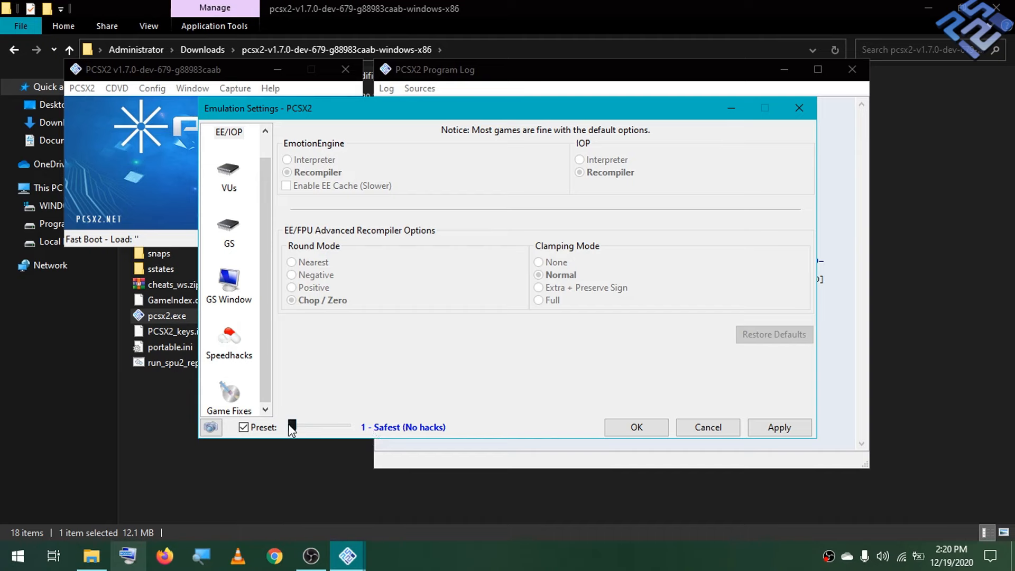
pyautogui.moveTo(303, 424)
pyautogui.click(302, 428)
pyautogui.click(319, 426)
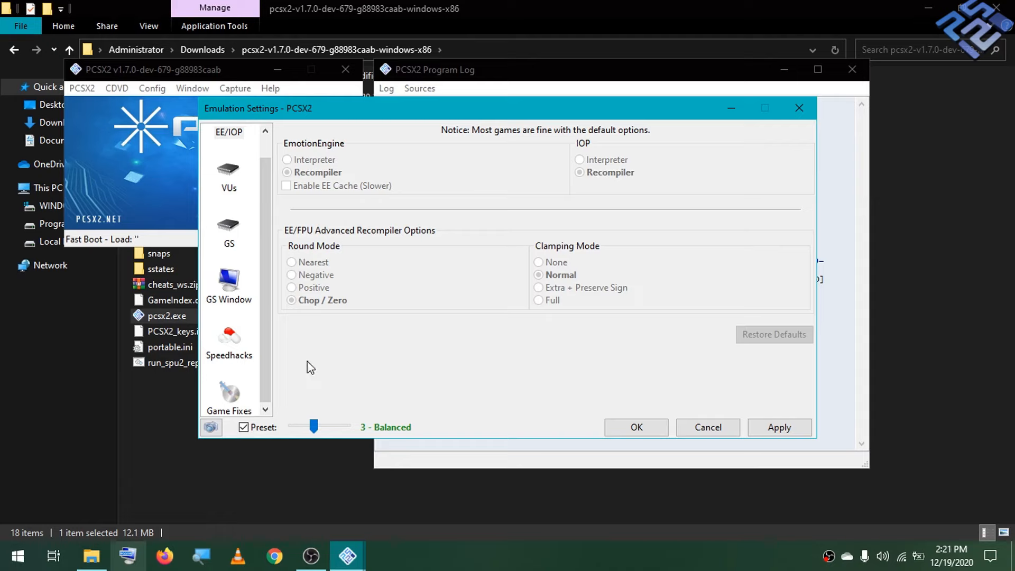
# Raise the preset through 5 - Very Aggressive to 6 - Mostly Harmful, and disable presets to allow manual settings
pyautogui.click(326, 433)
pyautogui.moveTo(331, 426); pyautogui.dragTo(340, 429)
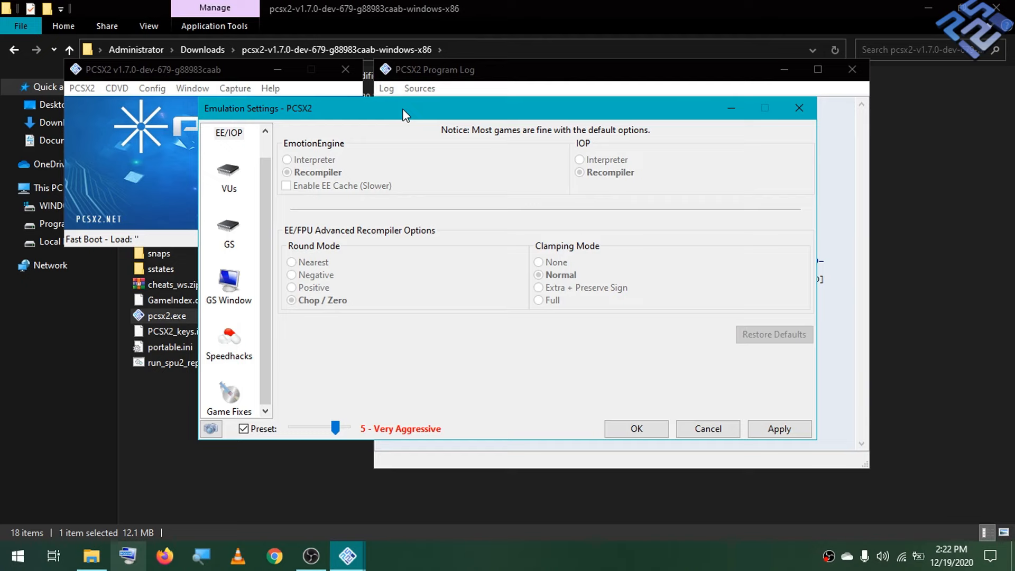
pyautogui.click(351, 429)
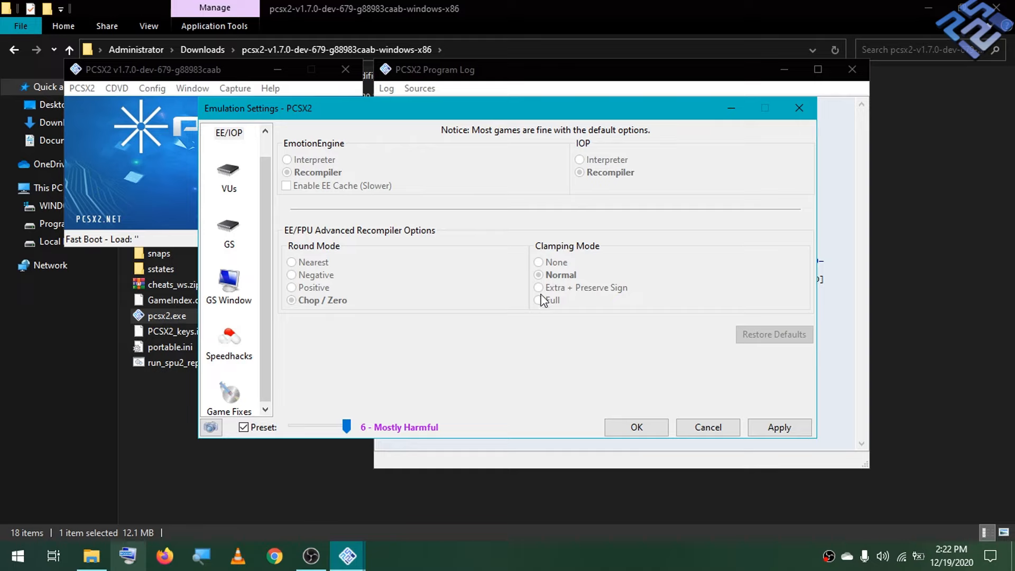
pyautogui.click(276, 428)
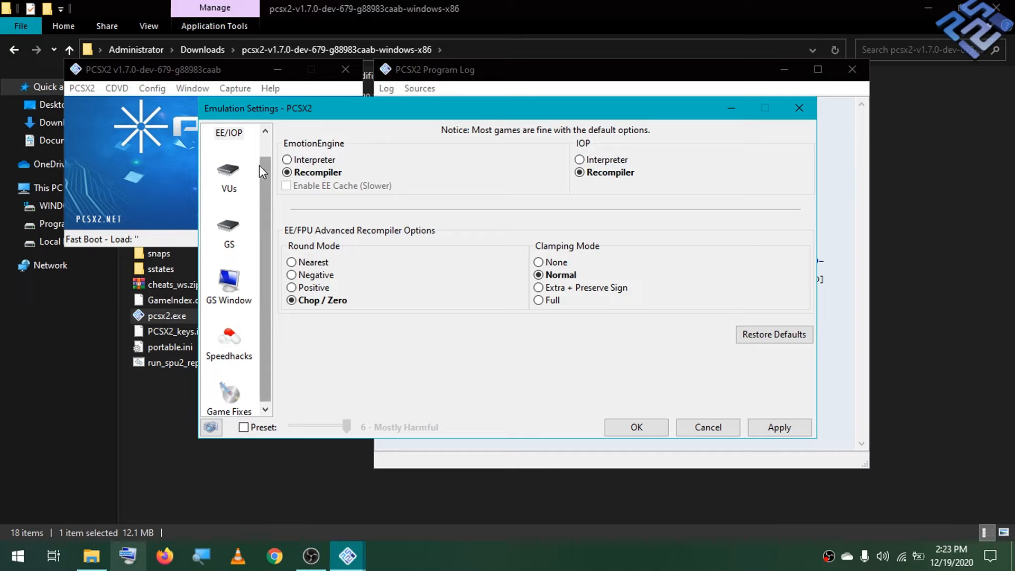
# View the VUs recompiler options, and try Disable Framelimiting on and off in the GS settings
pyautogui.moveTo(259, 165); pyautogui.dragTo(261, 145)
pyautogui.click(228, 207)
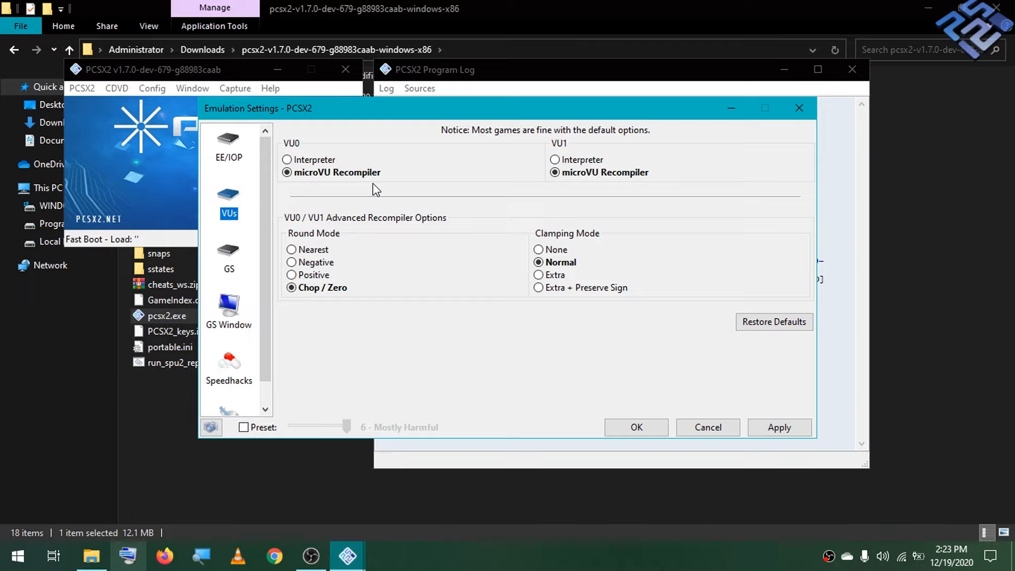
pyautogui.click(233, 266)
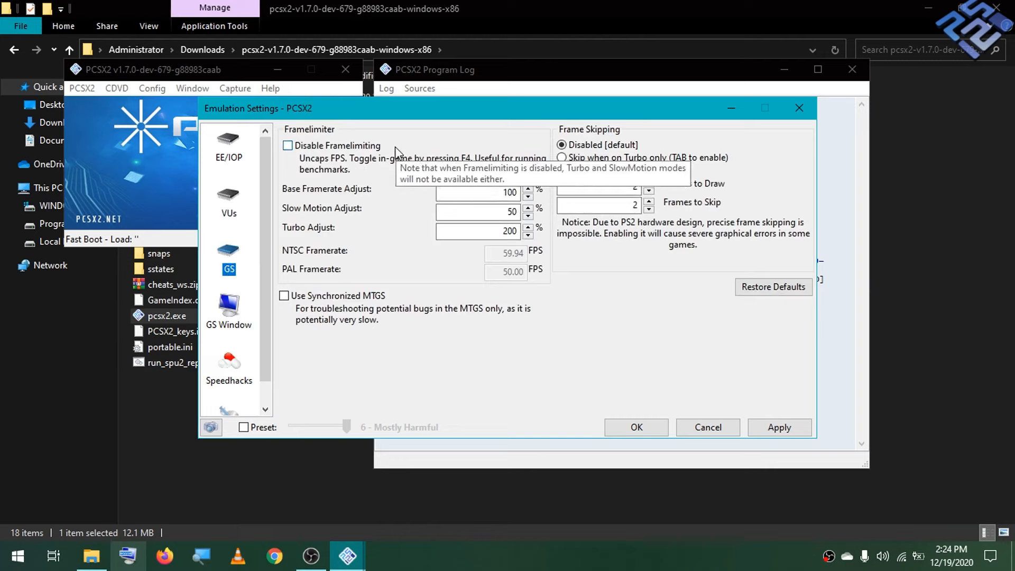
pyautogui.click(399, 165)
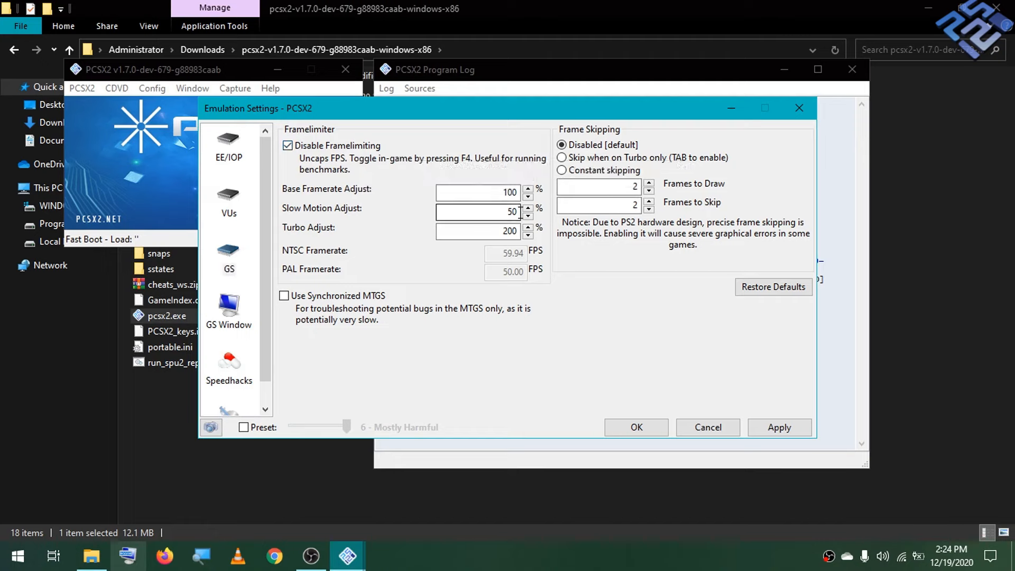
pyautogui.click(376, 149)
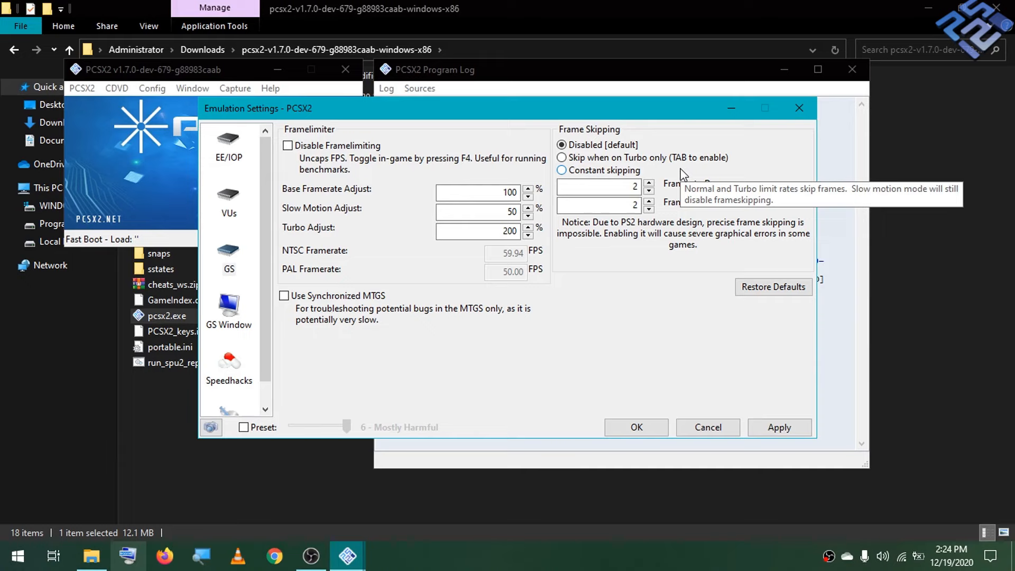
# Set GS frame skipping to Constant skipping with 60 frames to draw and 7 frames to skip
pyautogui.click(611, 160)
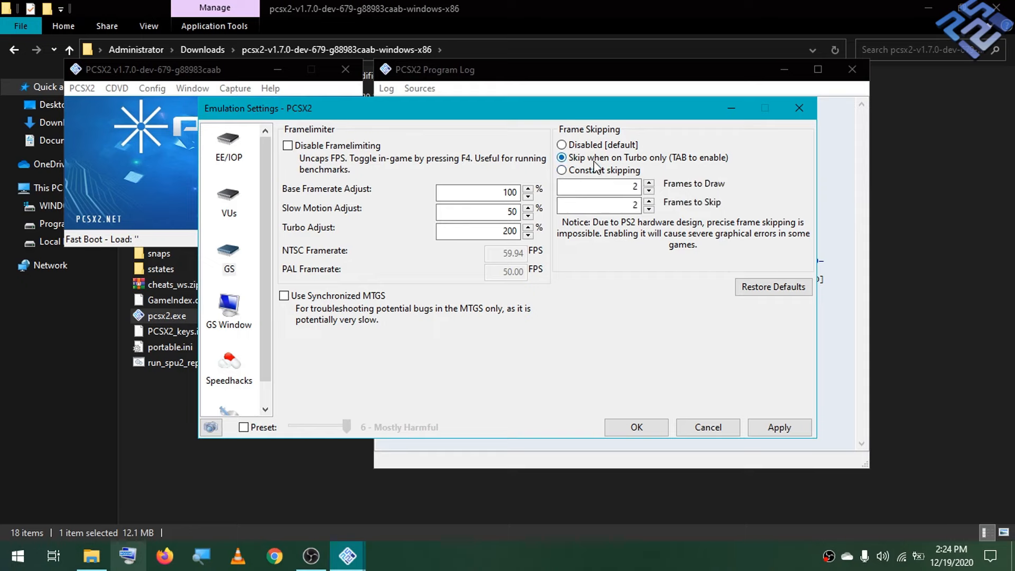
pyautogui.click(597, 169)
pyautogui.doubleClick(637, 186)
pyautogui.write('60')
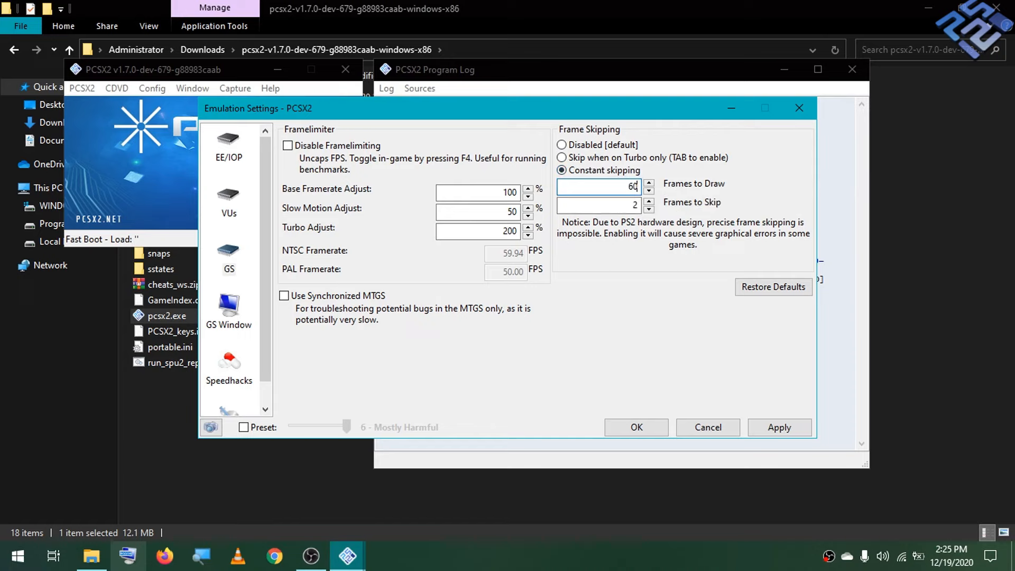
pyautogui.doubleClick(629, 204)
pyautogui.write('5')
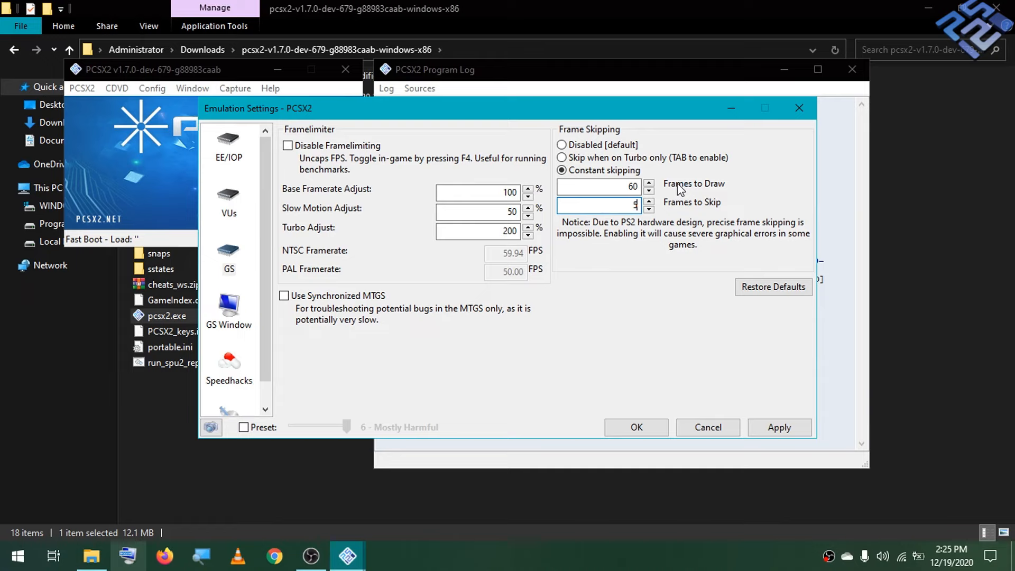
pyautogui.press('BackSpace')
pyautogui.write('7')
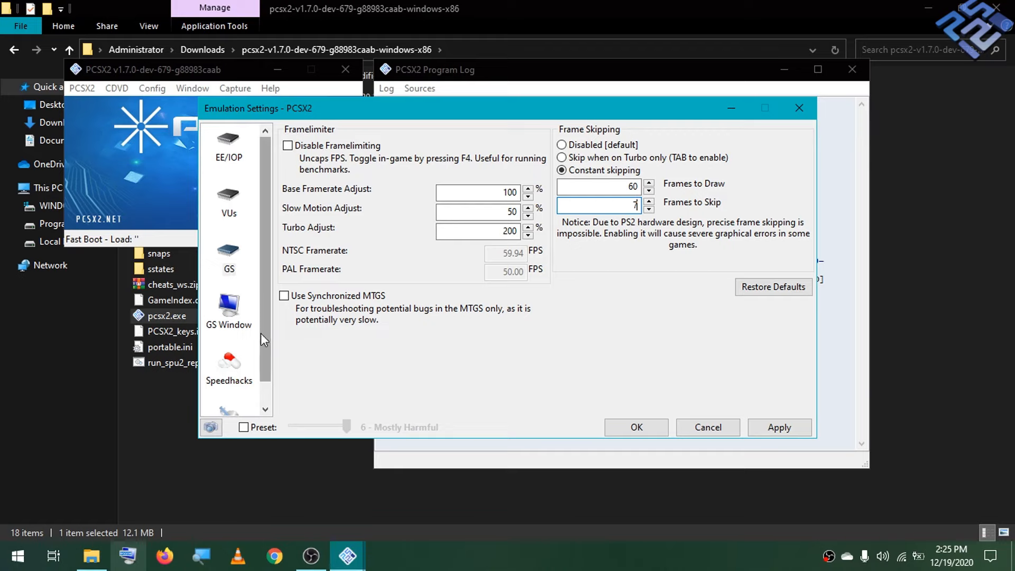
# View the GS Window settings and examine the available choices for FMV Aspect Ratio Override
pyautogui.click(238, 309)
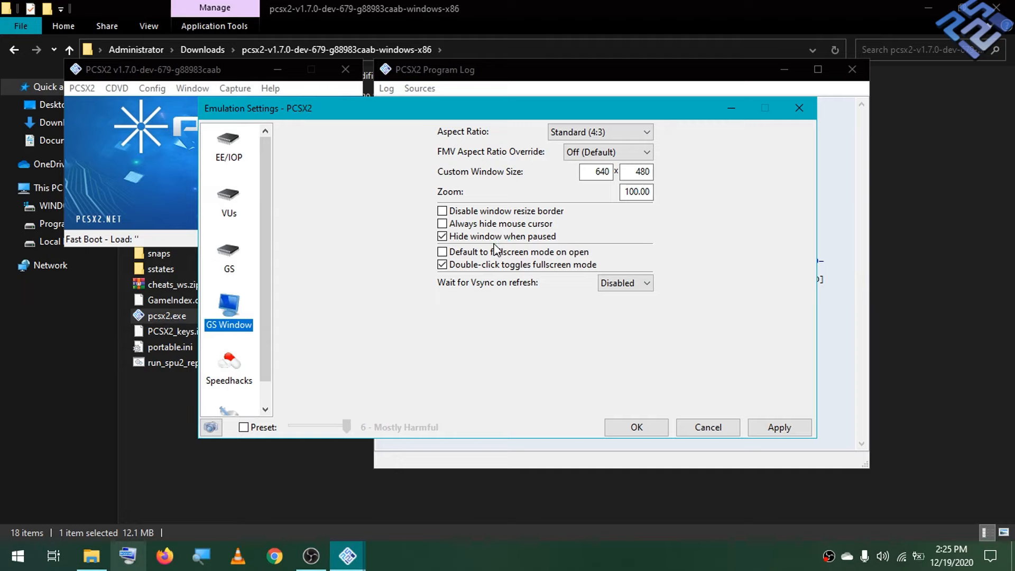
pyautogui.click(585, 154)
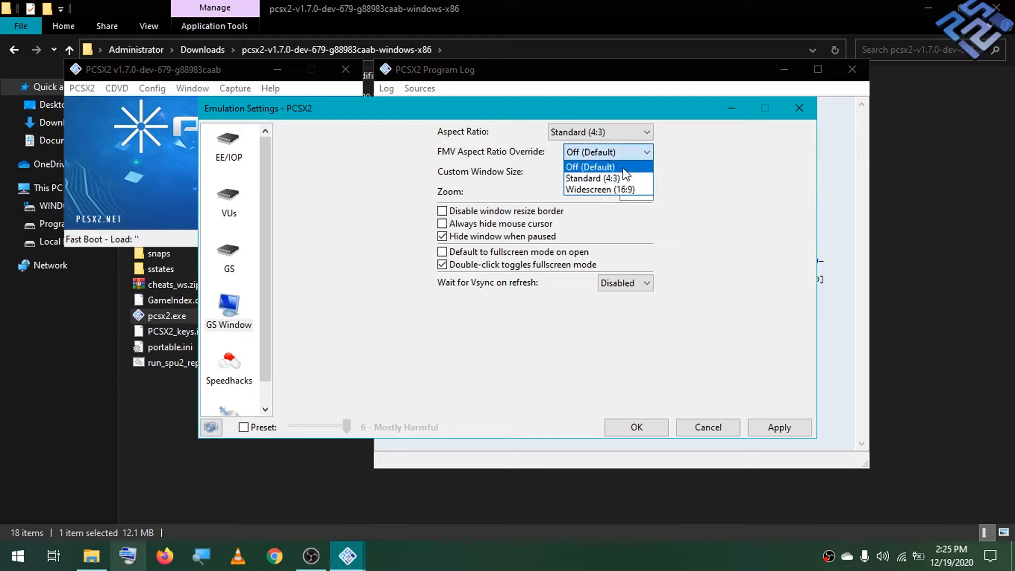
pyautogui.click(609, 167)
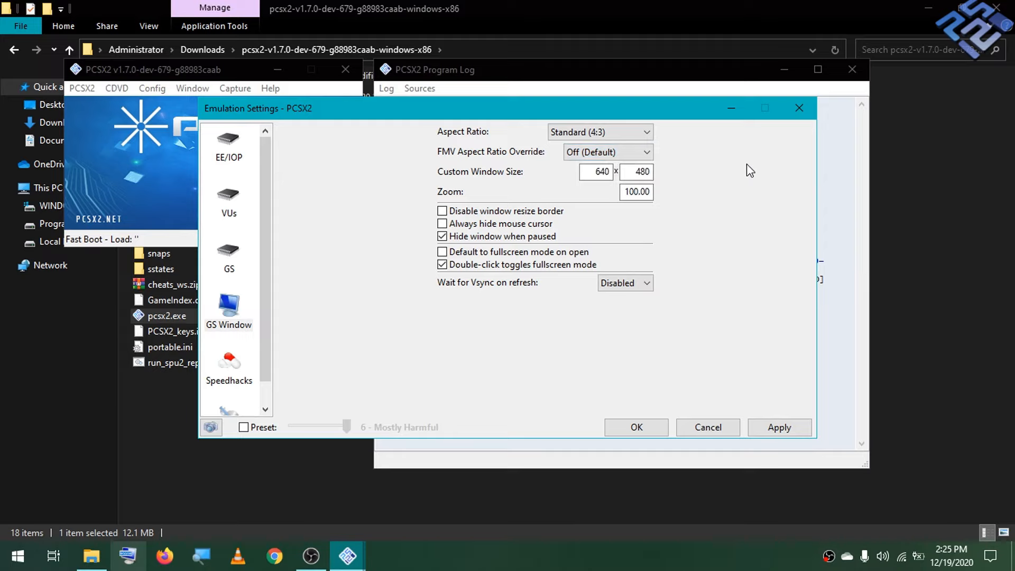
pyautogui.click(612, 157)
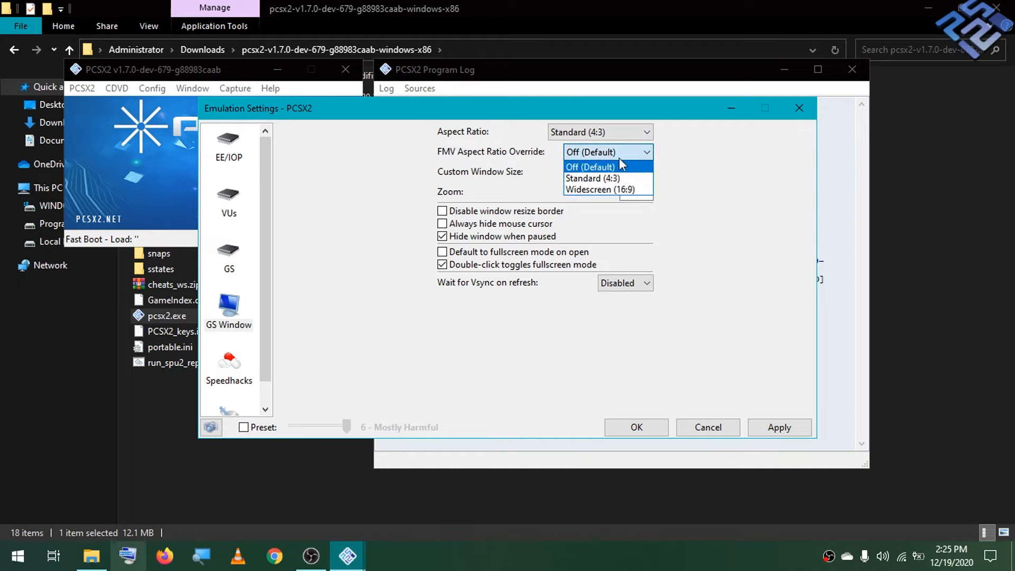
pyautogui.click(614, 164)
pyautogui.click(618, 139)
pyautogui.click(623, 139)
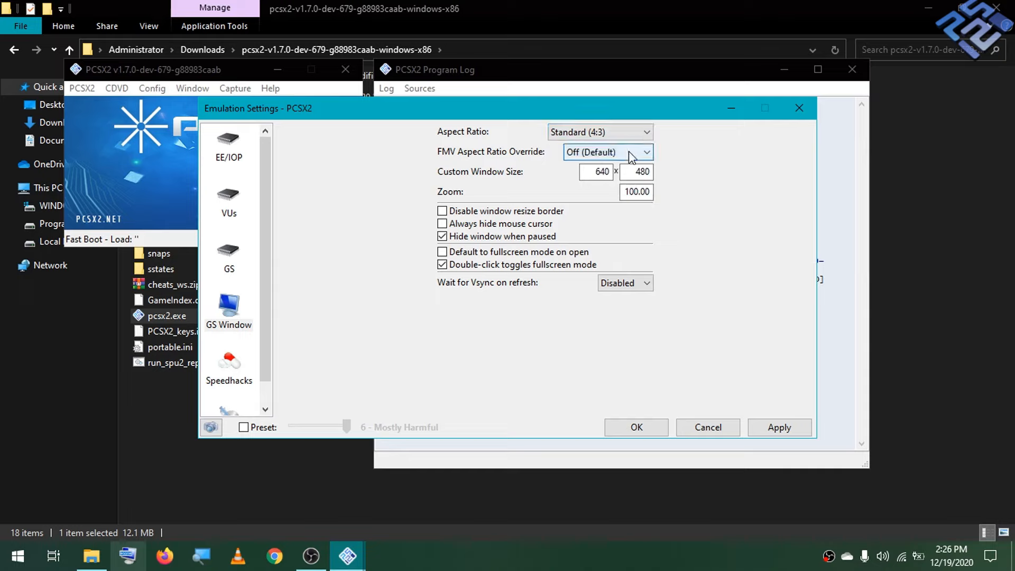
# Inspect the Custom Window Size fields and the available options for Wait for Vsync on refresh
pyautogui.moveTo(631, 155)
pyautogui.doubleClick(600, 171)
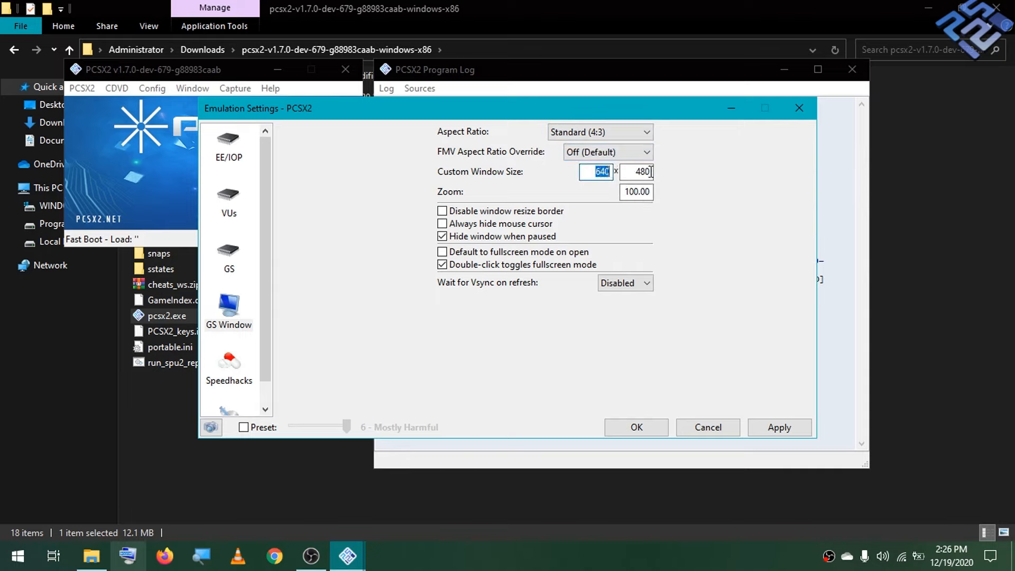
pyautogui.doubleClick(641, 172)
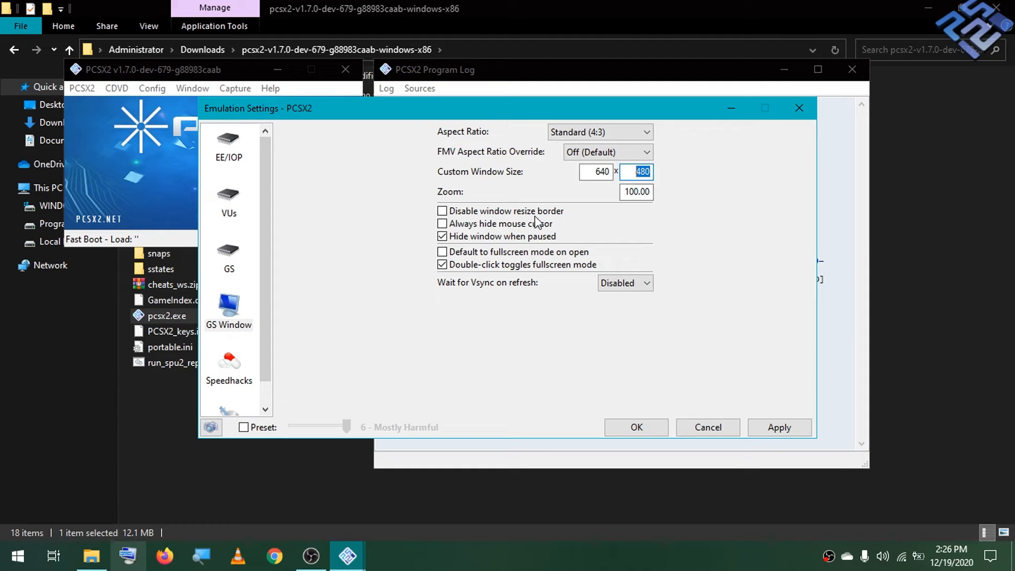
pyautogui.click(617, 283)
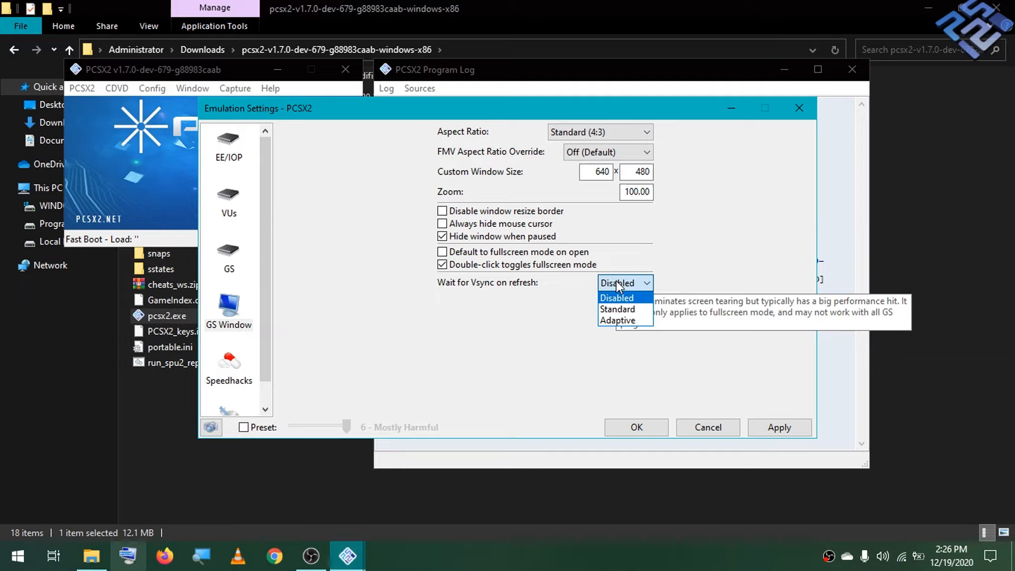
pyautogui.click(229, 385)
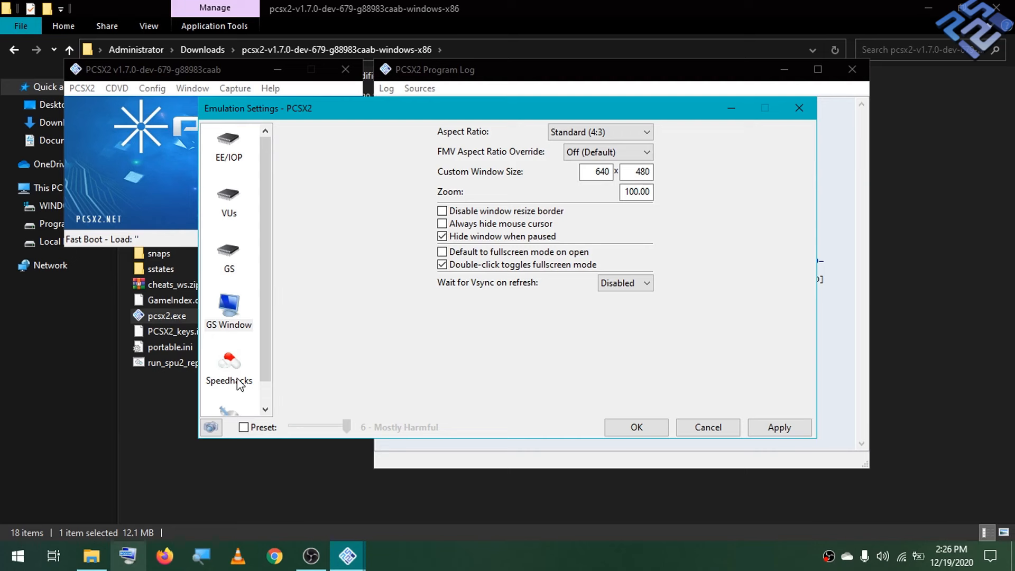
# Try EE Cyclerate values 0, -1, -2 and 1 in the Speedhacks settings
pyautogui.click(239, 384)
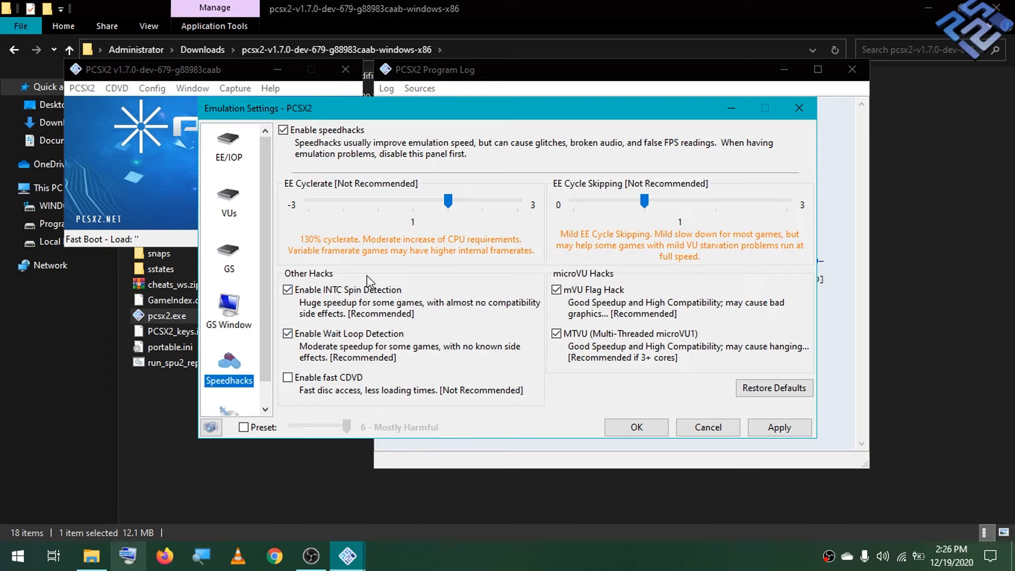
pyautogui.click(371, 195)
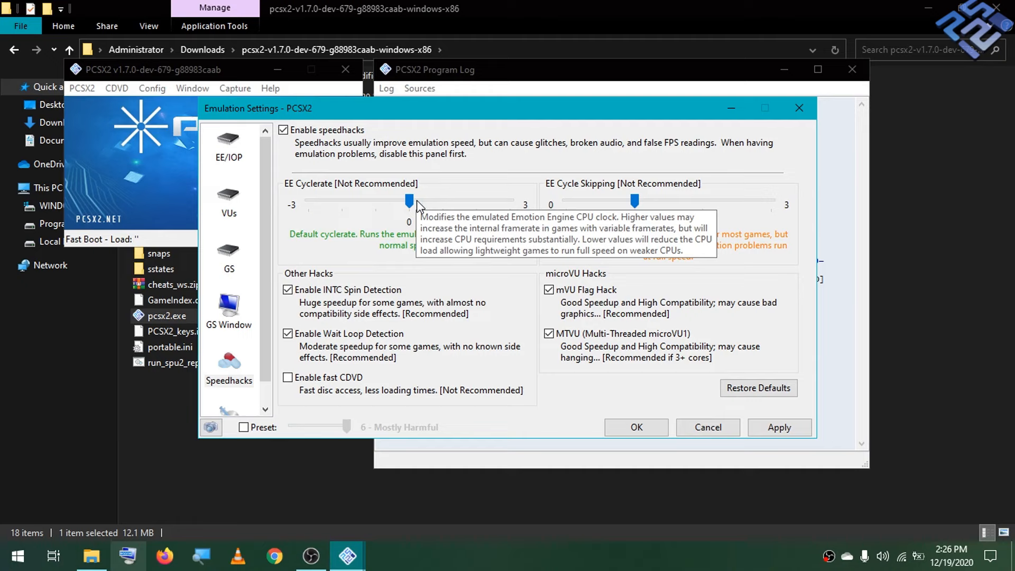
pyautogui.click(382, 200)
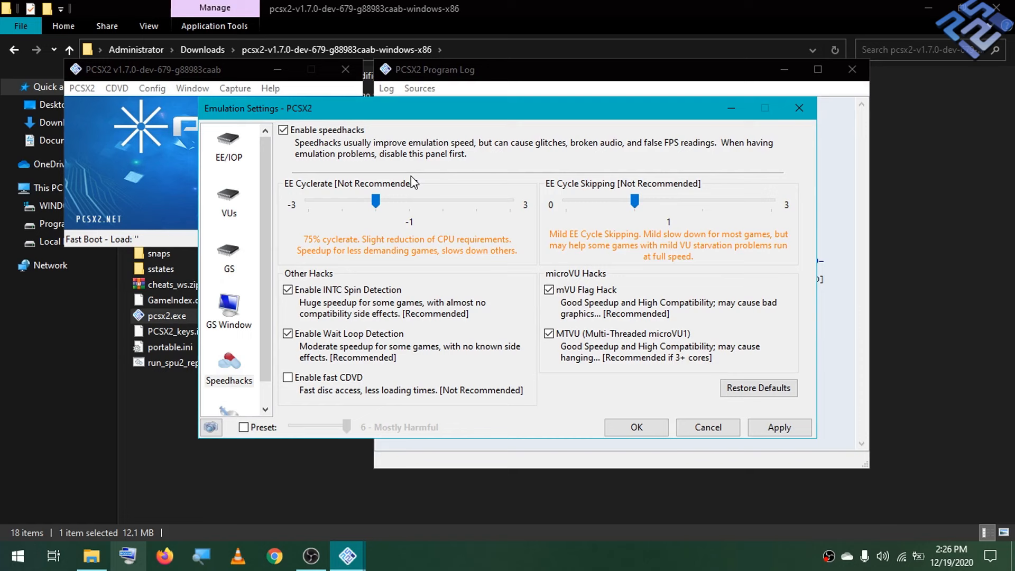
pyautogui.click(353, 203)
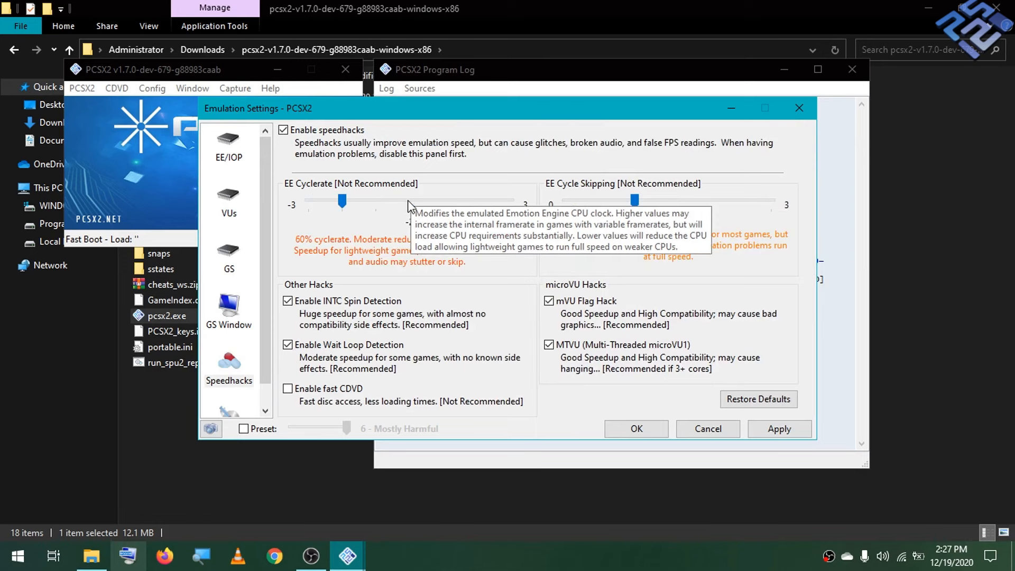
pyautogui.click(413, 201)
pyautogui.click(414, 201)
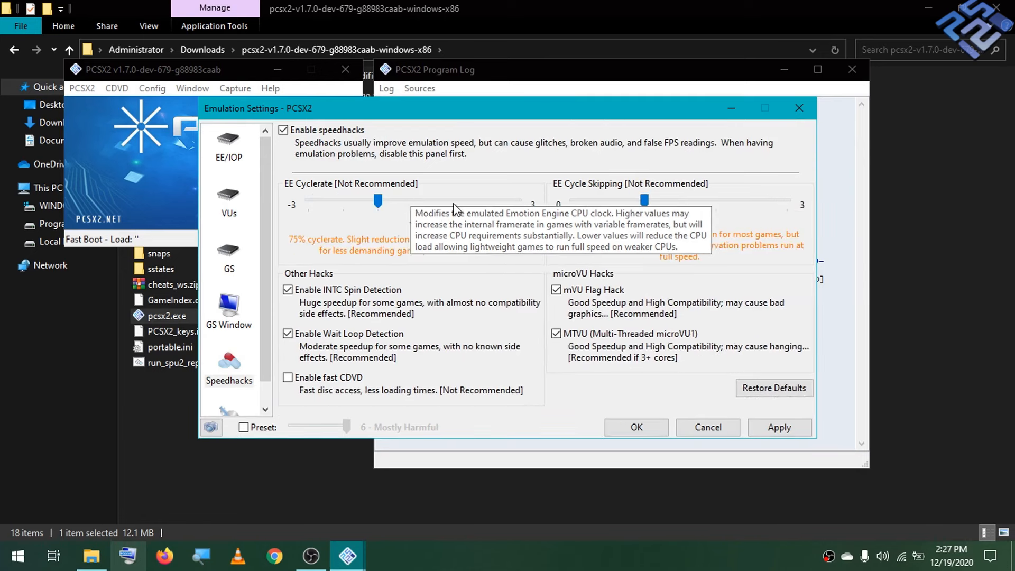
pyautogui.click(451, 200)
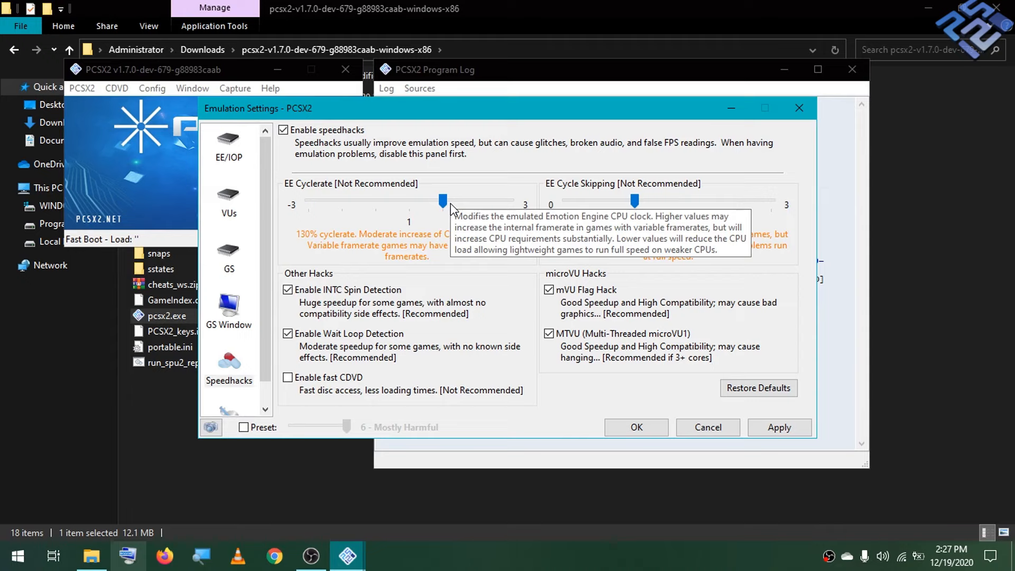
# Lower the EE Cyclerate speedhack to -3 and raise it back to -1
pyautogui.moveTo(444, 202); pyautogui.dragTo(308, 206)
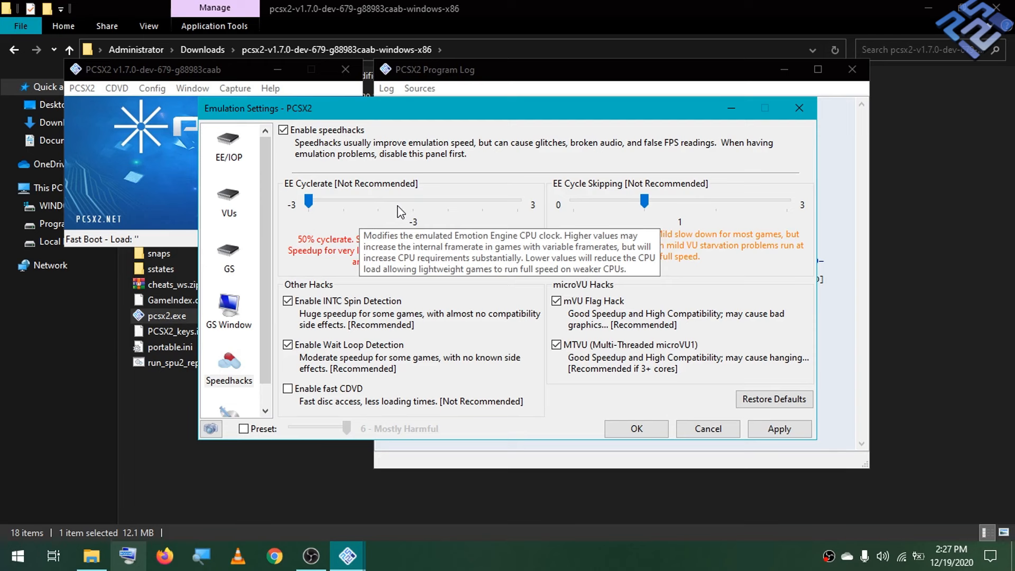
pyautogui.press('Right')
pyautogui.press('Right')
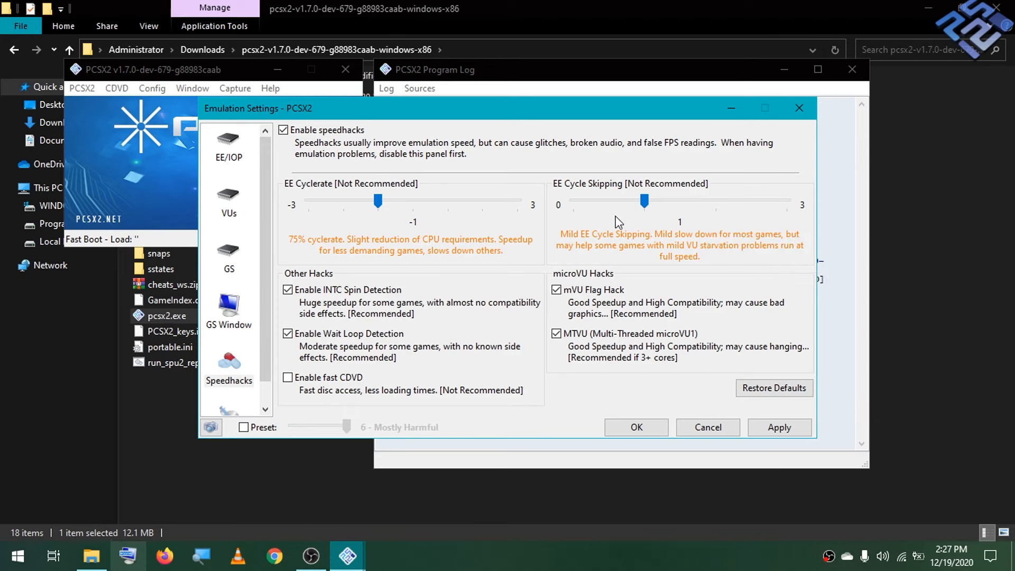
# Try EE Cycle Skipping at 2 and 0, and return it to 1
pyautogui.moveTo(643, 202); pyautogui.dragTo(672, 221)
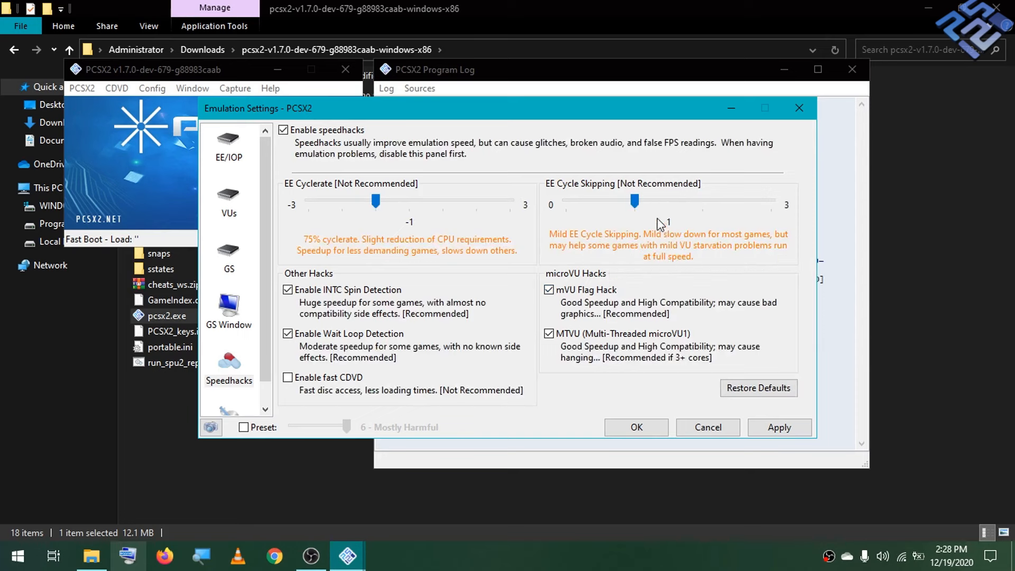
pyautogui.click(673, 206)
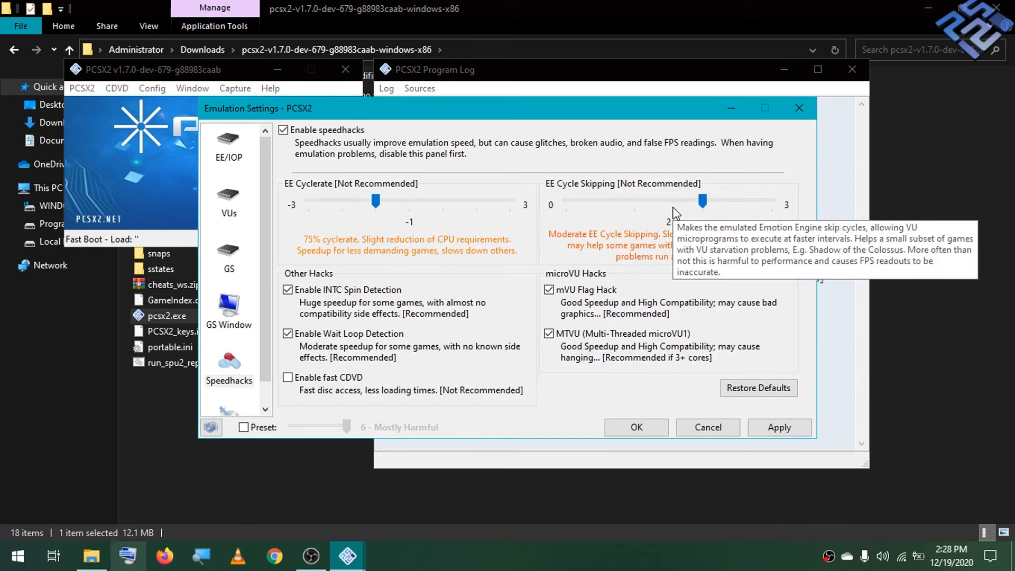
pyautogui.click(576, 203)
pyautogui.click(576, 203)
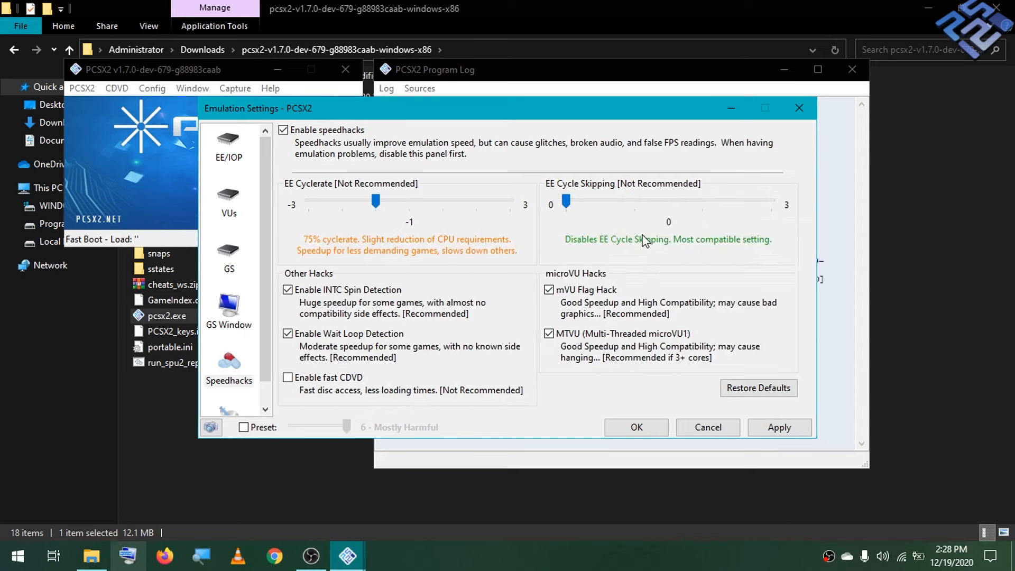
pyautogui.click(635, 211)
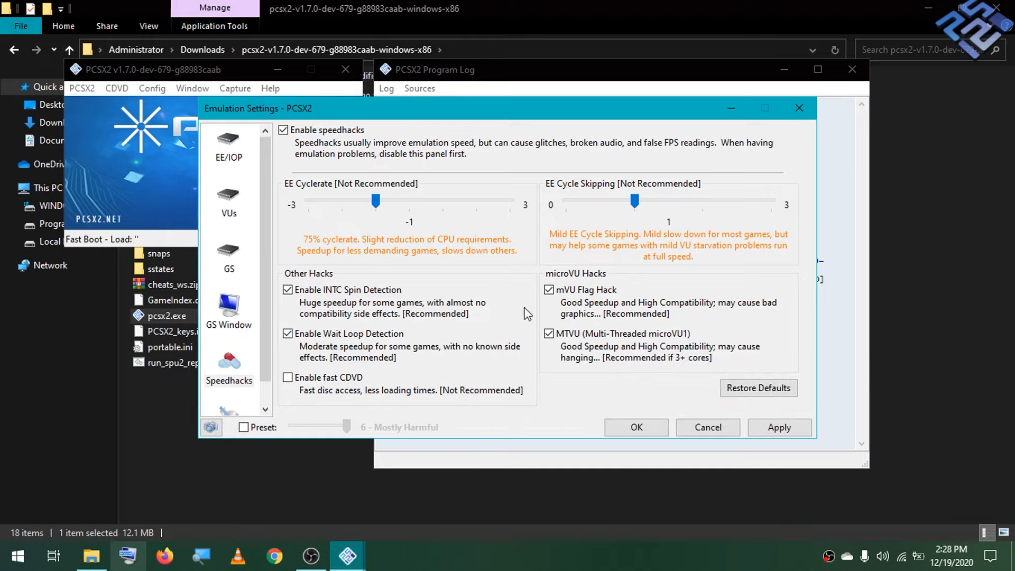
# Read the descriptions of the mVU Flag Hack and MTVU (Multi-Threaded microVU1) options
pyautogui.moveTo(626, 312)
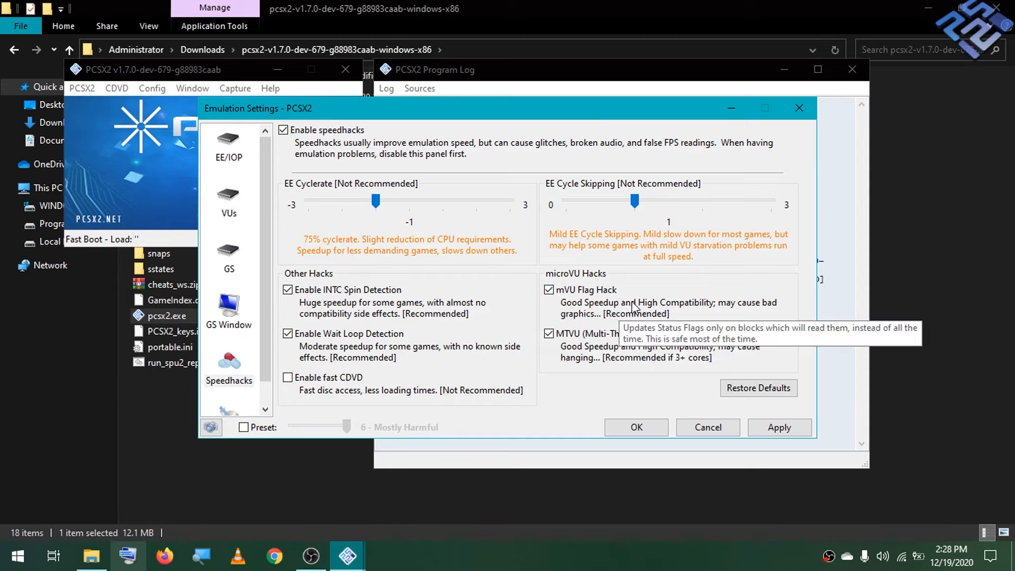
pyautogui.moveTo(582, 338)
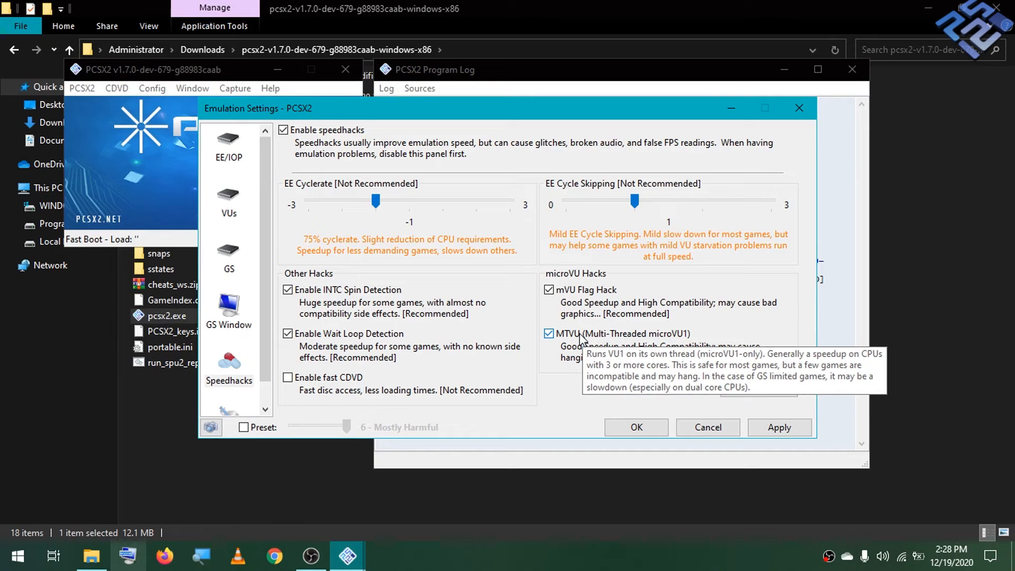
pyautogui.moveTo(509, 338)
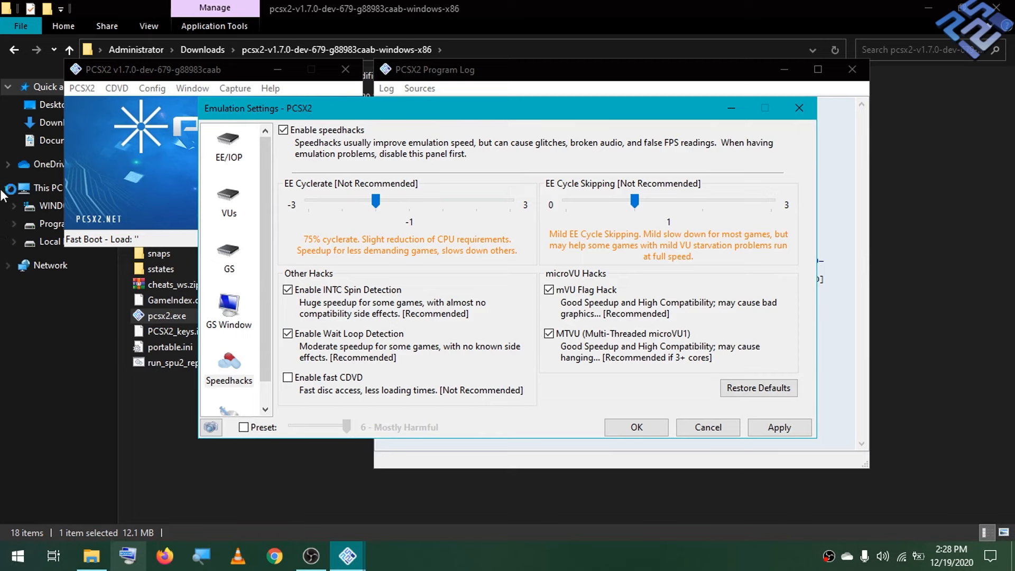
# View the Game Fixes options and close the emulation settings without saving the changes
pyautogui.scroll(-1, 268, 386)
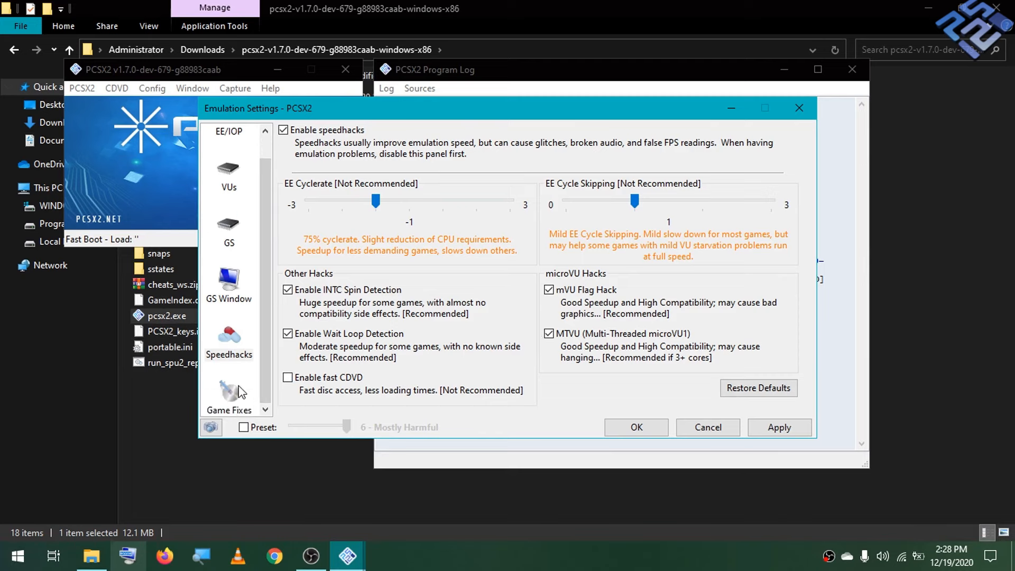
pyautogui.click(233, 393)
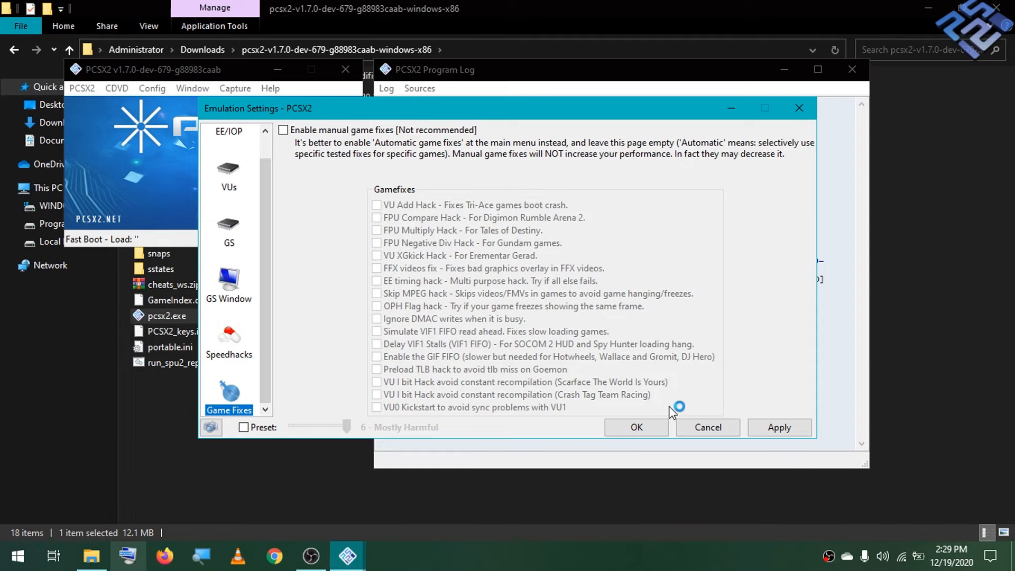
pyautogui.click(706, 428)
# Open the audio settings and examine the available interpolation modes and output modules
pyautogui.click(152, 88)
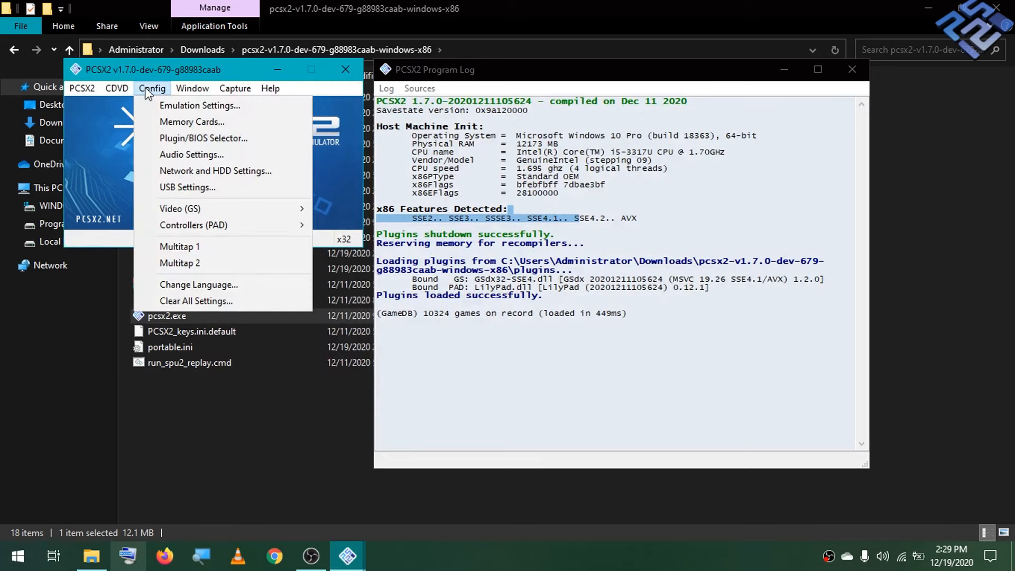
pyautogui.click(186, 153)
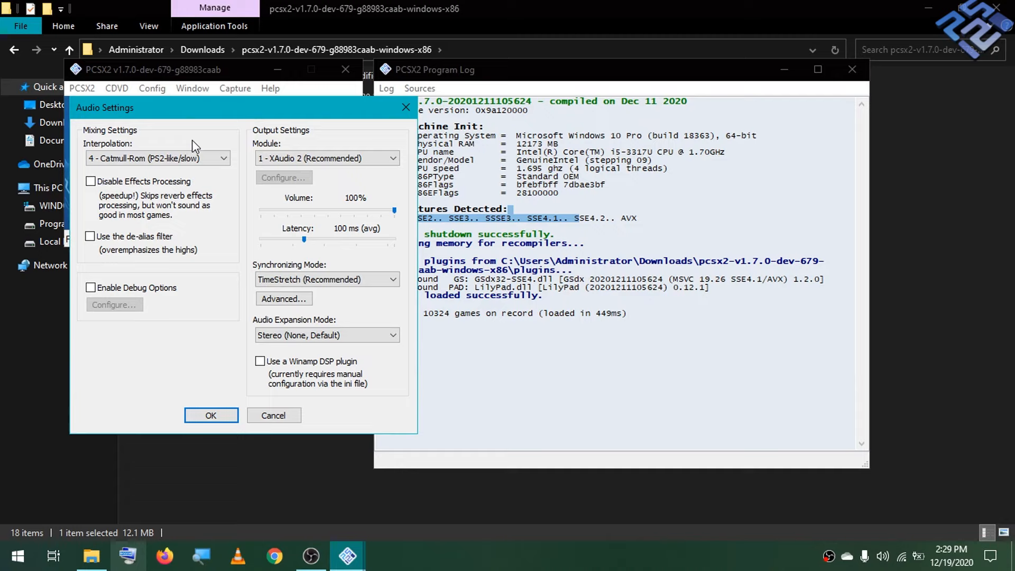
pyautogui.click(195, 158)
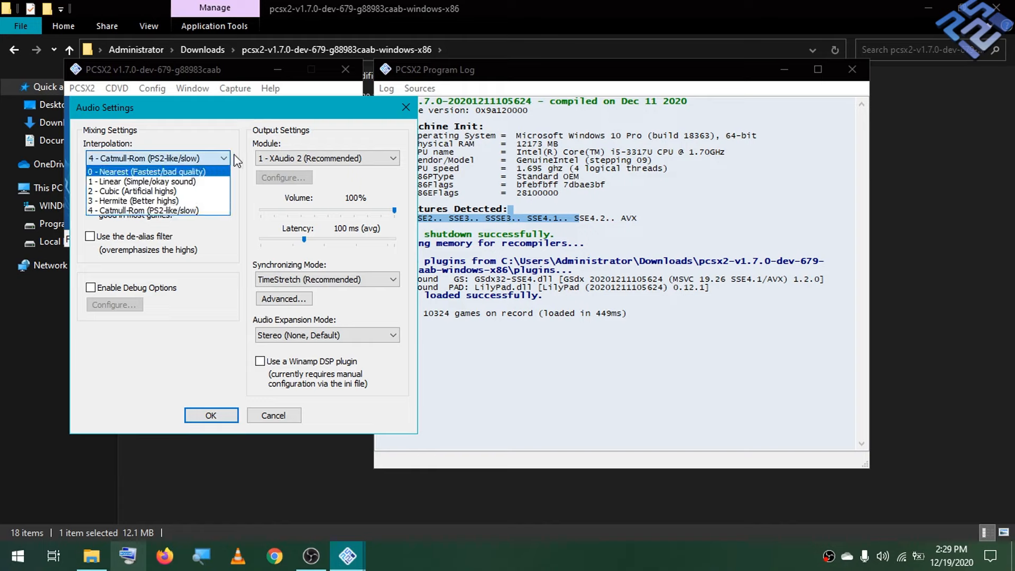
pyautogui.click(276, 159)
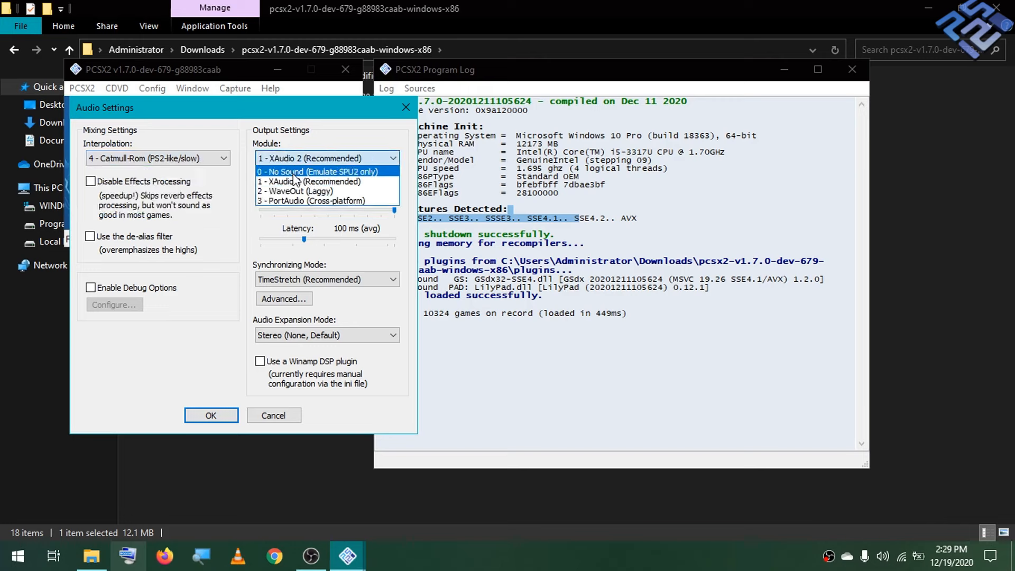
pyautogui.click(293, 134)
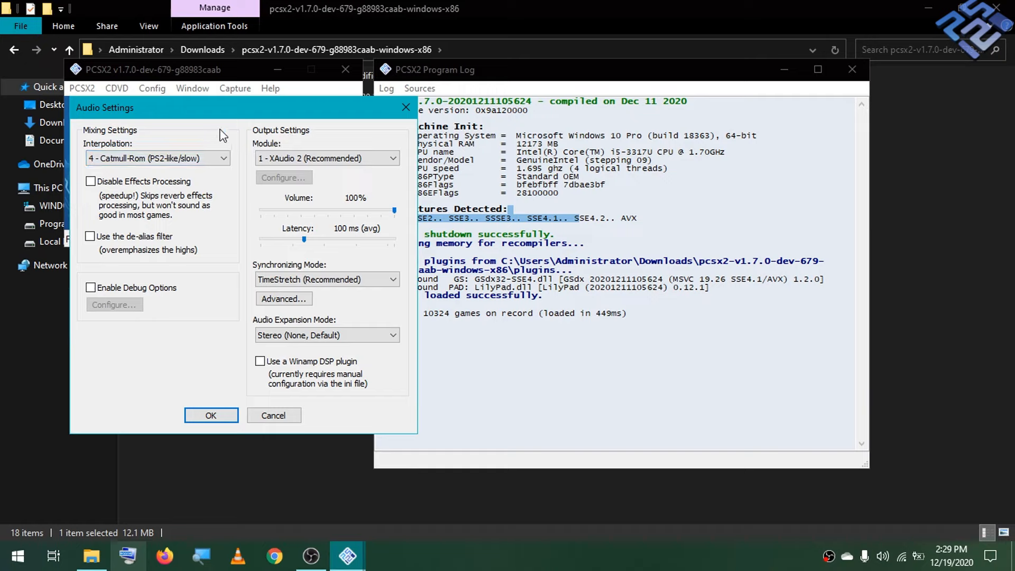
pyautogui.click(288, 159)
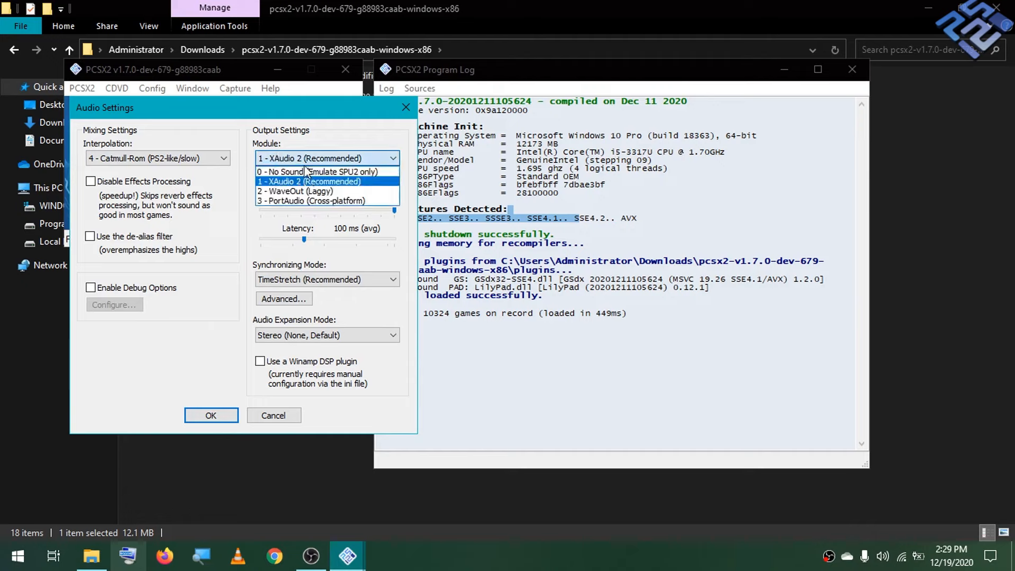
pyautogui.click(303, 140)
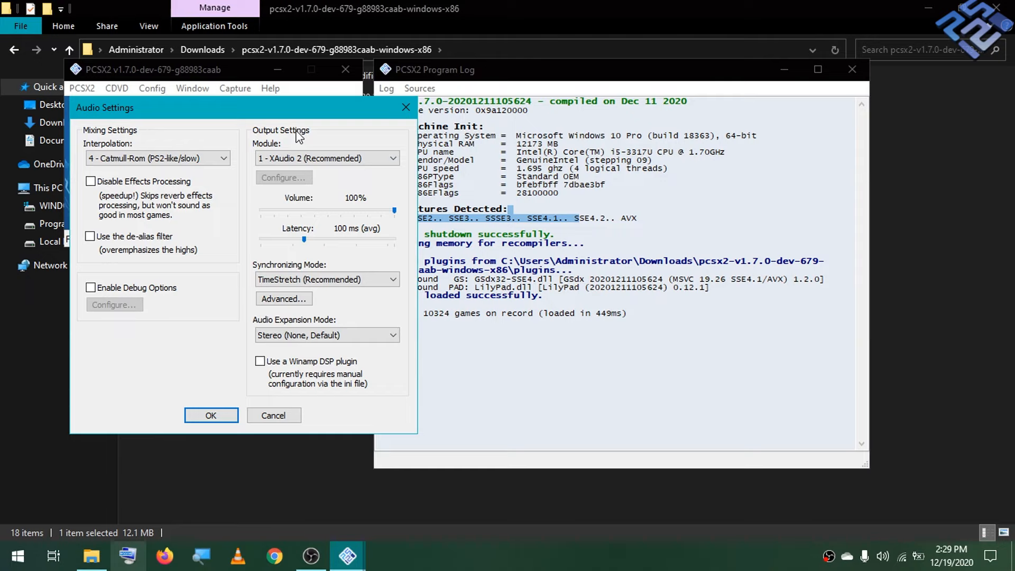
# Set the audio interpolation to 0 - Nearest (Fastest/bad quality)
pyautogui.click(196, 161)
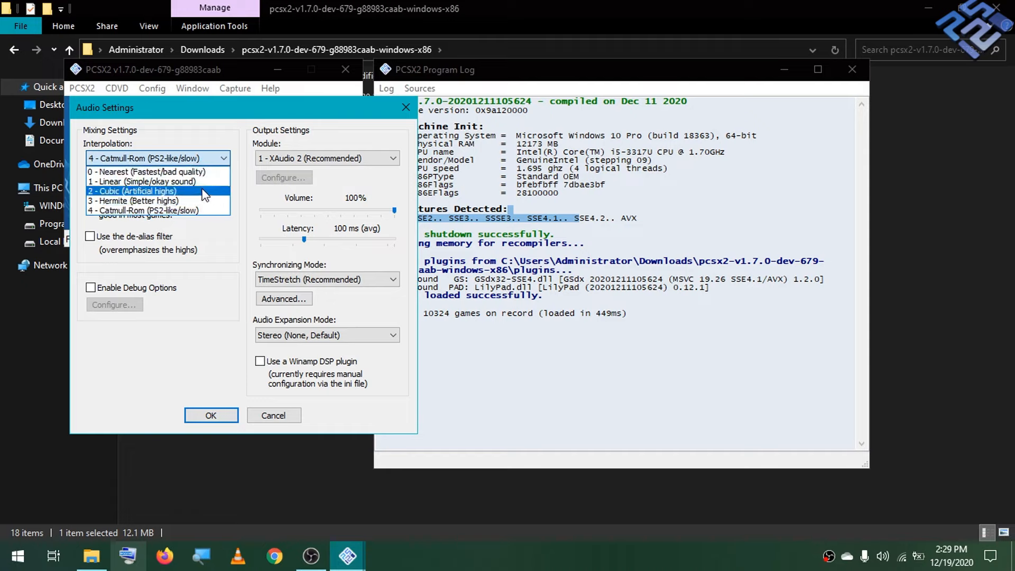
pyautogui.click(187, 173)
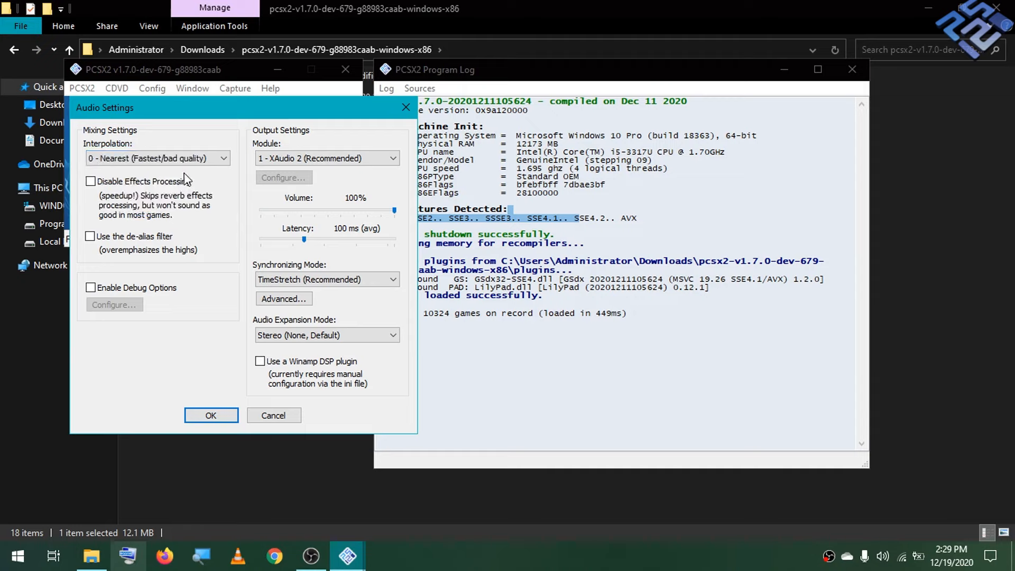
# Set the audio interpolation to 4 - Catmull-Rom (PS2-like/slow) and close the audio settings without saving
pyautogui.click(172, 161)
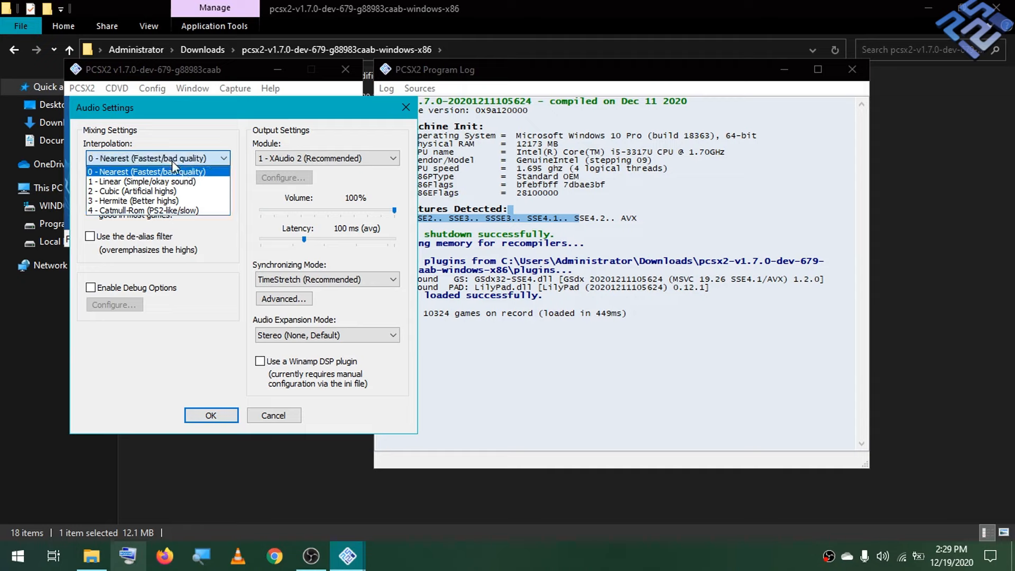
pyautogui.click(196, 211)
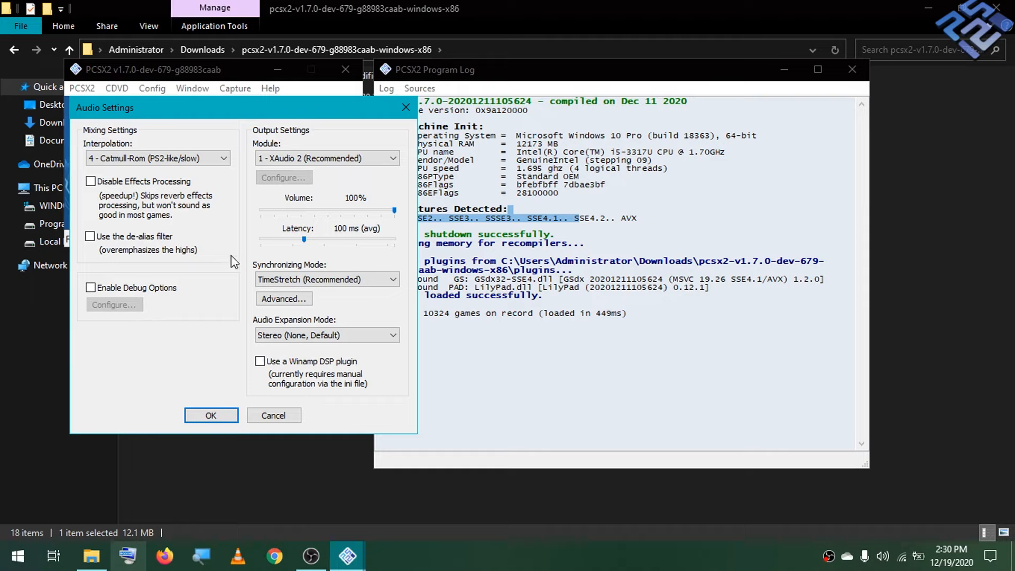
pyautogui.click(274, 415)
# Open the memory card manager, examine its cards and save-handling options, and close it without making changes
pyautogui.click(152, 89)
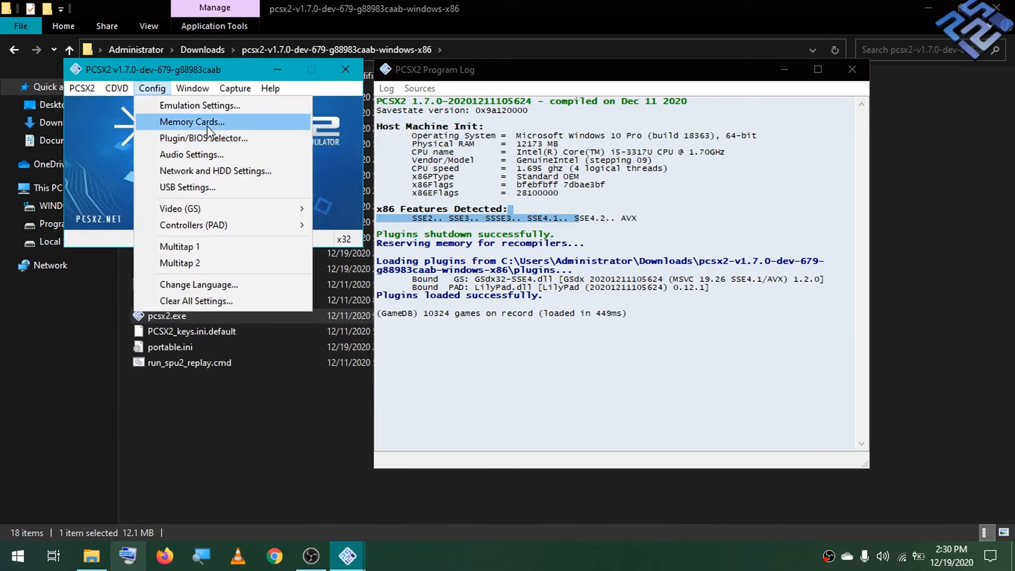
pyautogui.click(191, 122)
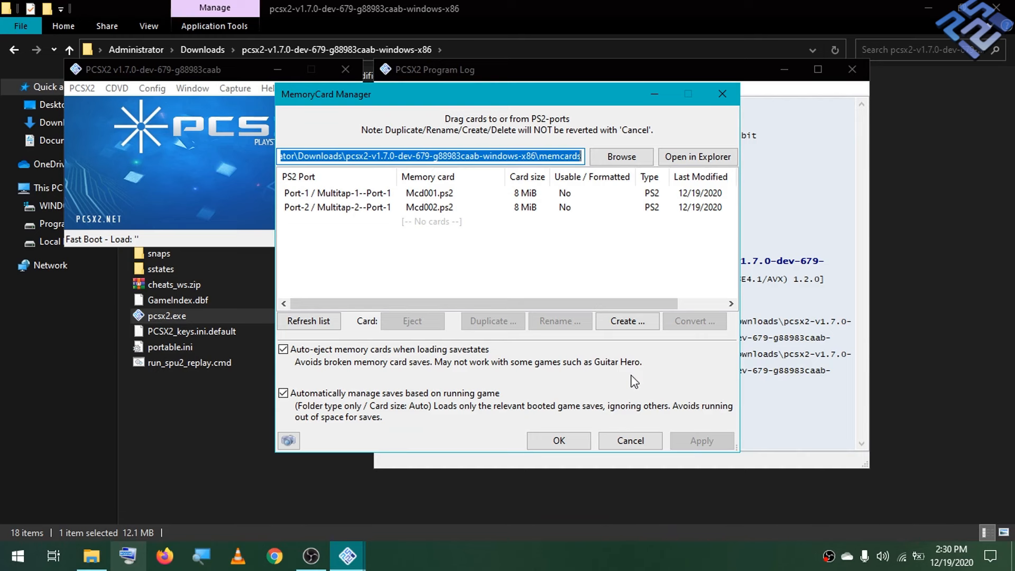
pyautogui.click(615, 445)
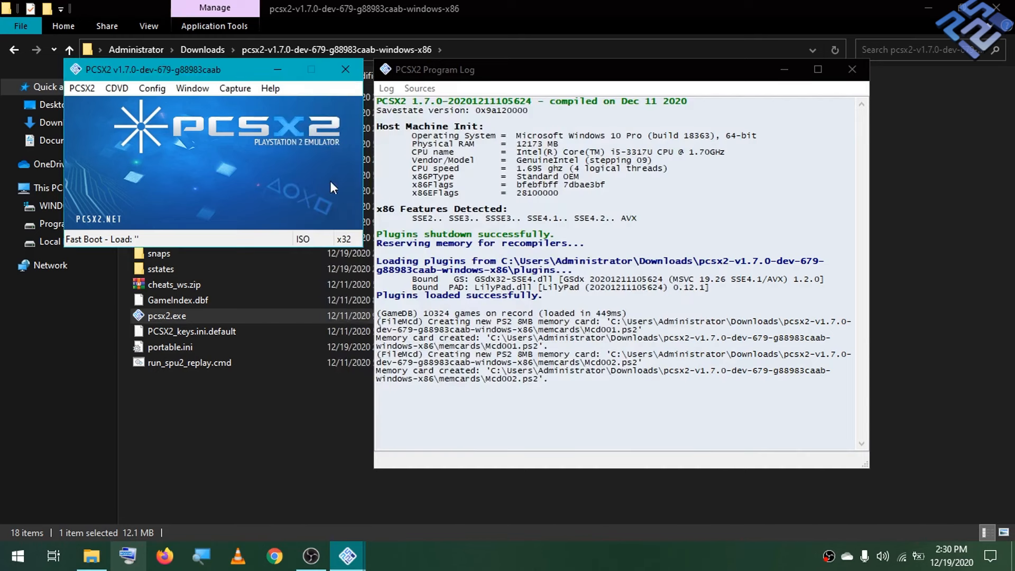
# Open the LilyPad controller plugin's settings from the component selector and examine its Pad 1 bindings and general input options
pyautogui.click(141, 87)
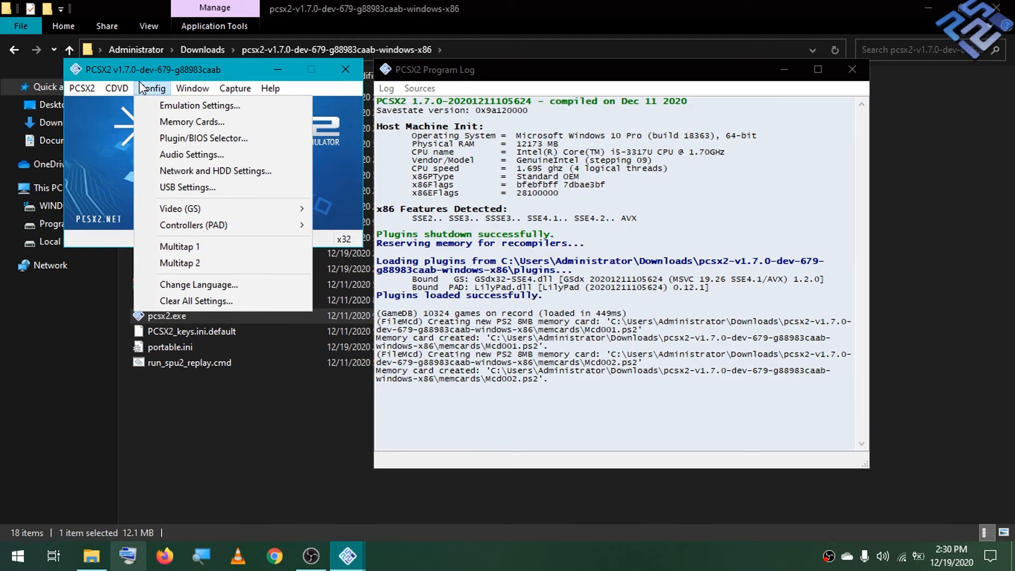
pyautogui.click(187, 125)
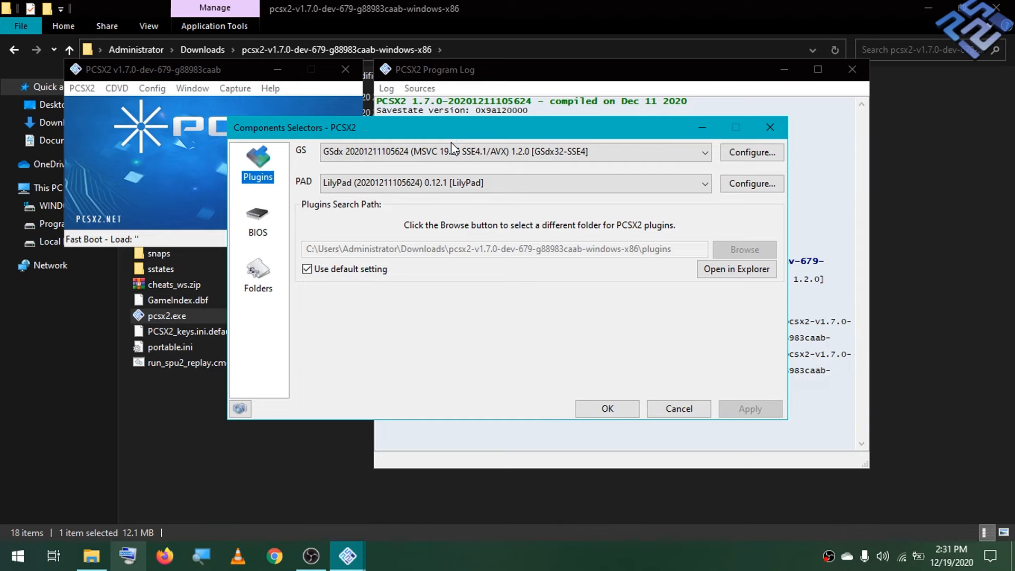
pyautogui.click(655, 180)
pyautogui.click(655, 180)
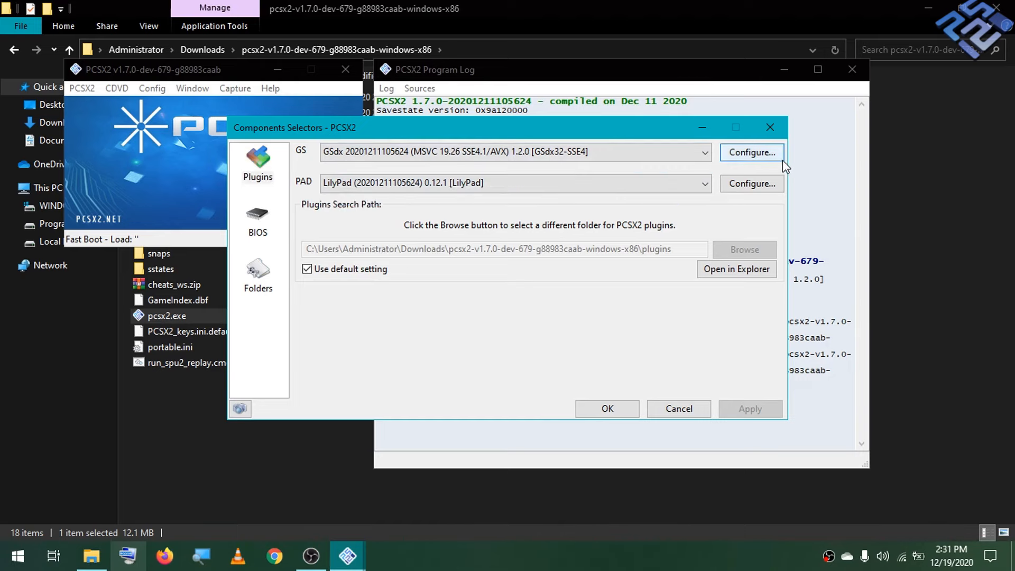
pyautogui.click(777, 185)
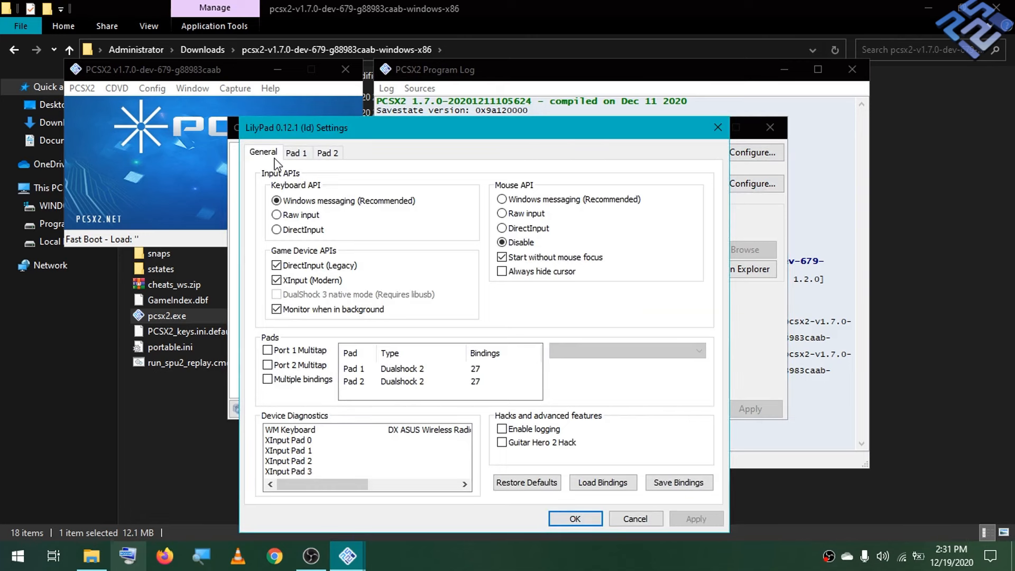
pyautogui.click(295, 152)
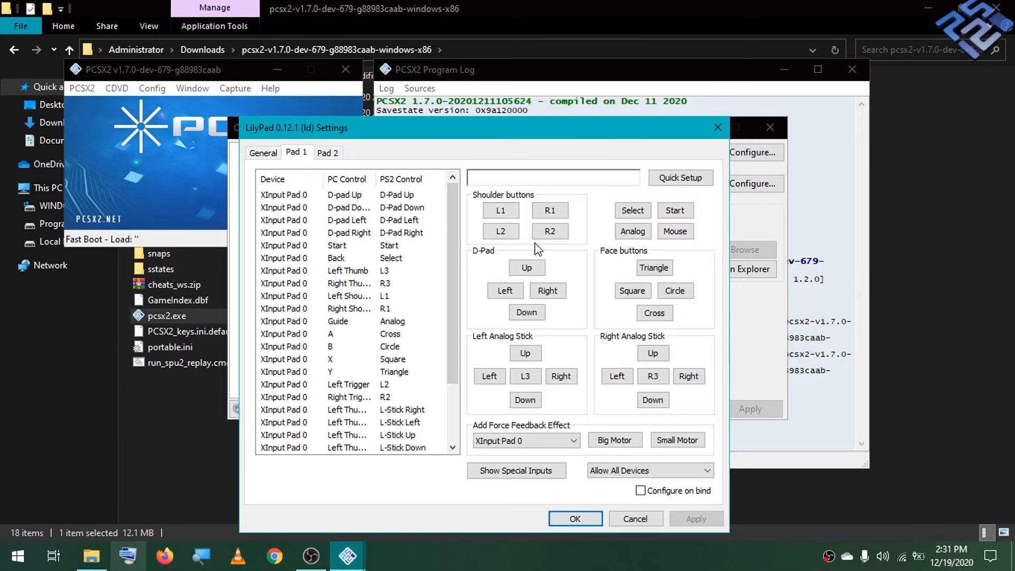
pyautogui.click(263, 153)
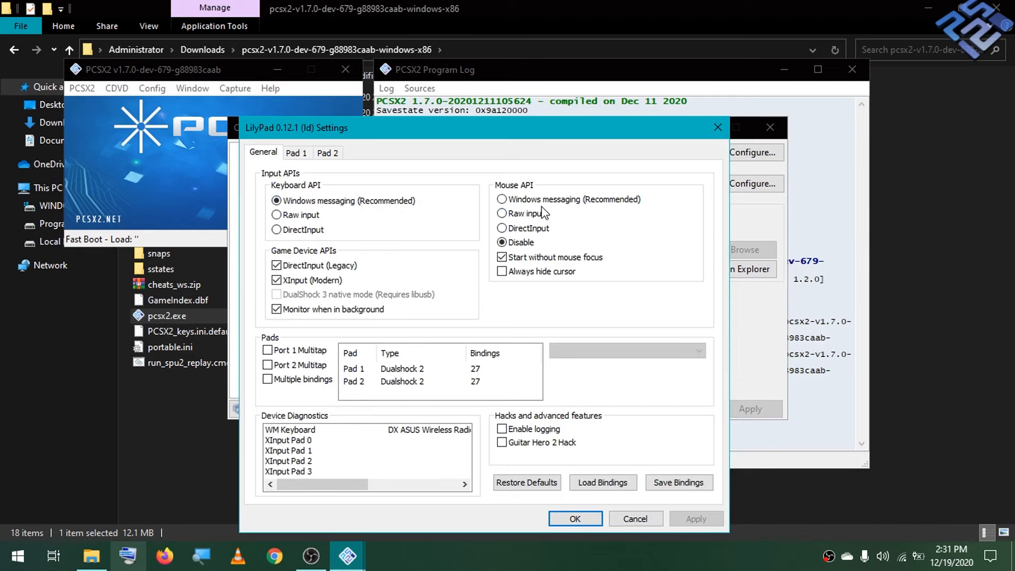
# Set LilyPad's Mouse API to Windows messaging (Recommended), view the Pad 1 bindings, and close the settings without saving
pyautogui.moveTo(544, 212)
pyautogui.click(611, 202)
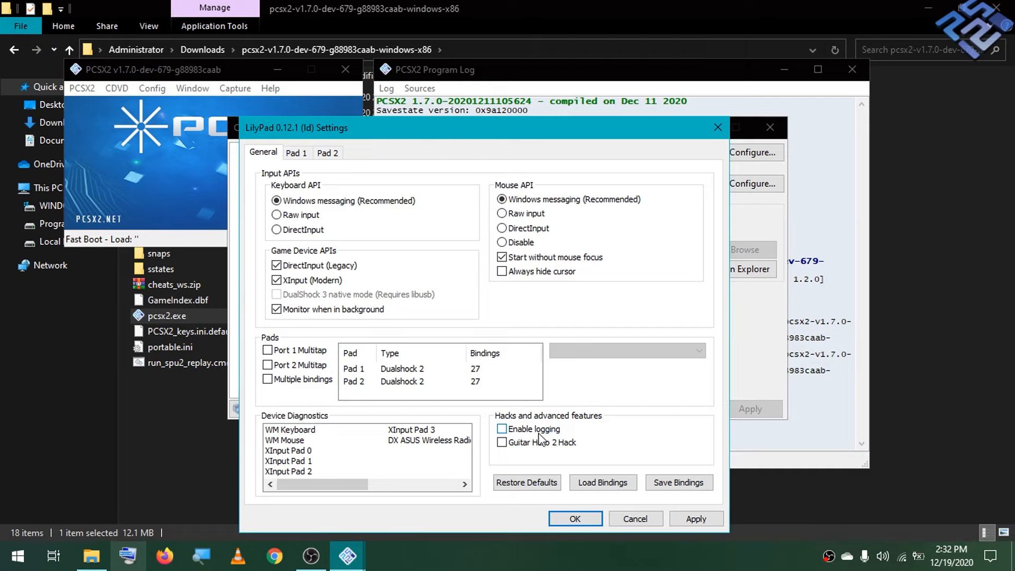
pyautogui.click(297, 153)
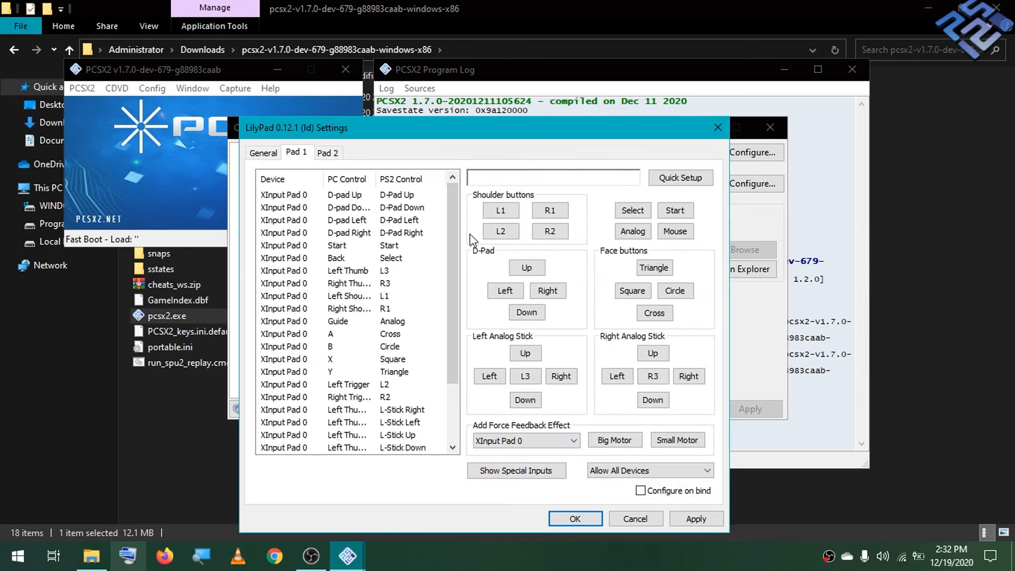
pyautogui.click(486, 216)
pyautogui.click(620, 524)
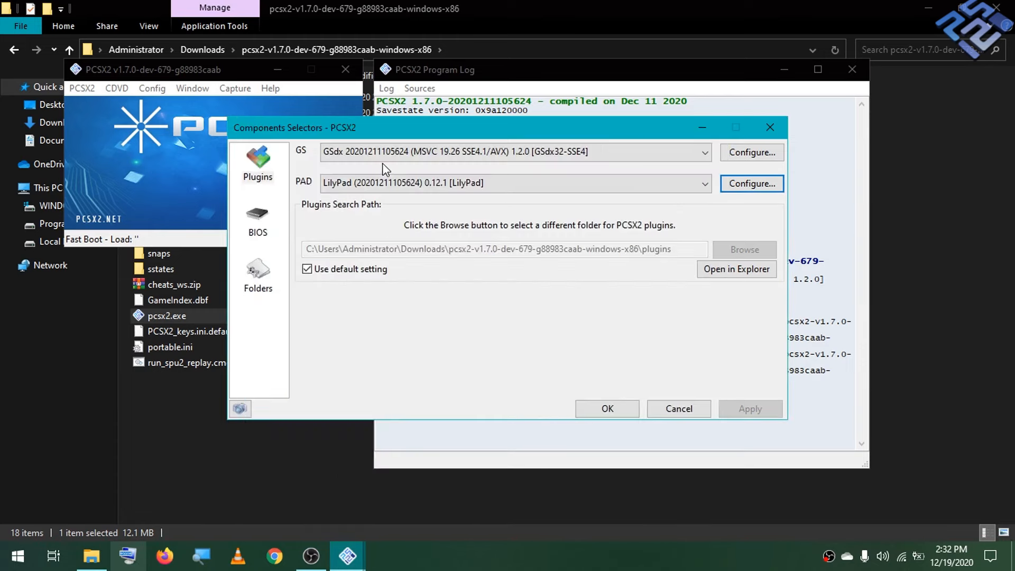
# Select the GSdx32-AVX2 build as the GS plugin and review the other available GSdx builds
pyautogui.click(517, 153)
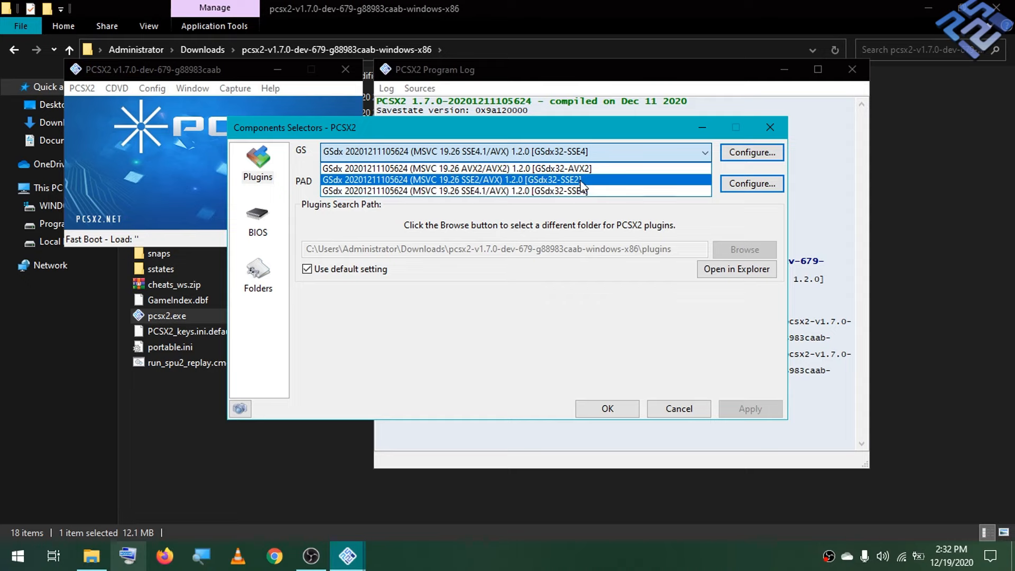
pyautogui.press('Up')
pyautogui.click(584, 168)
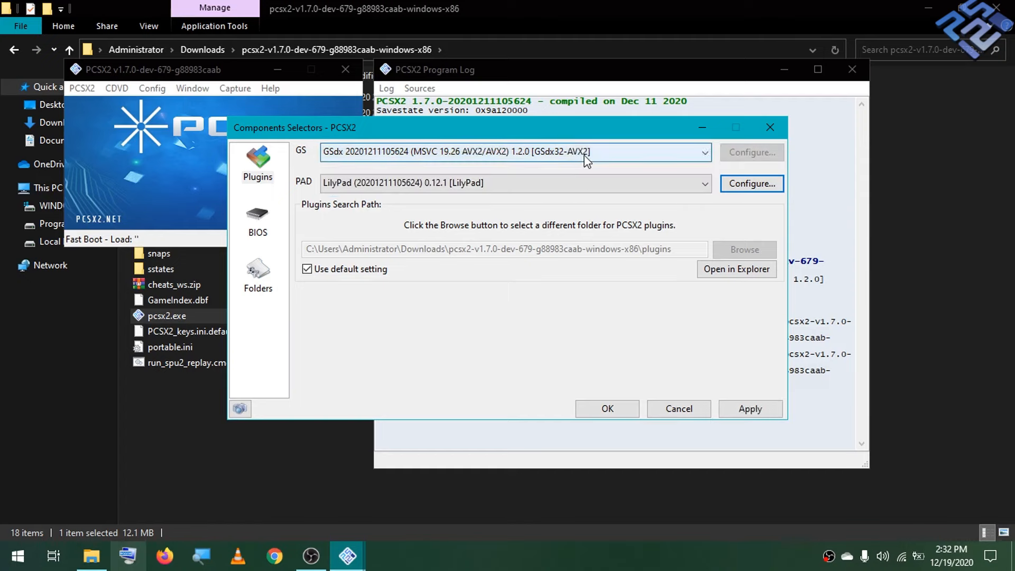
pyautogui.click(586, 153)
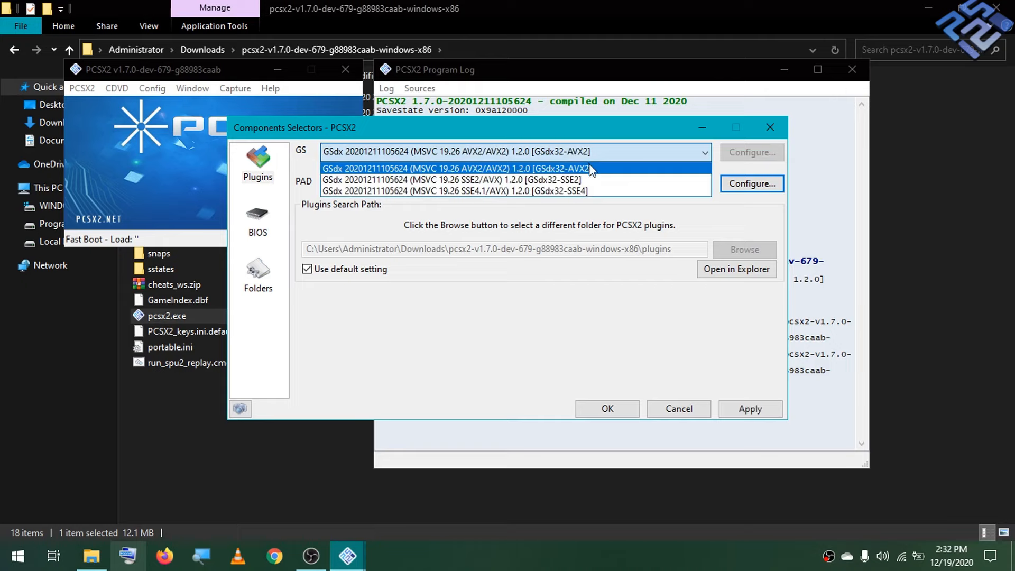
pyautogui.click(598, 236)
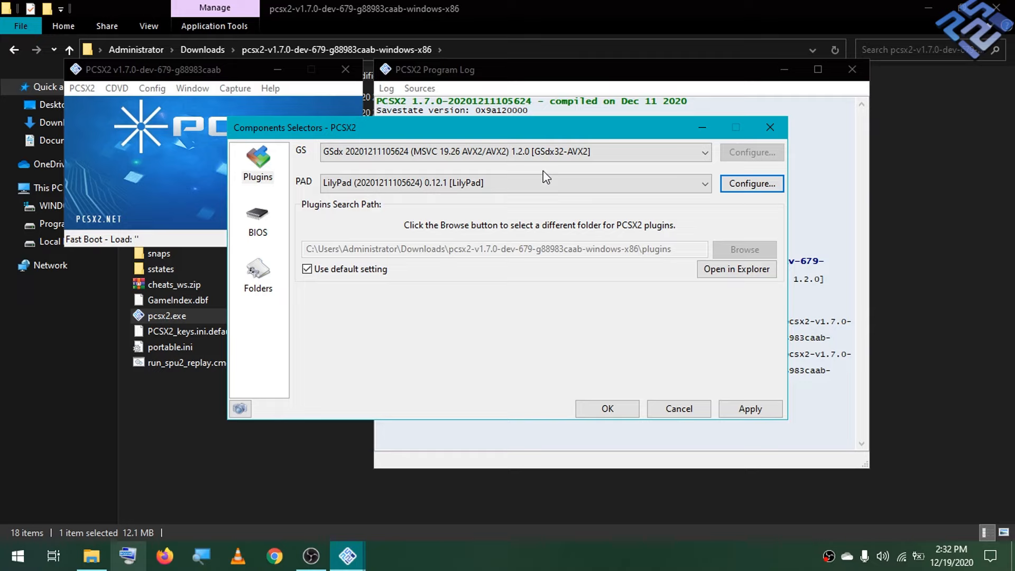
pyautogui.click(637, 150)
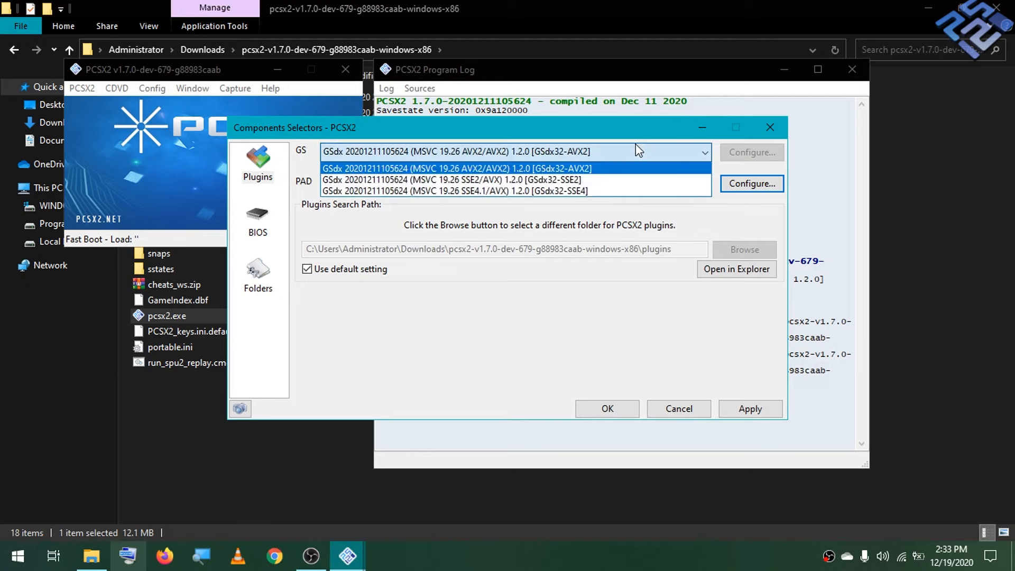
pyautogui.click(637, 146)
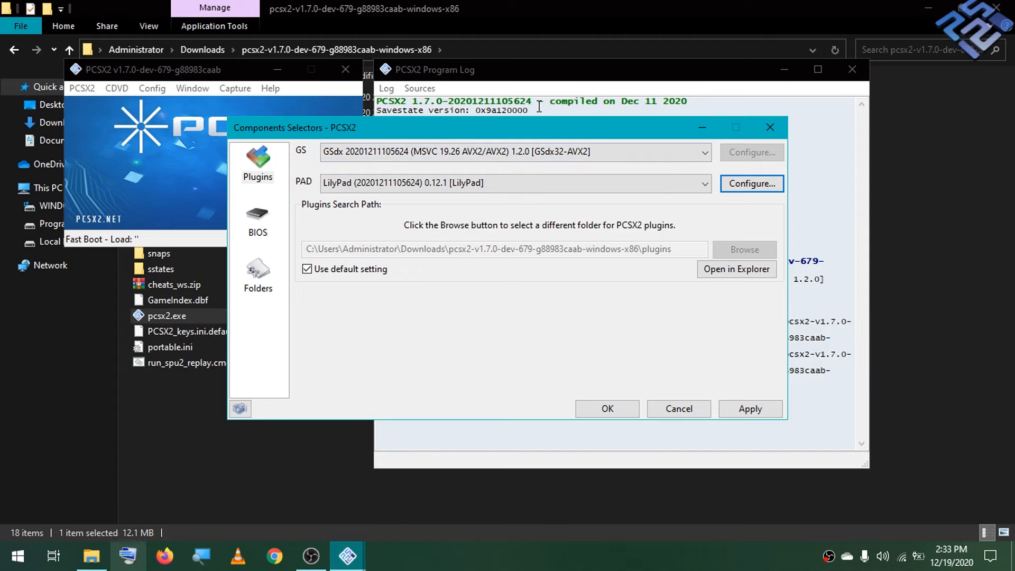
# Check the x86 features detected in the program log, and close the component selector without saving
pyautogui.moveTo(546, 126); pyautogui.dragTo(269, 9)
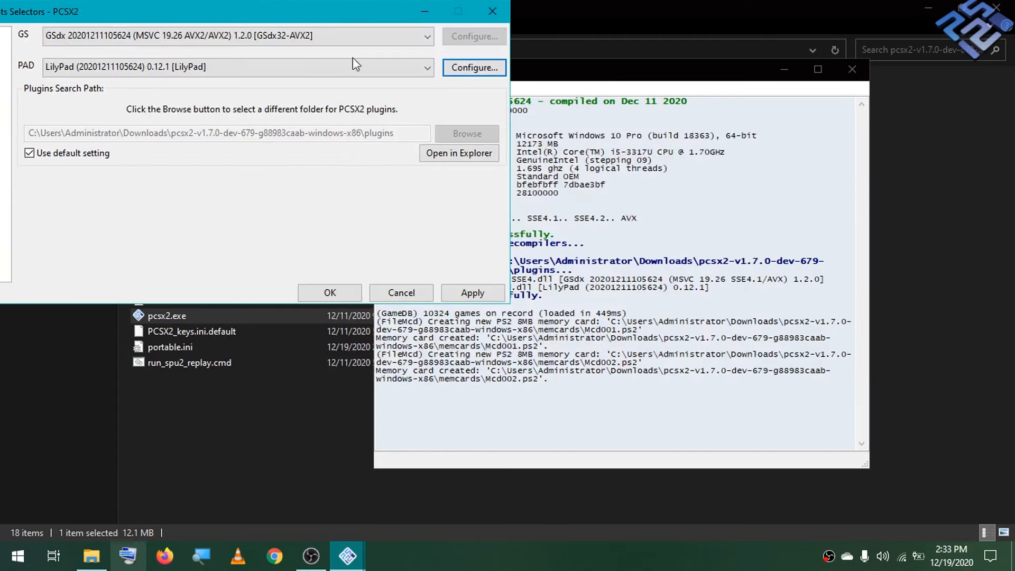
pyautogui.click(654, 211)
pyautogui.moveTo(403, 221); pyautogui.dragTo(663, 240)
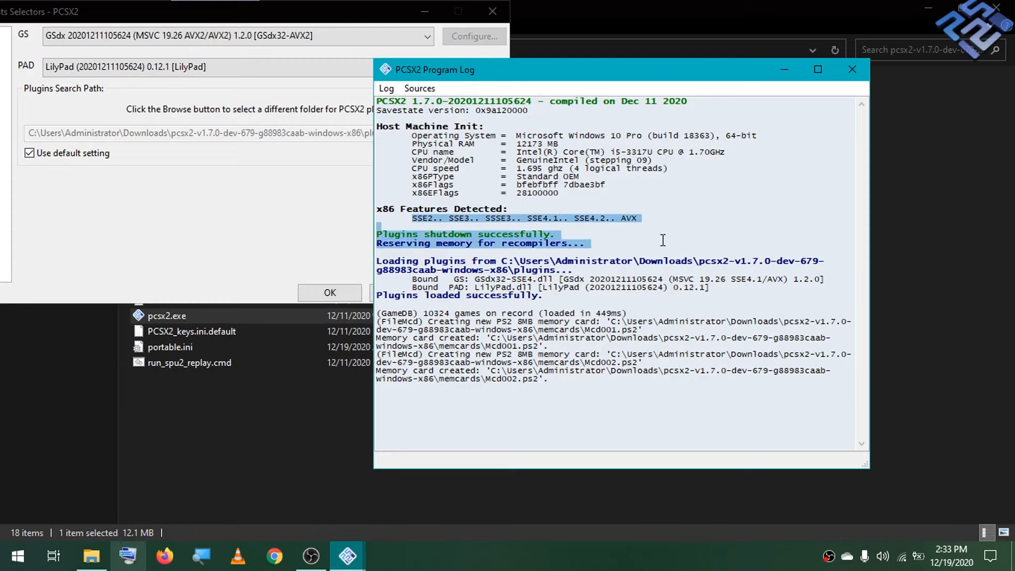
pyautogui.click(667, 239)
pyautogui.moveTo(386, 20); pyautogui.dragTo(642, 58)
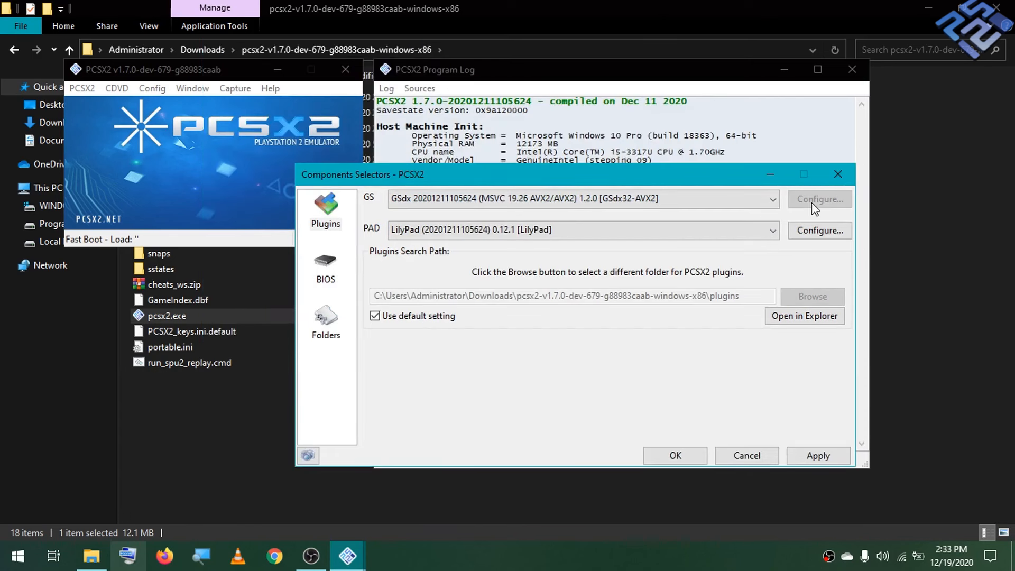
pyautogui.click(747, 456)
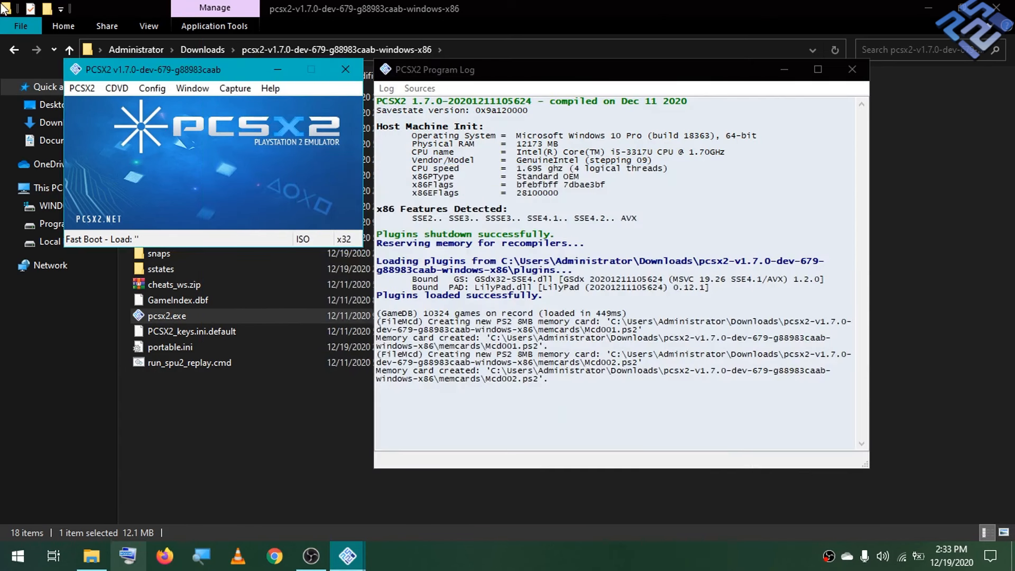
# Reopen the component selector, view the GSdx plugin's graphics settings, and close them without changes
pyautogui.click(151, 88)
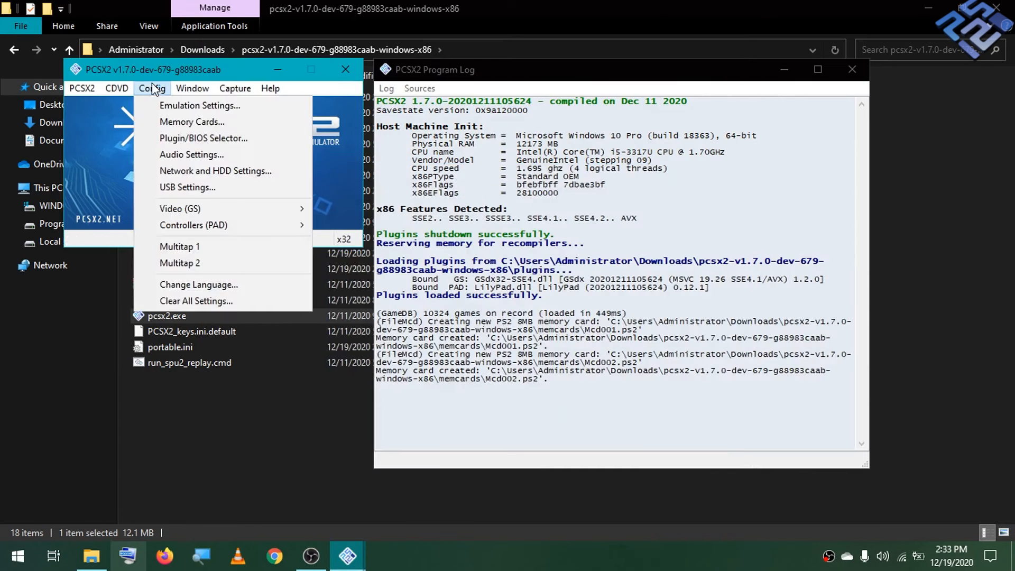
pyautogui.click(192, 138)
pyautogui.click(814, 209)
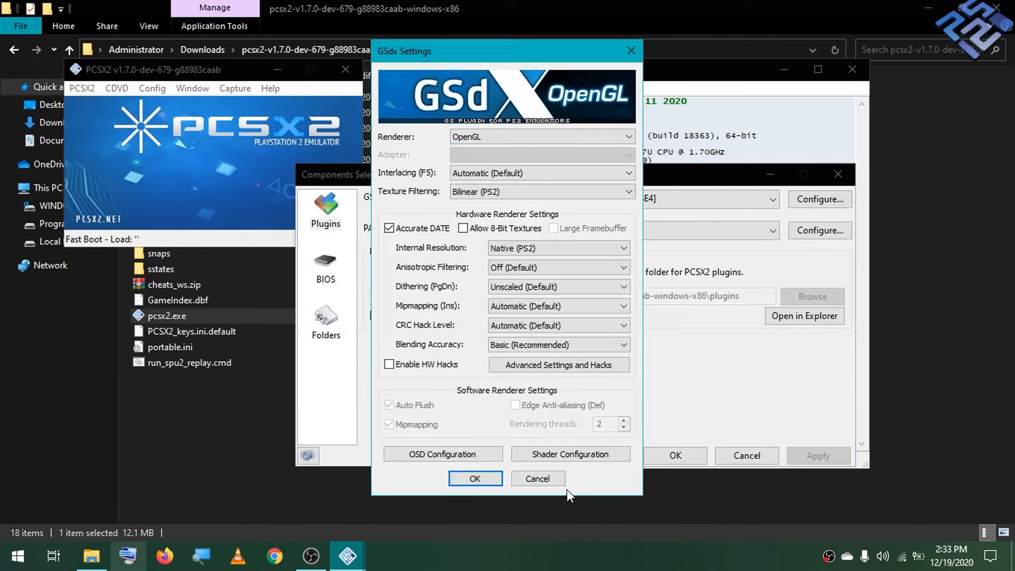
pyautogui.click(538, 479)
# Try to apply the GSdx32-AVX2 build as the GS plugin, dismissing any error messages
pyautogui.click(656, 199)
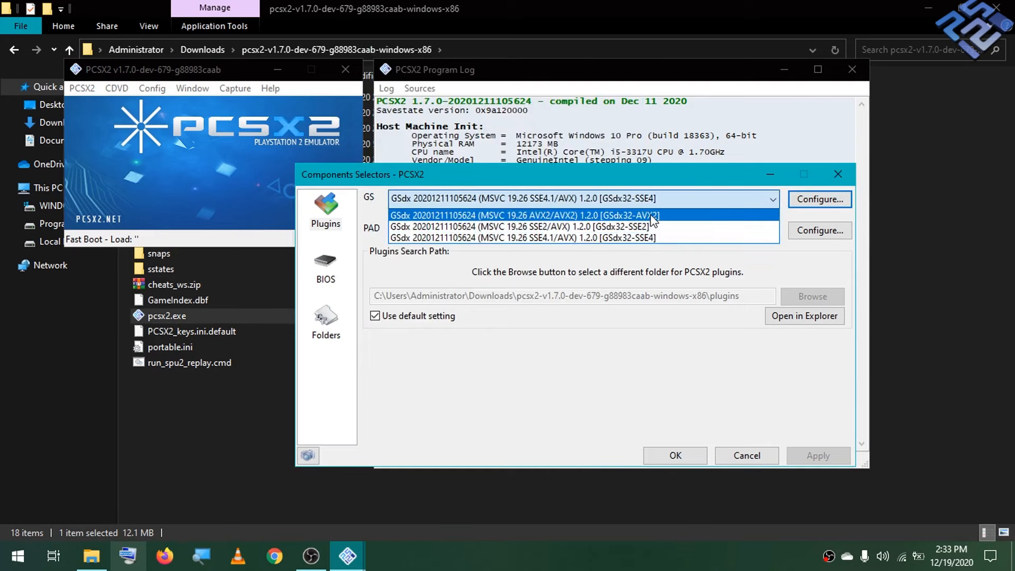
pyautogui.click(655, 216)
pyautogui.click(698, 458)
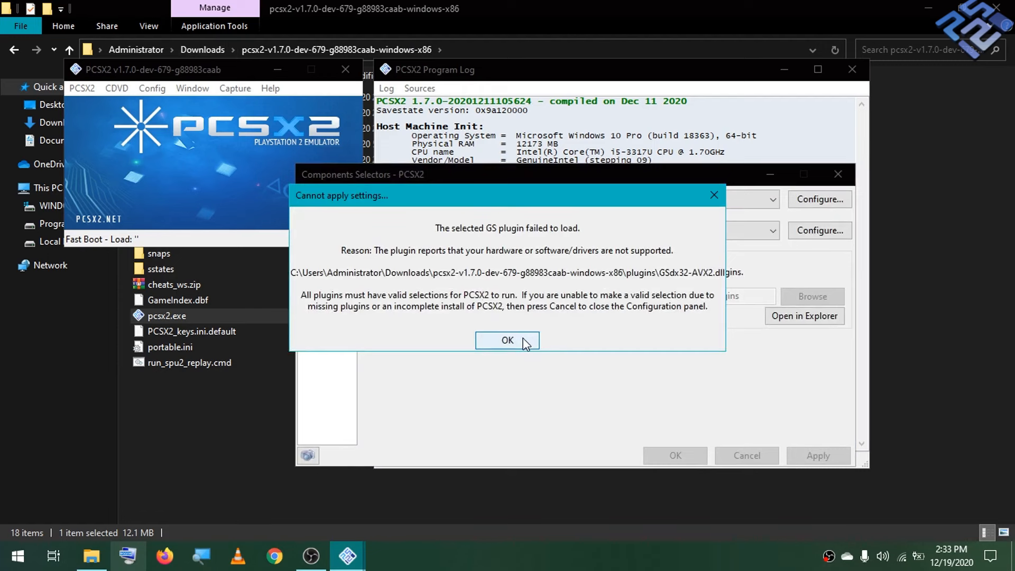
pyautogui.click(525, 344)
pyautogui.click(684, 458)
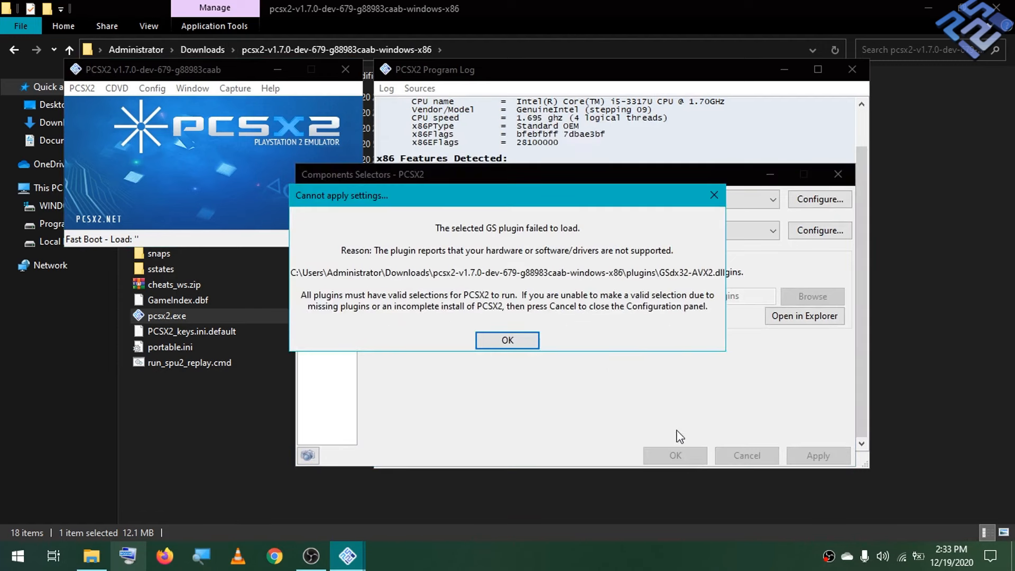
pyautogui.click(536, 347)
# Select the GSdx32-SSE4 build as the GS plugin, view its settings, and close both dialogs without saving
pyautogui.click(703, 200)
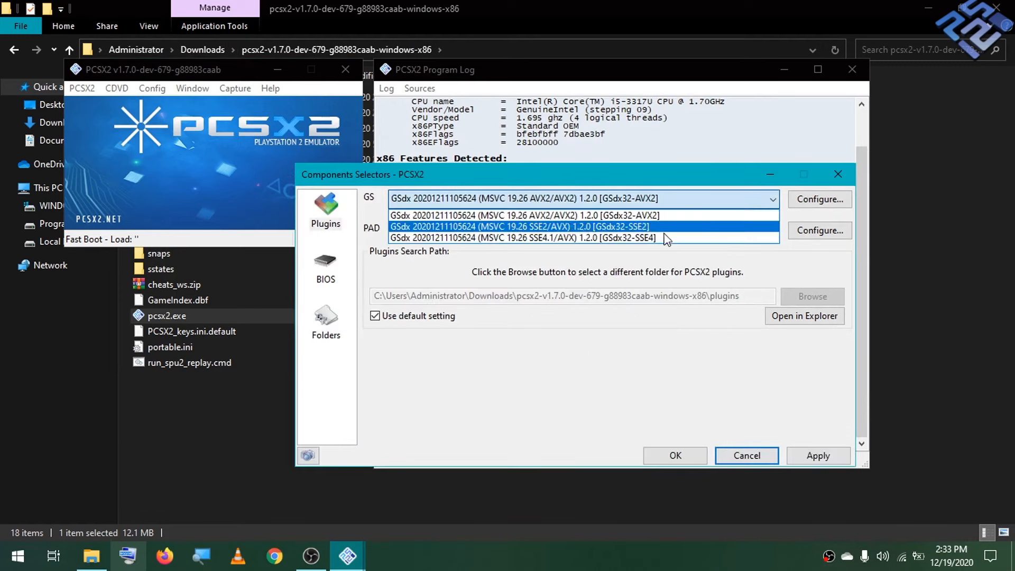
pyautogui.click(664, 238)
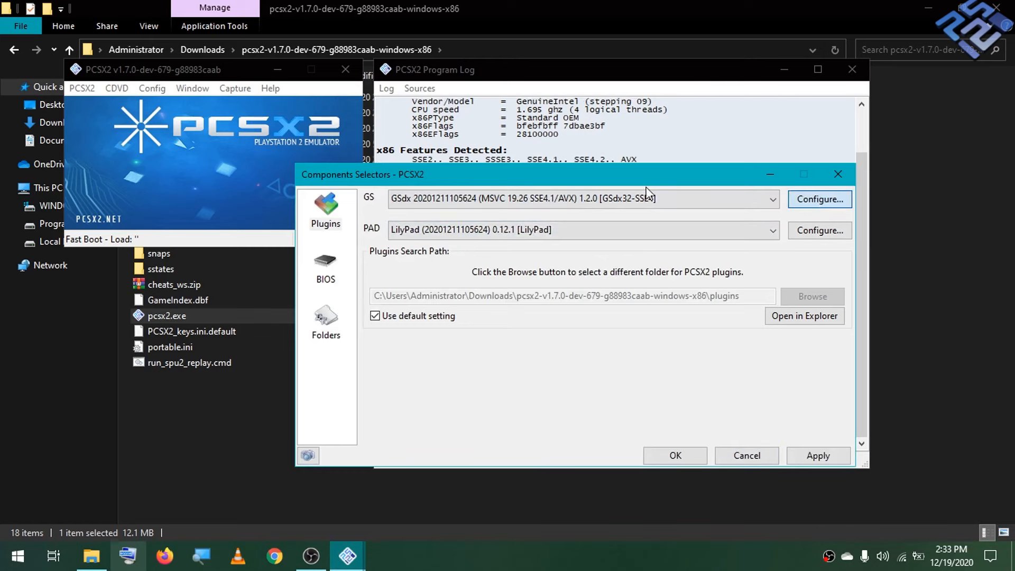
pyautogui.press('Return')
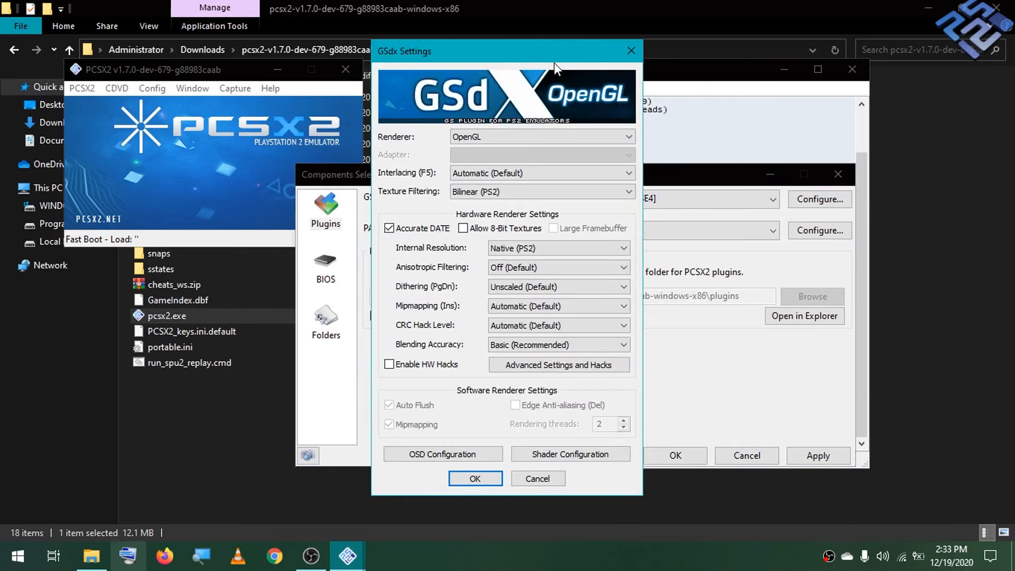
pyautogui.click(640, 48)
pyautogui.click(840, 172)
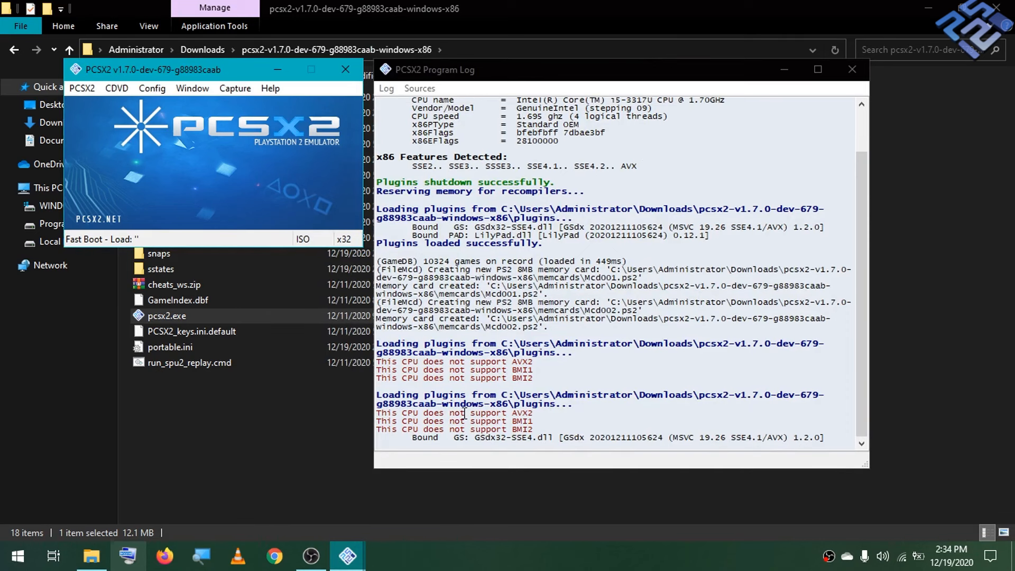
# Highlight the latest plugin-loading lines in the program log to check the CPU's AVX2 support
pyautogui.click(581, 415)
pyautogui.moveTo(582, 414); pyautogui.dragTo(376, 396)
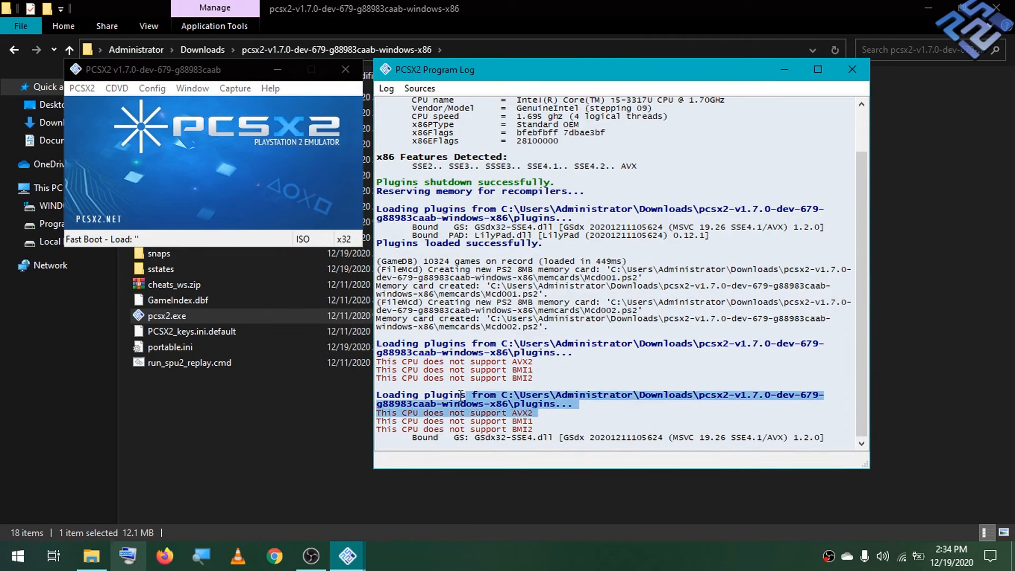
# Reopen the plugin and BIOS selector, move it clear of the log, and open the GSdx plugin's settings
pyautogui.click(162, 91)
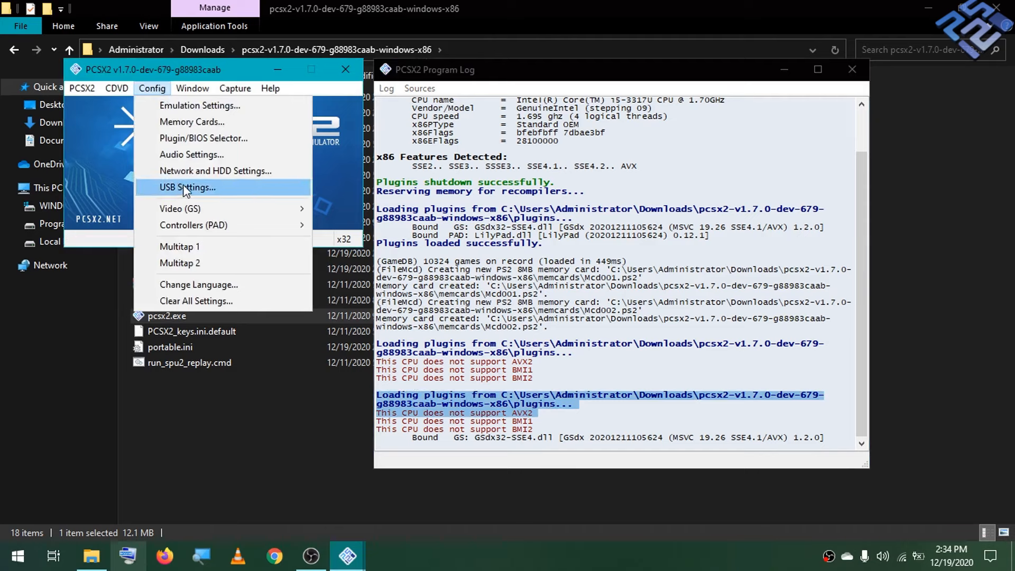
pyautogui.click(226, 139)
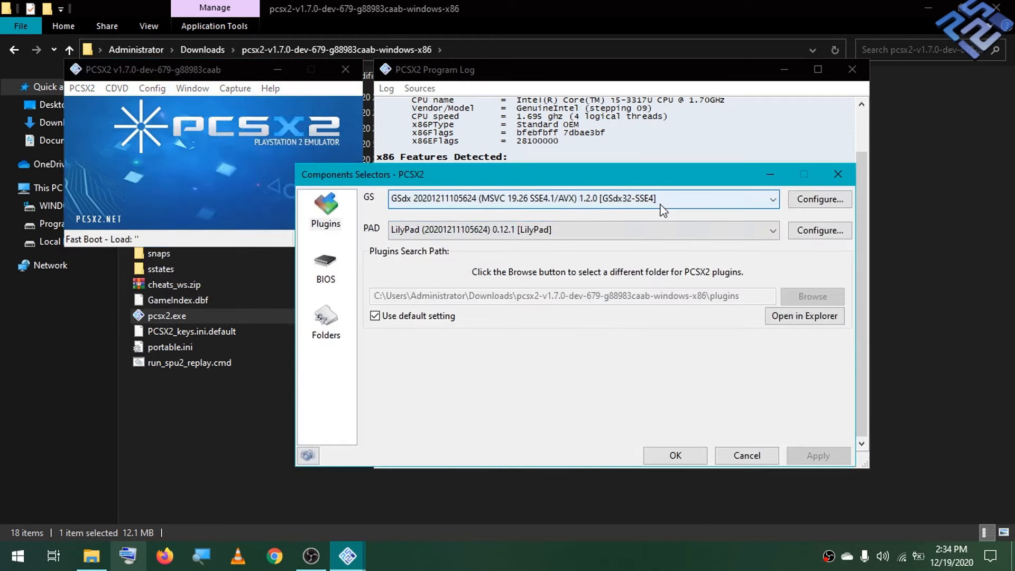
pyautogui.click(663, 211)
pyautogui.click(659, 171)
pyautogui.moveTo(659, 170); pyautogui.dragTo(615, 84)
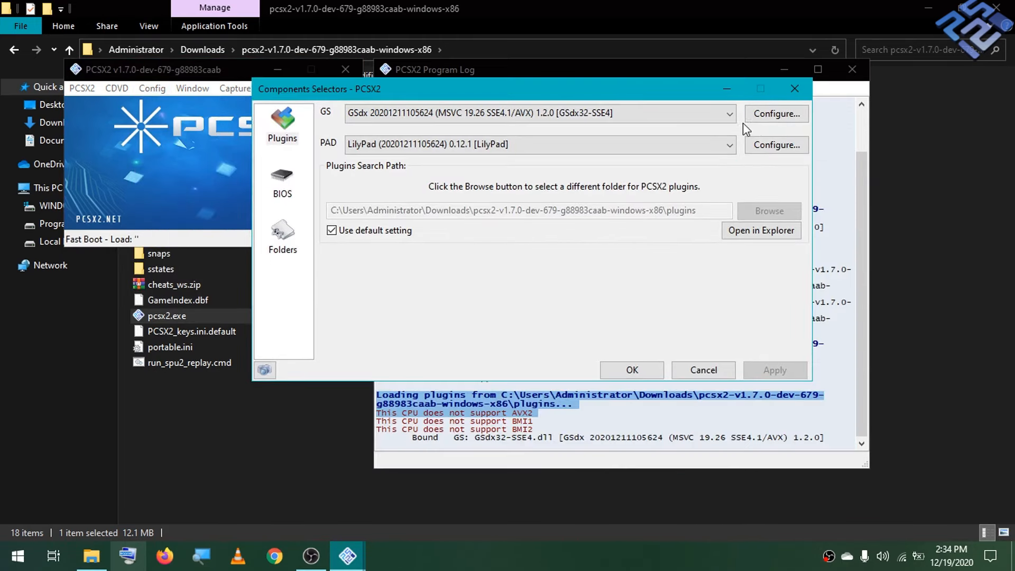
pyautogui.press('Return')
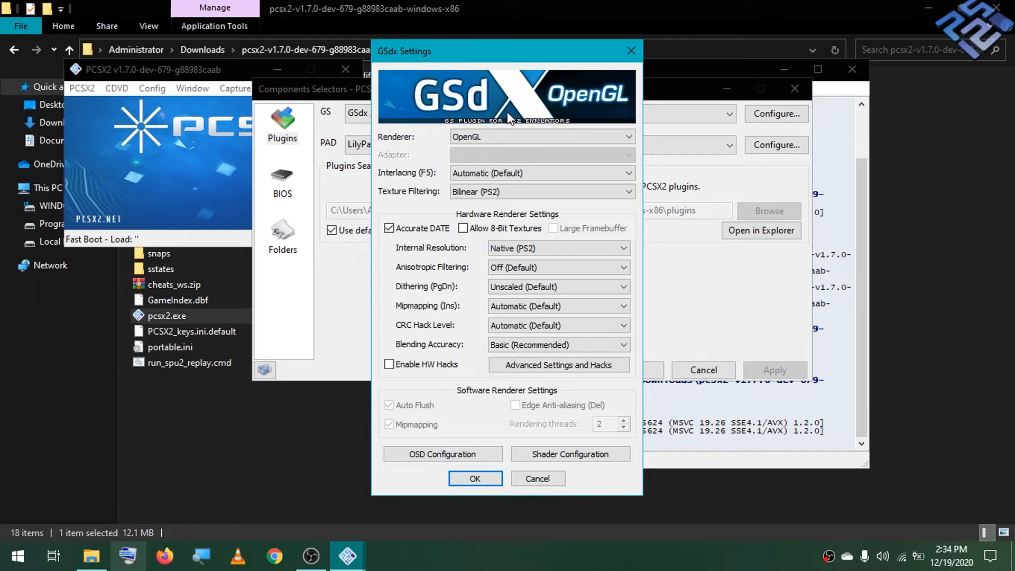
# Set the GSdx renderer to Direct3D 11 and look over the other available renderers
pyautogui.click(532, 137)
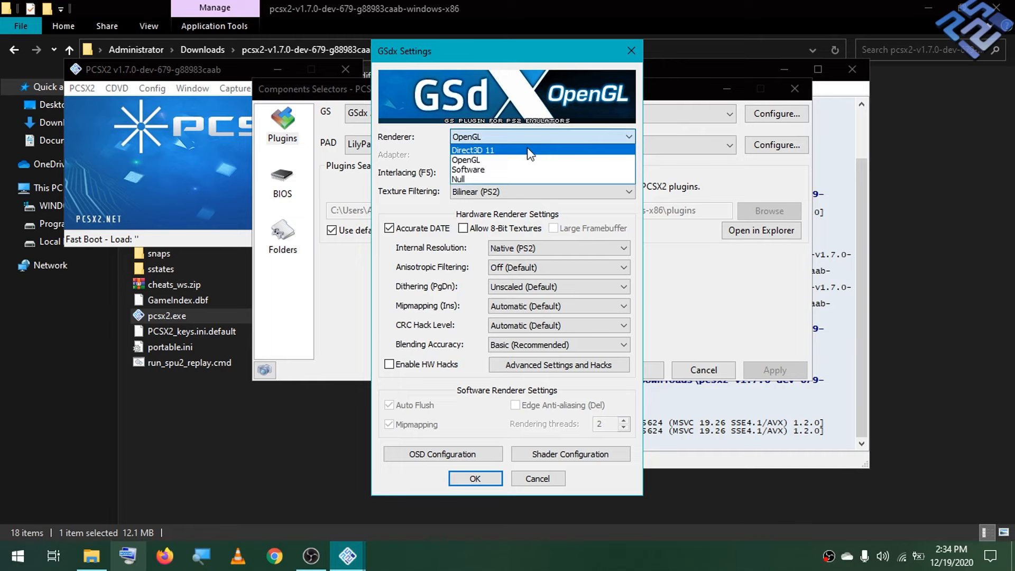
pyautogui.click(530, 150)
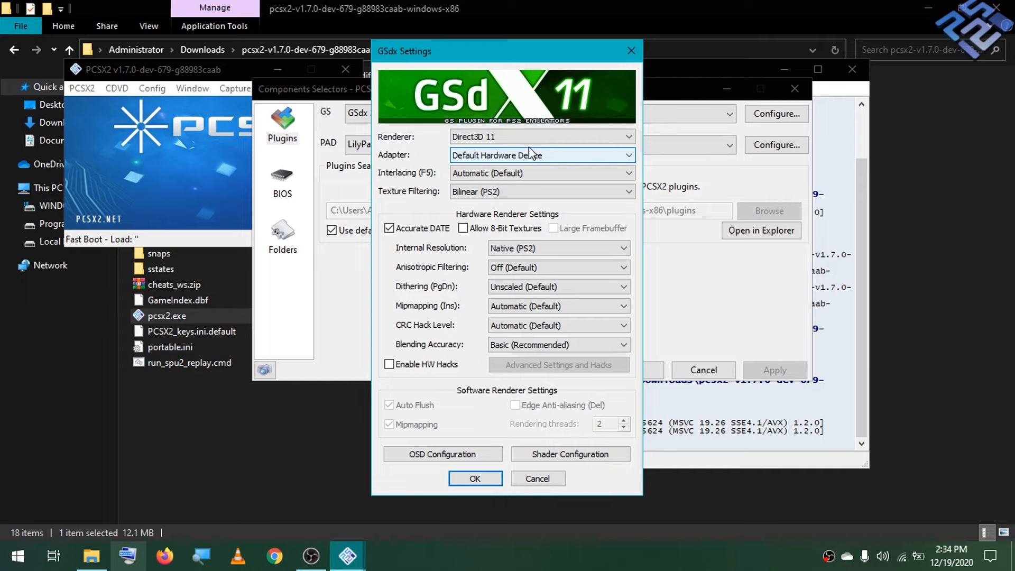
pyautogui.click(551, 138)
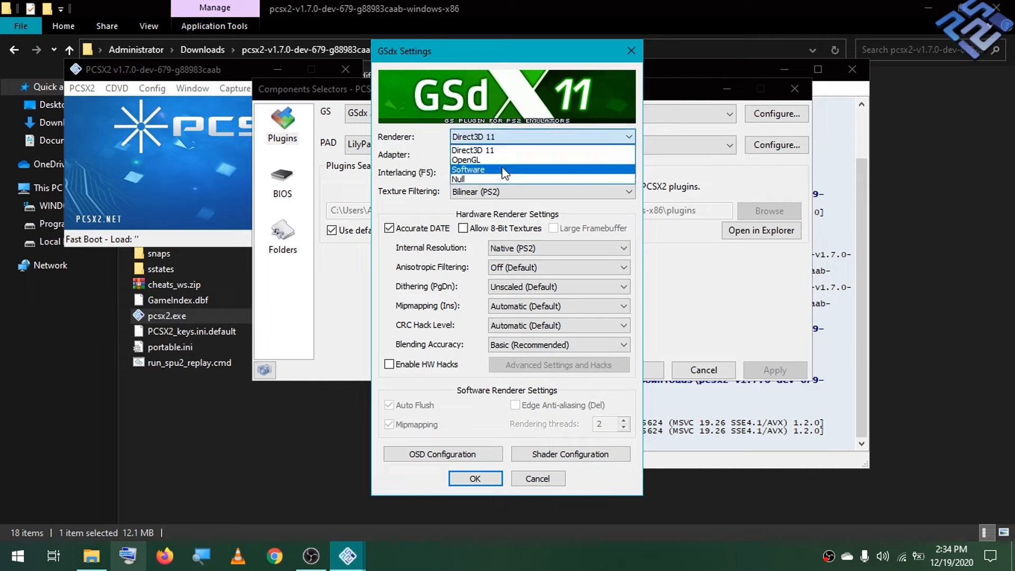
pyautogui.click(527, 151)
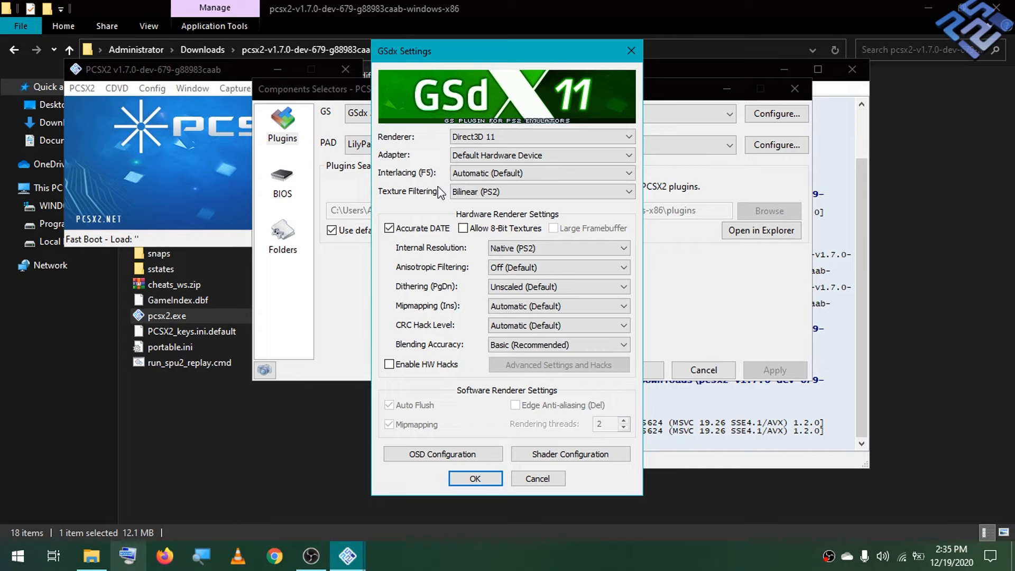
# View the interlacing modes, and try Nearest texture filtering before restoring Bilinear (PS2)
pyautogui.click(486, 172)
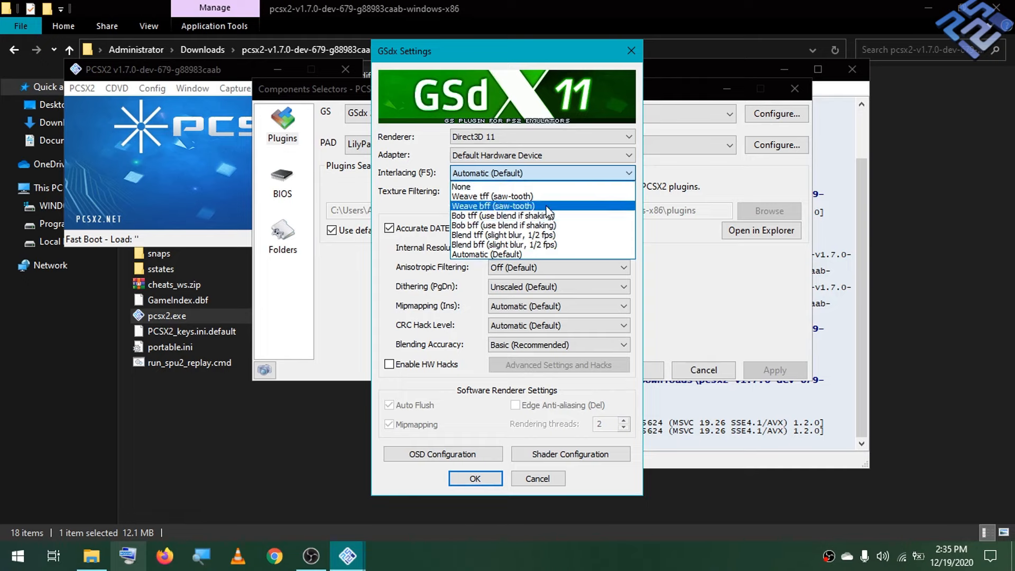
pyautogui.click(551, 167)
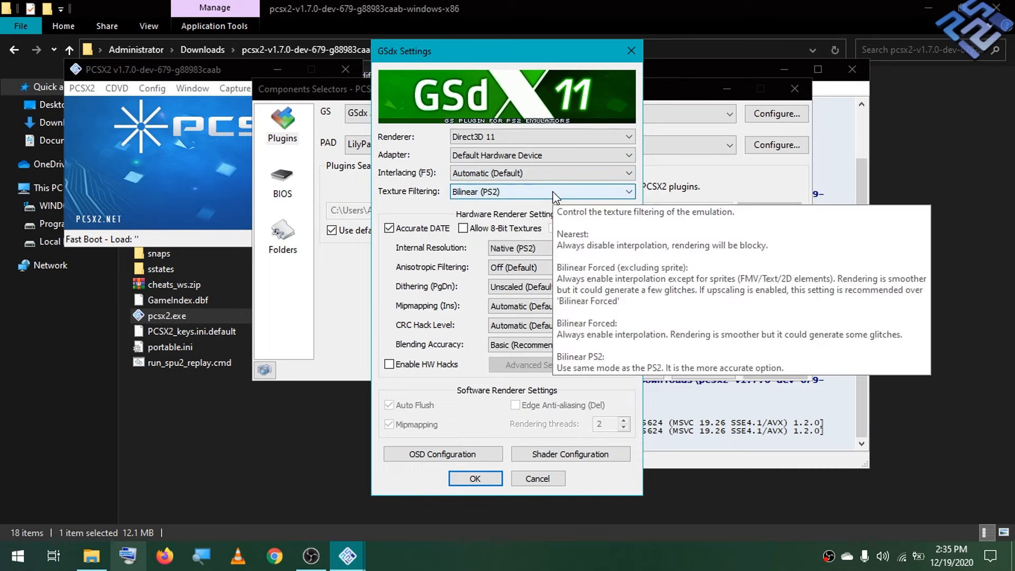
pyautogui.click(555, 193)
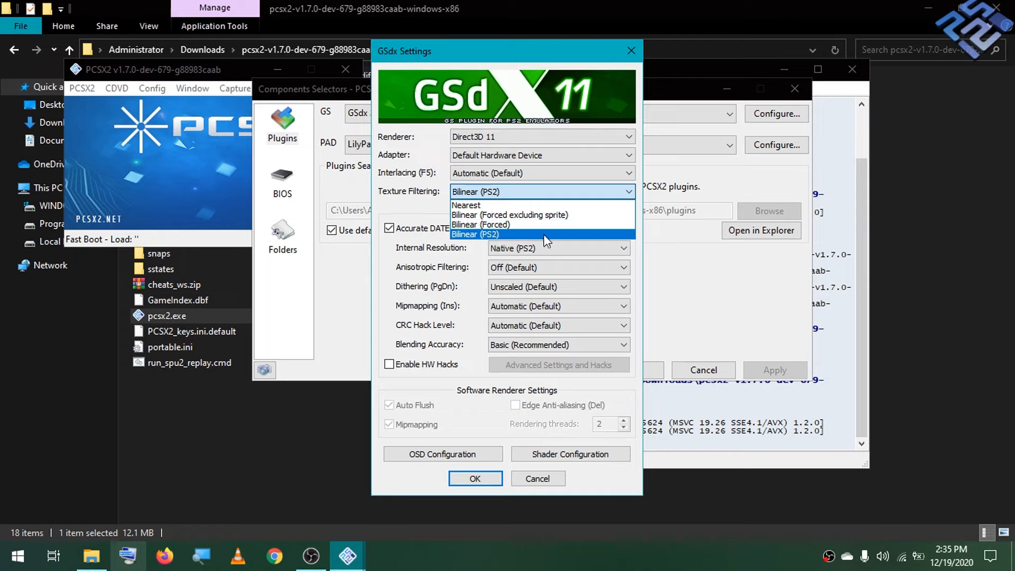
pyautogui.click(543, 206)
pyautogui.click(542, 191)
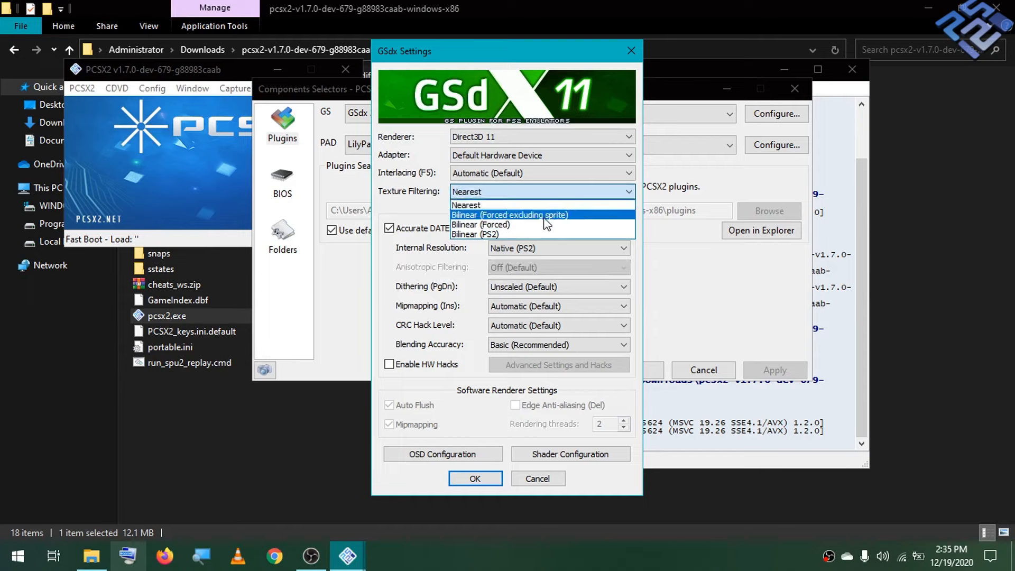
pyautogui.click(496, 234)
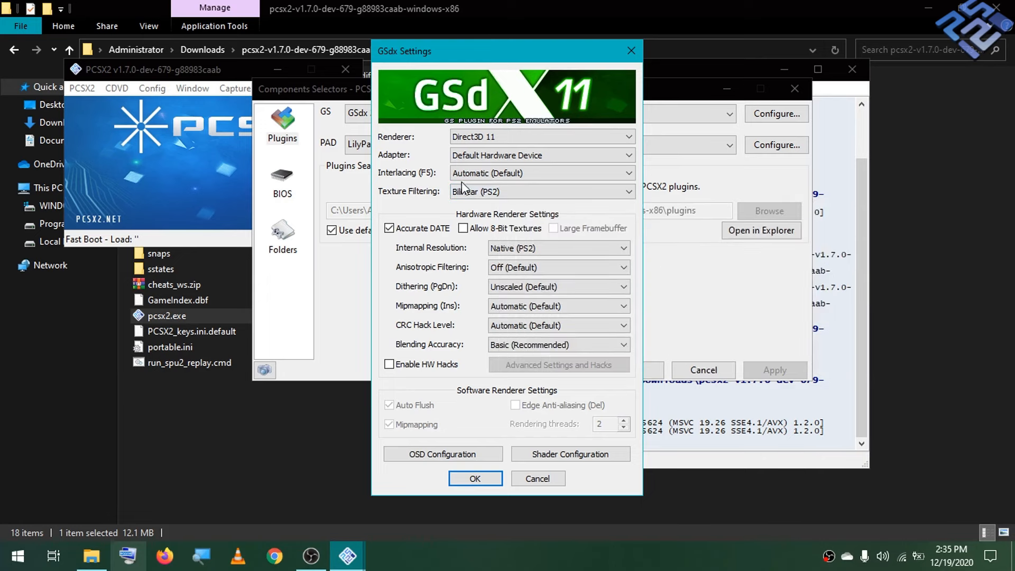
# Try an internal resolution of 2x Native (~720p) and set it back to Native (PS2)
pyautogui.click(534, 250)
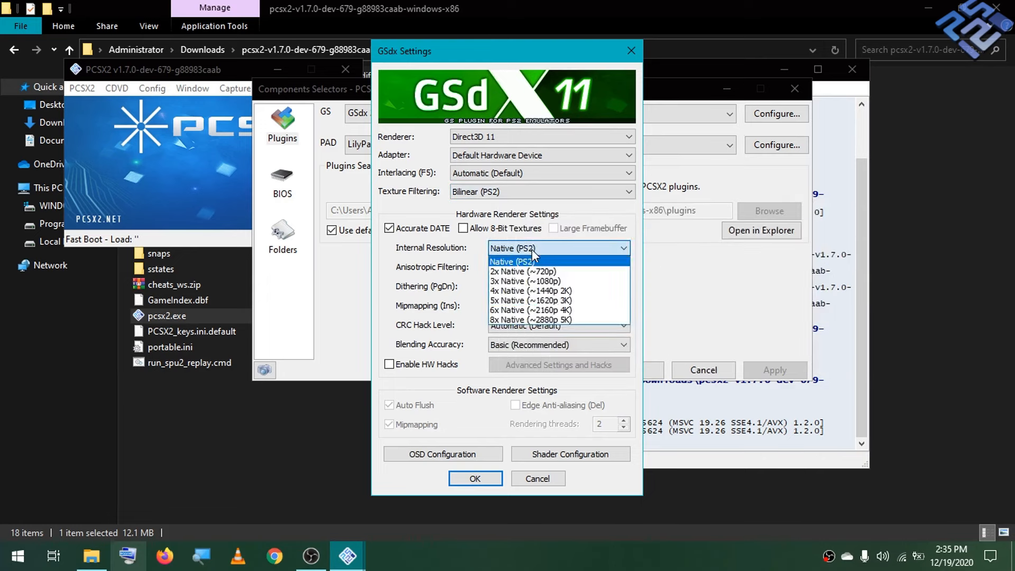
pyautogui.click(502, 264)
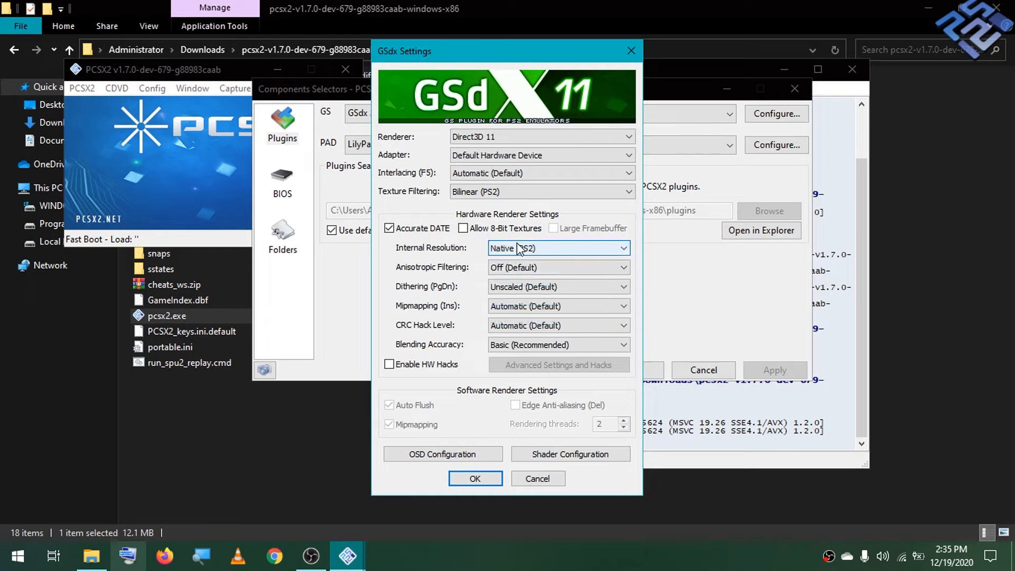
pyautogui.click(523, 248)
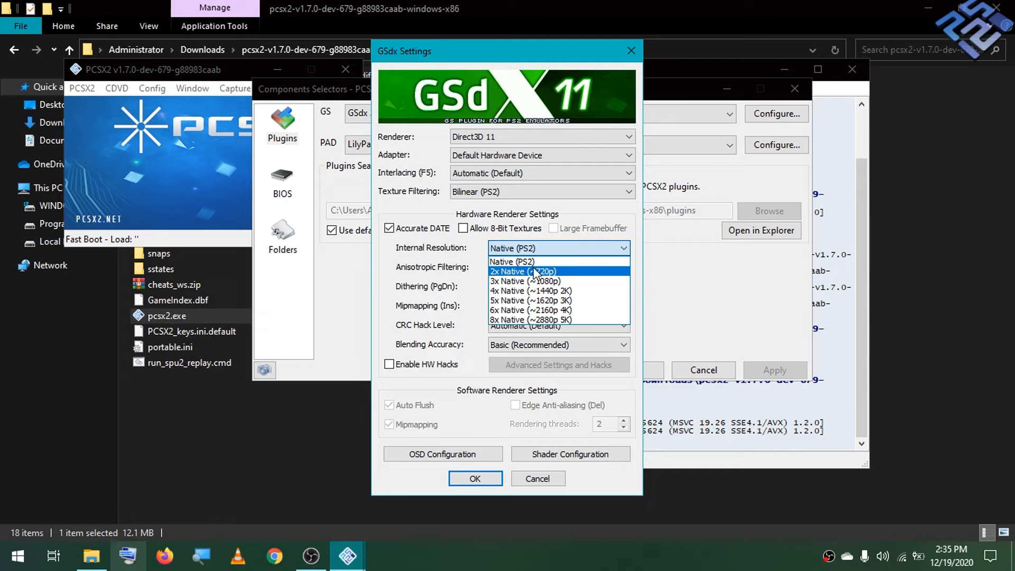
pyautogui.click(535, 273)
pyautogui.click(537, 250)
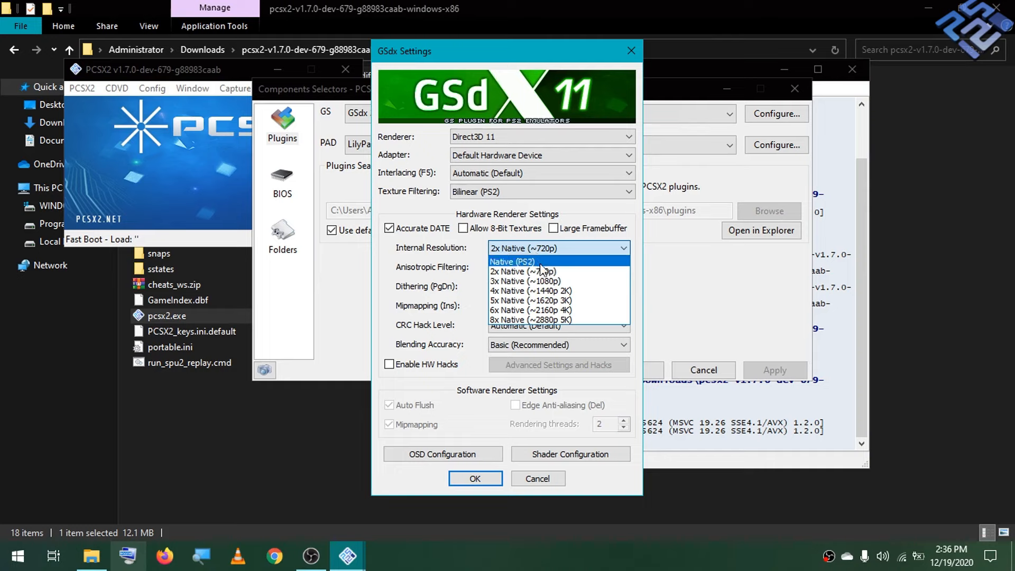
pyautogui.click(540, 271)
pyautogui.click(544, 250)
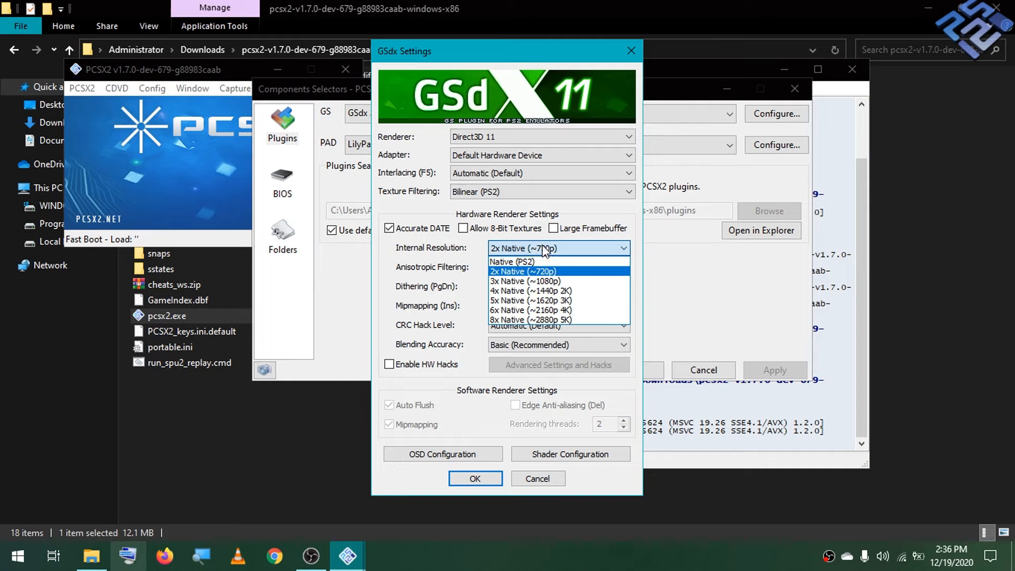
pyautogui.click(545, 261)
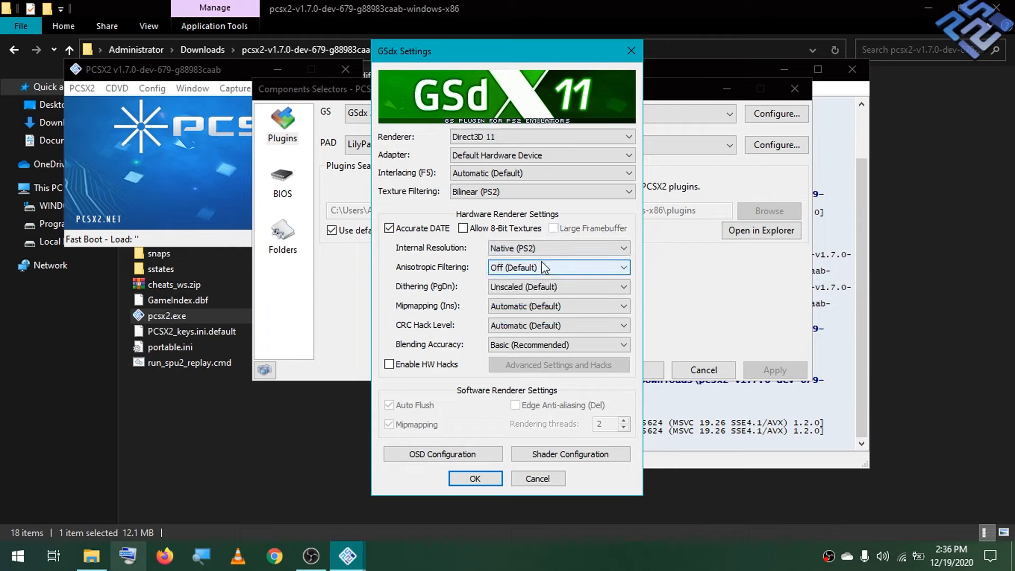
# Enable Allow 8-Bit Textures for the hardware renderer and disable it again
pyautogui.moveTo(513, 238)
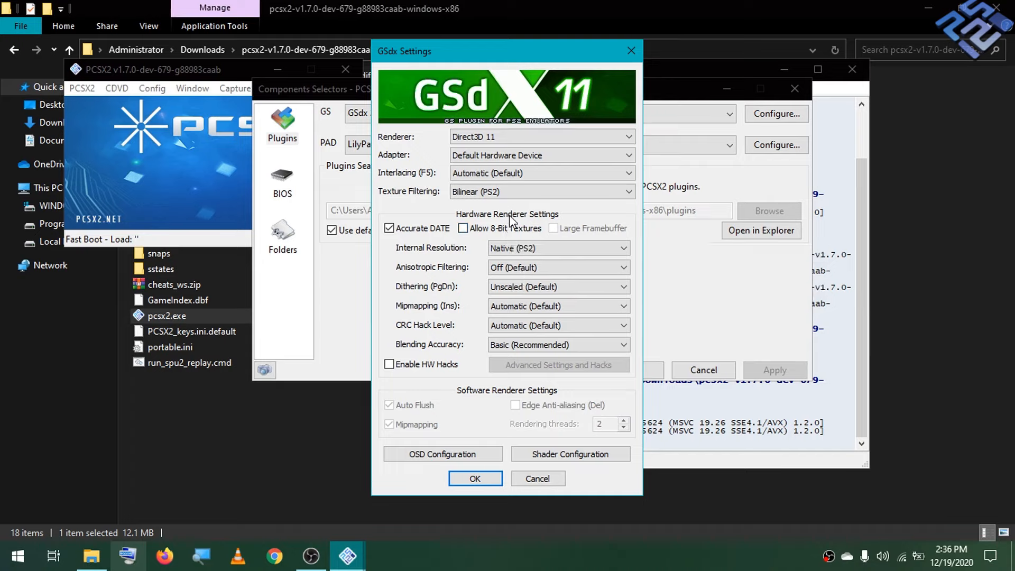
pyautogui.click(507, 233)
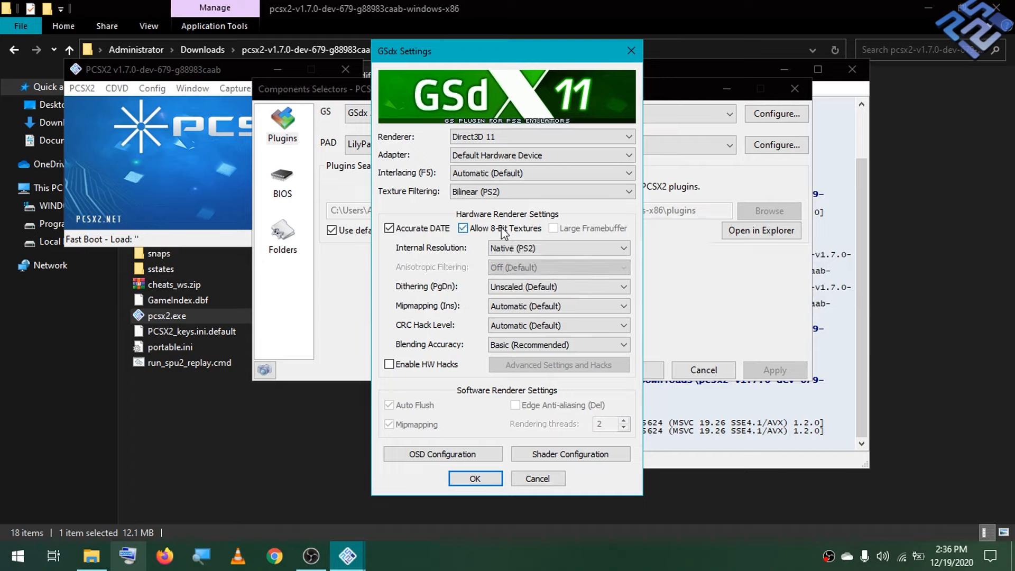
pyautogui.click(466, 233)
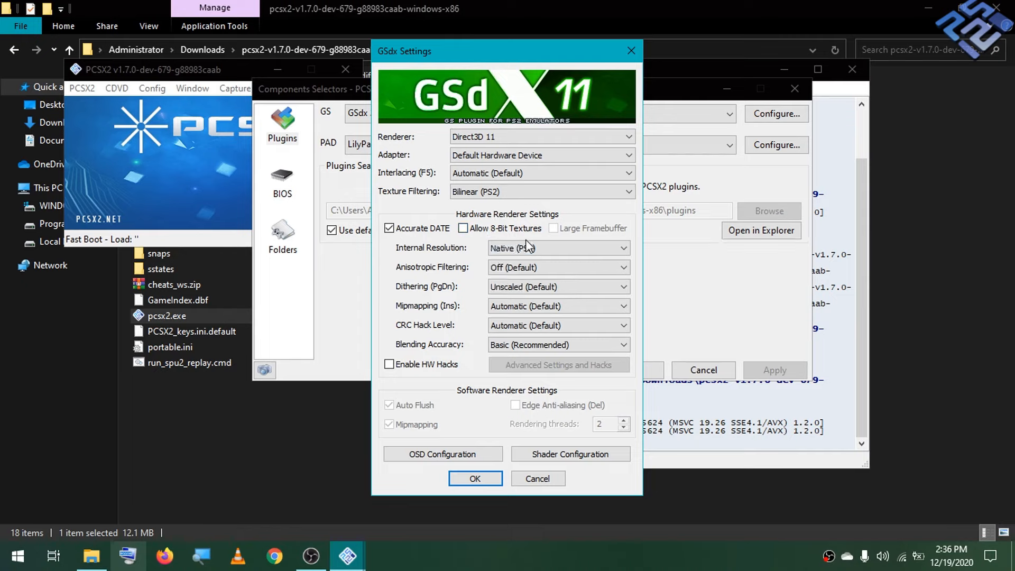
# View the anisotropic filtering levels, and try switching dithering to Off before restoring Unscaled (Default)
pyautogui.click(570, 264)
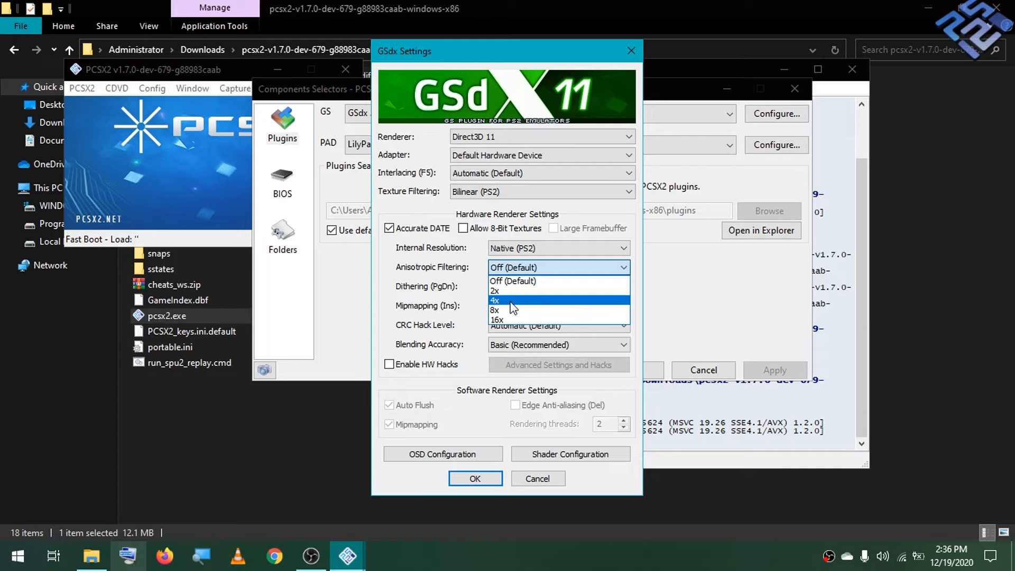
pyautogui.click(449, 271)
pyautogui.click(490, 289)
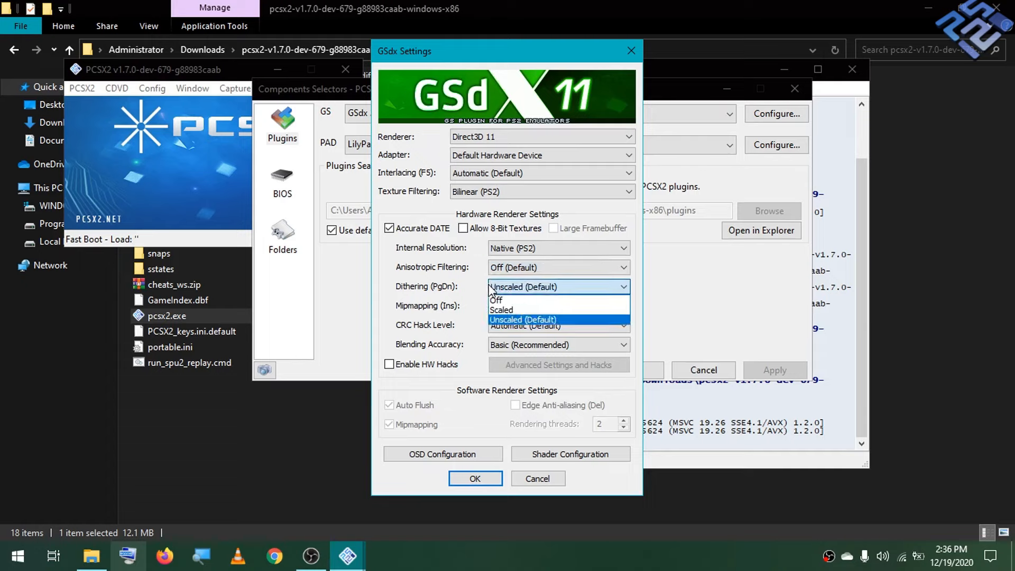
pyautogui.click(491, 288)
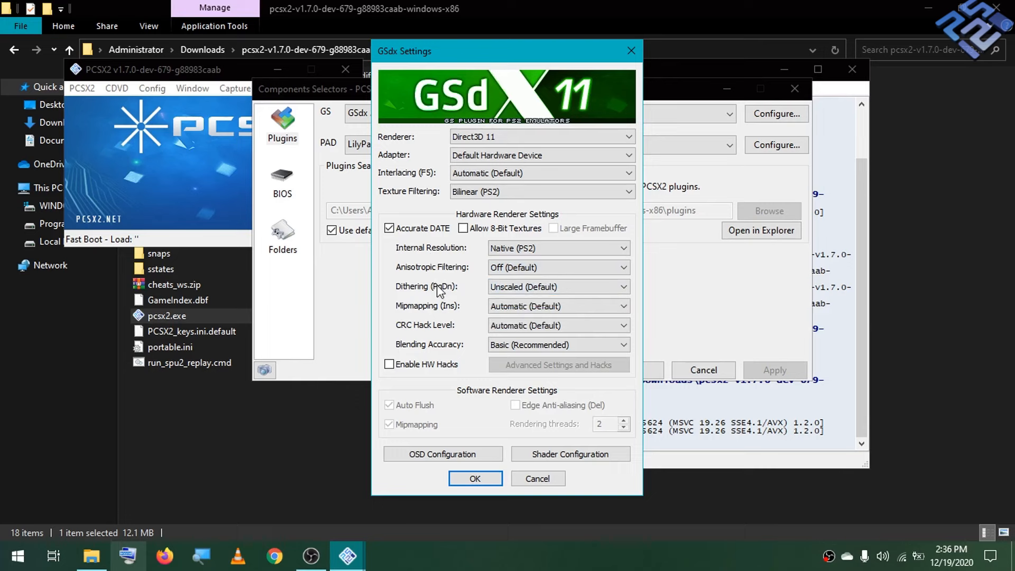
pyautogui.click(497, 287)
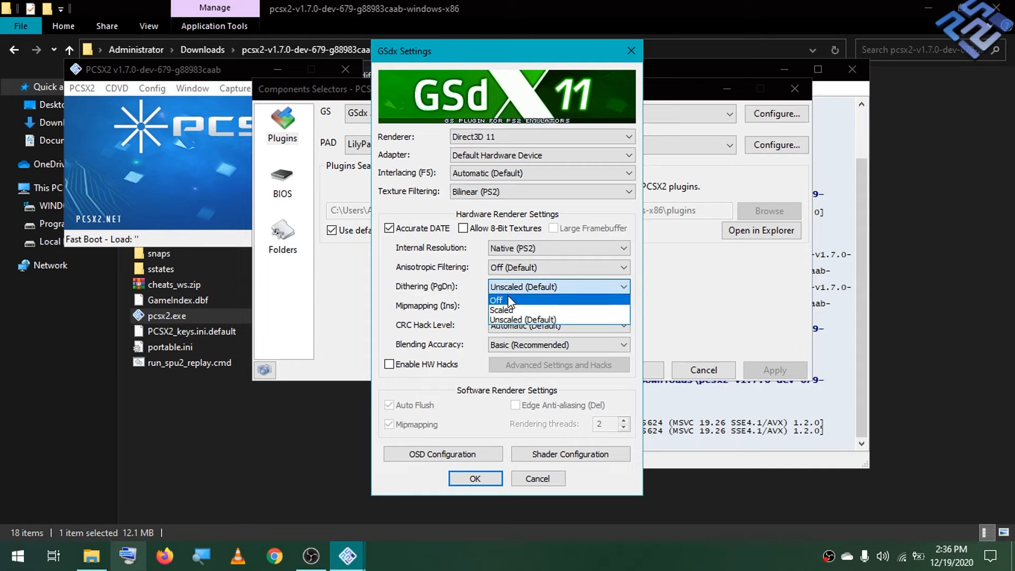
pyautogui.click(511, 301)
pyautogui.click(509, 286)
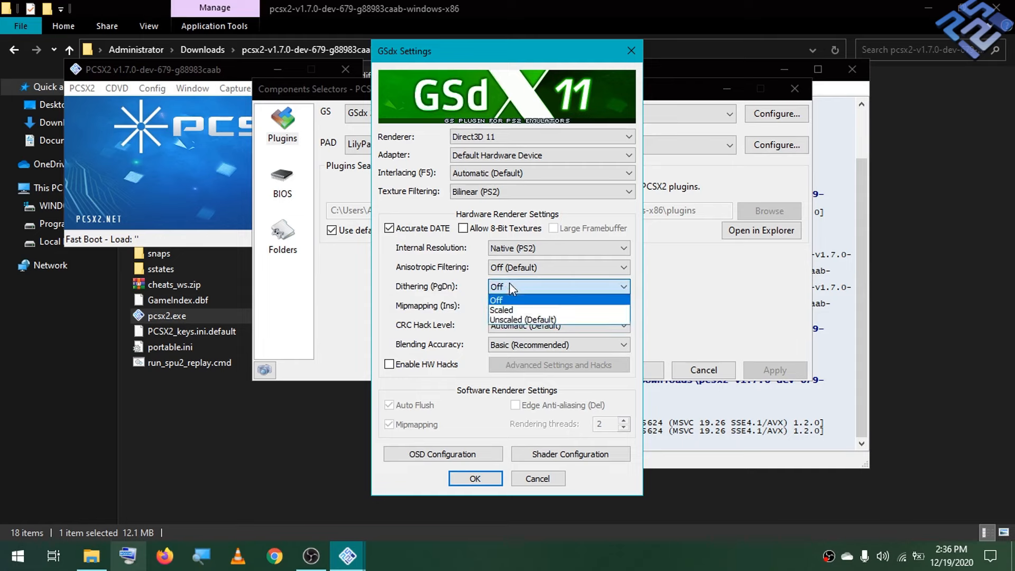
pyautogui.click(521, 320)
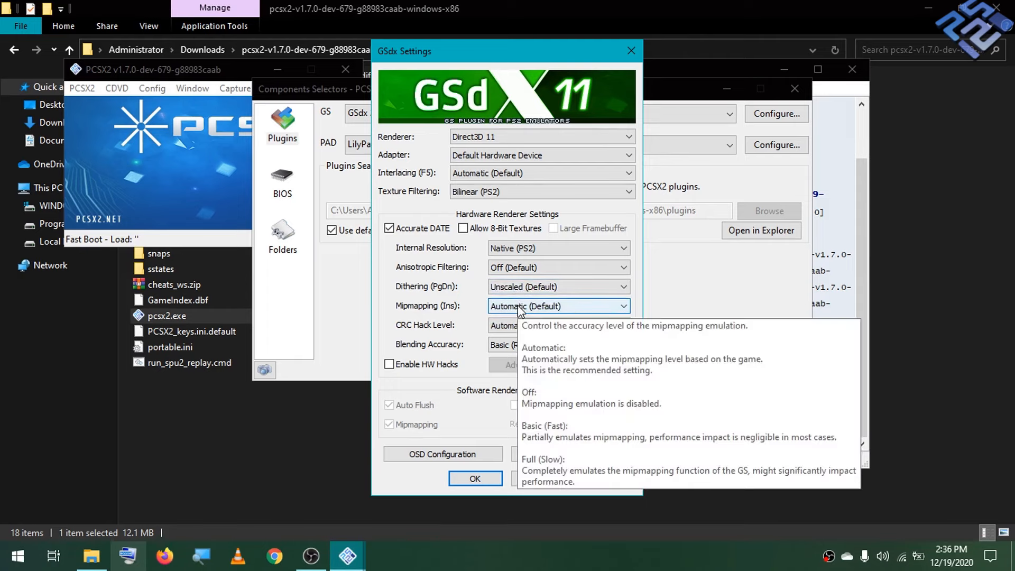
# Examine the mipmapping and CRC hack level choices and check the blending accuracy setting without changing them
pyautogui.click(518, 308)
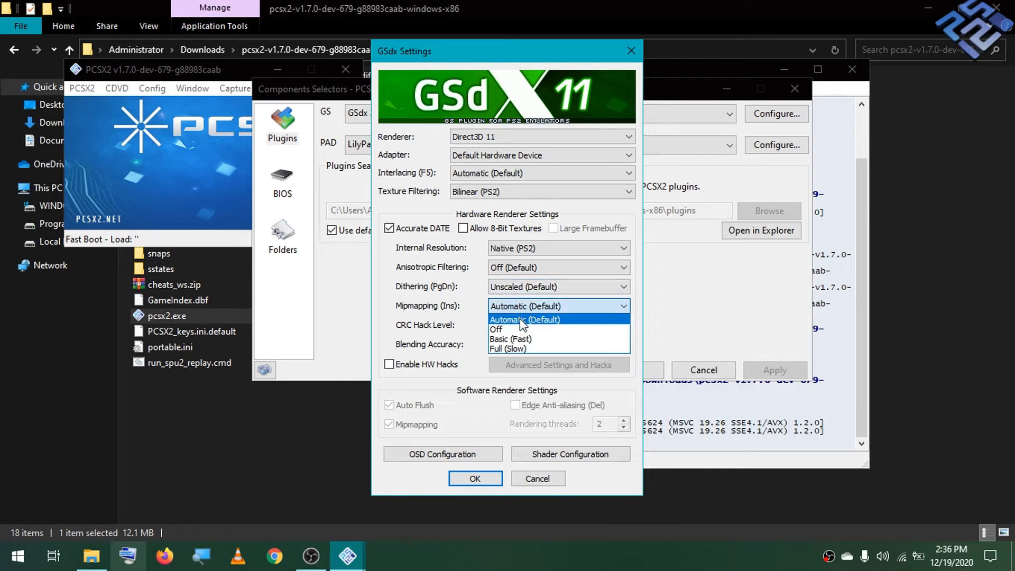
pyautogui.click(521, 320)
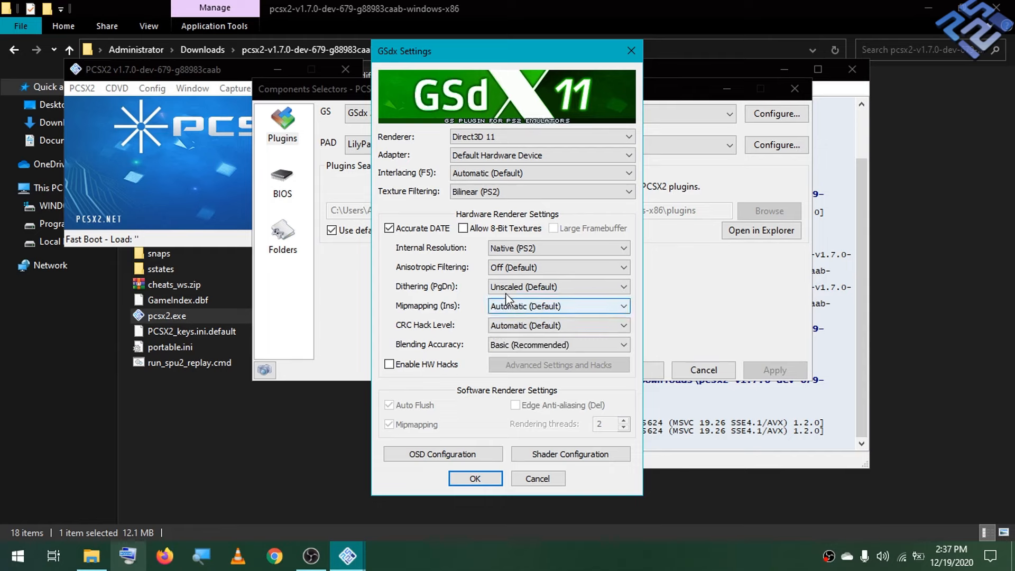
pyautogui.click(512, 309)
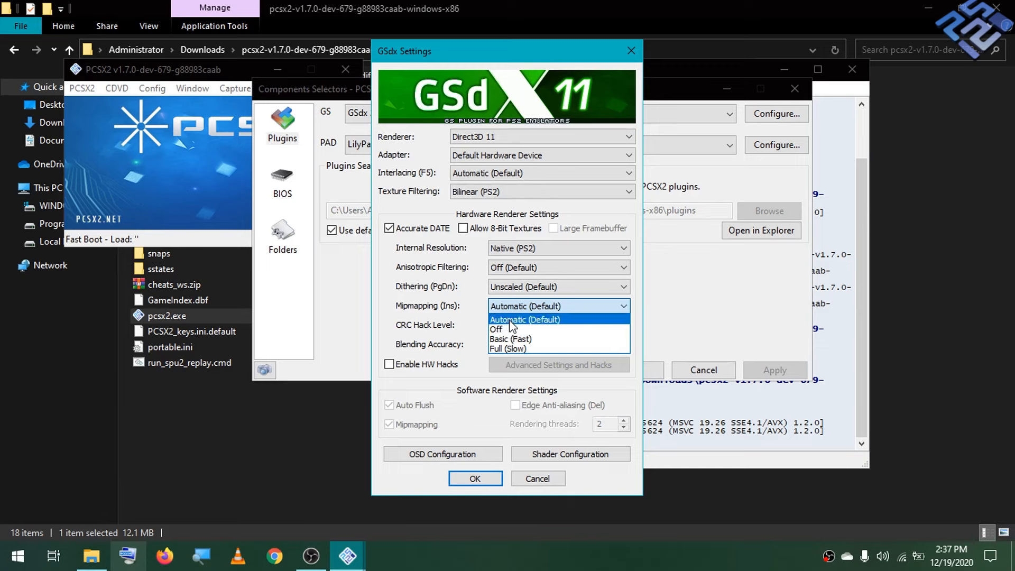
pyautogui.click(507, 307)
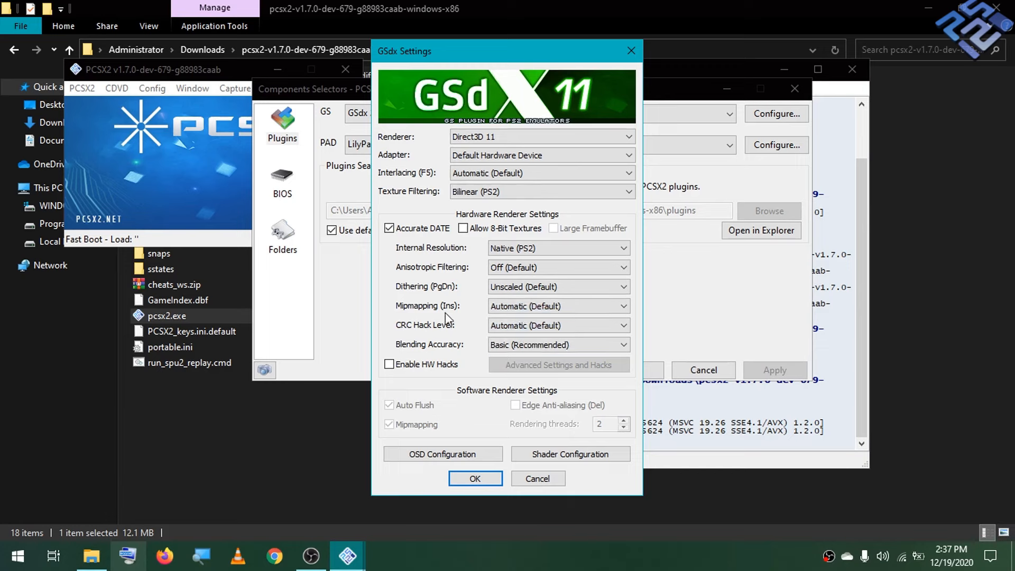
pyautogui.moveTo(492, 329)
pyautogui.click(494, 330)
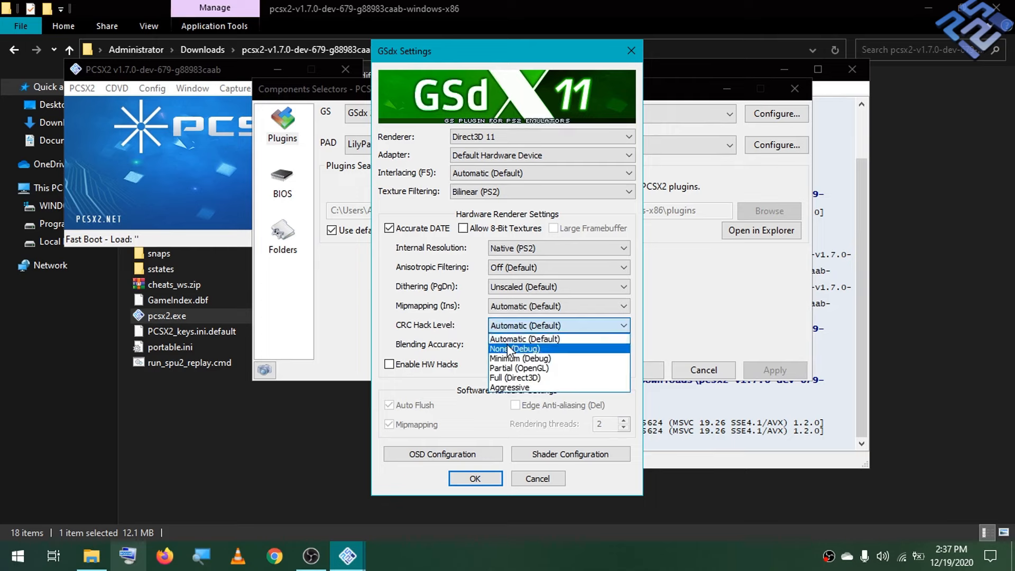
pyautogui.click(502, 339)
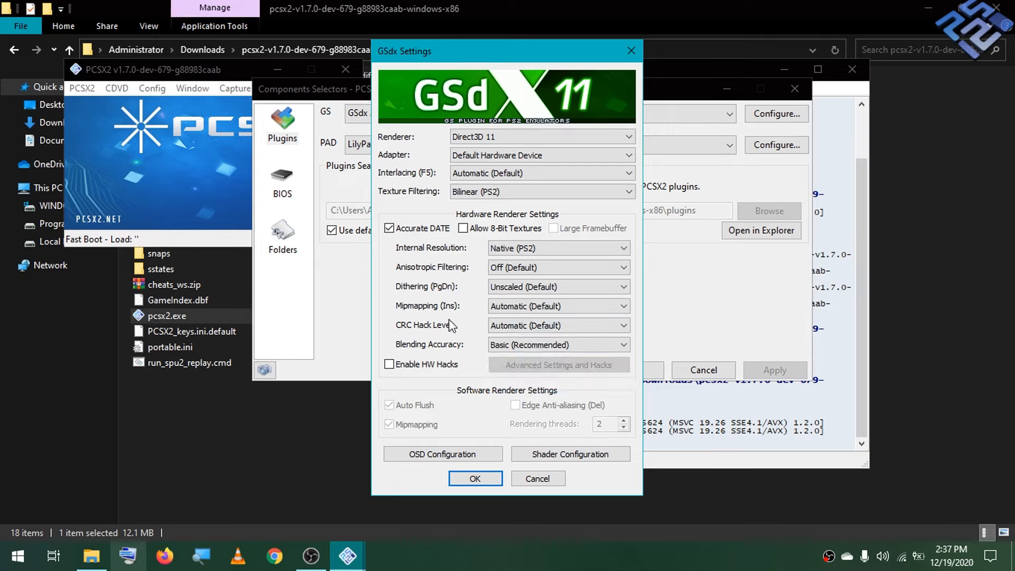
pyautogui.click(522, 350)
pyautogui.click(521, 348)
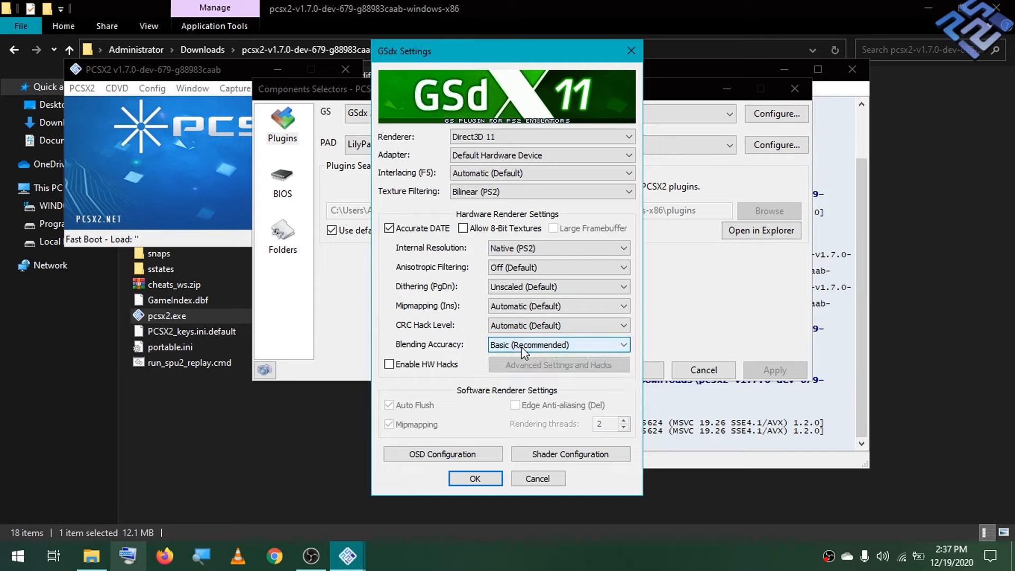
# Set the blending accuracy to None (Fastest) after trying Medium (Debug), and enable HW hacks
pyautogui.click(521, 347)
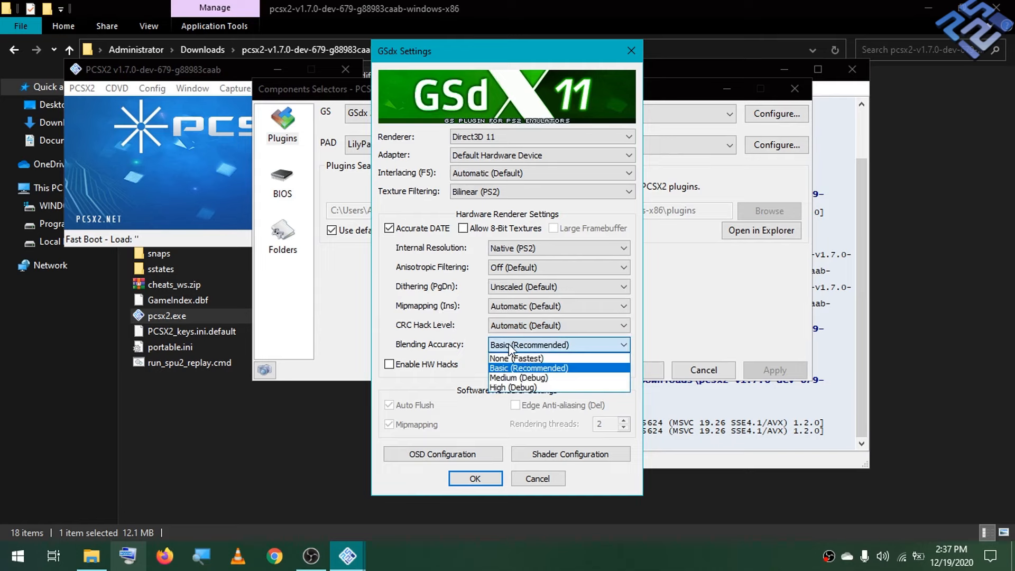
pyautogui.click(528, 379)
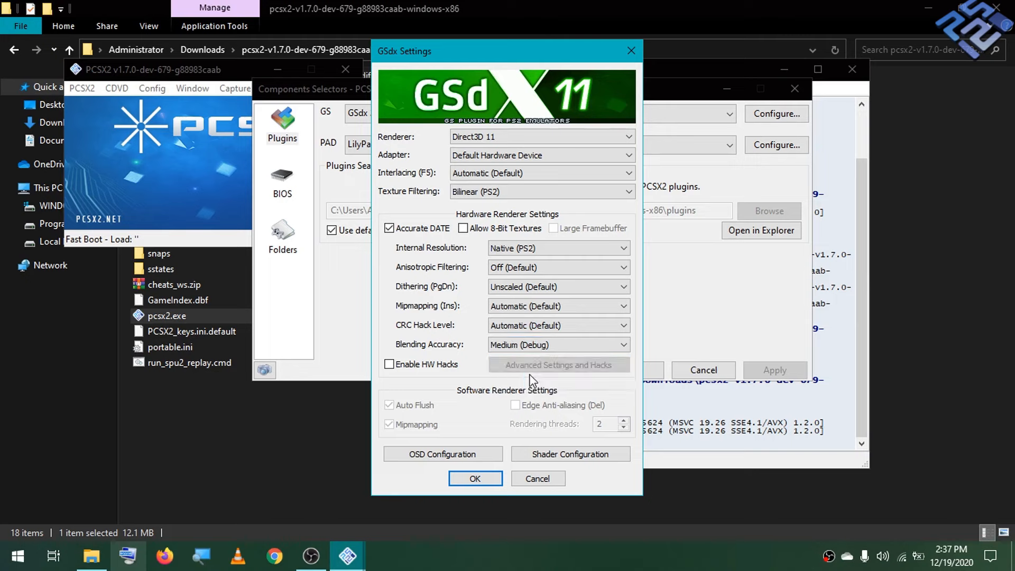
pyautogui.click(526, 349)
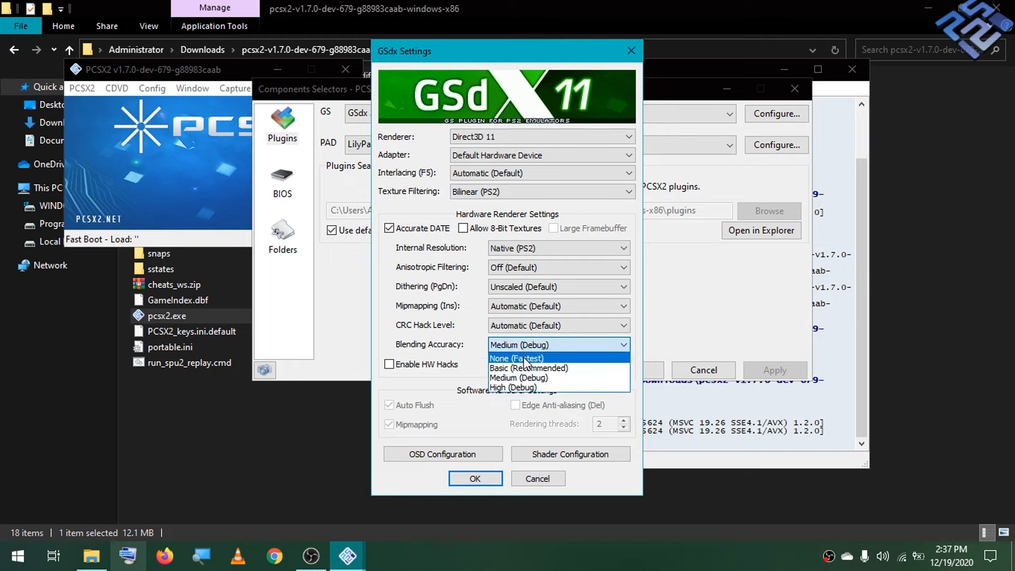
pyautogui.click(520, 358)
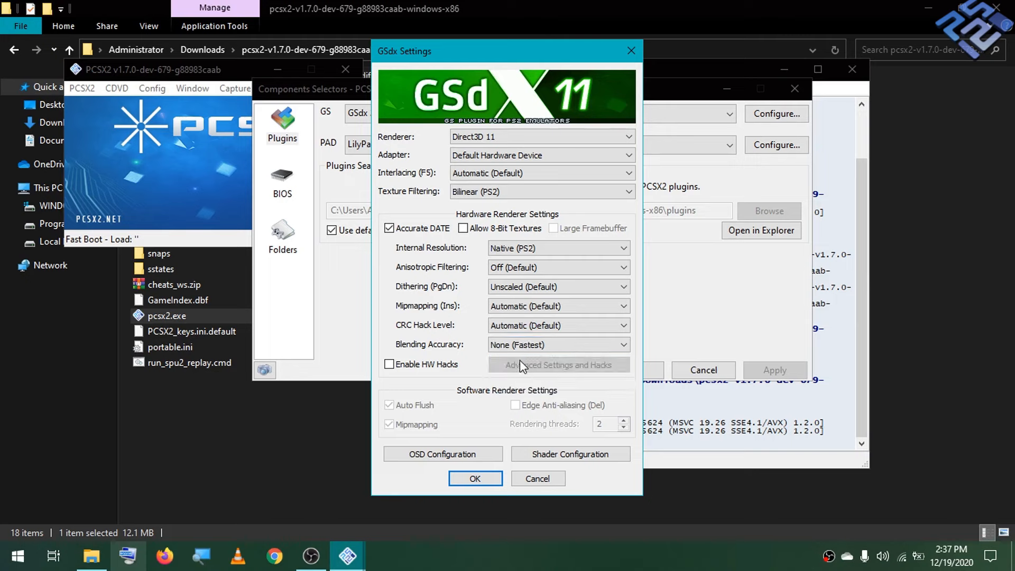
pyautogui.click(458, 364)
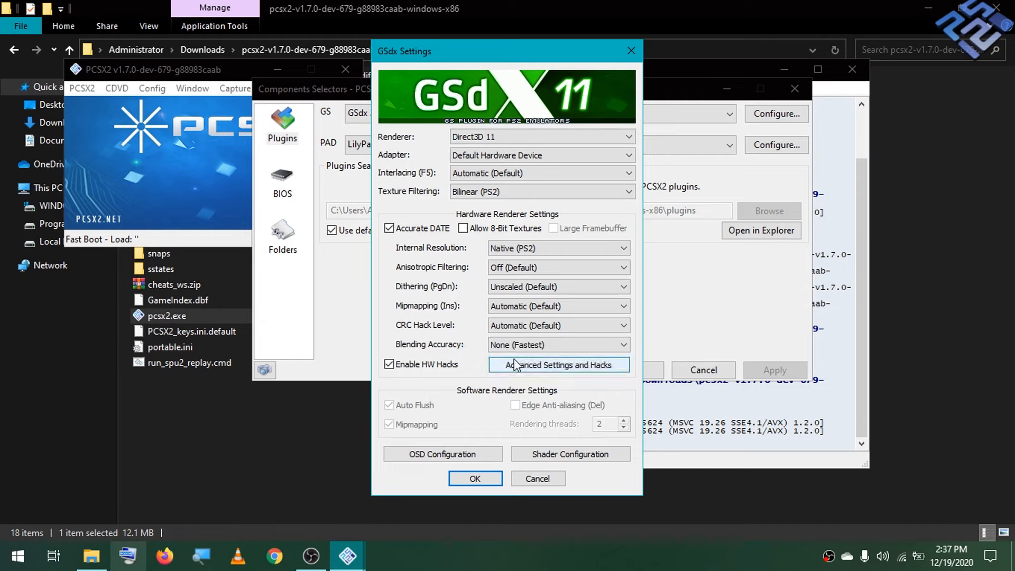
# Try toggling Shade Boost and the FXAA shader in the shader configuration, discard the changes, and view the OSD configuration
pyautogui.click(531, 454)
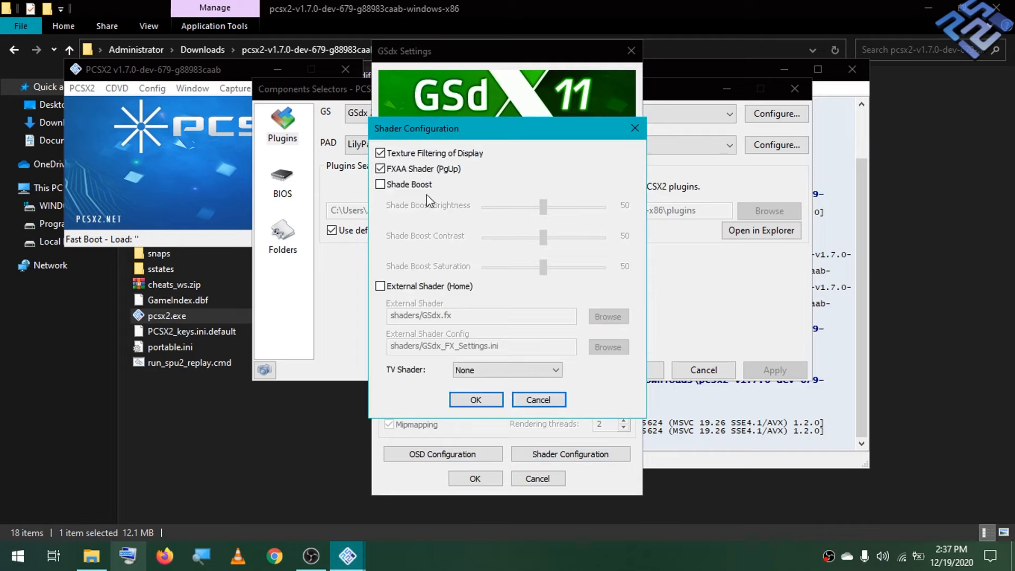
pyautogui.click(427, 186)
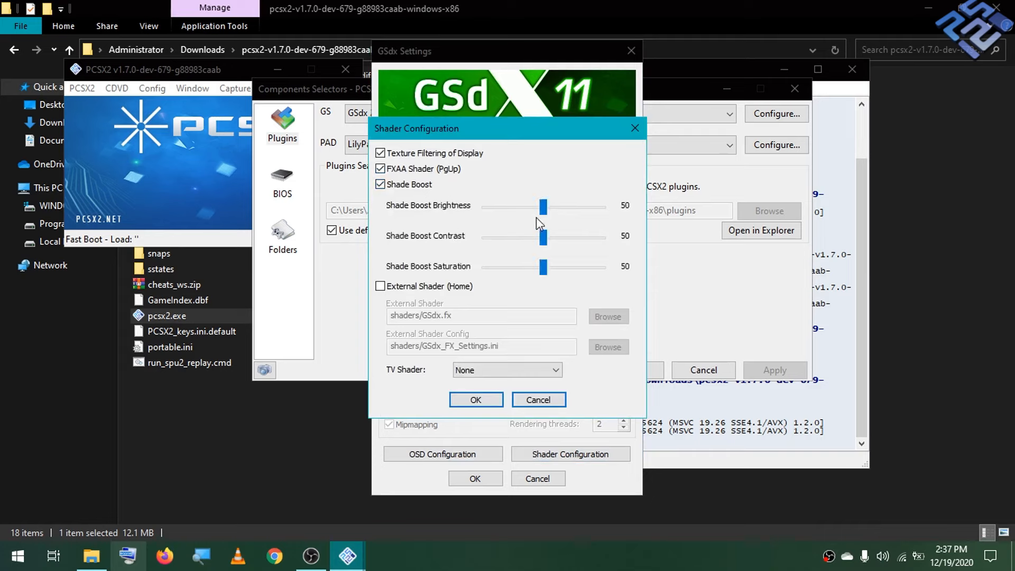
pyautogui.click(413, 170)
pyautogui.click(413, 185)
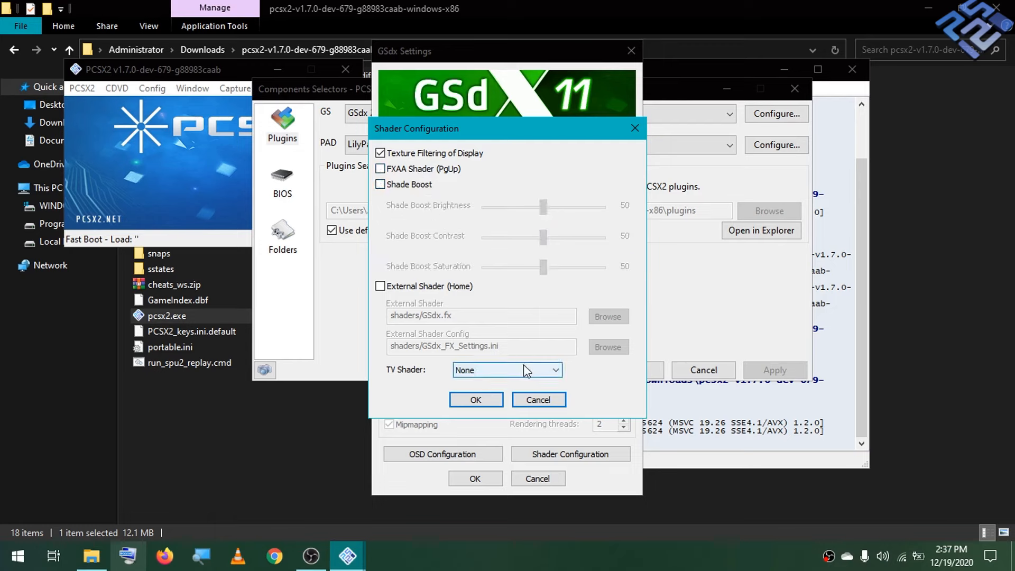
pyautogui.click(533, 399)
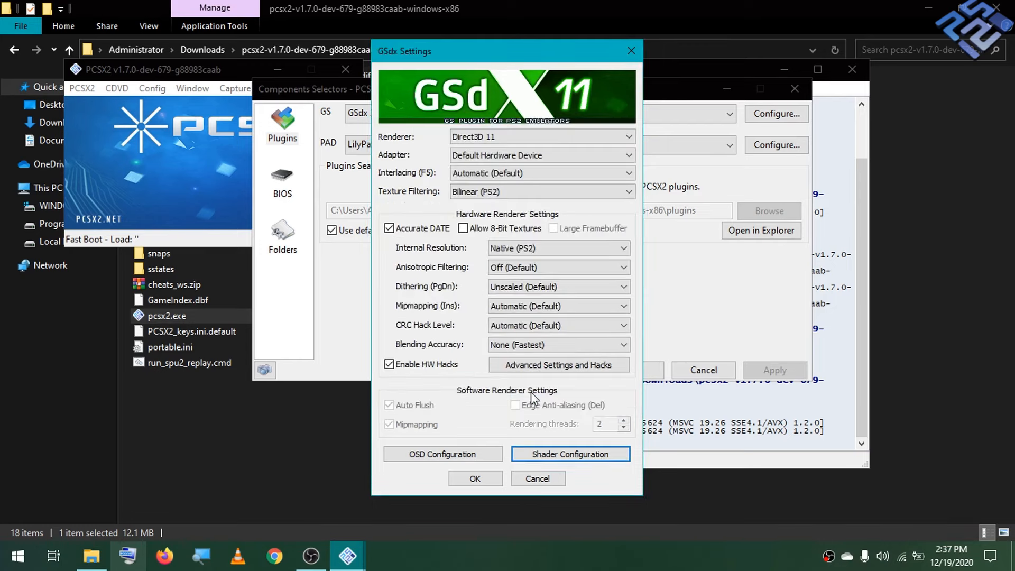
pyautogui.click(460, 455)
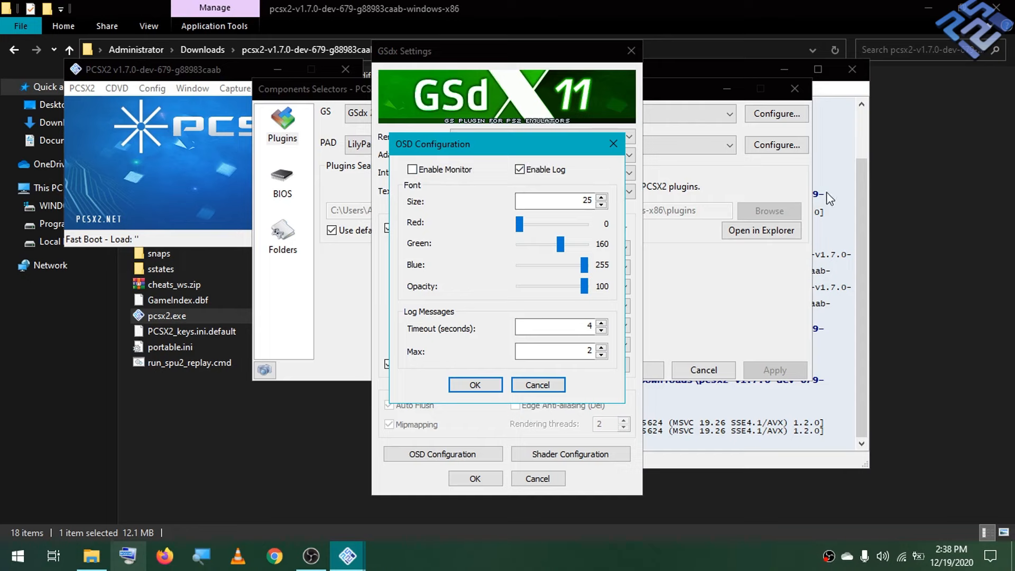
pyautogui.click(538, 386)
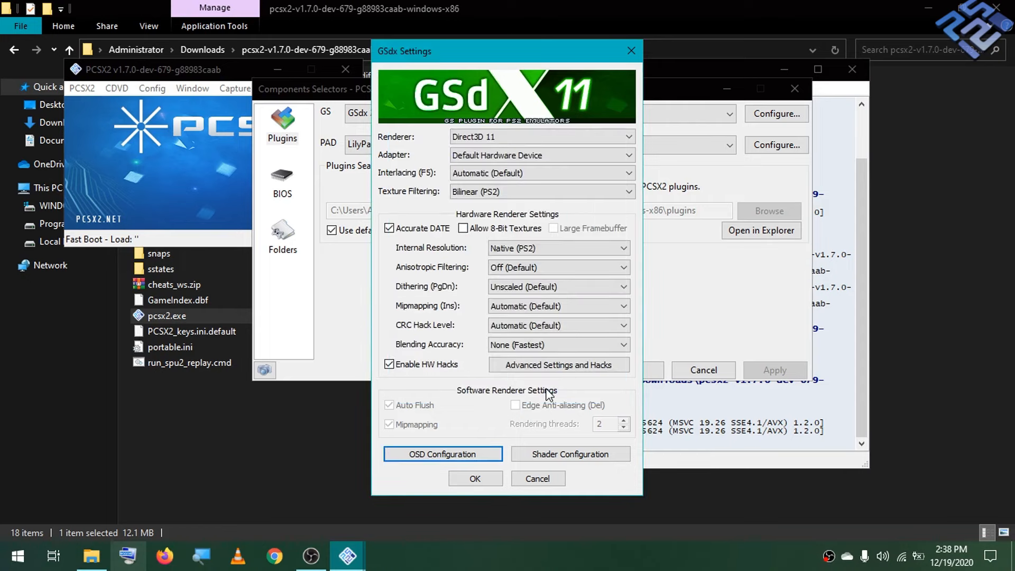
# Try the Auto Flush, Disable Depth Emulation and Disable Safe Features rendering hacks, then clear them and cancel the advanced settings
pyautogui.click(548, 365)
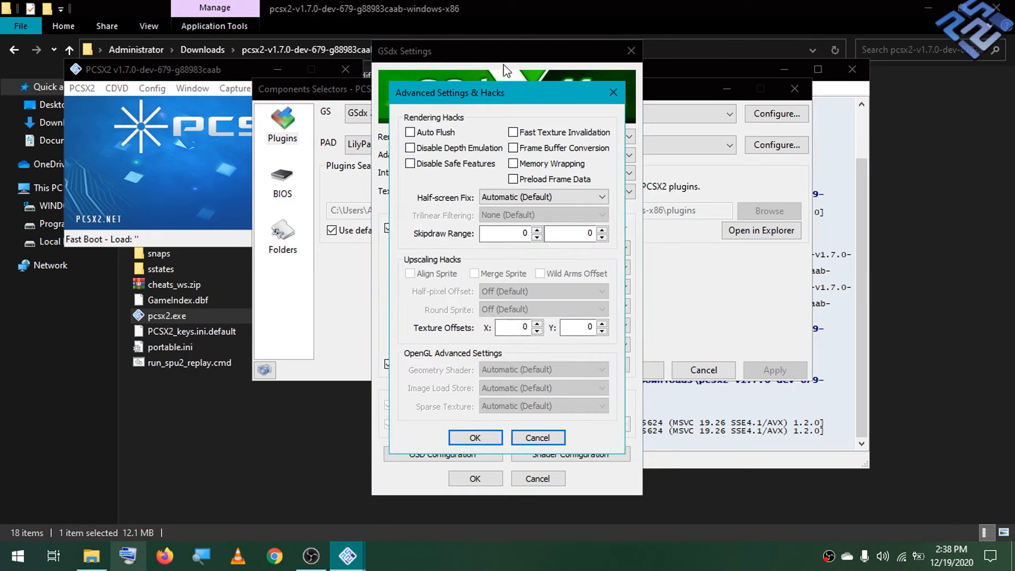
pyautogui.moveTo(520, 88); pyautogui.dragTo(569, 84)
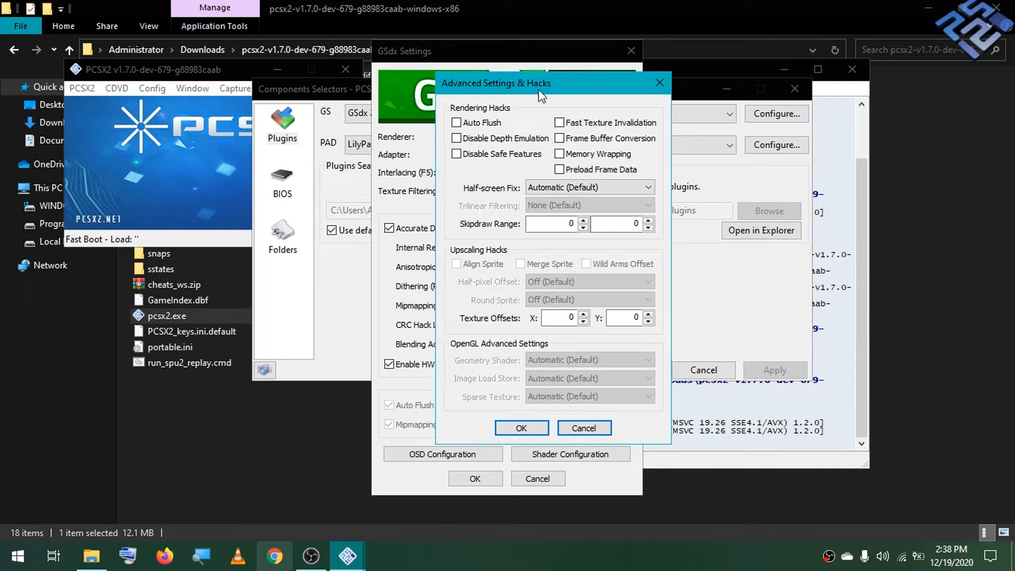
pyautogui.moveTo(498, 125)
pyautogui.click(503, 140)
pyautogui.click(513, 156)
pyautogui.moveTo(611, 127)
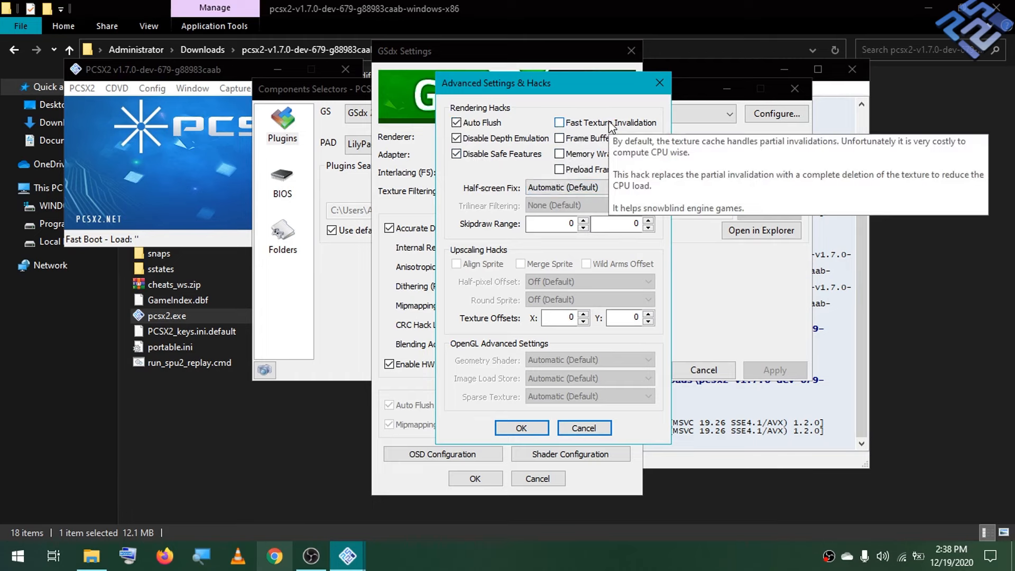
pyautogui.click(506, 140)
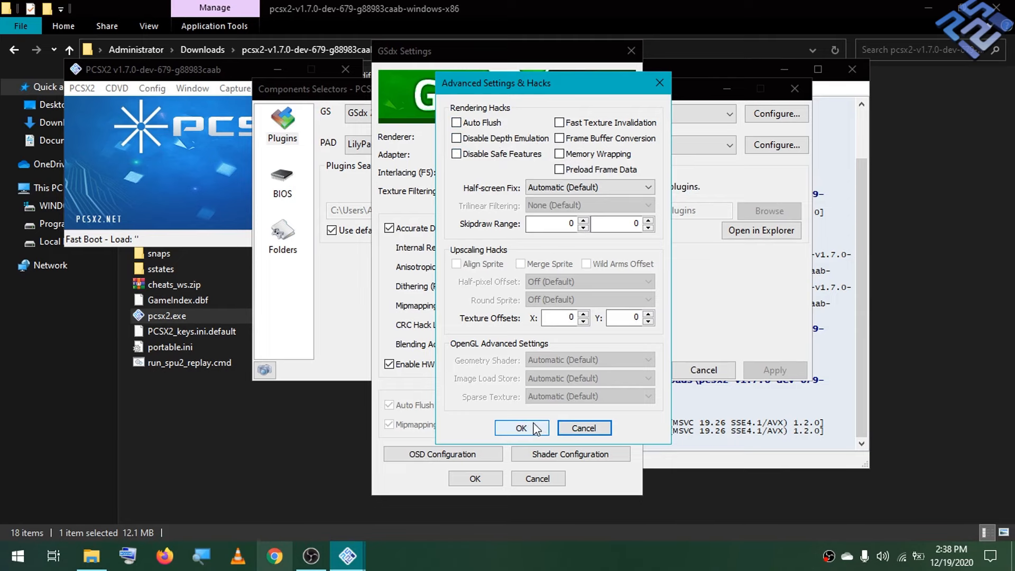
pyautogui.click(579, 428)
# Save the GSdx settings, accept the plugin selection and review the program log from its beginning
pyautogui.click(476, 479)
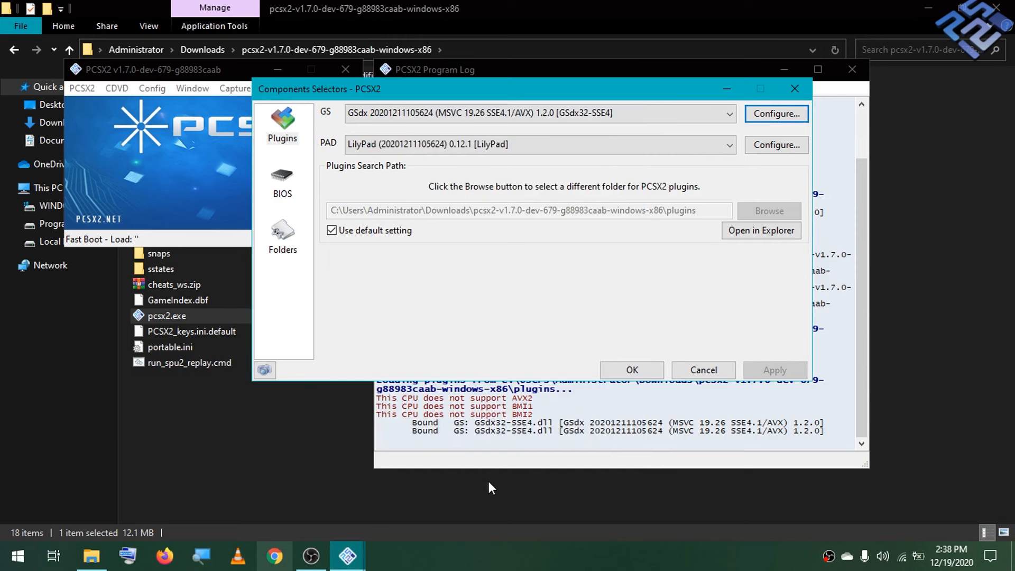
pyautogui.click(643, 366)
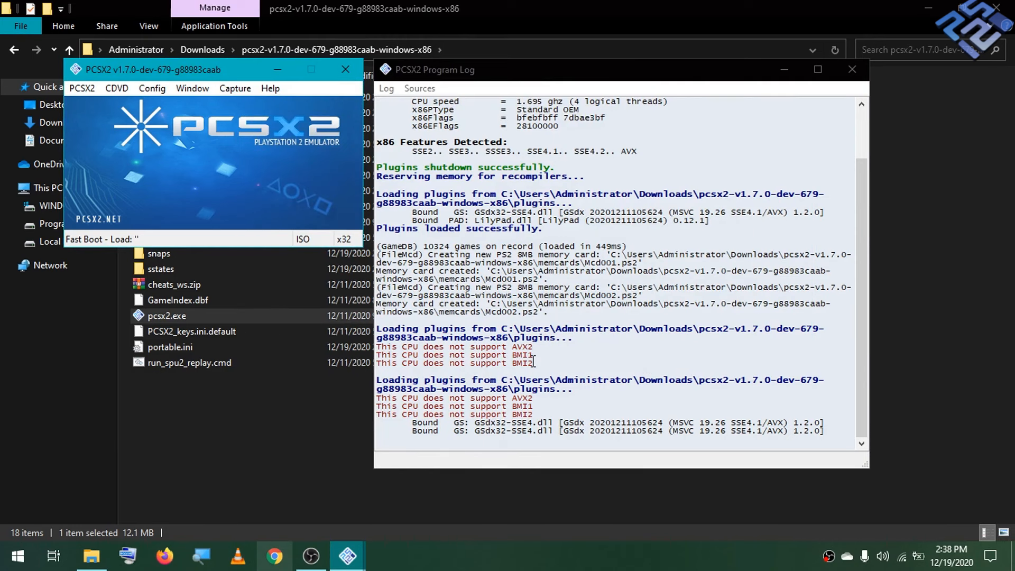
pyautogui.scroll(3, 518, 365)
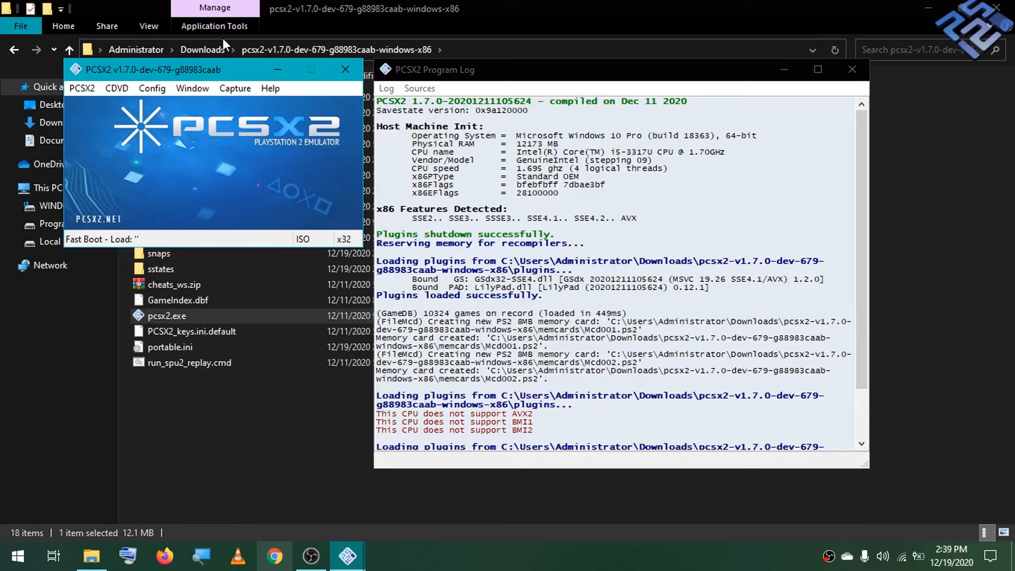
# Turn off the preset in the emulation settings and view the VU recompiler options
pyautogui.click(153, 89)
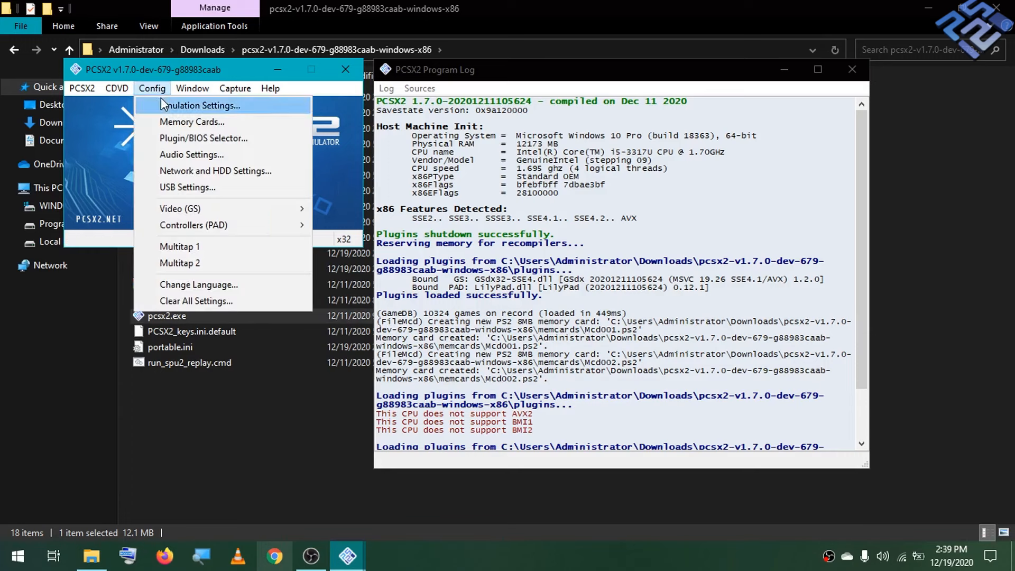
pyautogui.click(188, 109)
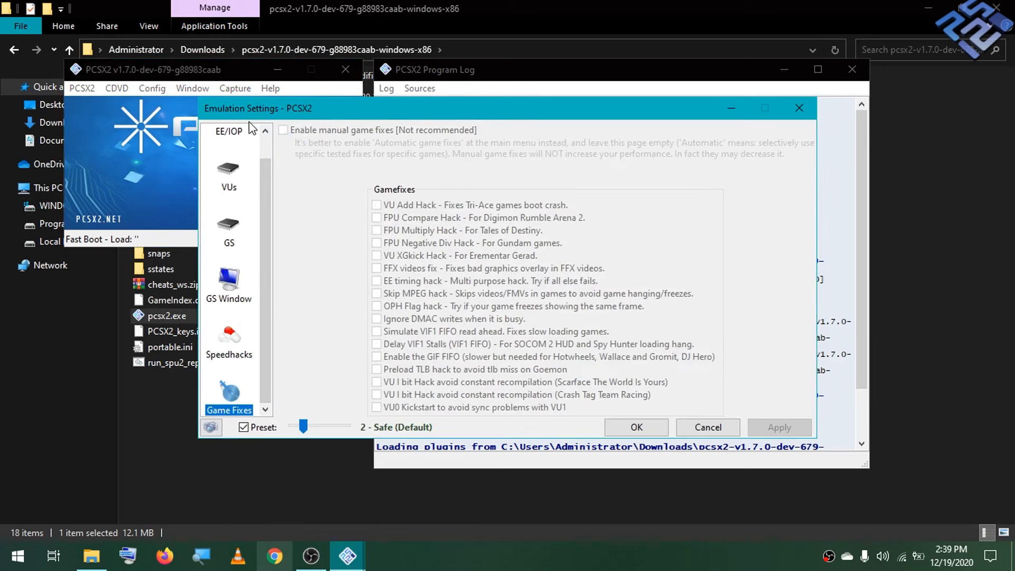
pyautogui.press('Home')
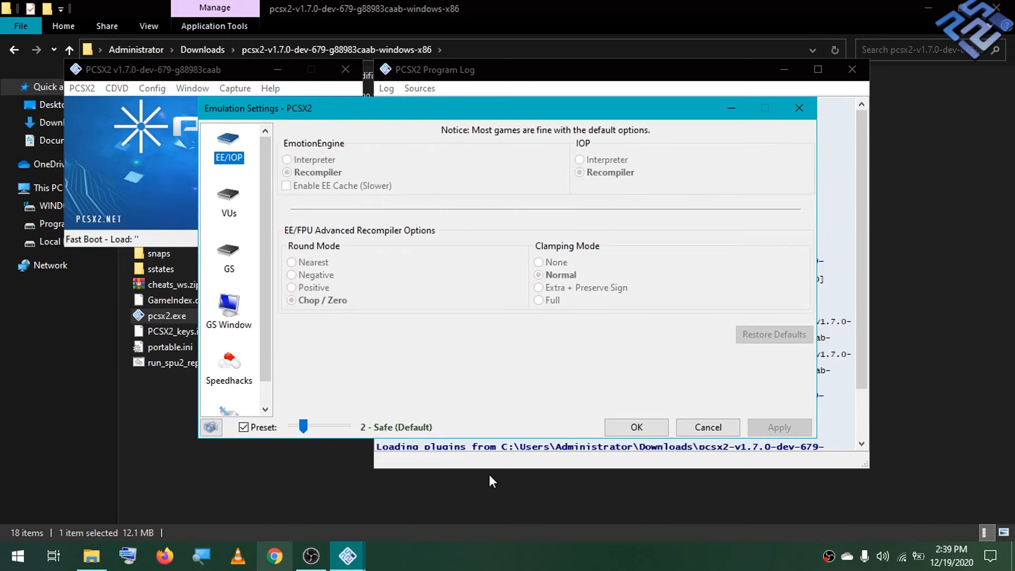
pyautogui.click(263, 424)
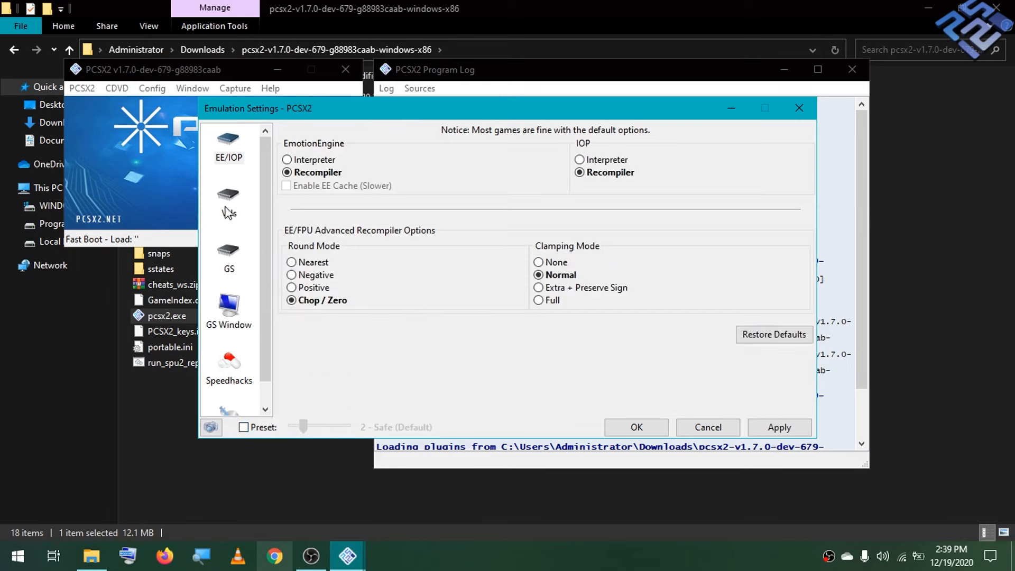
pyautogui.click(228, 211)
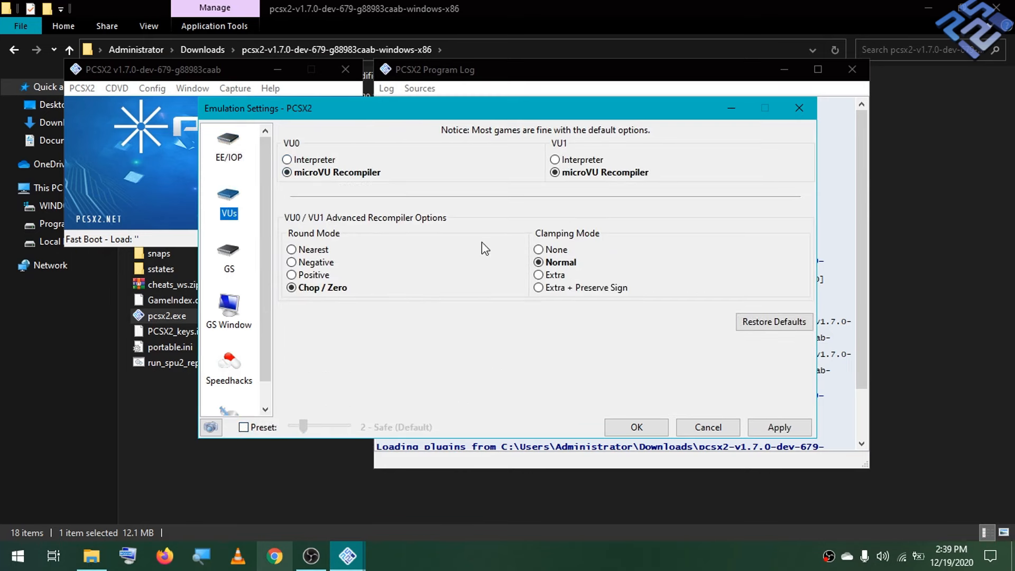
# Disable framelimiting in the GS emulation settings and set frame skipping to Skip when on Turbo only
pyautogui.click(222, 260)
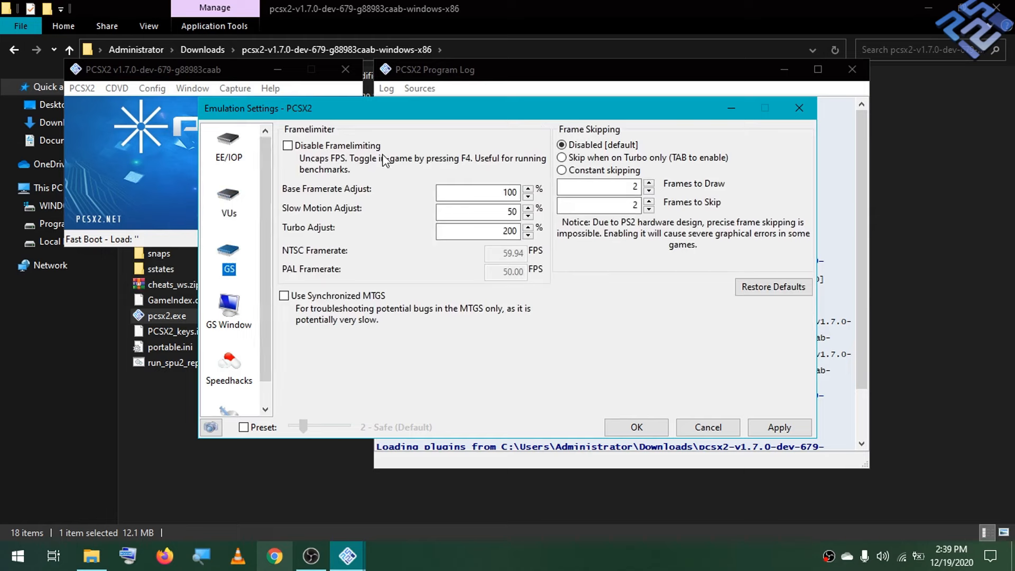
pyautogui.moveTo(326, 155)
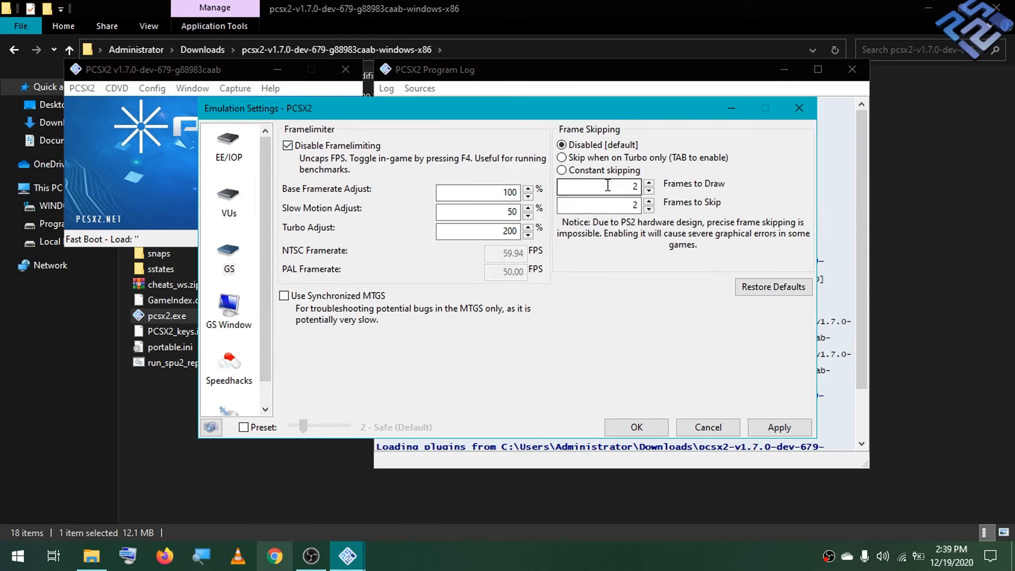
pyautogui.click(608, 169)
pyautogui.click(608, 158)
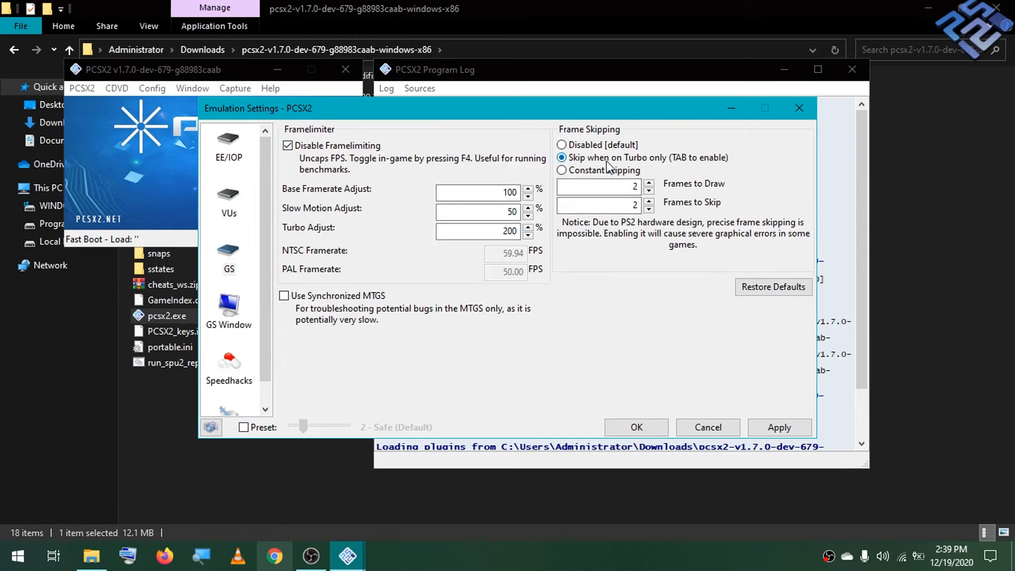
# Set the GS window's aspect ratio to Fit to Window/Screen and keep the FMV aspect ratio override at Off (Default)
pyautogui.click(229, 369)
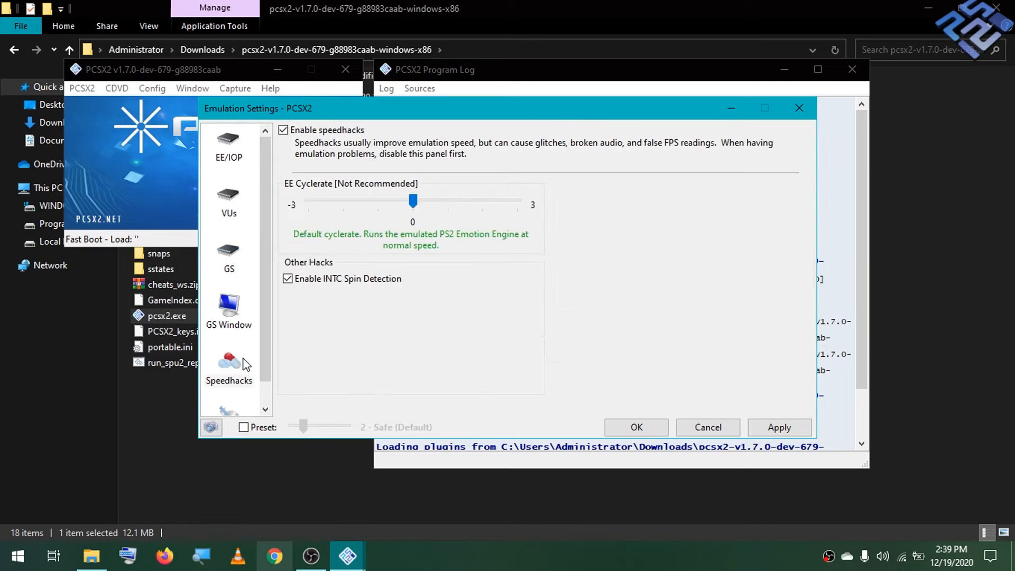
pyautogui.click(239, 331)
pyautogui.click(597, 132)
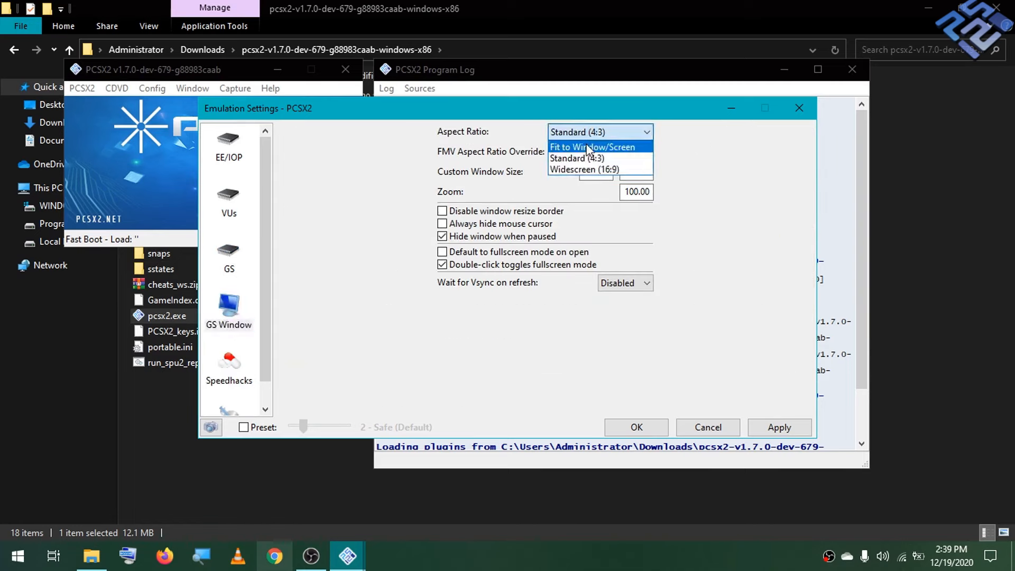
pyautogui.click(598, 152)
pyautogui.click(604, 152)
pyautogui.click(604, 151)
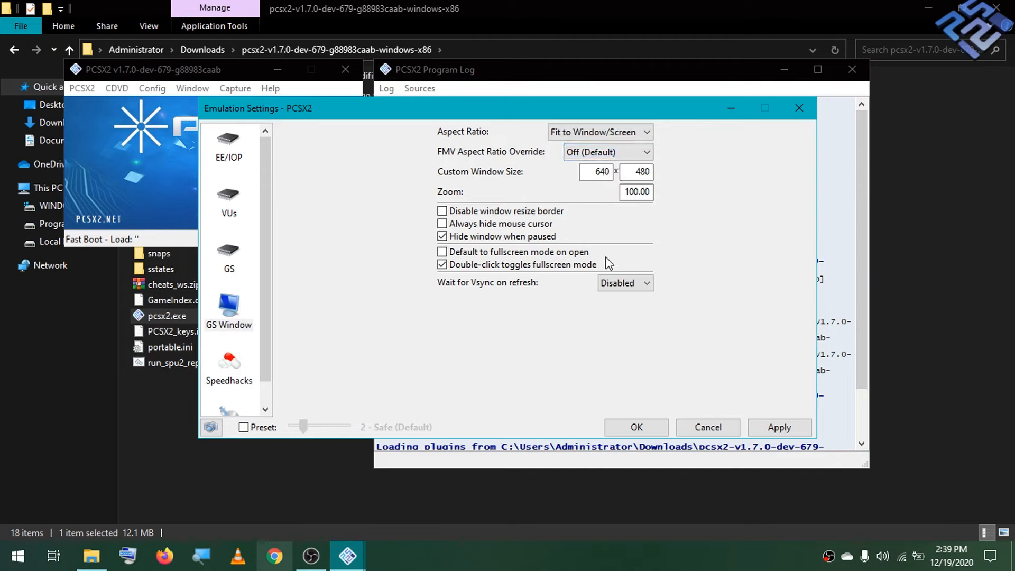
# Set the EE Cyclerate speedhack to -1 and EE Cycle Skipping to 1, and save the emulation settings
pyautogui.click(228, 370)
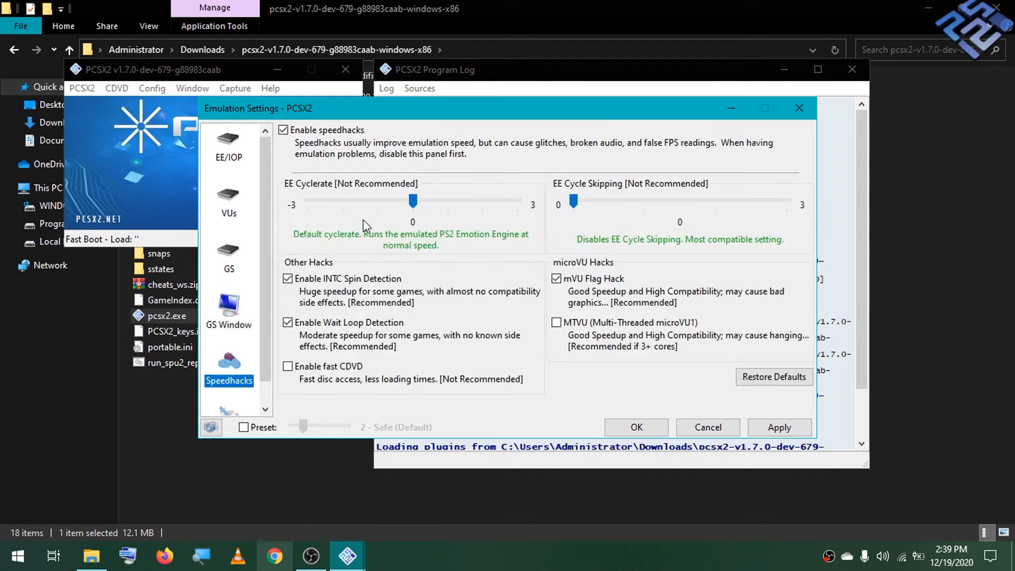
pyautogui.click(395, 205)
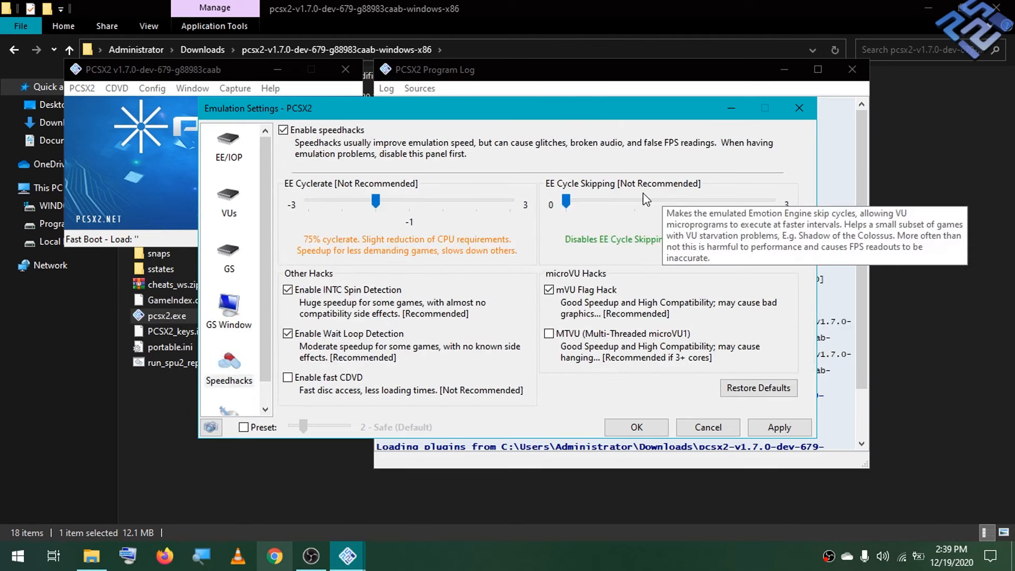
pyautogui.click(623, 201)
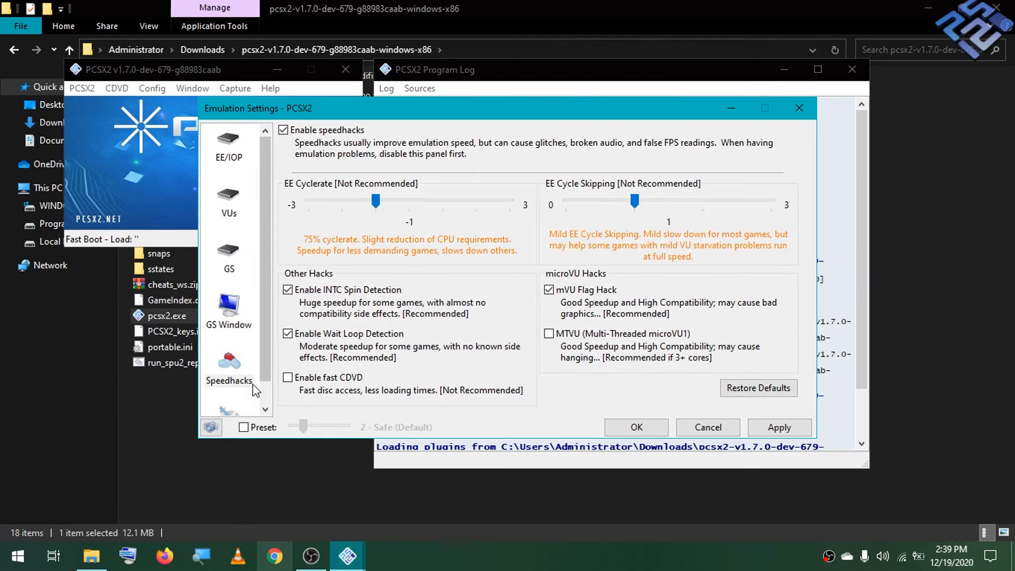
pyautogui.scroll(-2, 268, 383)
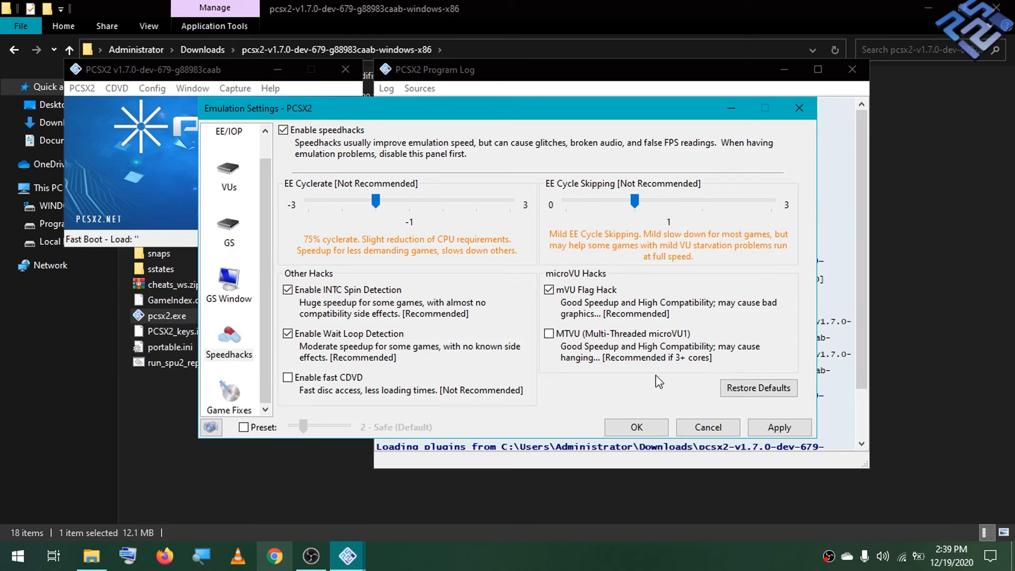
pyautogui.click(637, 427)
pyautogui.click(159, 90)
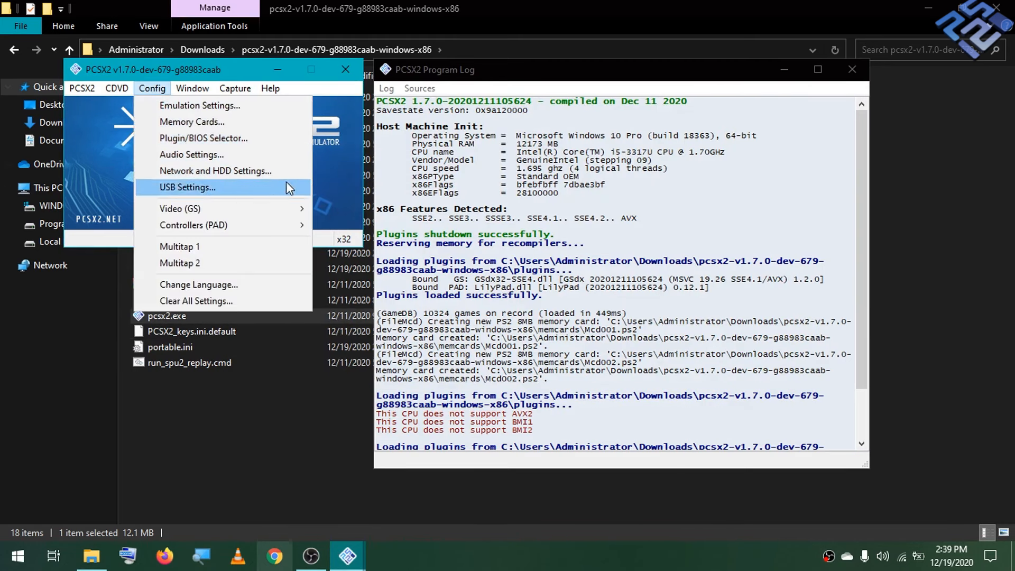
pyautogui.moveTo(304, 209)
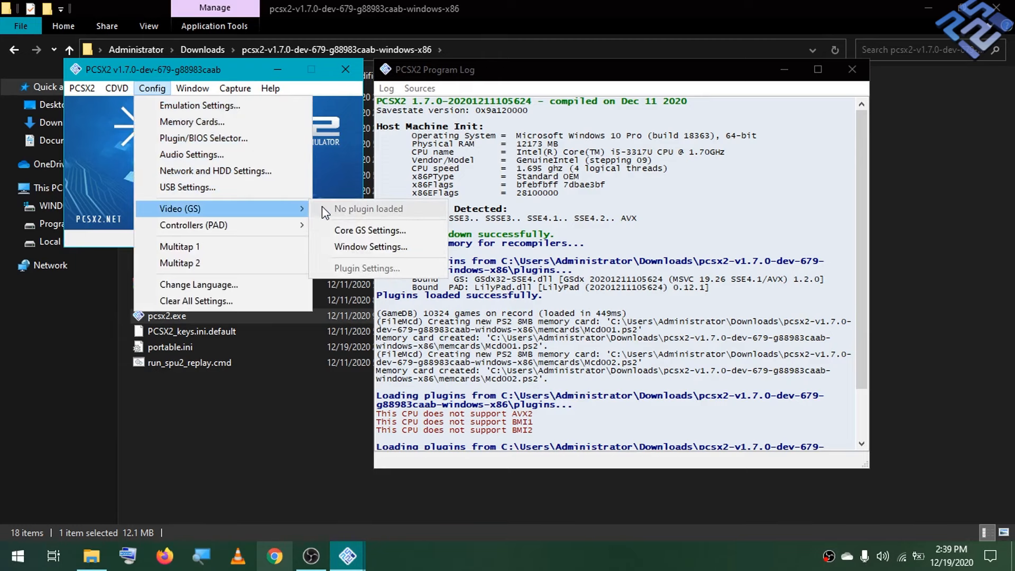
pyautogui.click(340, 247)
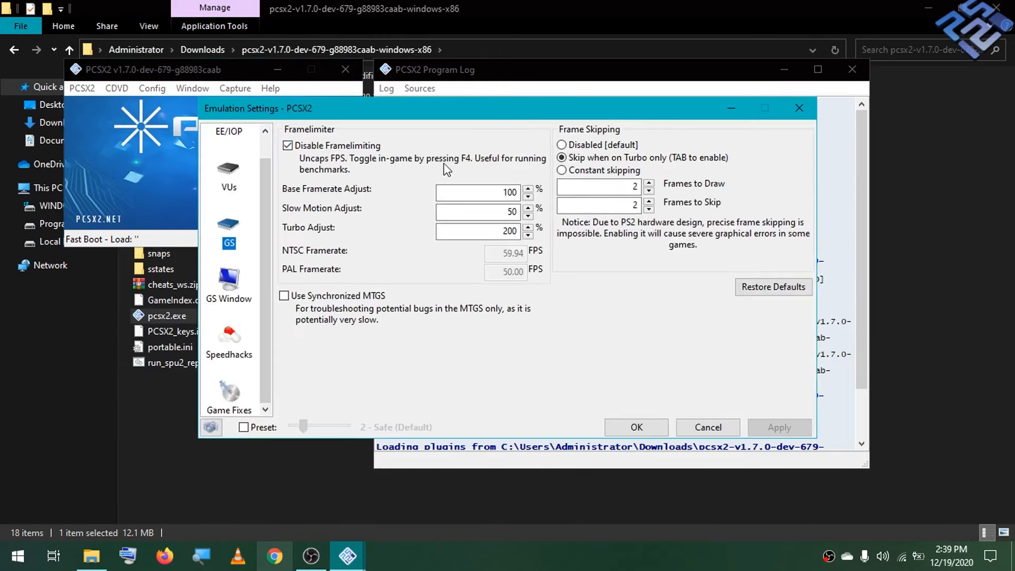
pyautogui.click(708, 427)
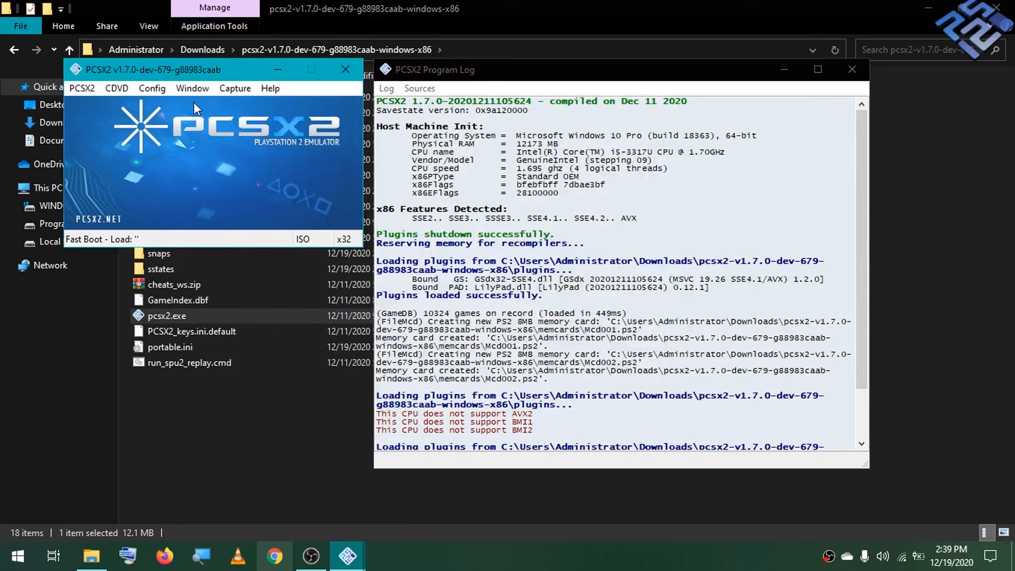
pyautogui.click(152, 88)
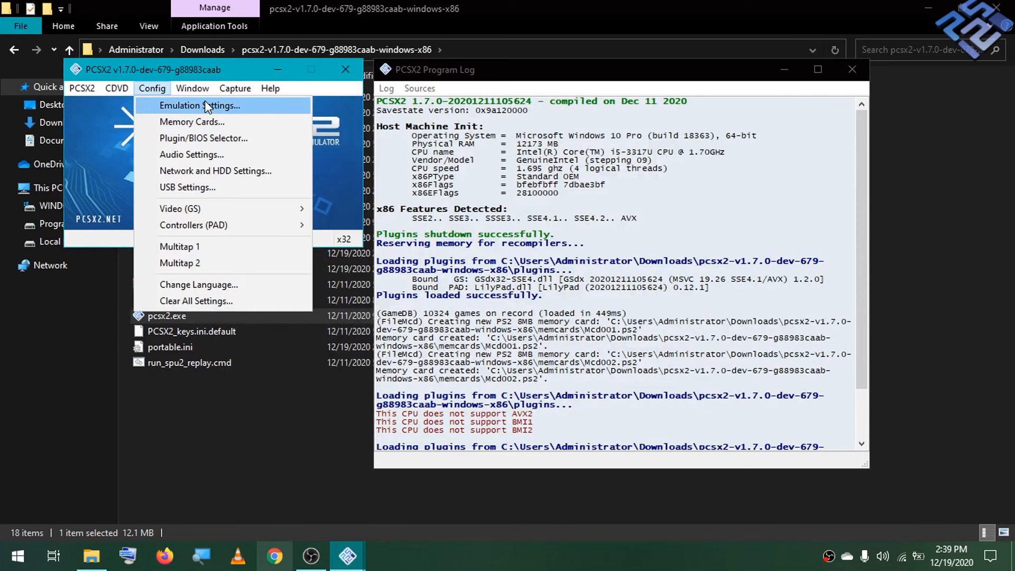
pyautogui.click(208, 106)
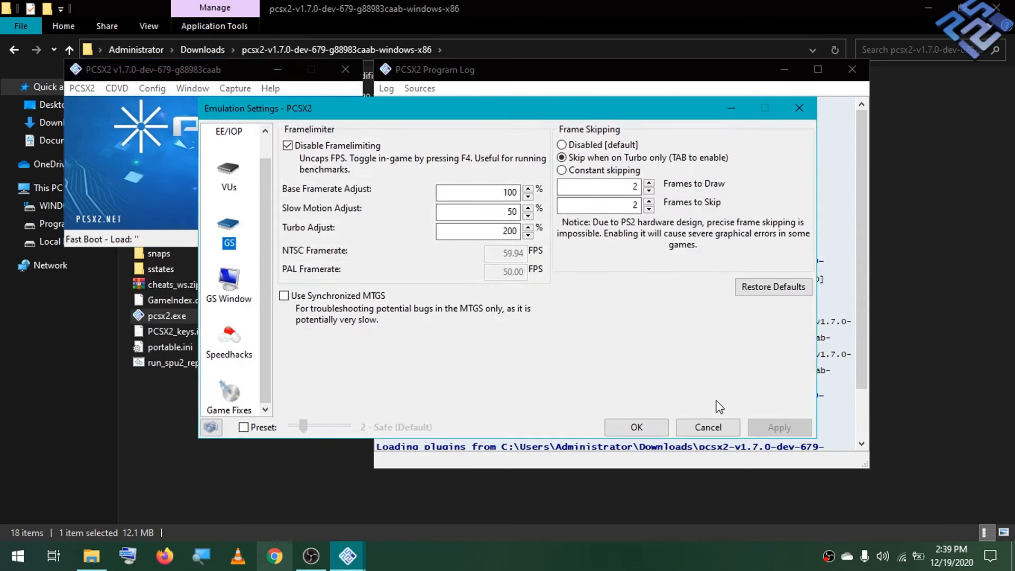
pyautogui.click(688, 427)
# Set the GSdx plugin's adapter to NVIDIA GeForce GT 635M, keeping the Direct3D 11 renderer, Automatic (Default) interlacing and Bilinear (PS2) texture filtering
pyautogui.click(153, 89)
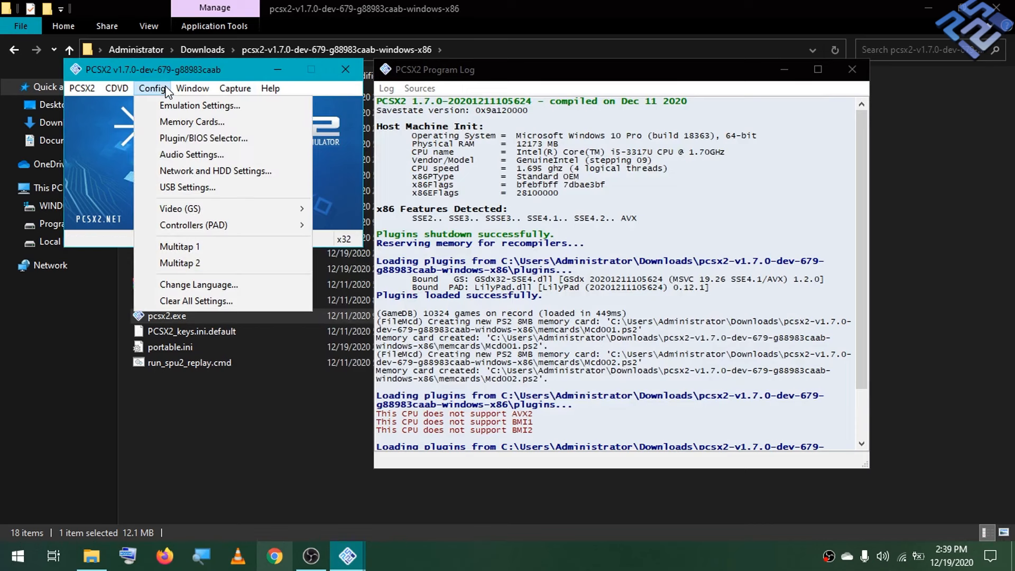
pyautogui.click(191, 139)
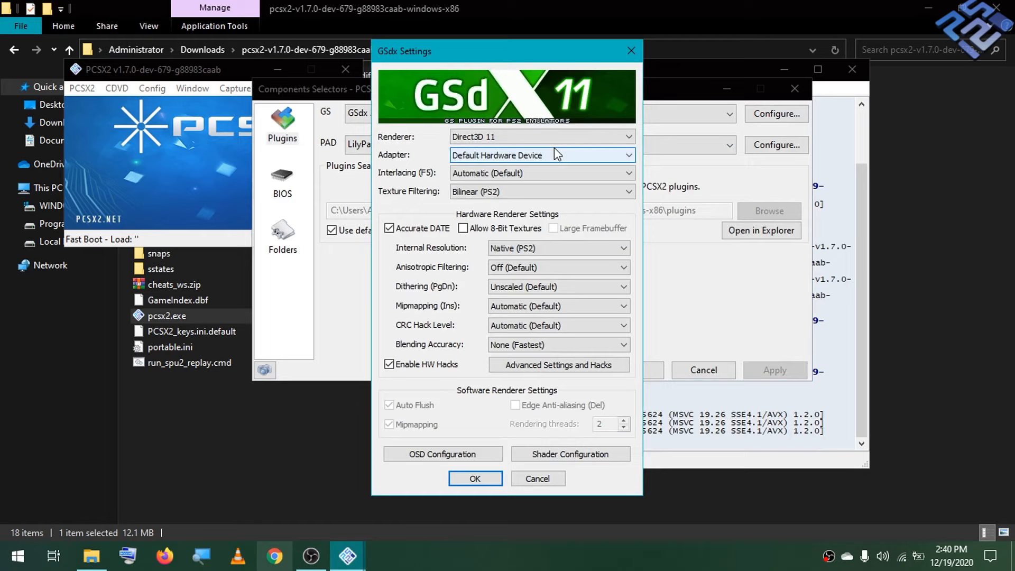
pyautogui.click(519, 137)
pyautogui.click(519, 136)
pyautogui.click(518, 155)
pyautogui.click(518, 155)
pyautogui.click(519, 155)
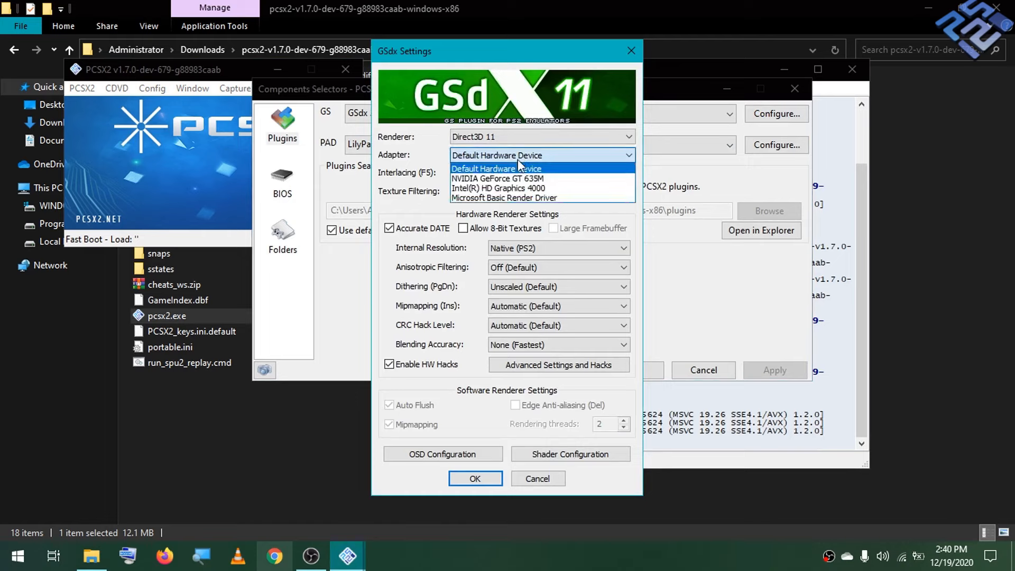
pyautogui.click(522, 173)
pyautogui.click(534, 174)
pyautogui.click(535, 174)
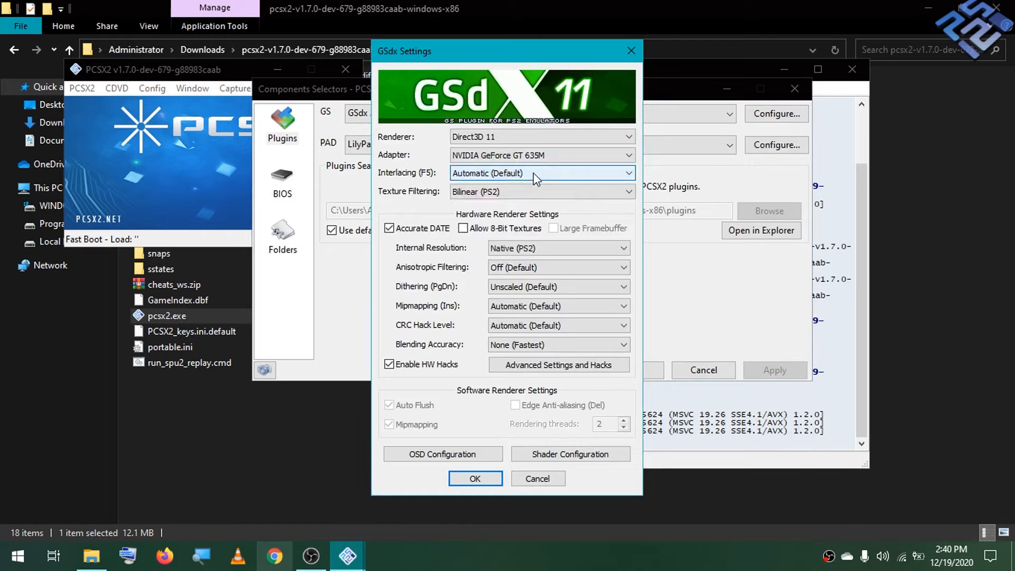
pyautogui.click(534, 191)
pyautogui.click(534, 191)
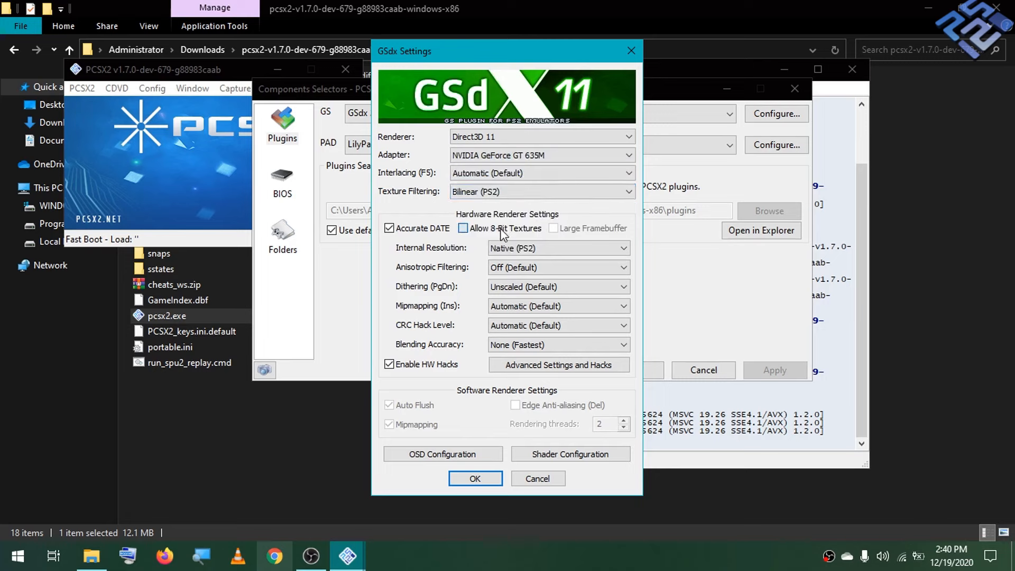
# Allow 8-bit textures in the hardware renderer settings and keep the internal resolution at Native (PS2)
pyautogui.click(463, 228)
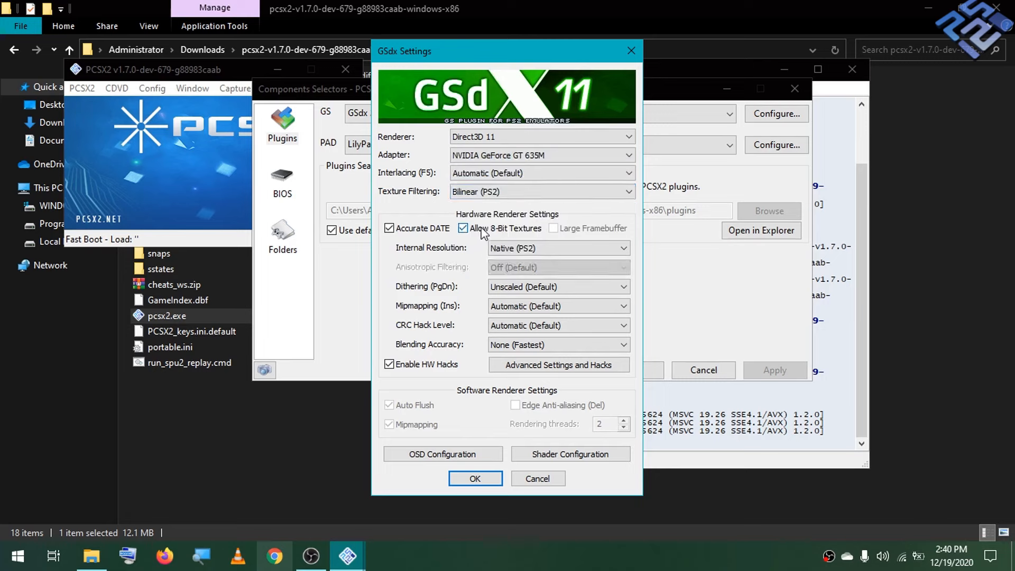
pyautogui.moveTo(484, 232)
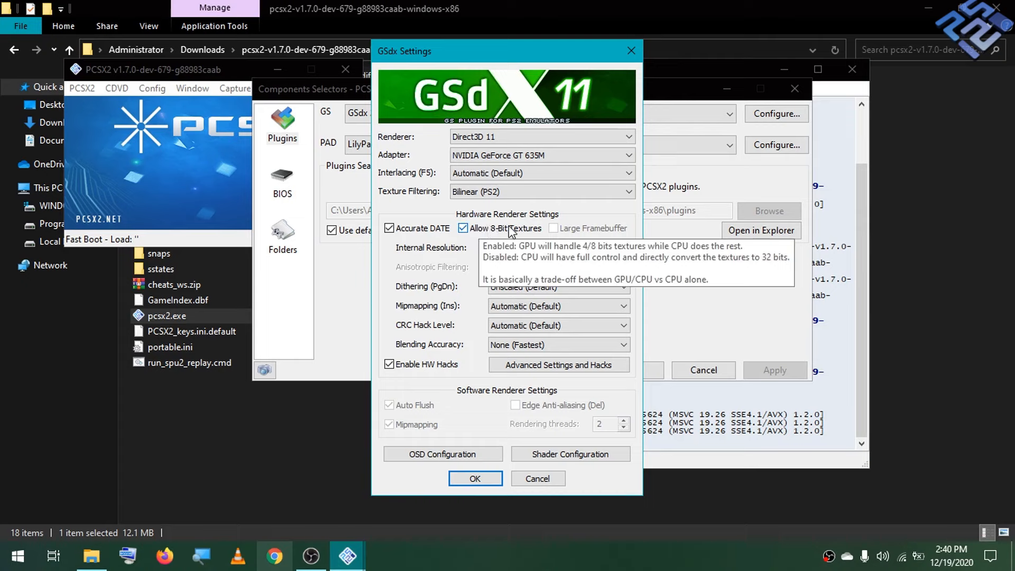
pyautogui.click(549, 248)
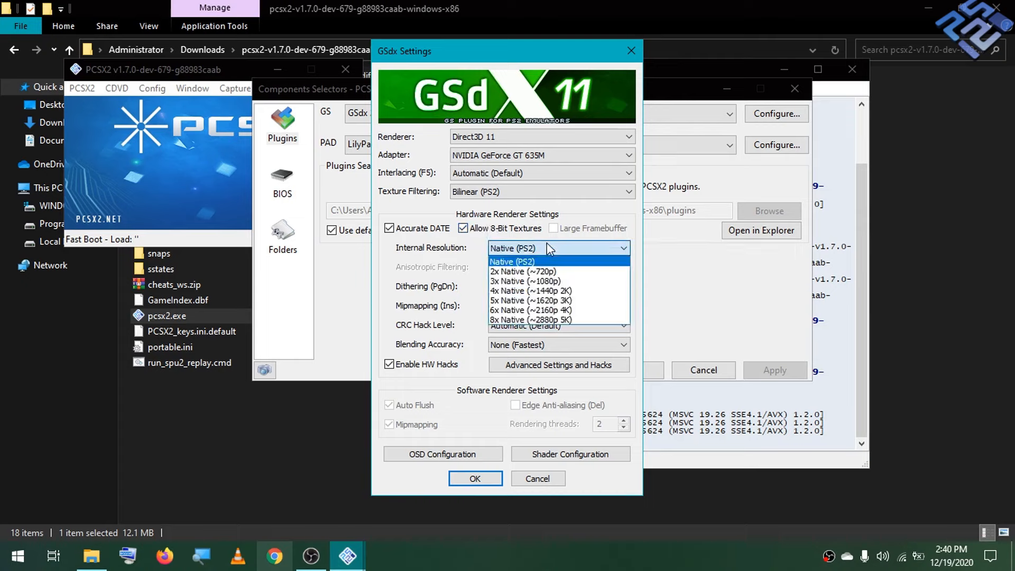
pyautogui.click(547, 244)
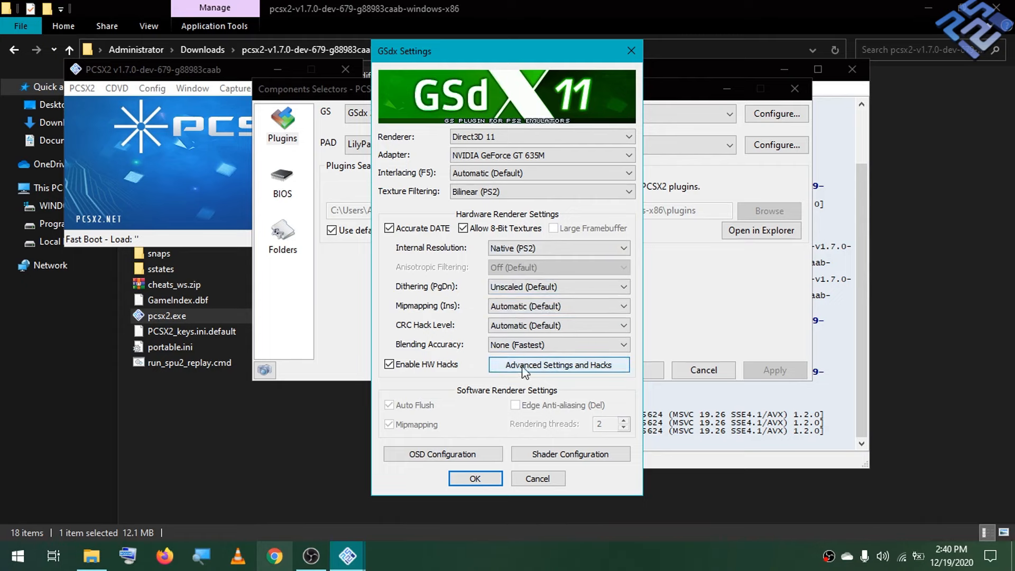
# Turn off HW hacks in the GSdx settings and save both the GSdx configuration and the plugin selection
pyautogui.click(452, 365)
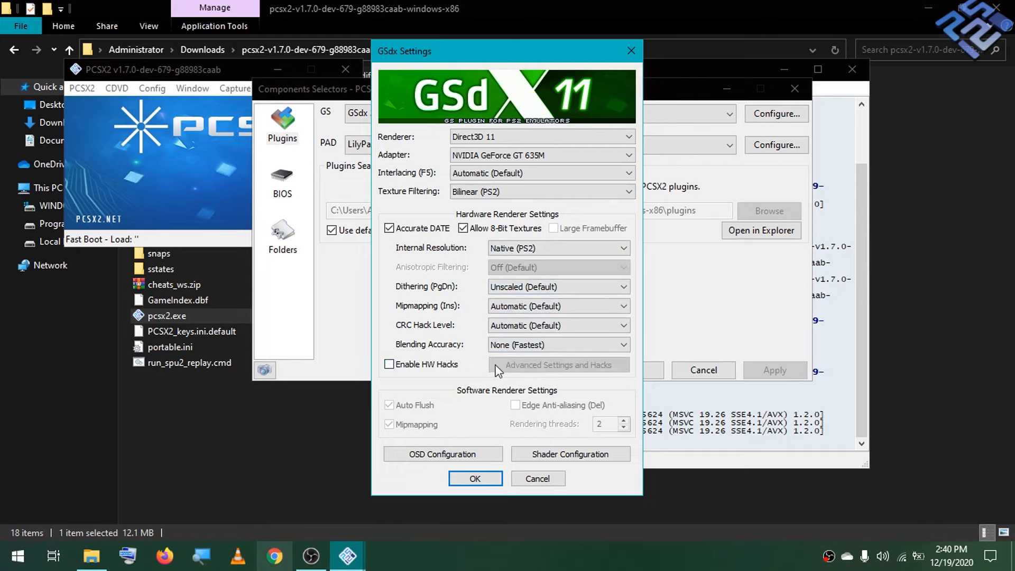
pyautogui.click(487, 484)
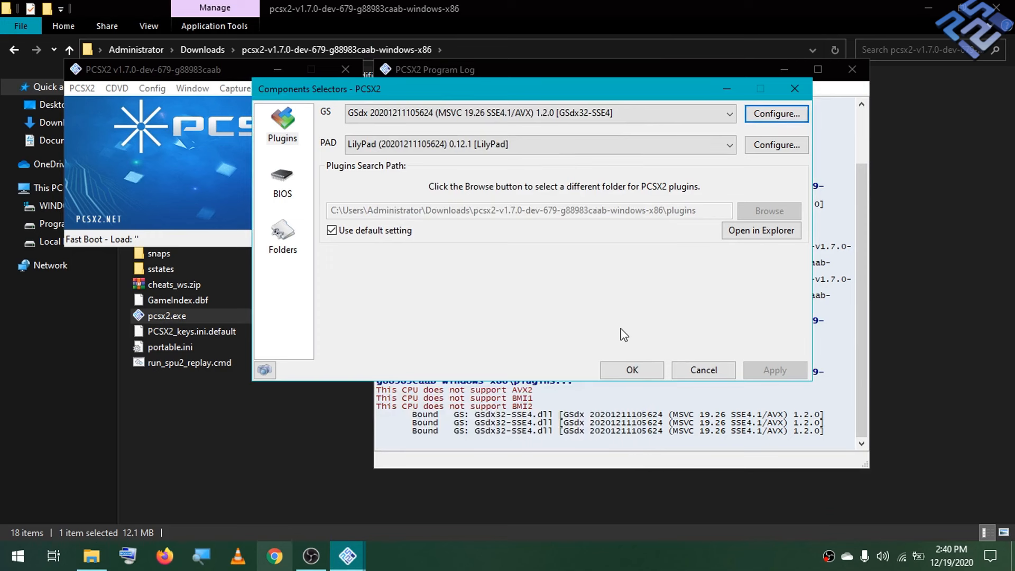
pyautogui.click(638, 370)
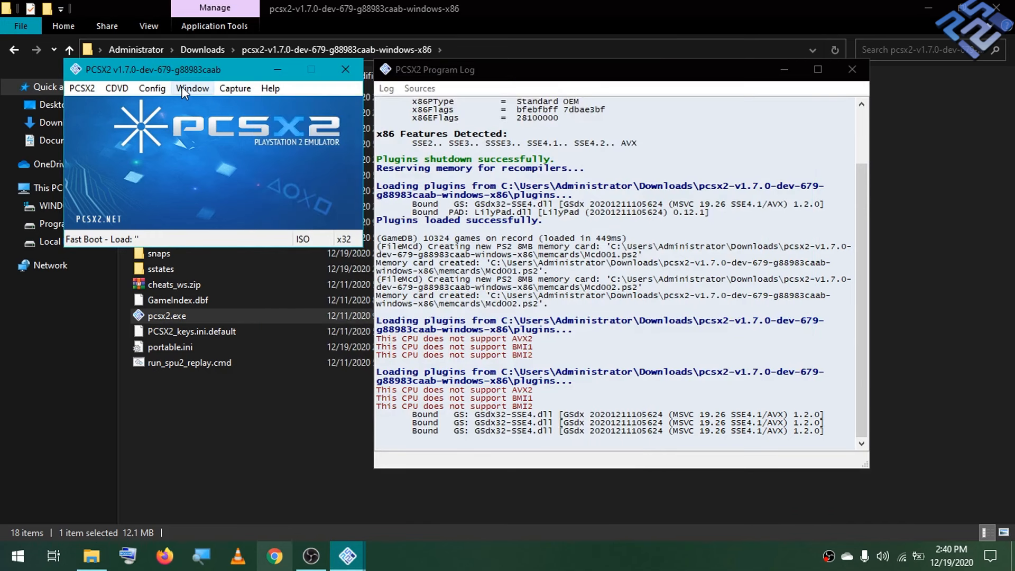
pyautogui.click(153, 89)
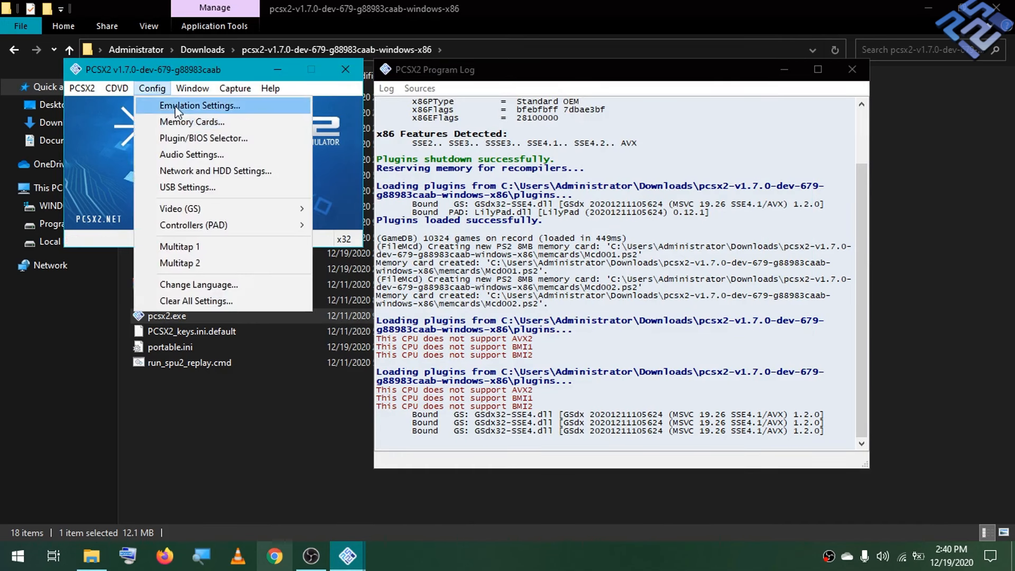
pyautogui.click(209, 143)
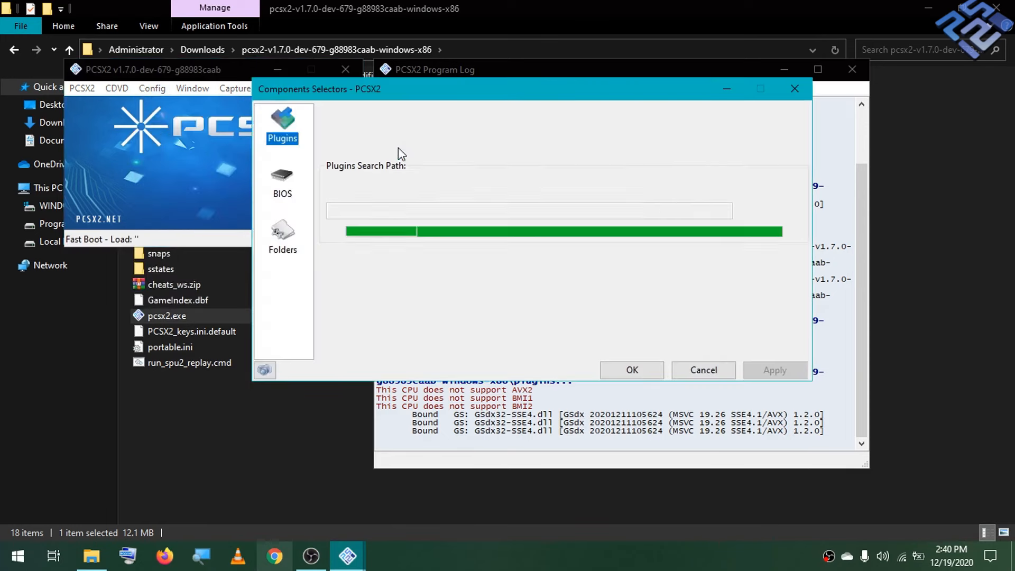
pyautogui.click(703, 370)
# Set frame skipping to Disabled [default] in the GS emulation settings
pyautogui.click(152, 89)
pyautogui.click(158, 102)
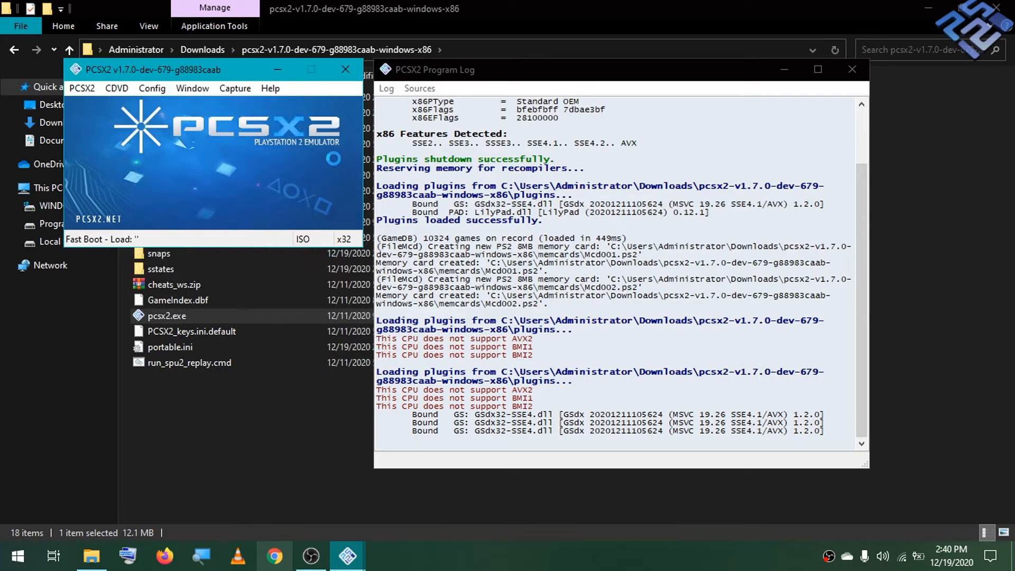
pyautogui.click(233, 137)
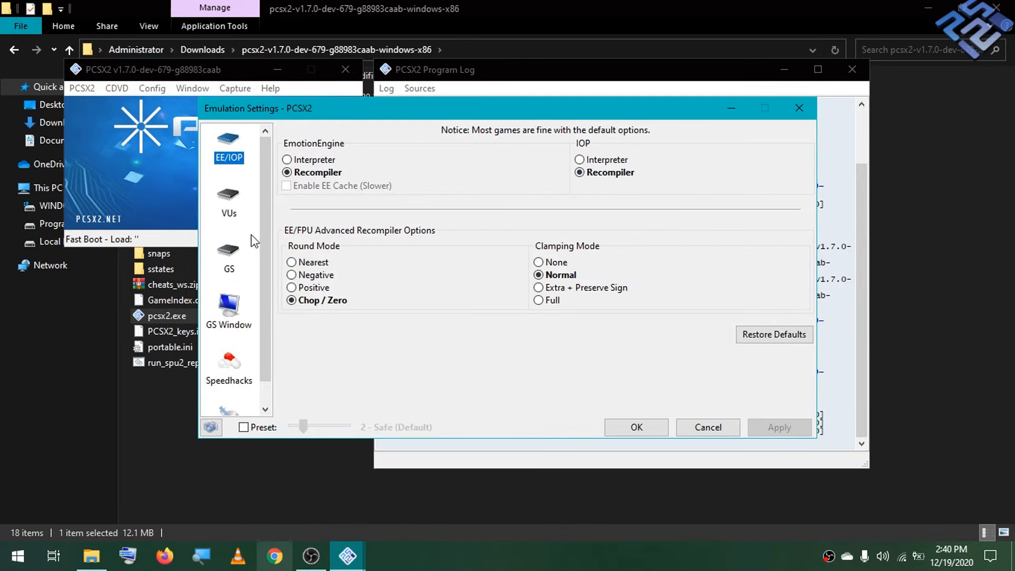
pyautogui.click(233, 196)
pyautogui.click(238, 249)
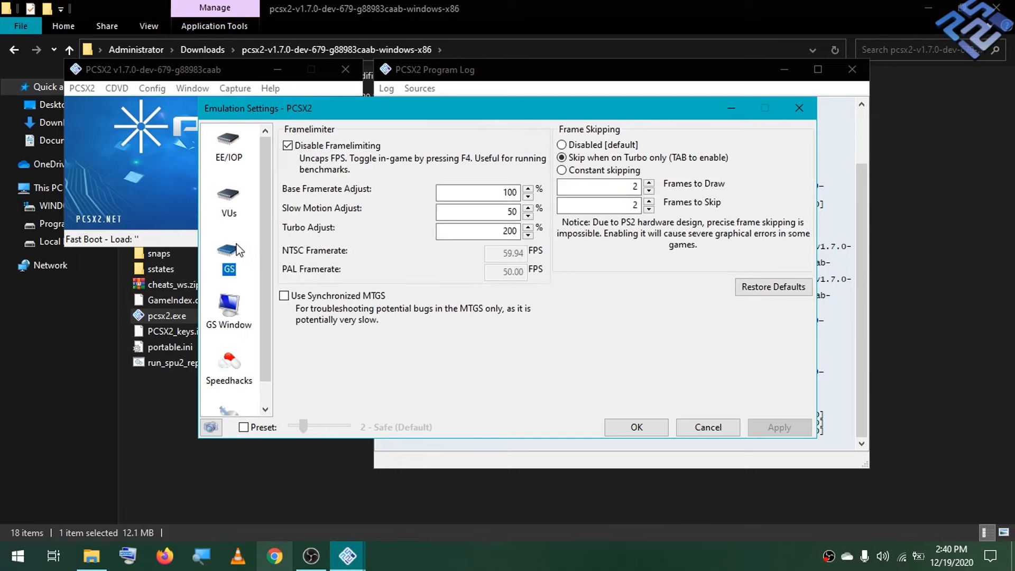
pyautogui.click(611, 146)
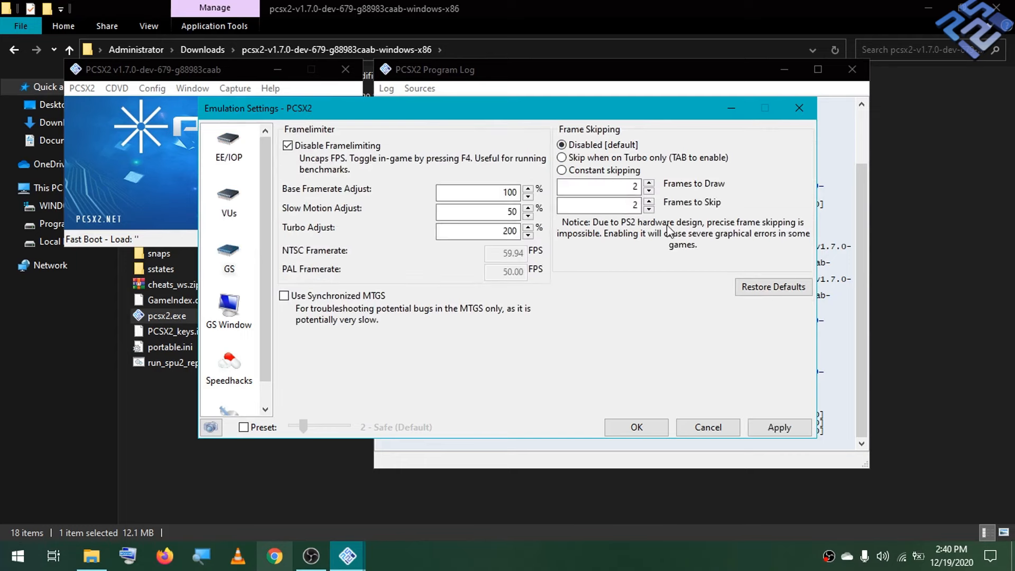
# Set the GS window's Wait for Vsync on refresh to Adaptive and bring up the speedhack options
pyautogui.click(239, 320)
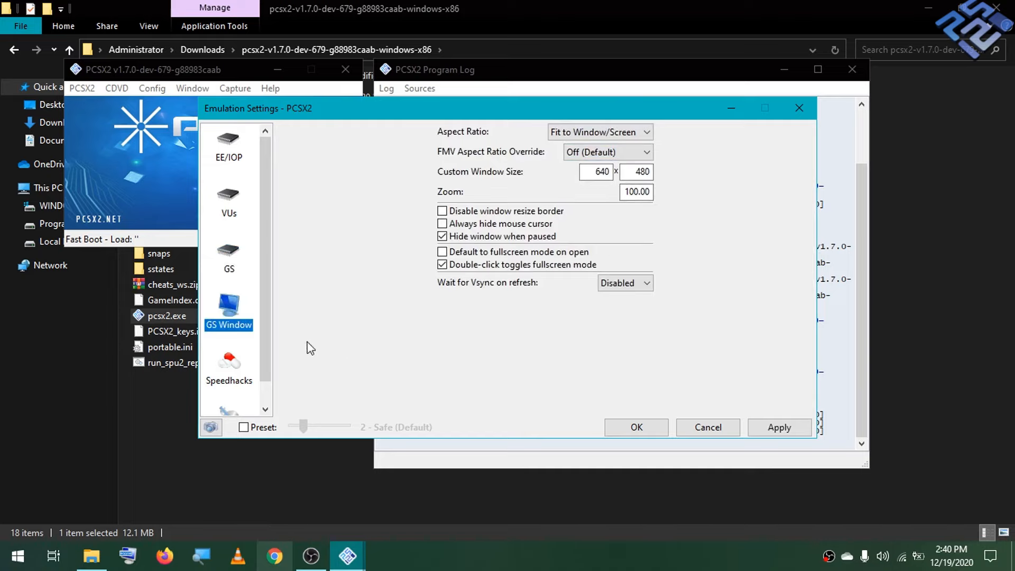
pyautogui.click(641, 283)
pyautogui.click(633, 320)
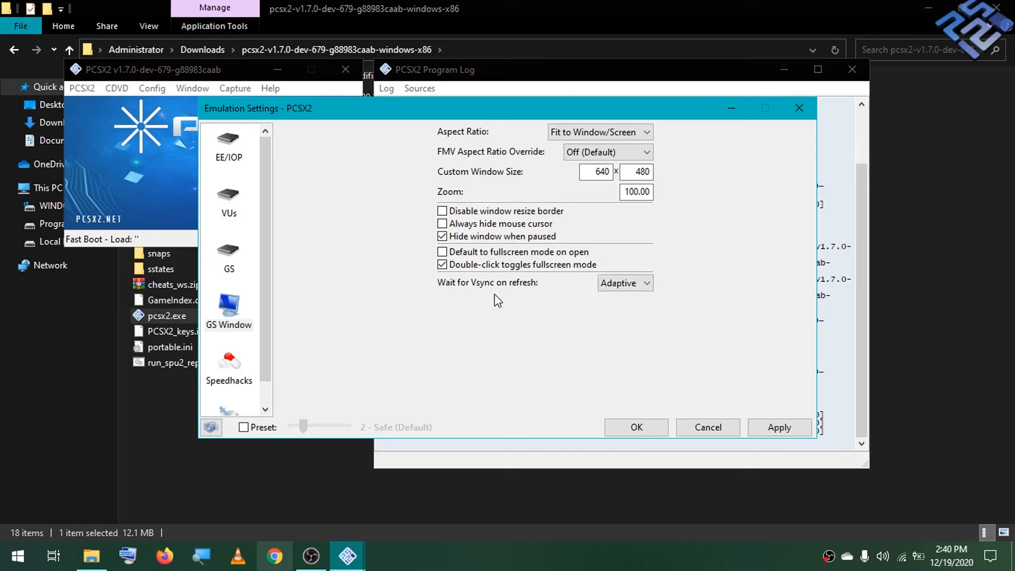
pyautogui.click(237, 364)
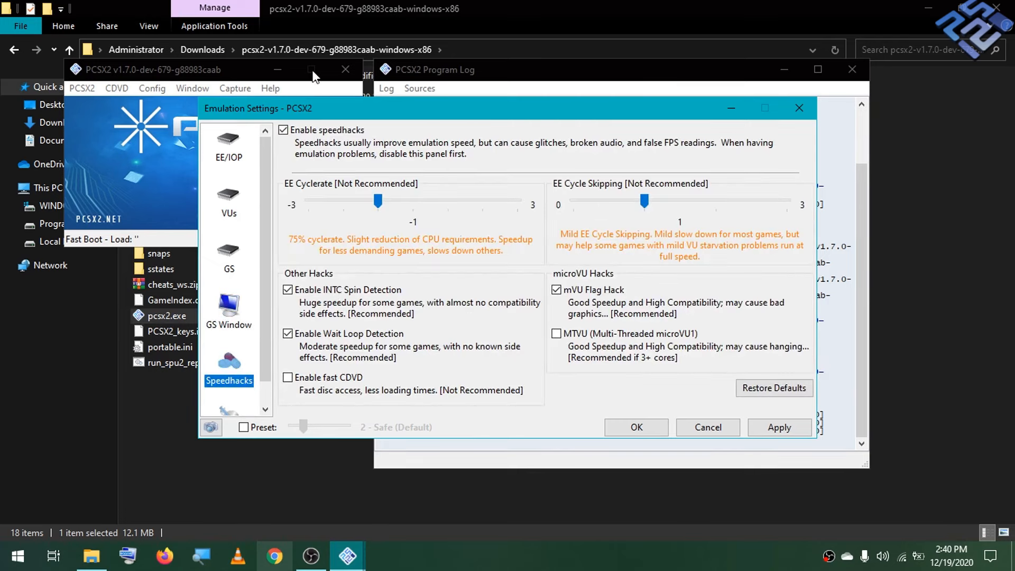
# With speedhacks enabled, set EE Cyclerate and EE Cycle Skipping to 0, enable MTVU, and save the emulation settings
pyautogui.click(347, 130)
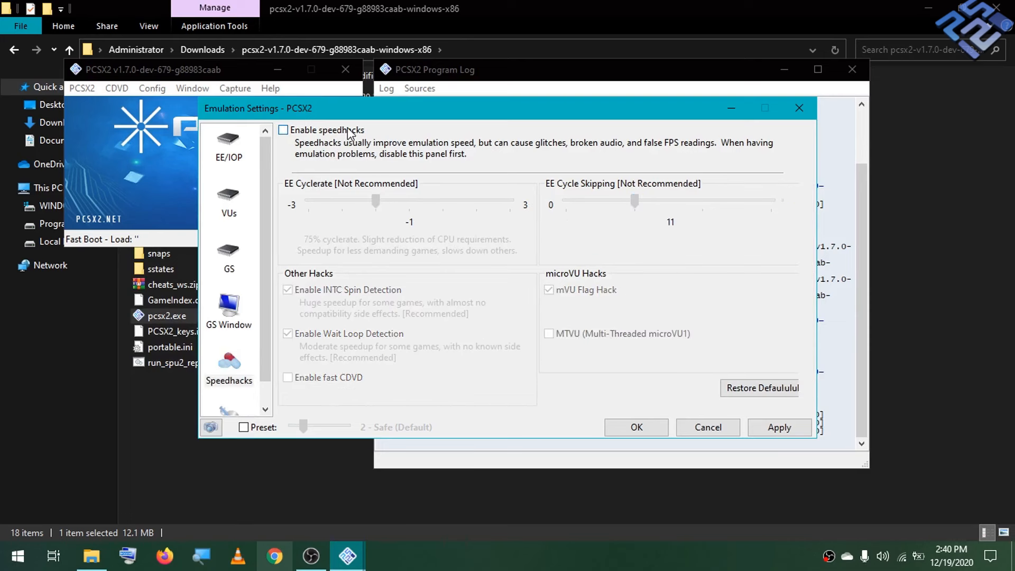
pyautogui.click(355, 130)
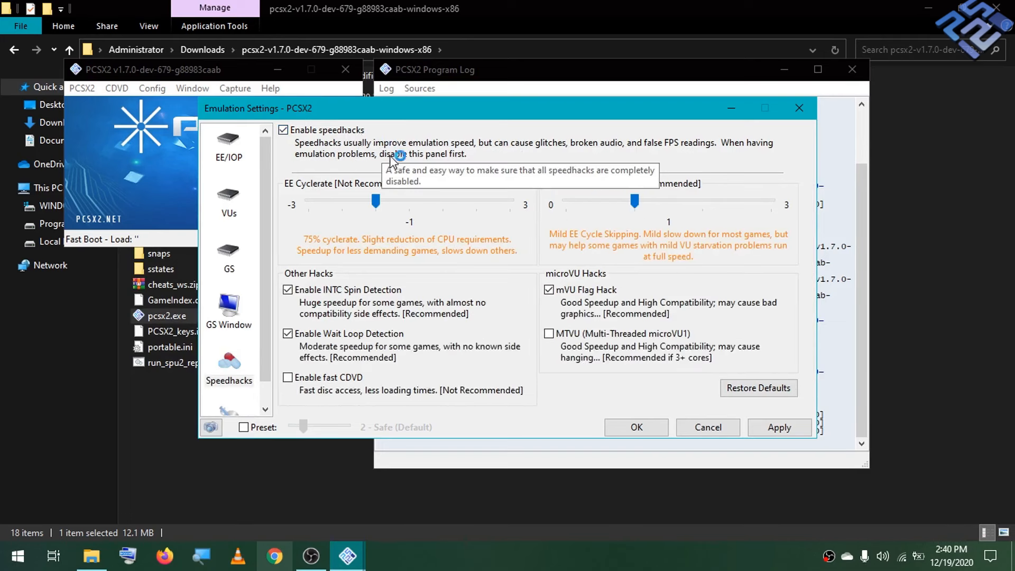
pyautogui.click(394, 205)
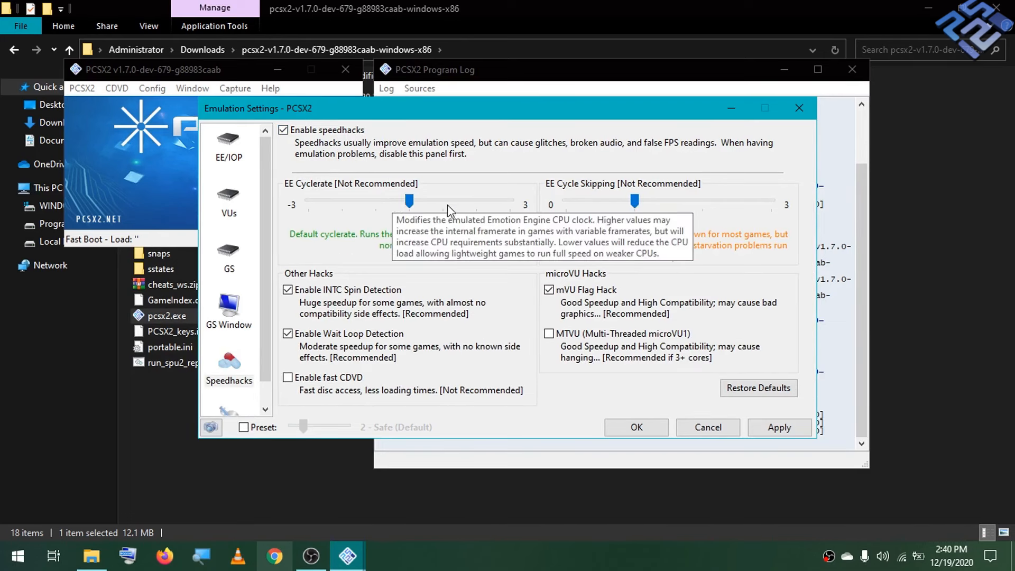
pyautogui.moveTo(635, 203); pyautogui.dragTo(538, 203)
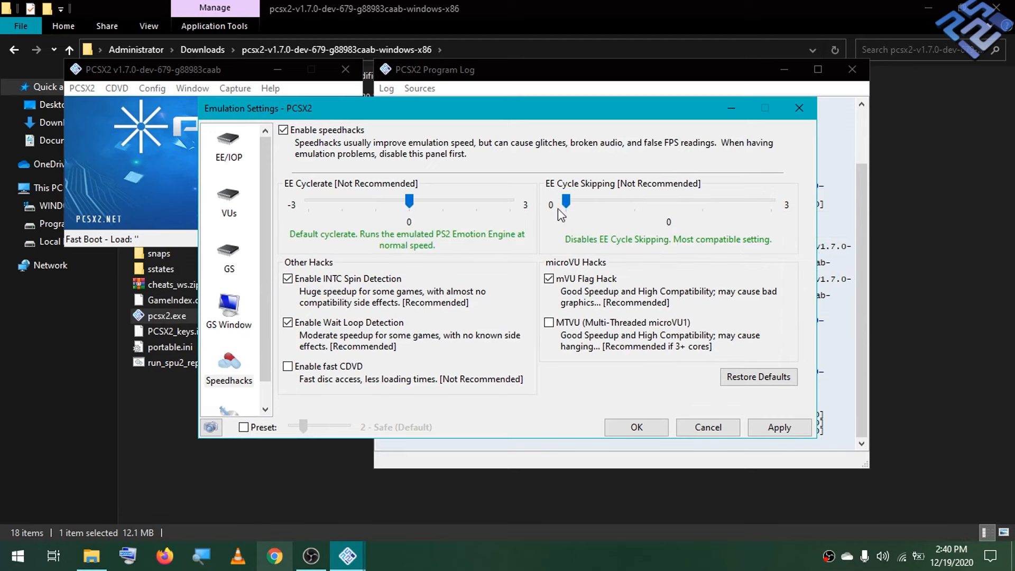
pyautogui.click(549, 322)
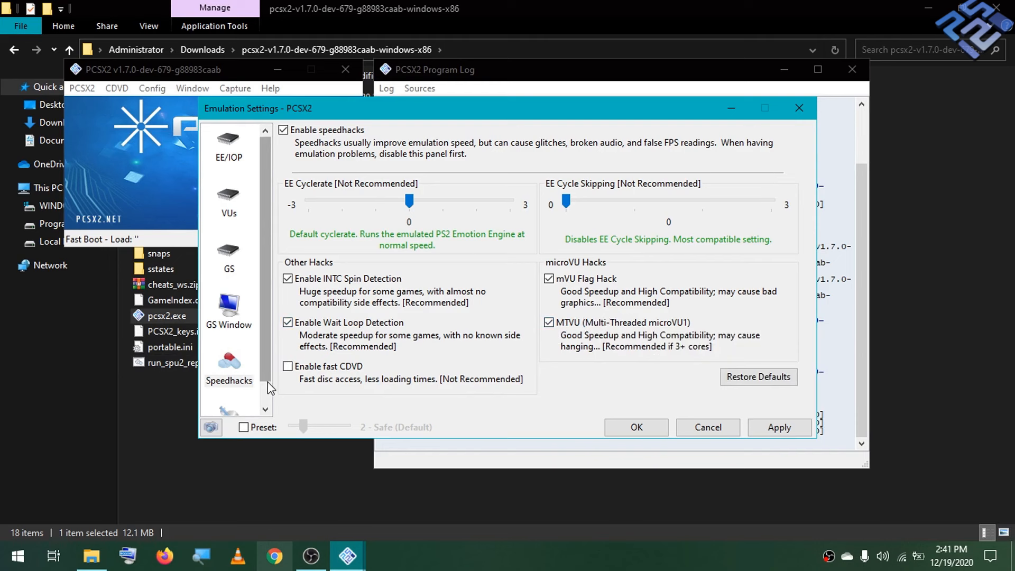
pyautogui.click(265, 409)
pyautogui.click(637, 427)
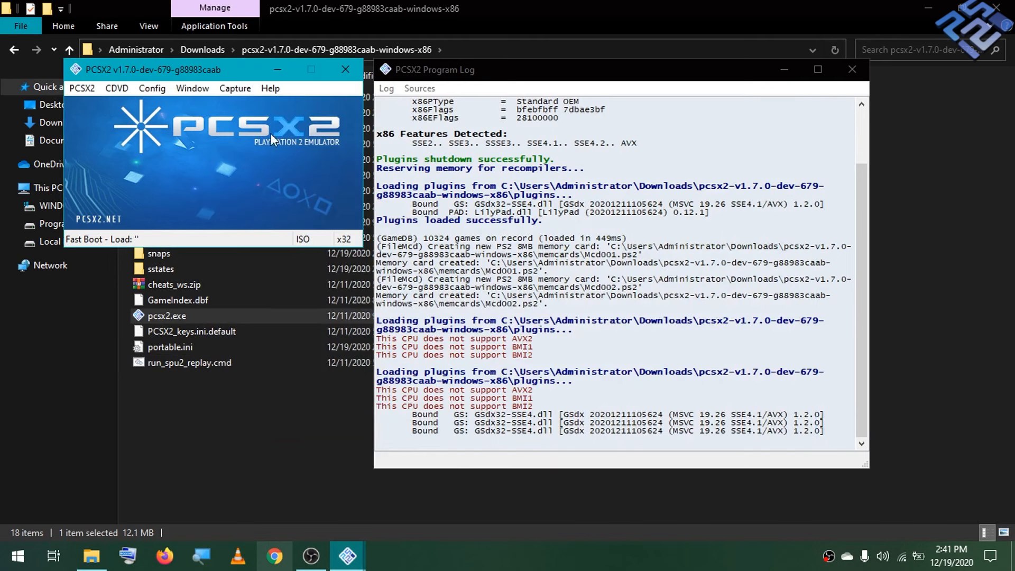
# Open the GSdx plugin configuration from the Plugin/BIOS Selector and set the renderer to OpenGL
pyautogui.click(161, 94)
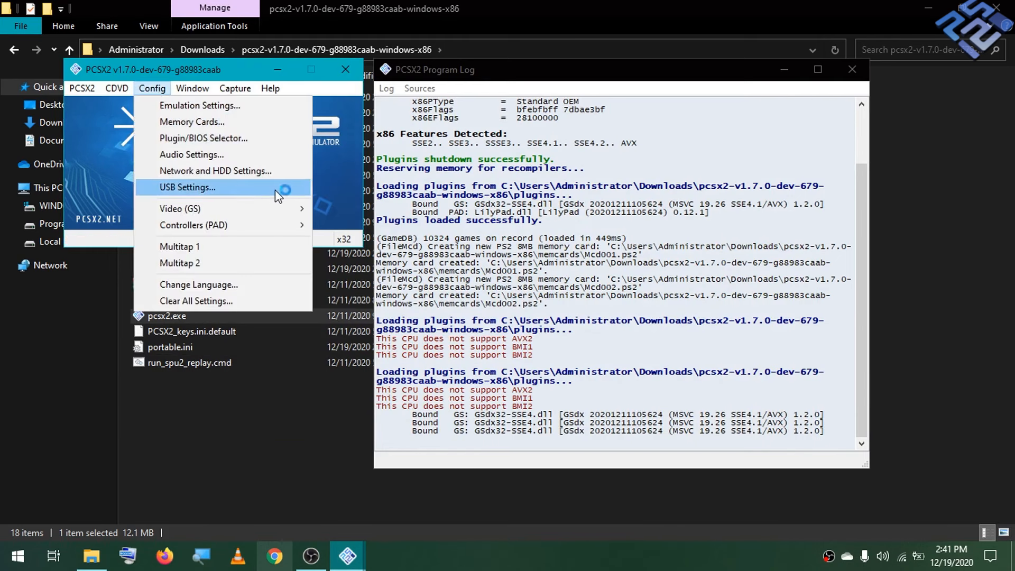
pyautogui.moveTo(278, 210)
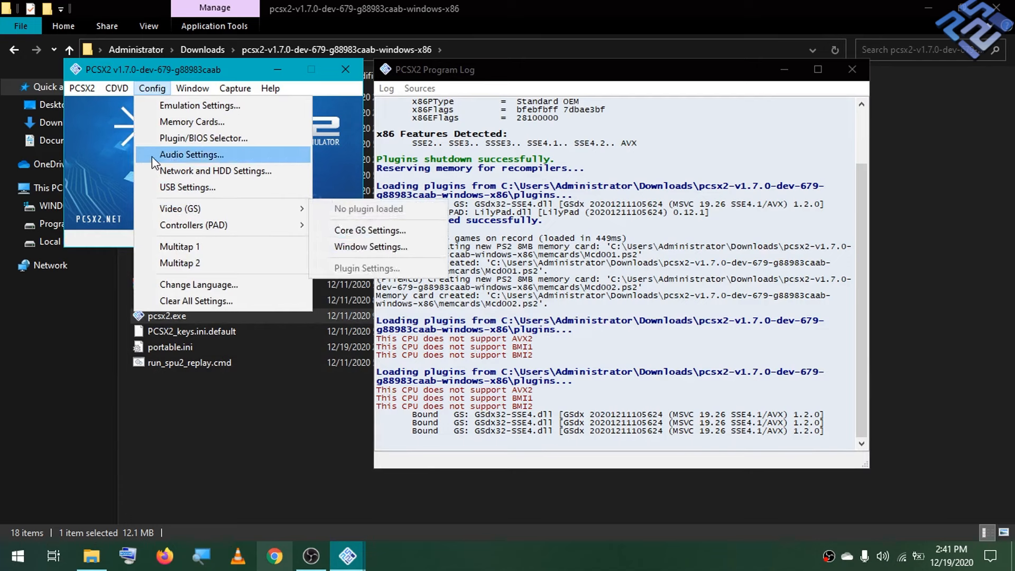
pyautogui.click(213, 143)
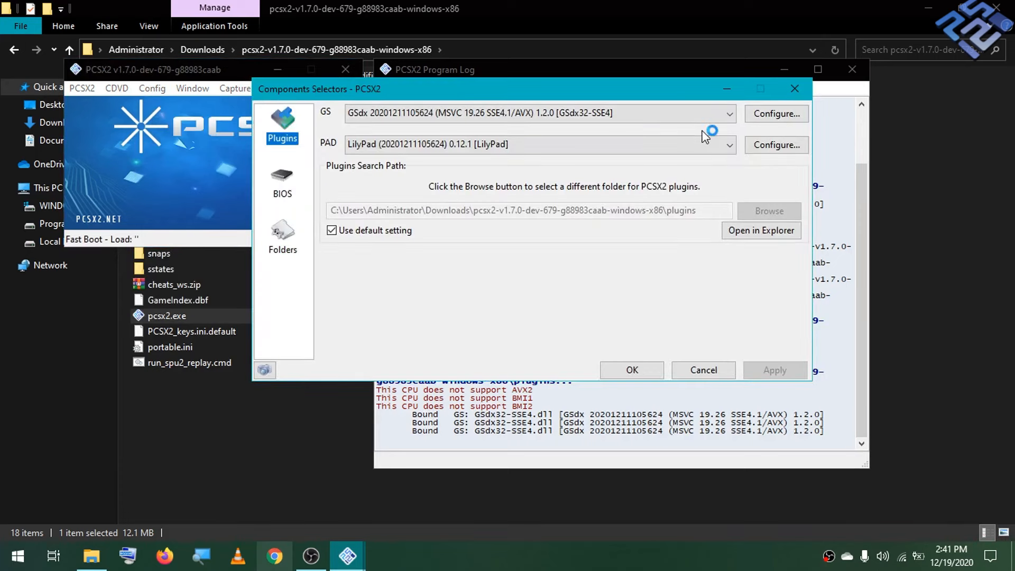
pyautogui.press('Return')
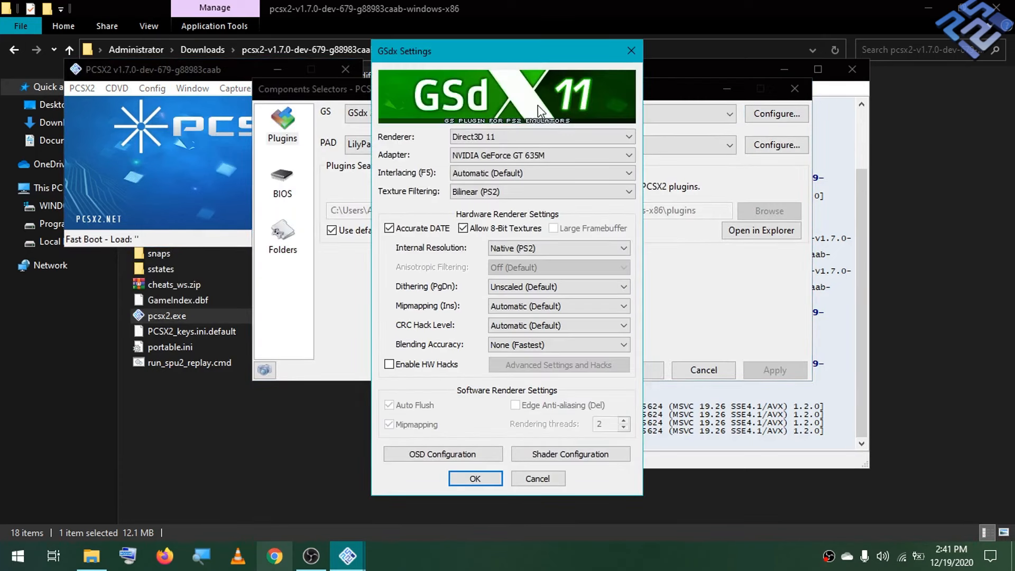
pyautogui.click(523, 140)
pyautogui.click(524, 150)
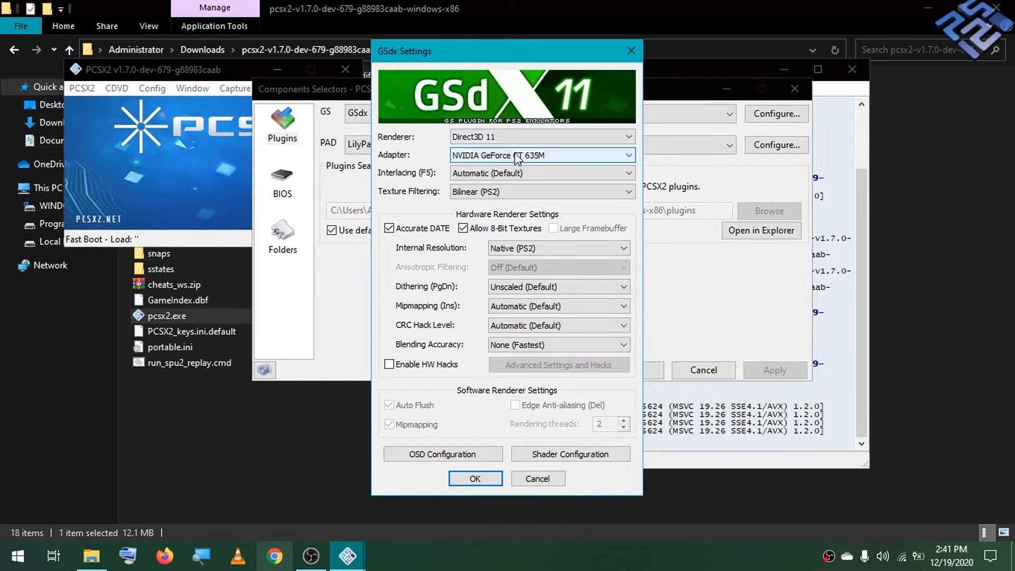
pyautogui.click(520, 155)
pyautogui.click(524, 137)
pyautogui.click(523, 136)
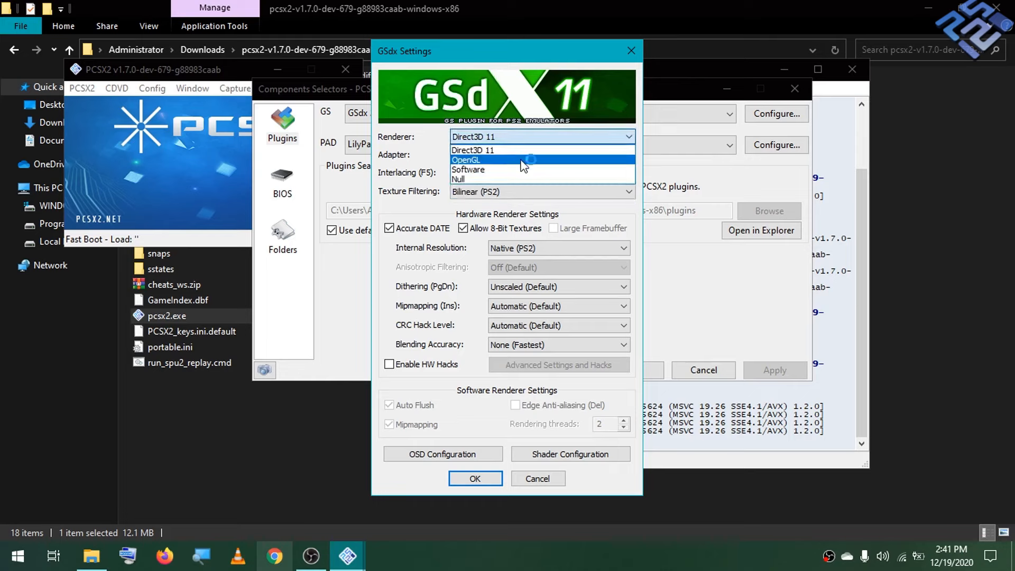
pyautogui.click(520, 148)
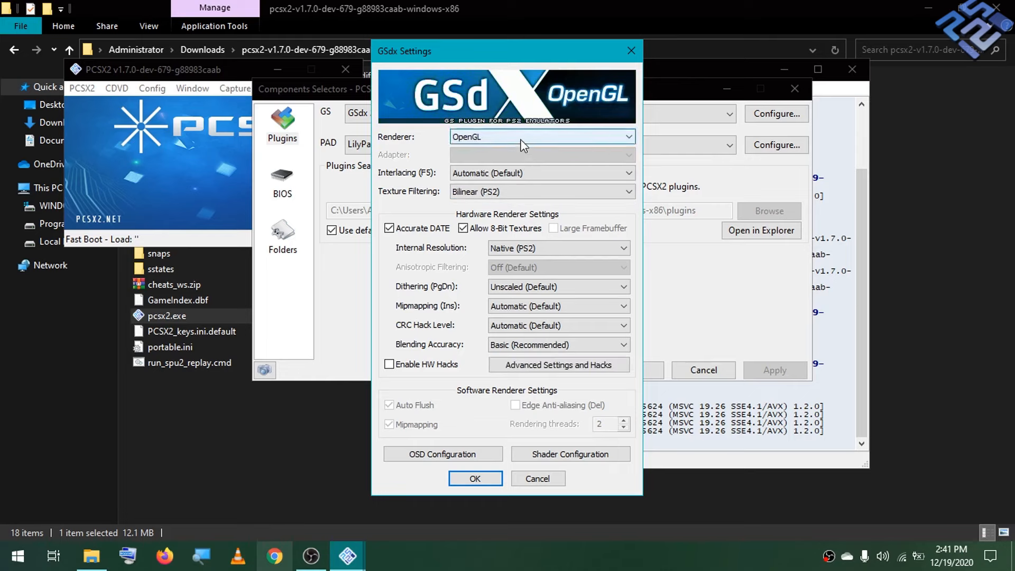
pyautogui.click(521, 139)
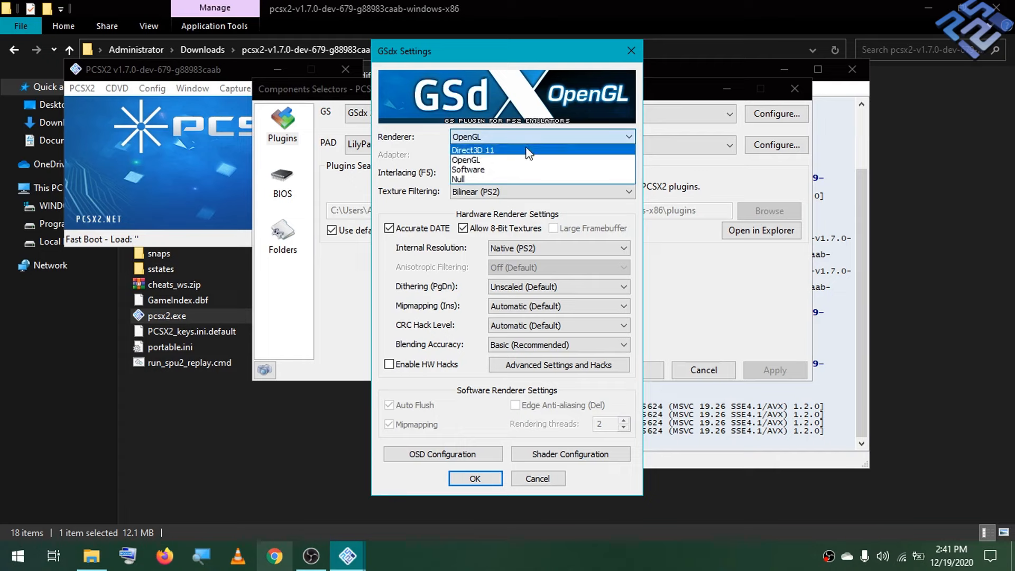
pyautogui.click(514, 158)
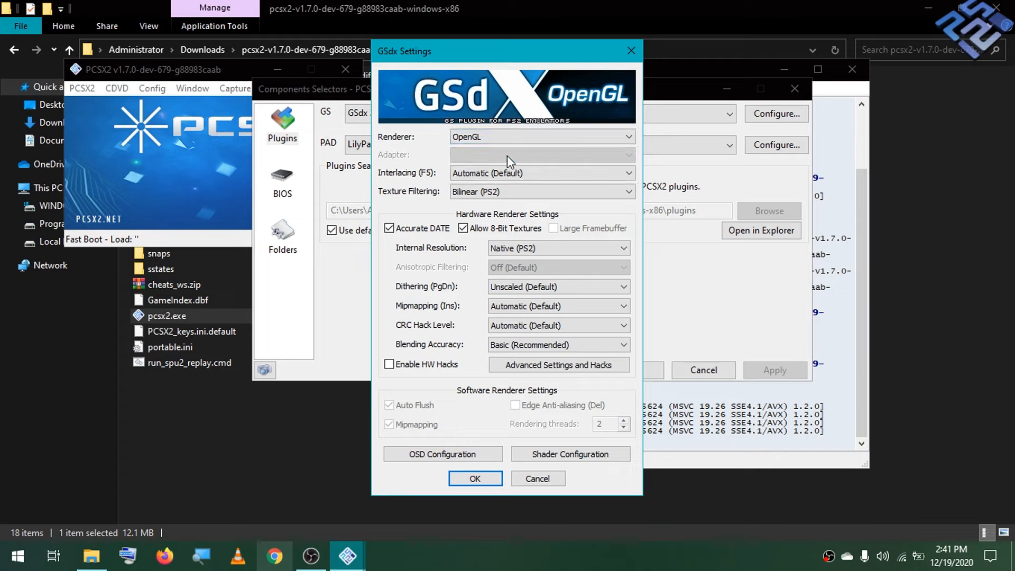
# Disable Allow 8-Bit Textures, set the internal resolution to 3x Native (~1080p), and save the GSdx and plugin settings
pyautogui.click(506, 173)
pyautogui.click(507, 173)
pyautogui.moveTo(515, 233)
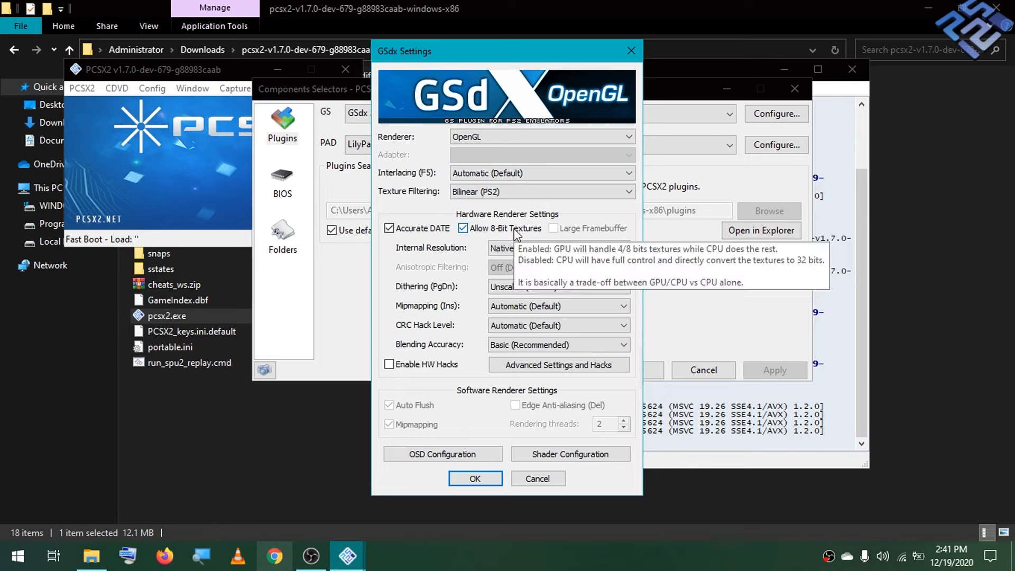
pyautogui.click(511, 228)
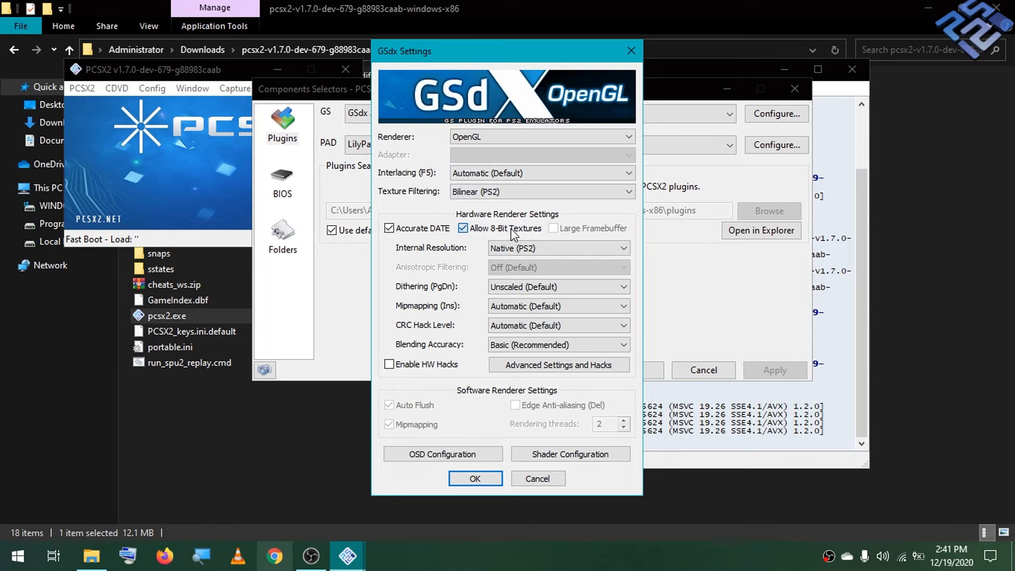
pyautogui.click(547, 252)
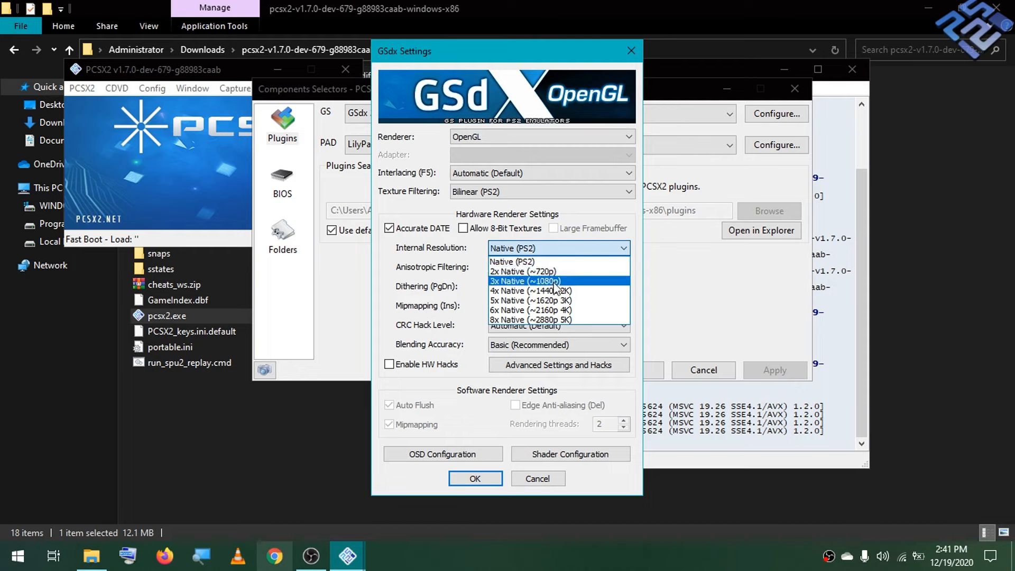
pyautogui.click(552, 282)
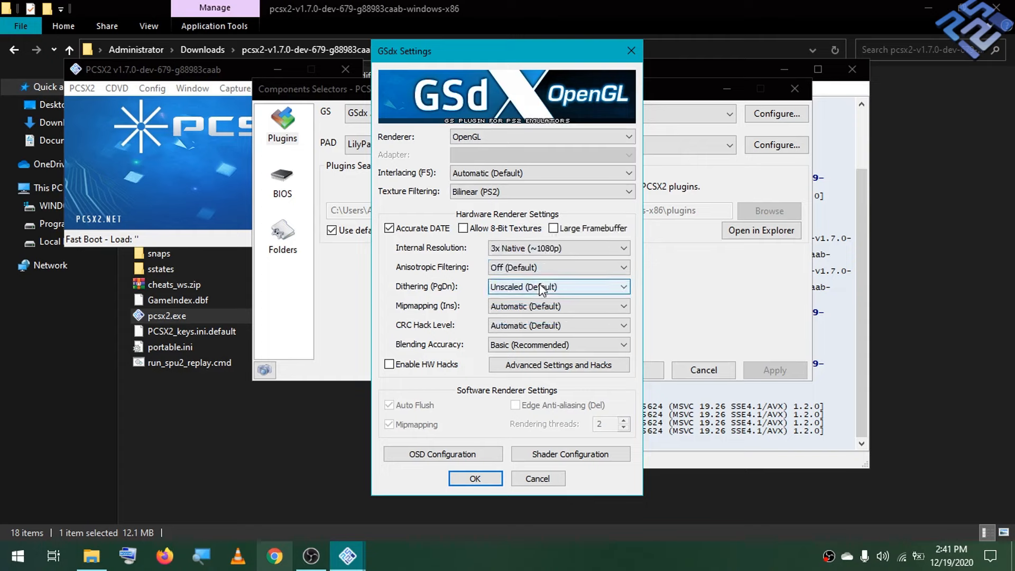
pyautogui.click(561, 234)
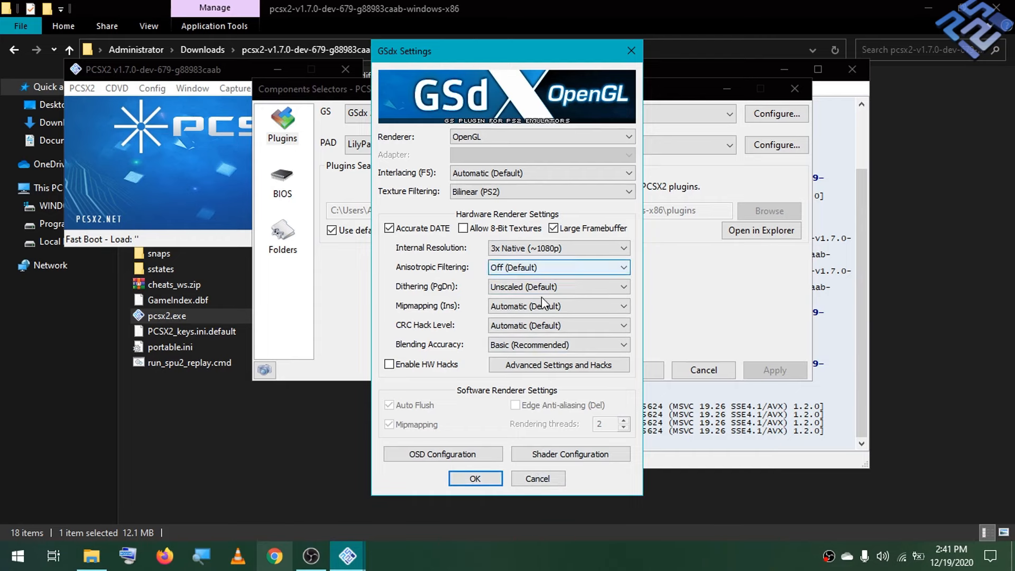
pyautogui.click(495, 484)
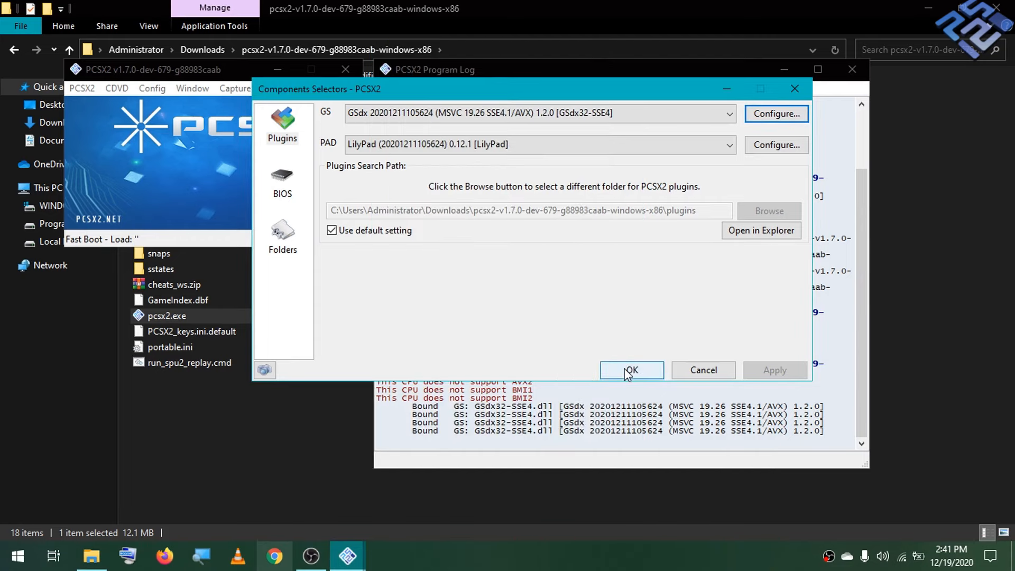
pyautogui.click(629, 370)
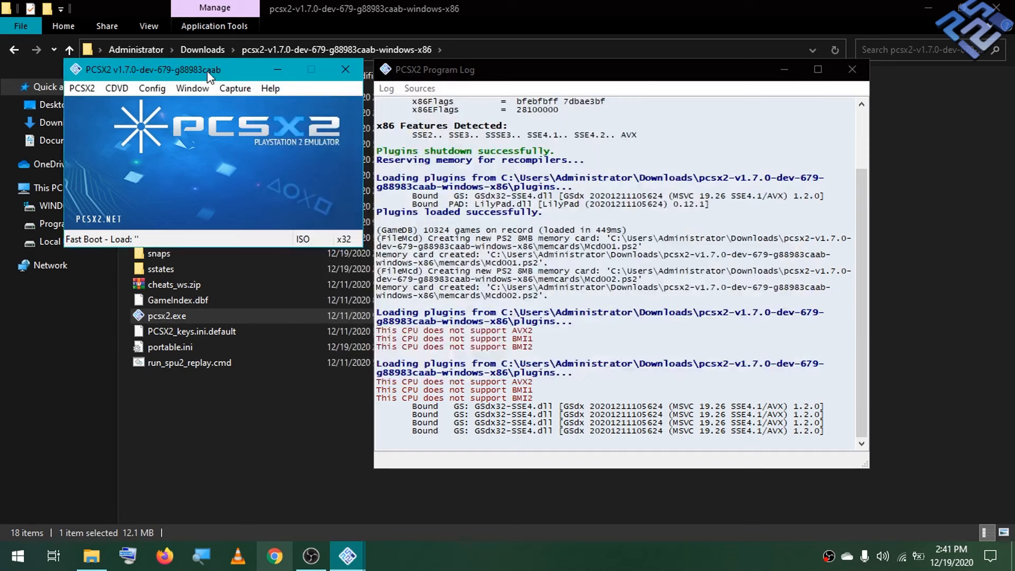
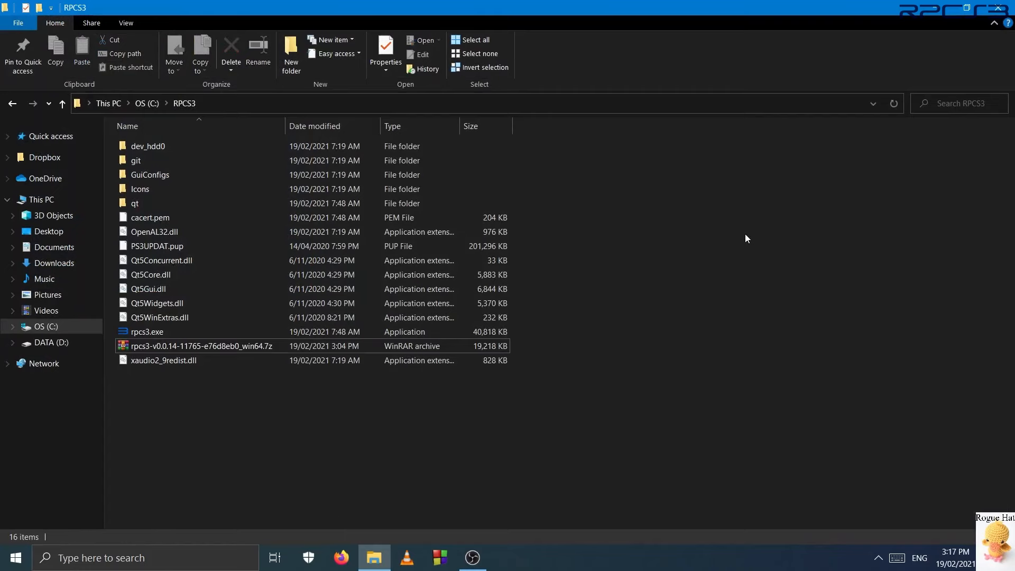
# Launch rpcs3.exe from the RPCS3 folder, accept having read the Quickstart guide, and continue past the welcome dialog
pyautogui.click(868, 251)
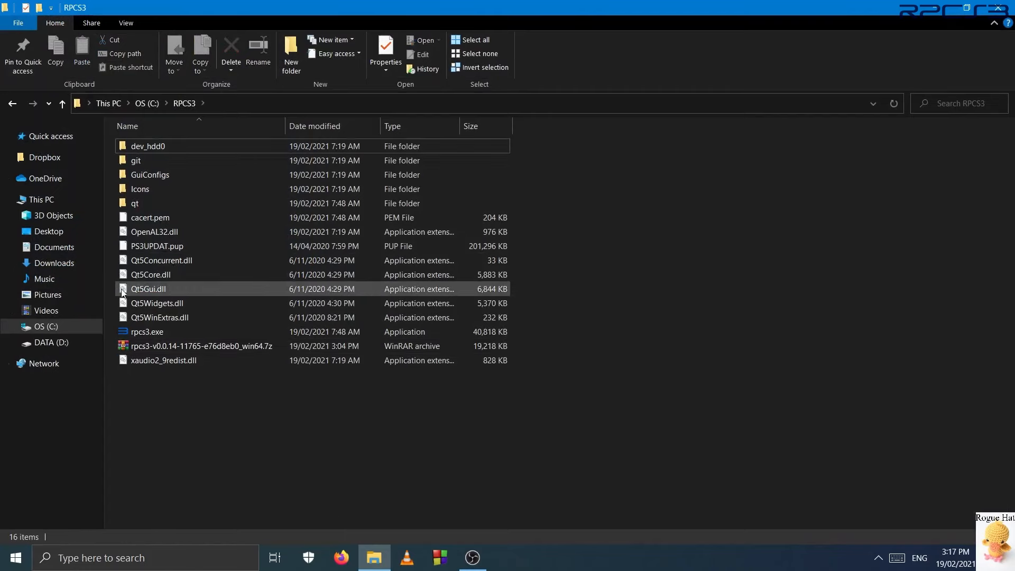
pyautogui.doubleClick(163, 329)
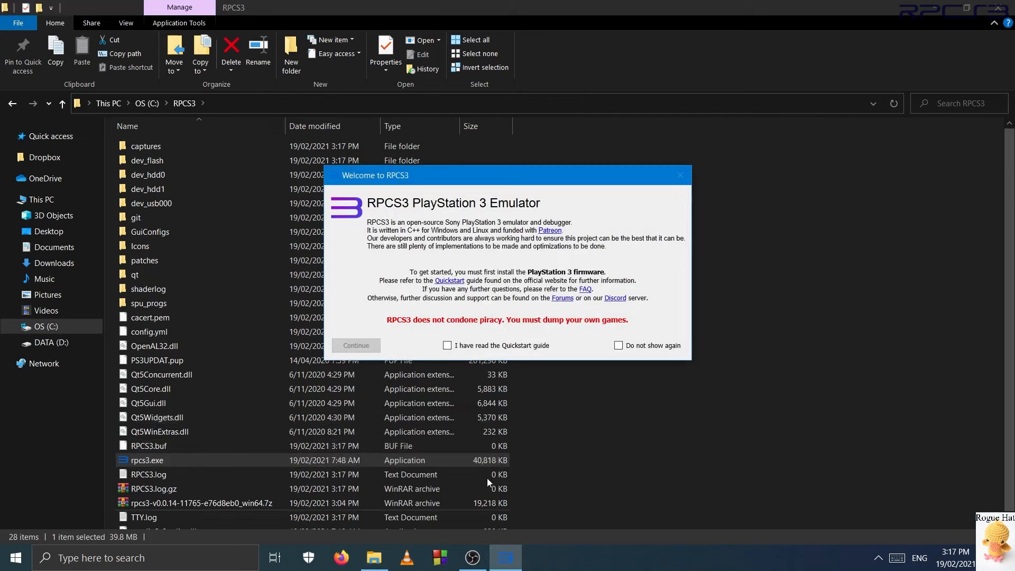
pyautogui.click(447, 345)
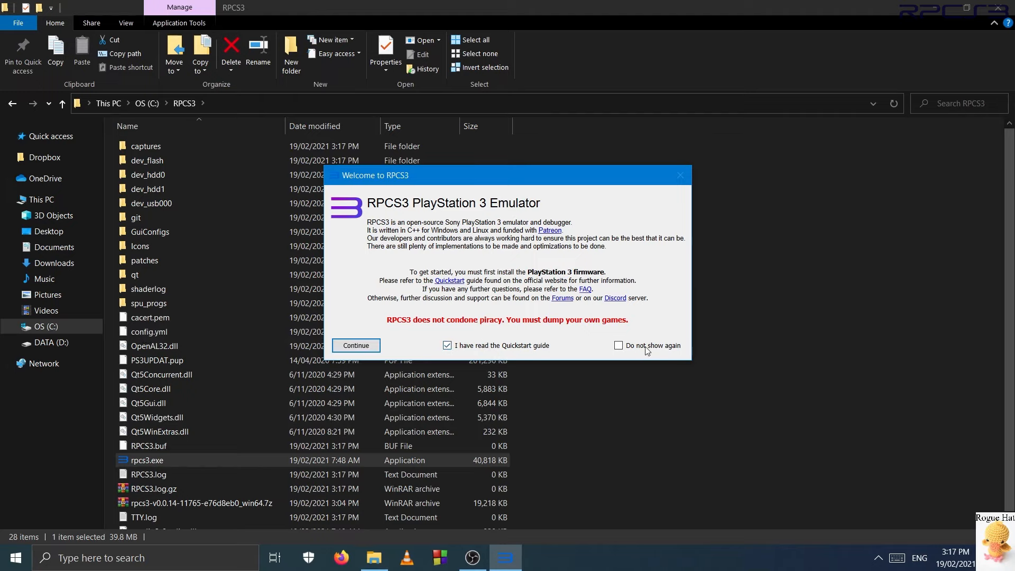
pyautogui.click(357, 345)
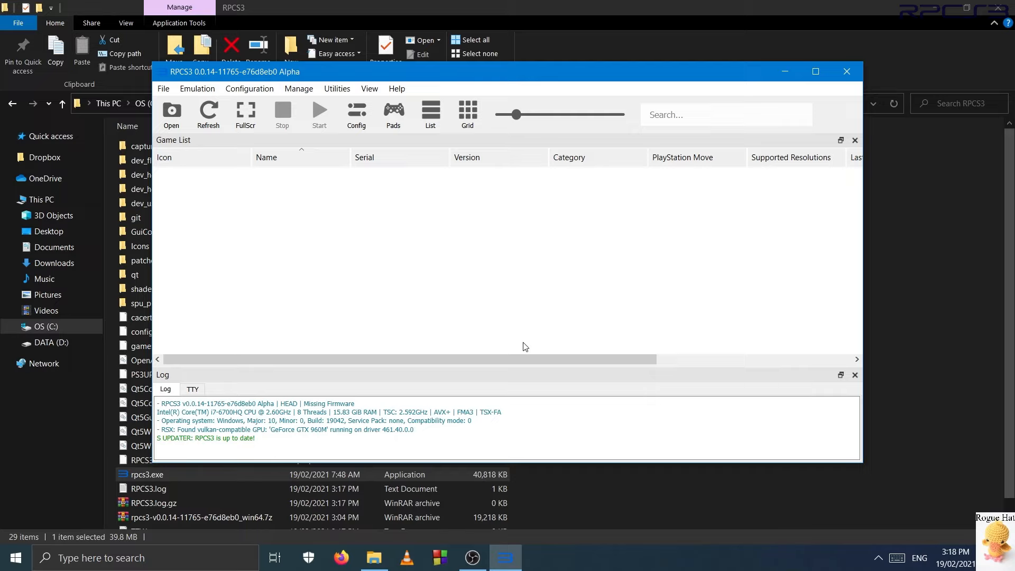
# Switch to File Explorer, examine the contents of the dev_hdd0 folder, and return to the RPCS3 folder
pyautogui.click(163, 89)
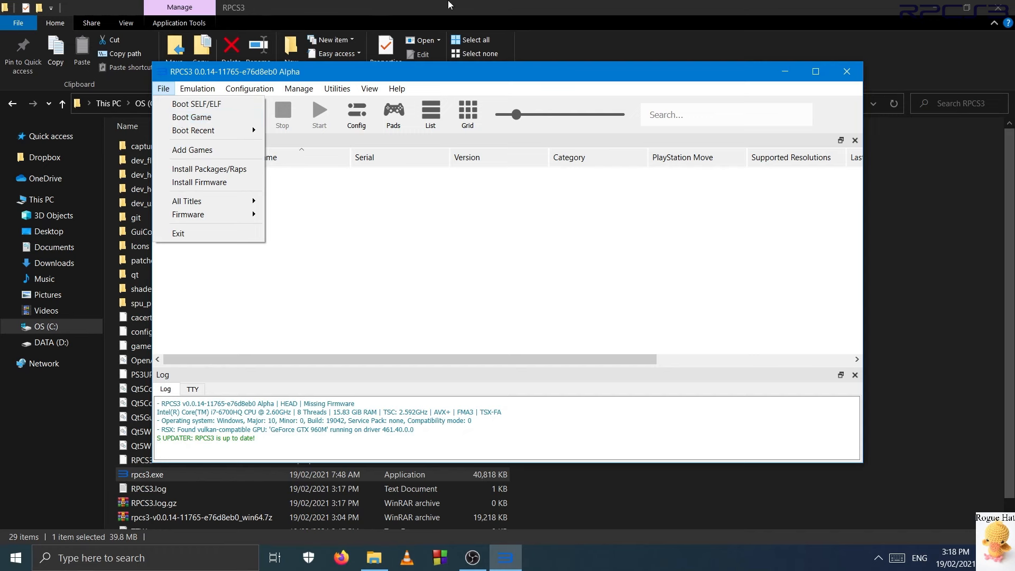
pyautogui.moveTo(448, 2); pyautogui.dragTo(448, 6)
pyautogui.click(568, 10)
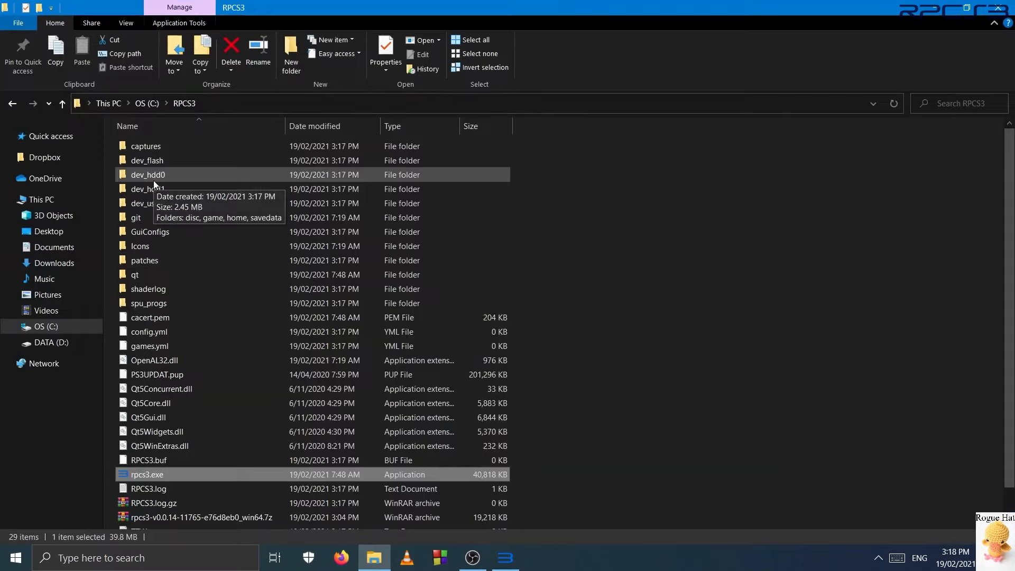
pyautogui.doubleClick(153, 177)
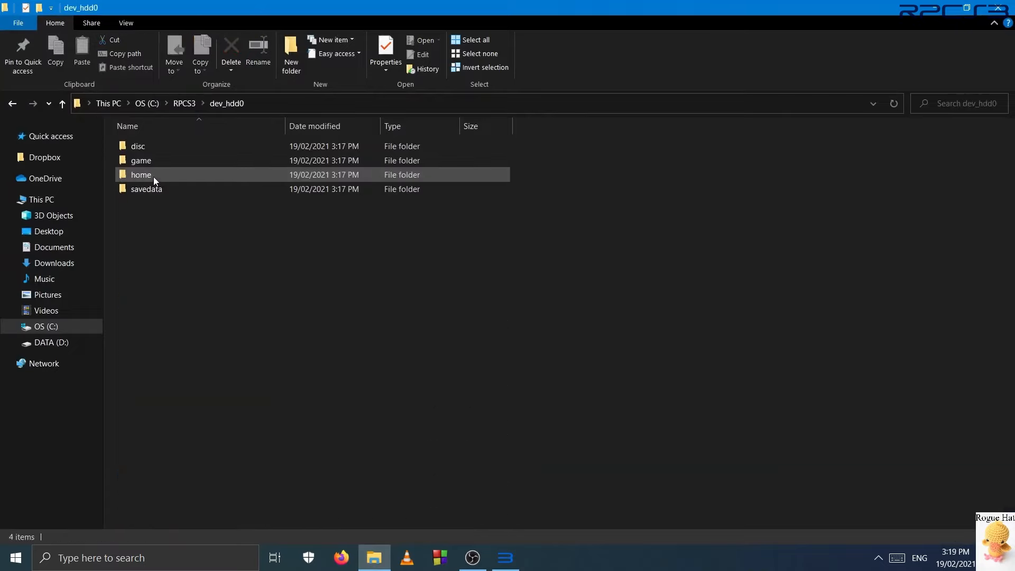
pyautogui.click(191, 105)
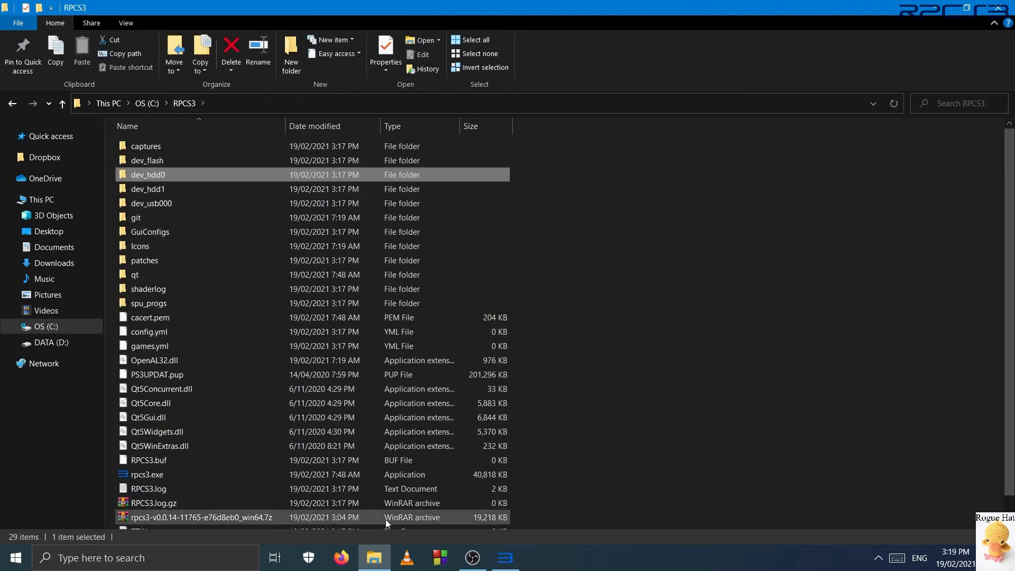
# Switch from File Explorer to the RPCS3 window
pyautogui.click(503, 557)
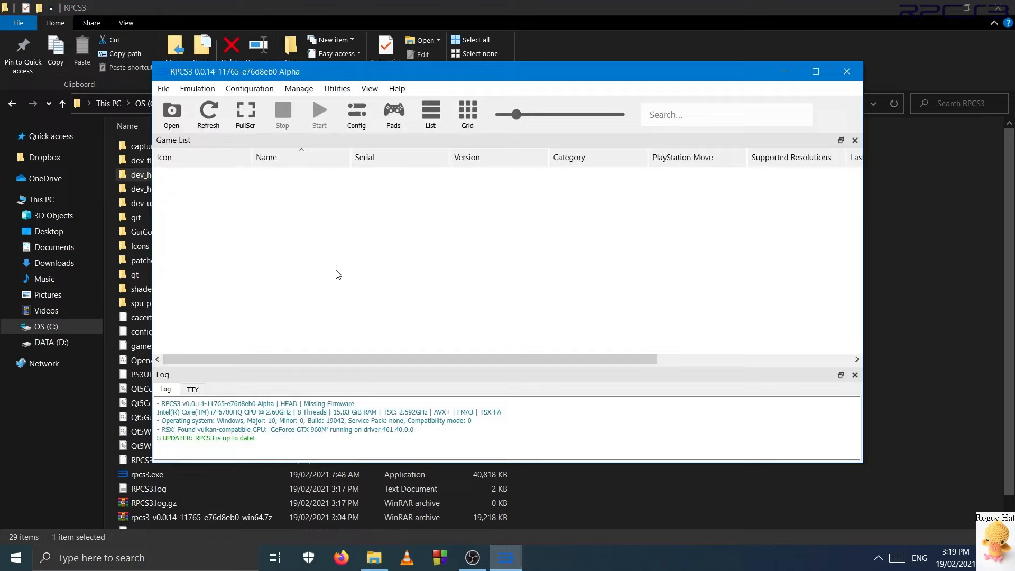
pyautogui.click(164, 88)
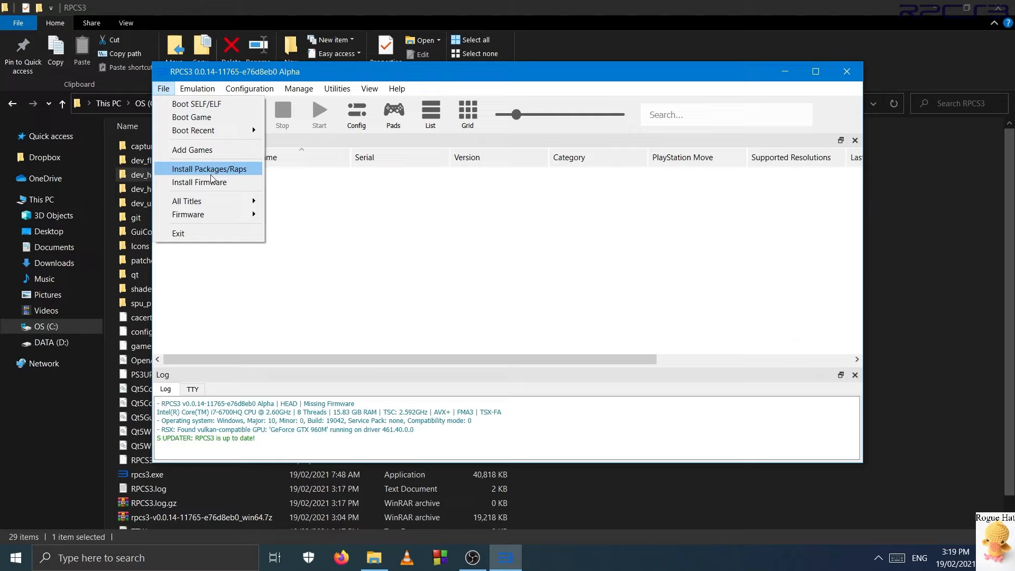
pyautogui.click(224, 183)
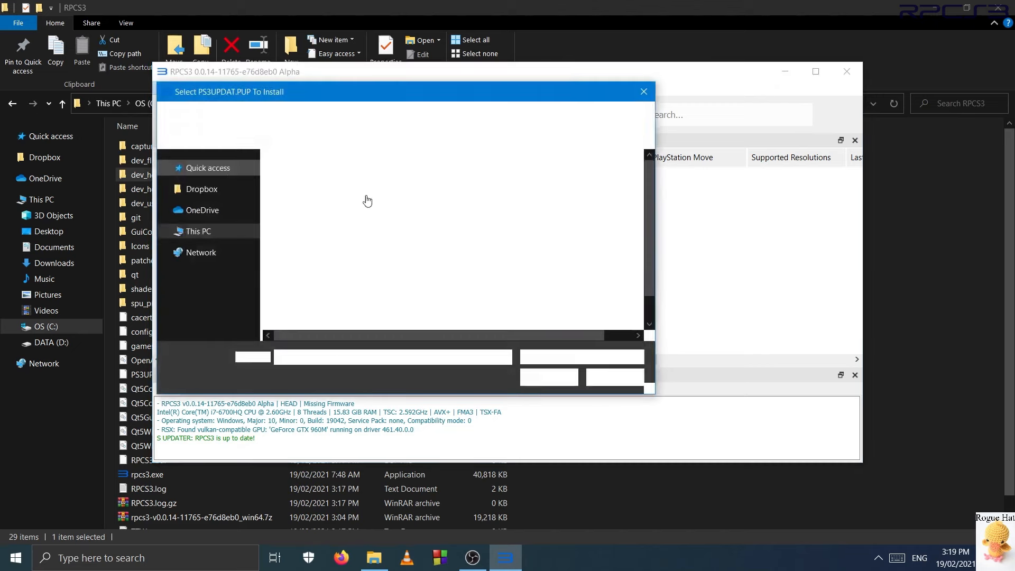
pyautogui.scroll(-2, 457, 280)
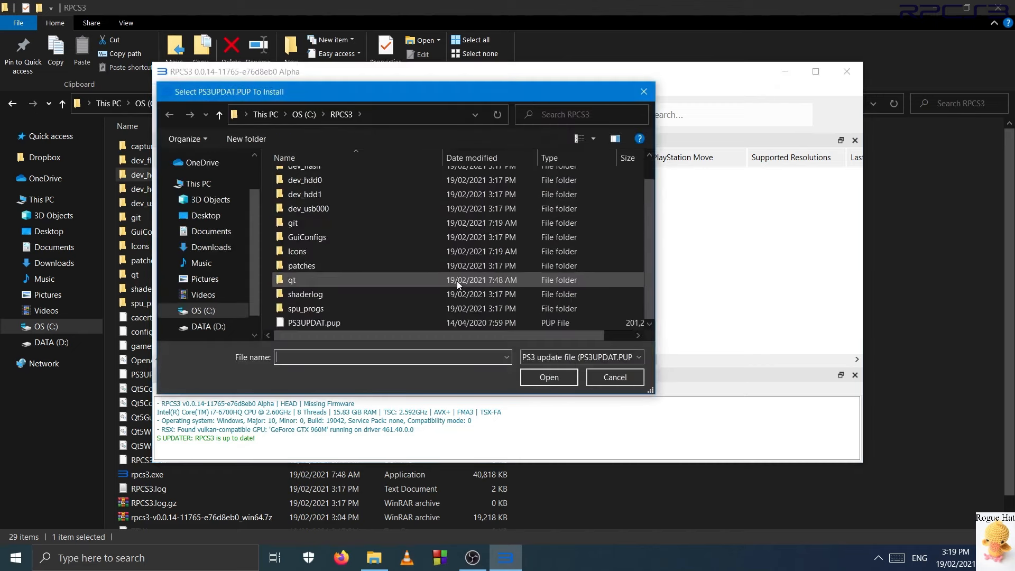
pyautogui.doubleClick(318, 322)
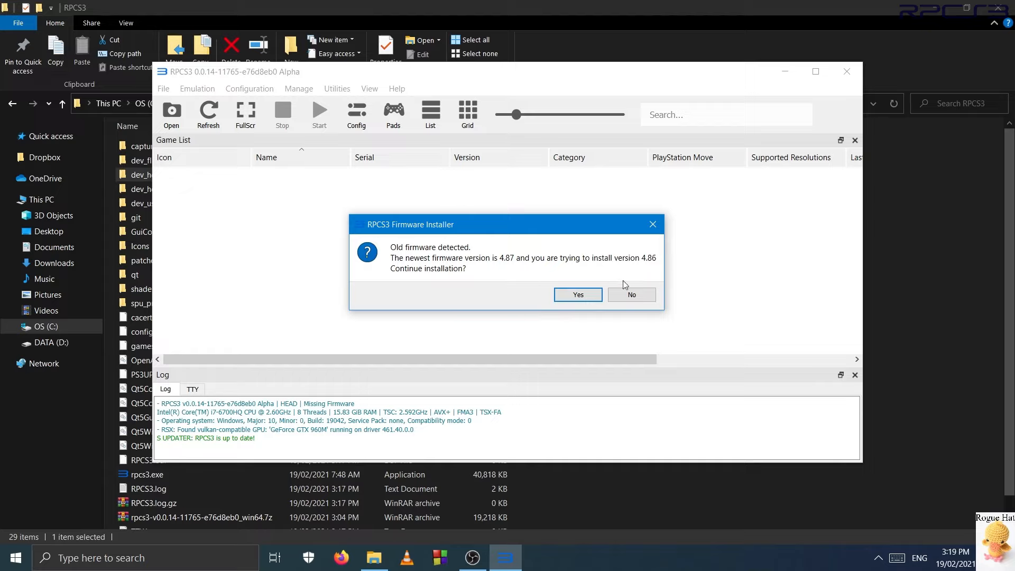
pyautogui.click(650, 296)
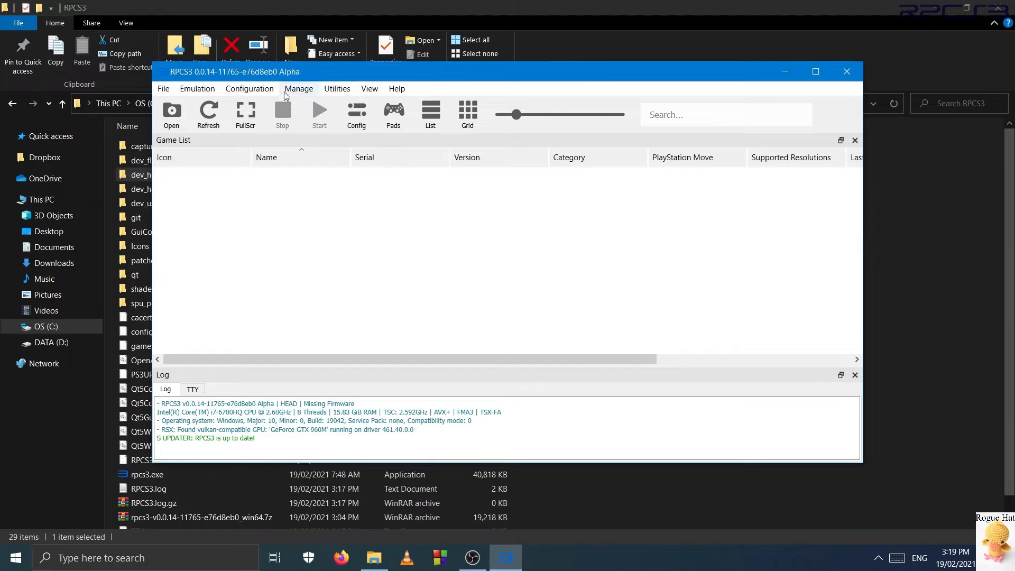
pyautogui.click(164, 89)
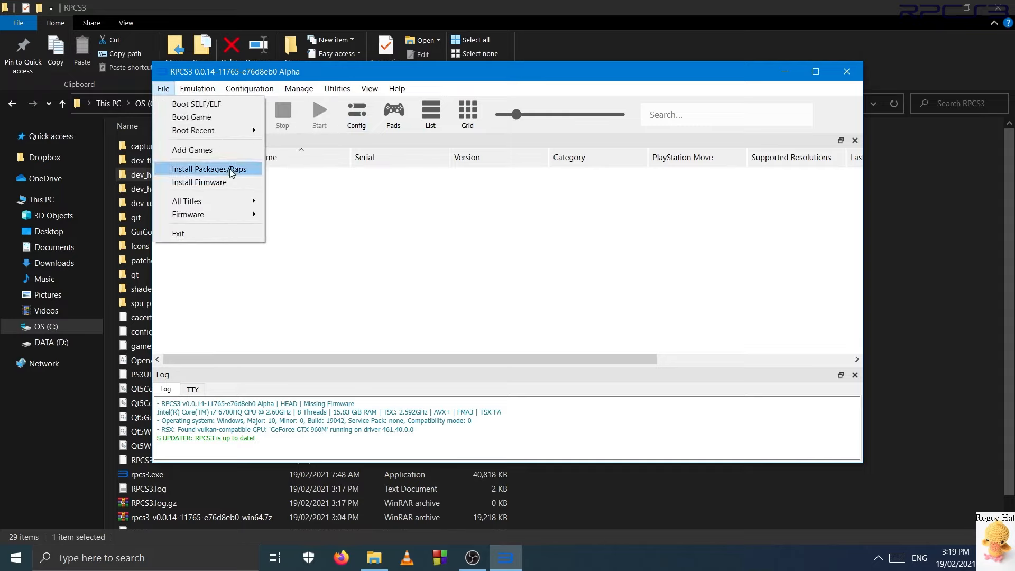
pyautogui.click(338, 437)
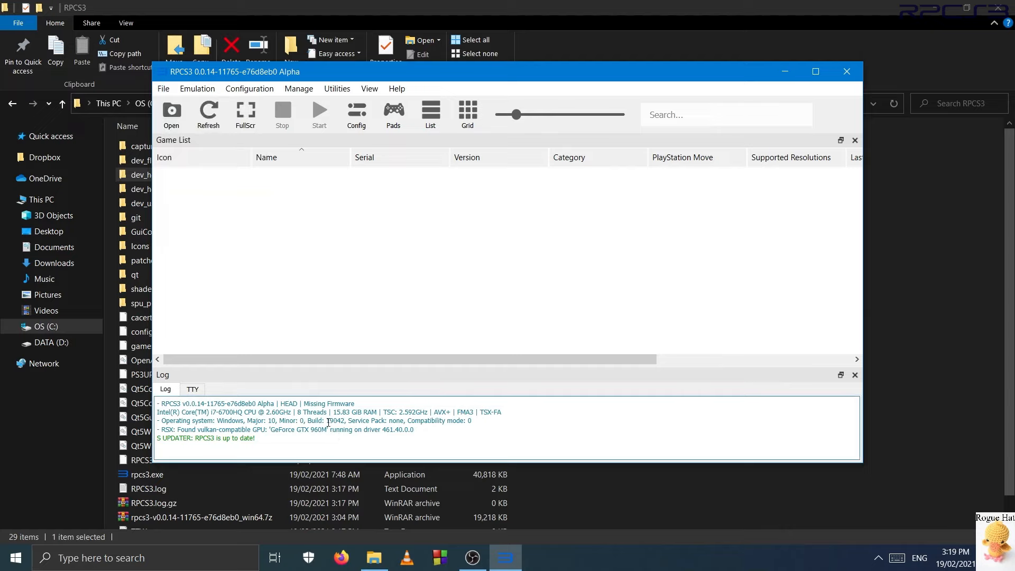
# Install the PS3 firmware from PS3UPDAT.pup, accept the older version 4.86, and dismiss the success message
pyautogui.click(249, 88)
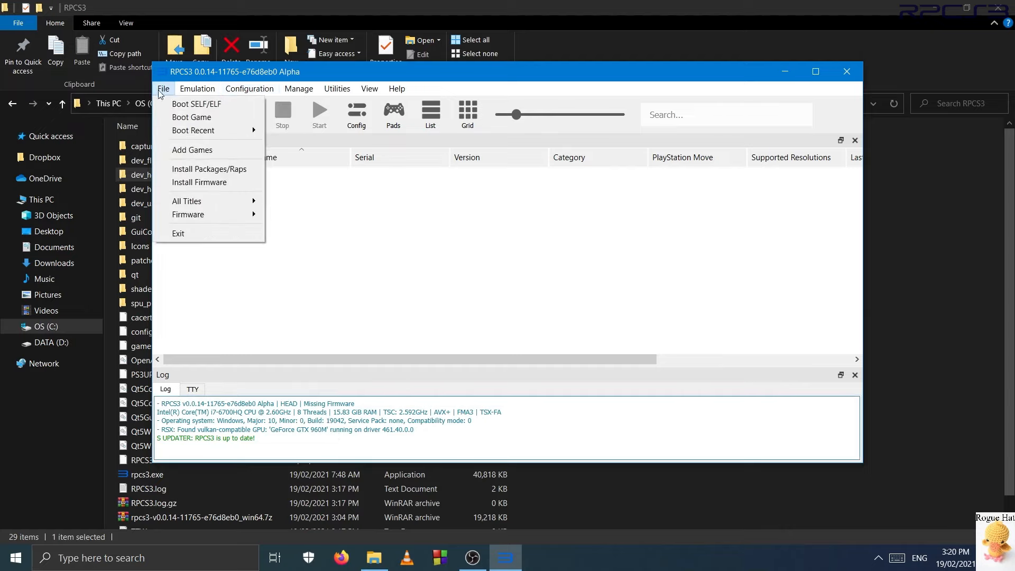
pyautogui.click(243, 182)
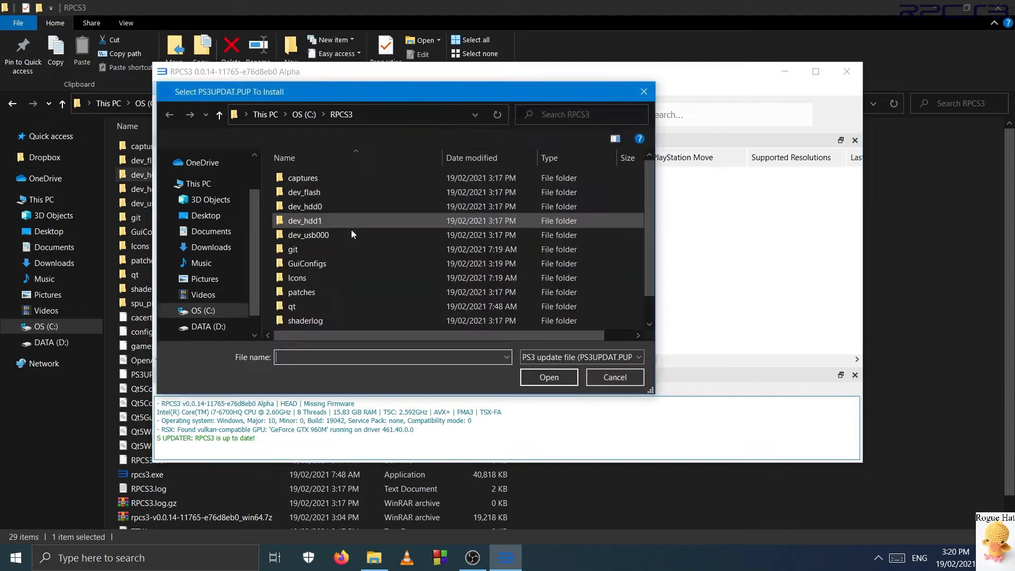
pyautogui.scroll(-1, 354, 300)
pyautogui.doubleClick(350, 318)
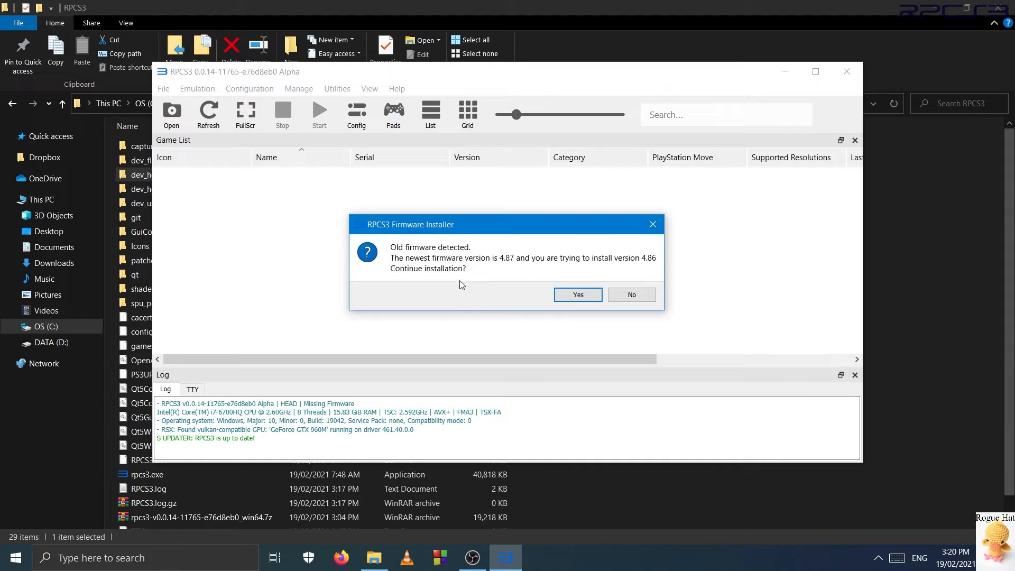
pyautogui.click(563, 300)
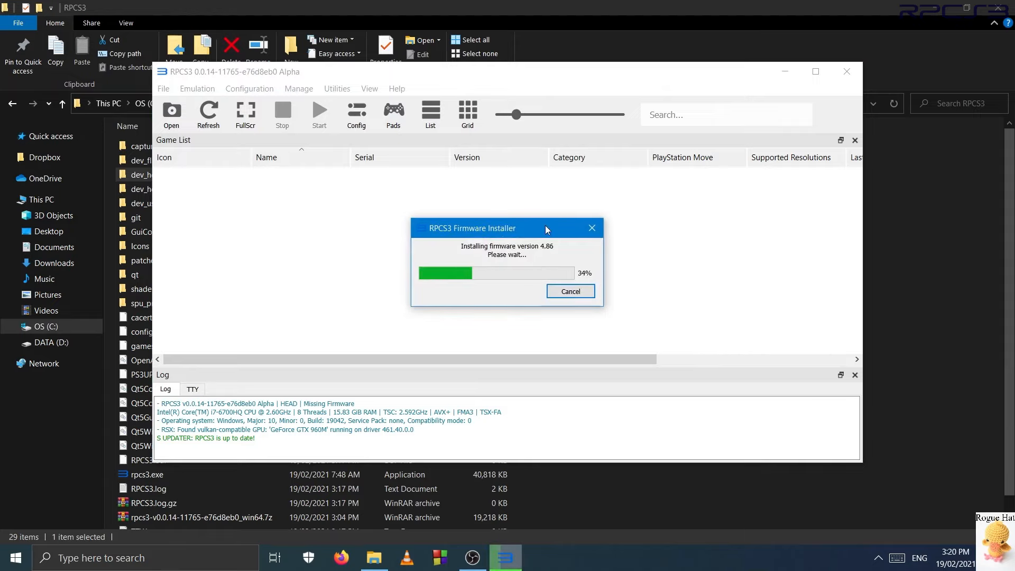
pyautogui.moveTo(546, 229); pyautogui.dragTo(474, 365)
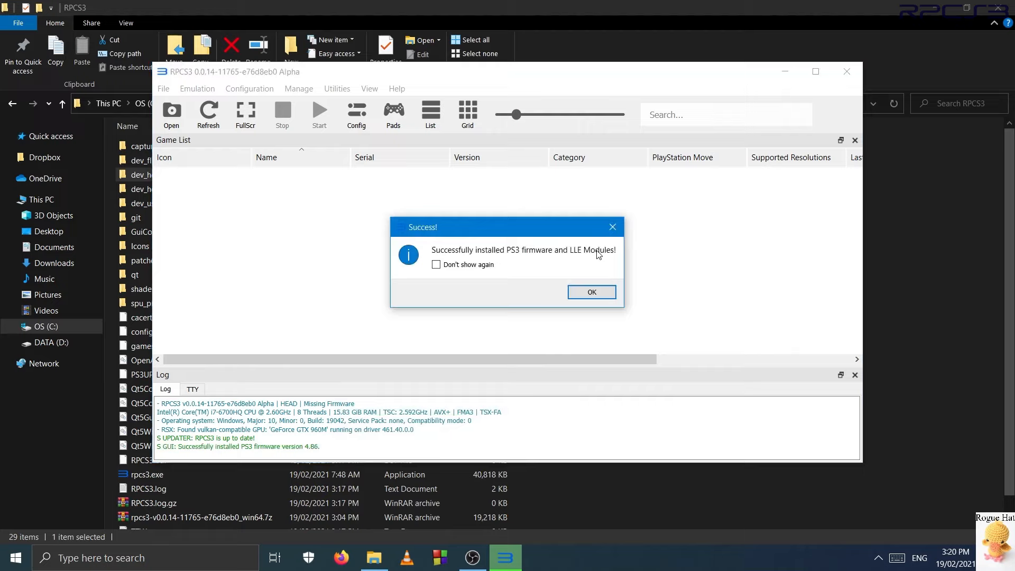
pyautogui.click(606, 291)
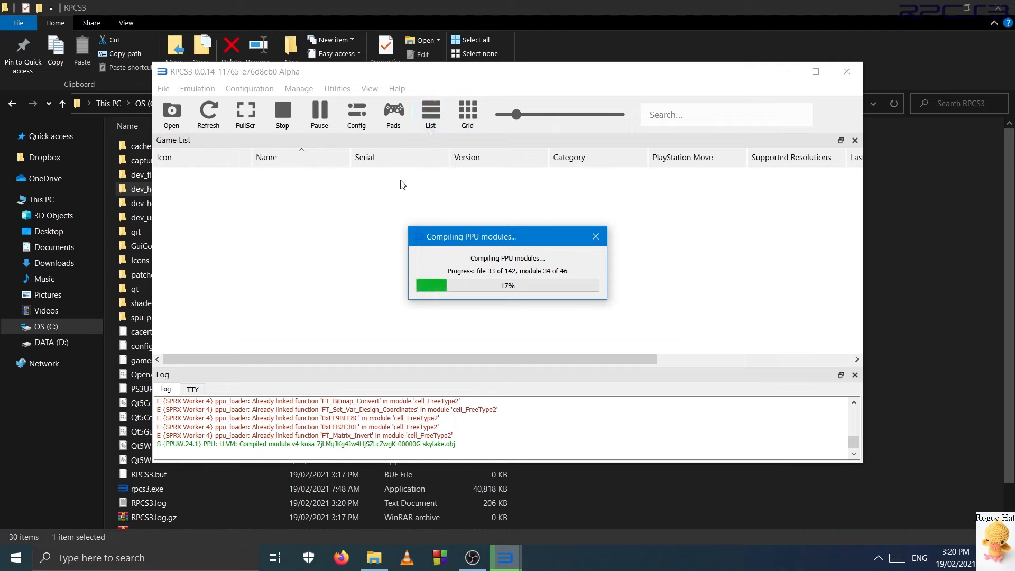
# Examine the cache management commands for all titles and firmware, plus the available emulation commands and configuration categories
pyautogui.click(369, 88)
pyautogui.click(604, 118)
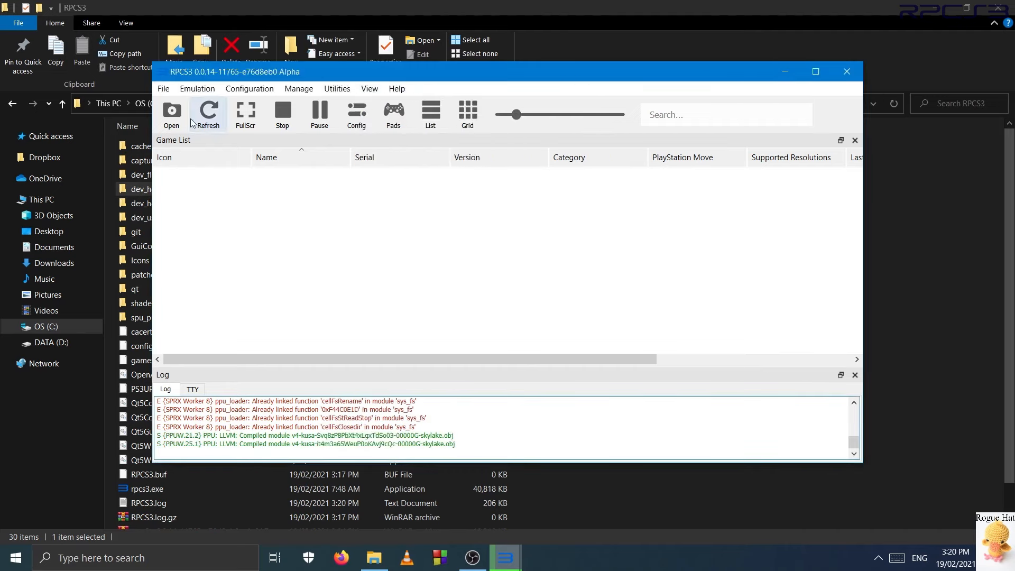
pyautogui.click(163, 88)
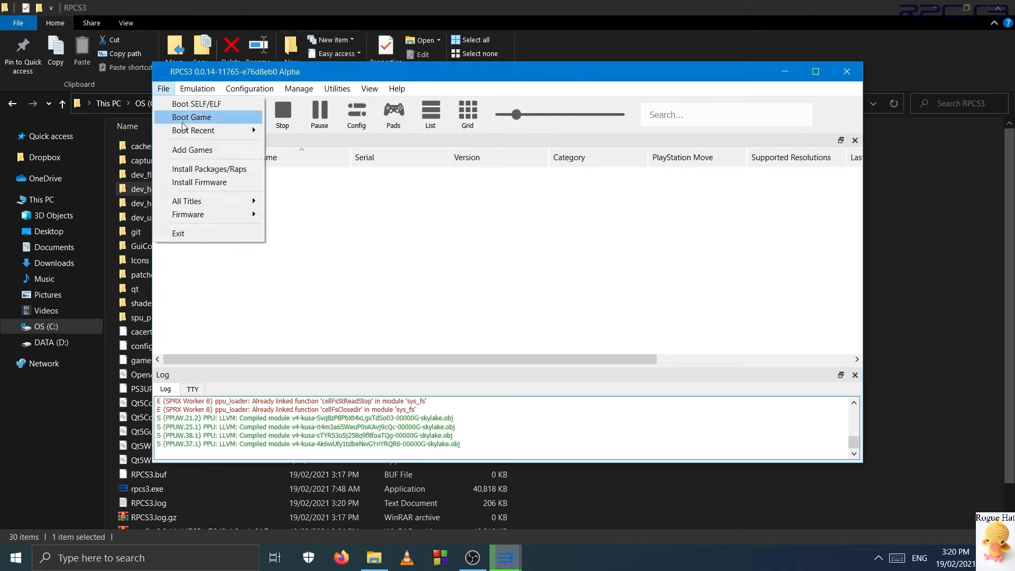
pyautogui.moveTo(228, 201)
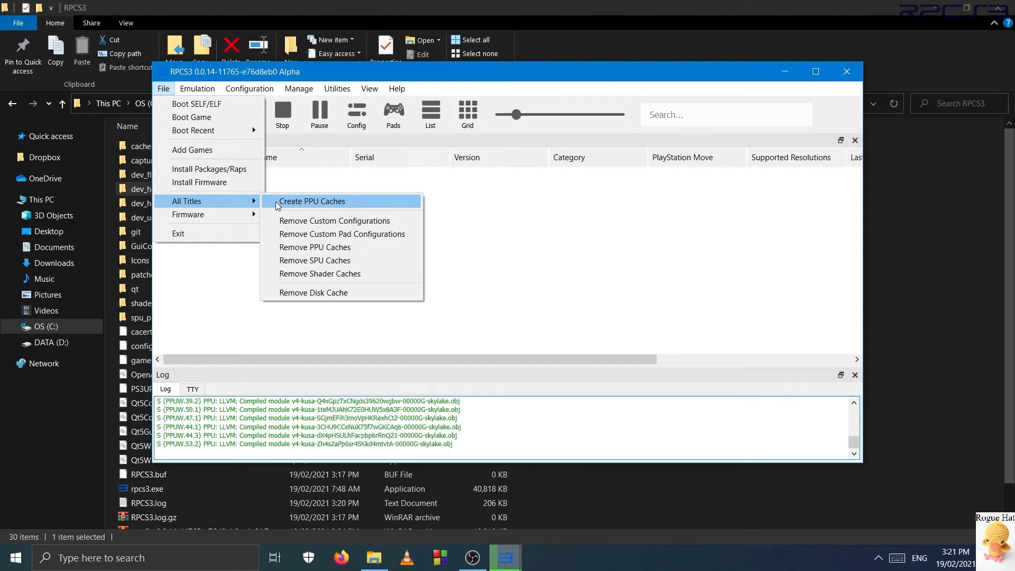
pyautogui.click(278, 204)
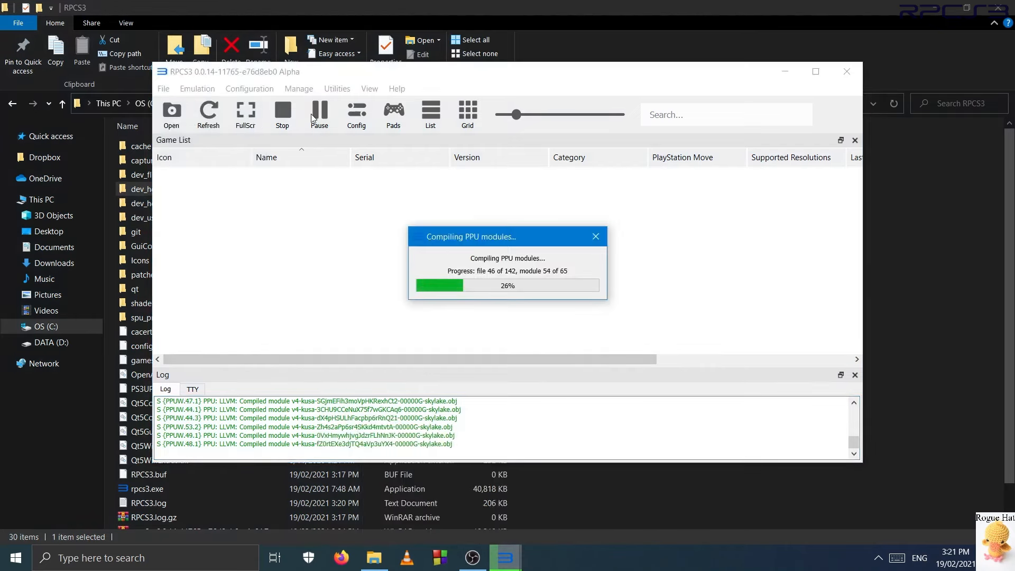
pyautogui.click(163, 89)
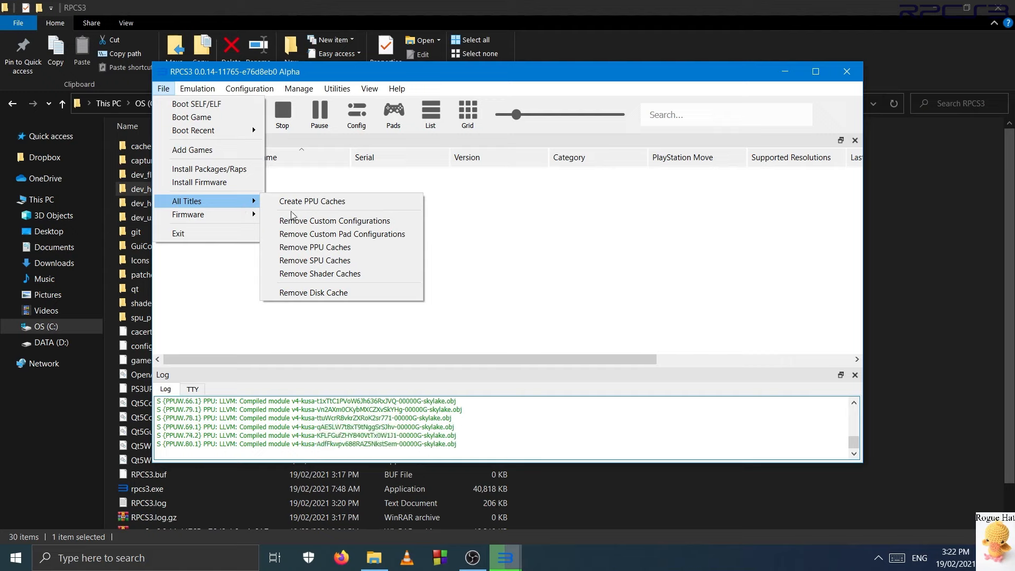
pyautogui.moveTo(254, 218)
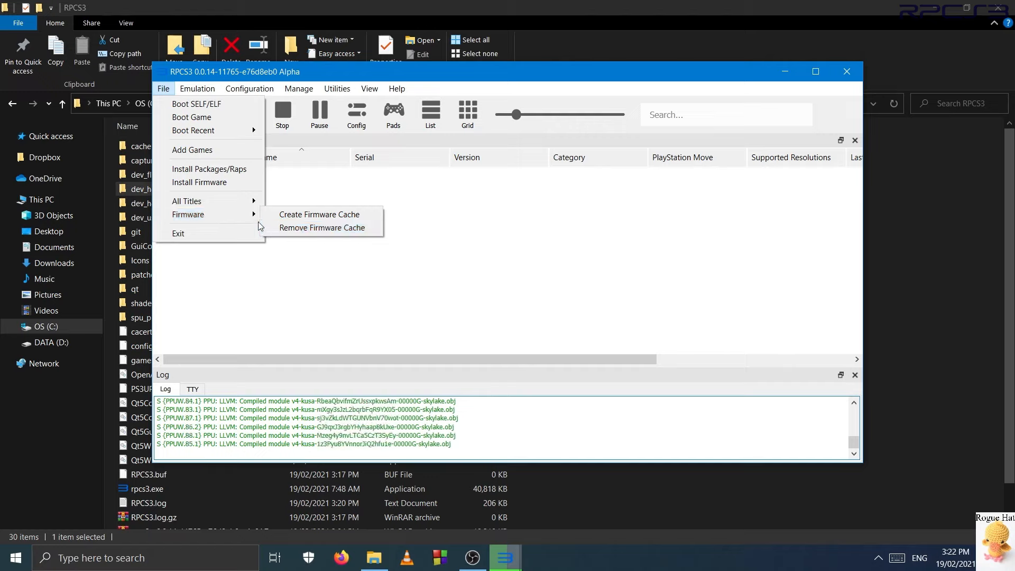
pyautogui.moveTo(209, 88)
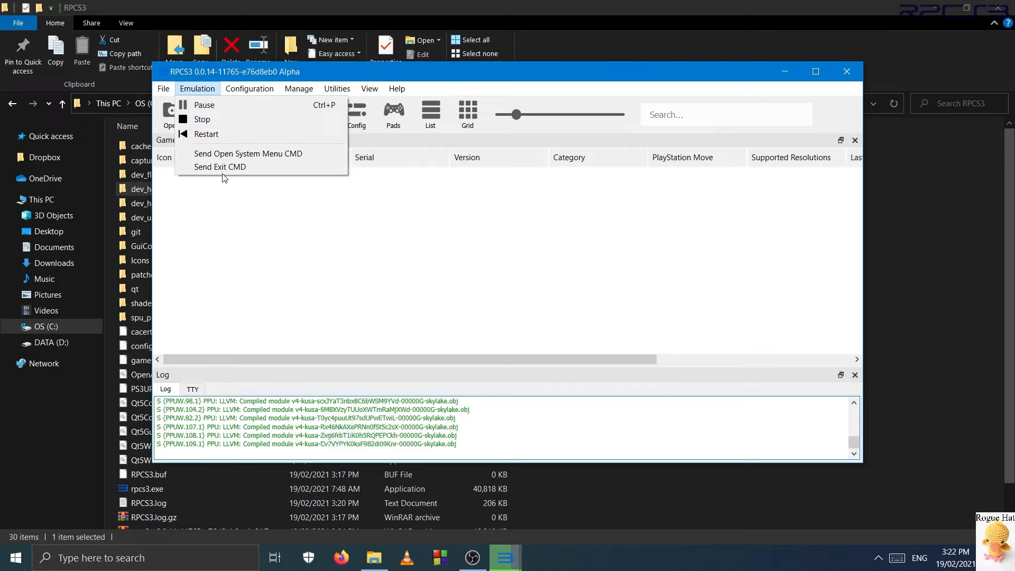
pyautogui.moveTo(262, 86)
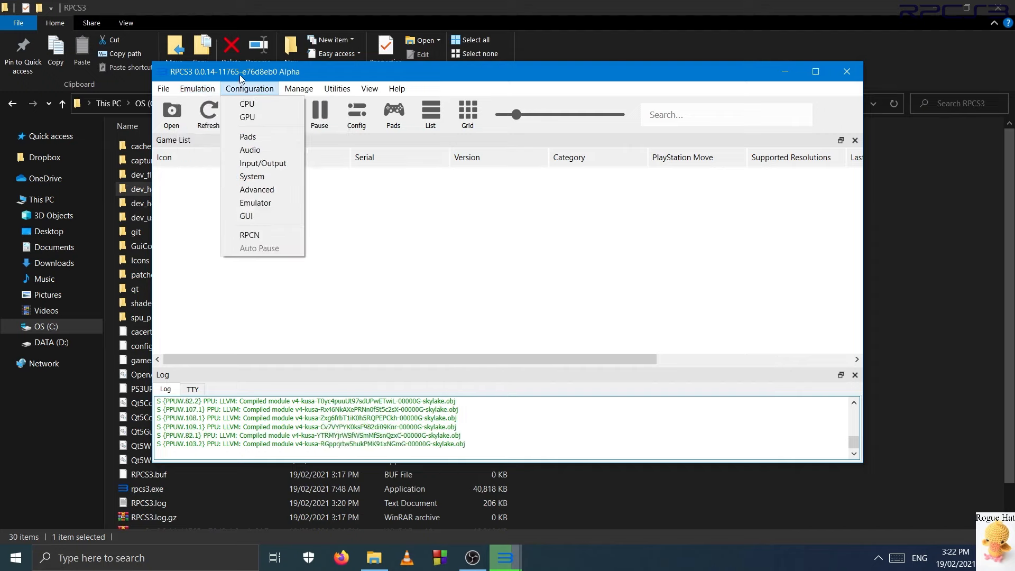
pyautogui.moveTo(299, 88)
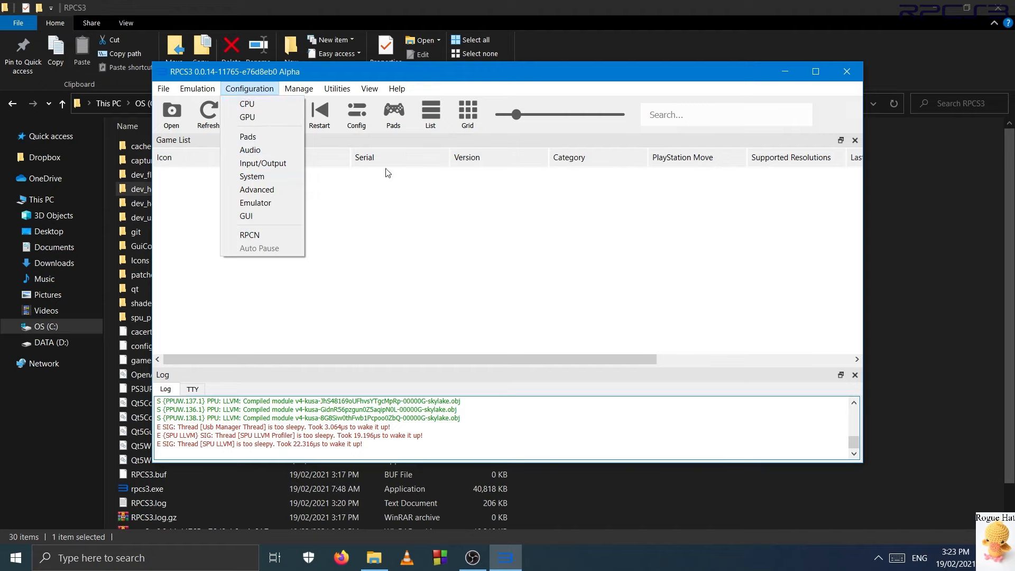
# Open the emulator's CPU settings and reposition the Settings window
pyautogui.click(268, 89)
pyautogui.click(269, 90)
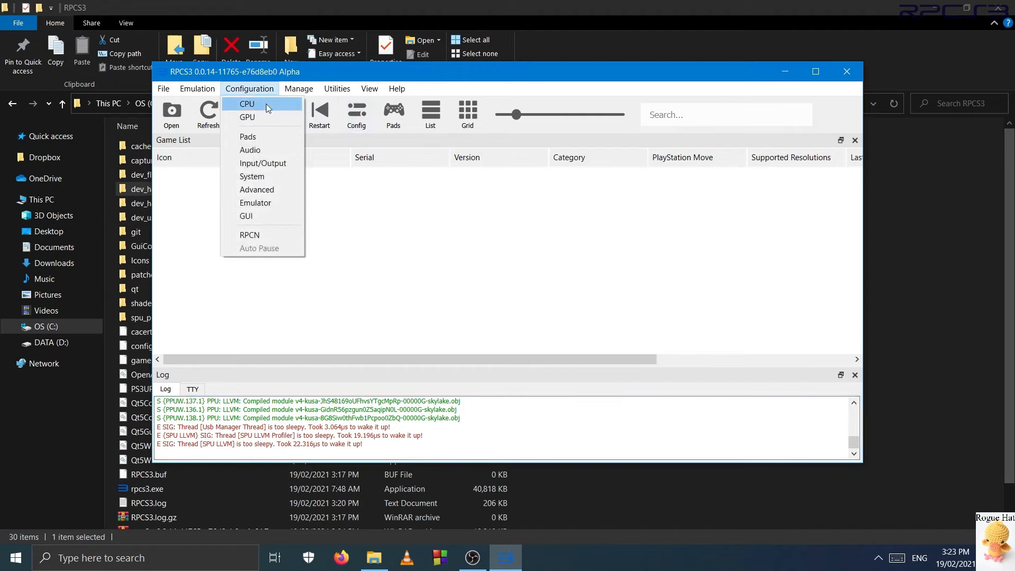
pyautogui.click(266, 104)
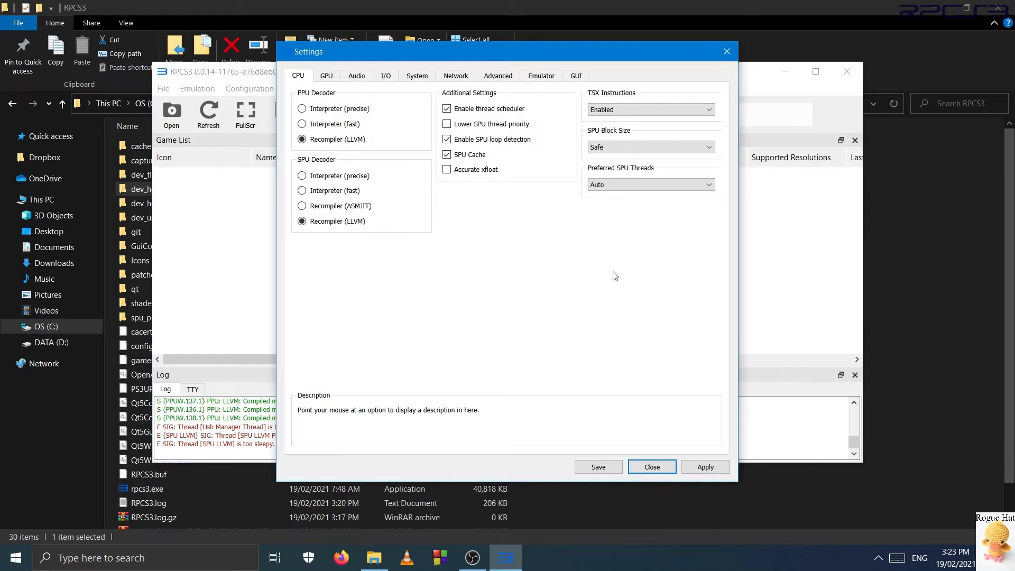
pyautogui.moveTo(585, 51); pyautogui.dragTo(614, 91)
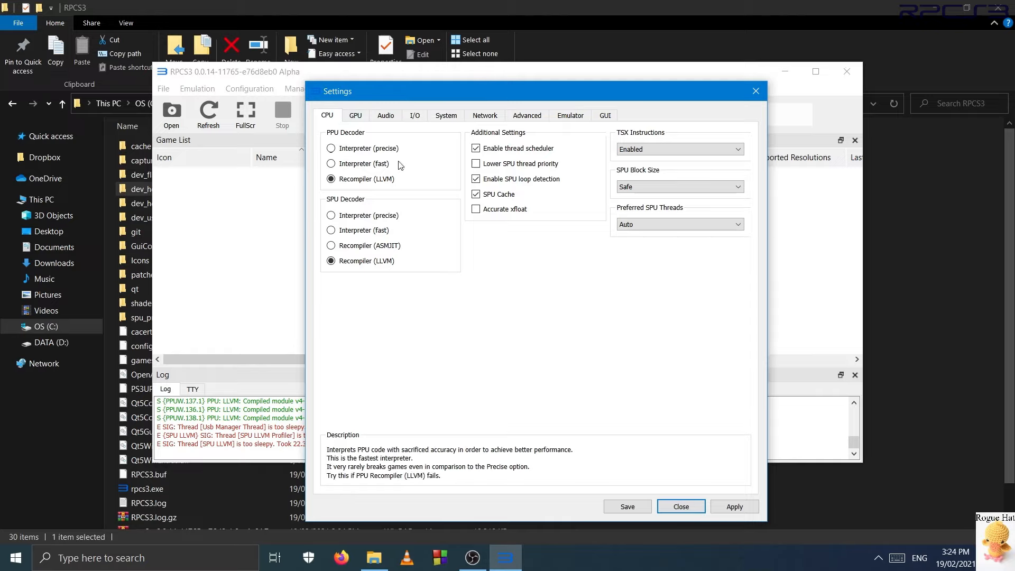
# Try Interpreter (precise) for the PPU and SPU decoders, and return both to Recompiler (LLVM)
pyautogui.click(376, 150)
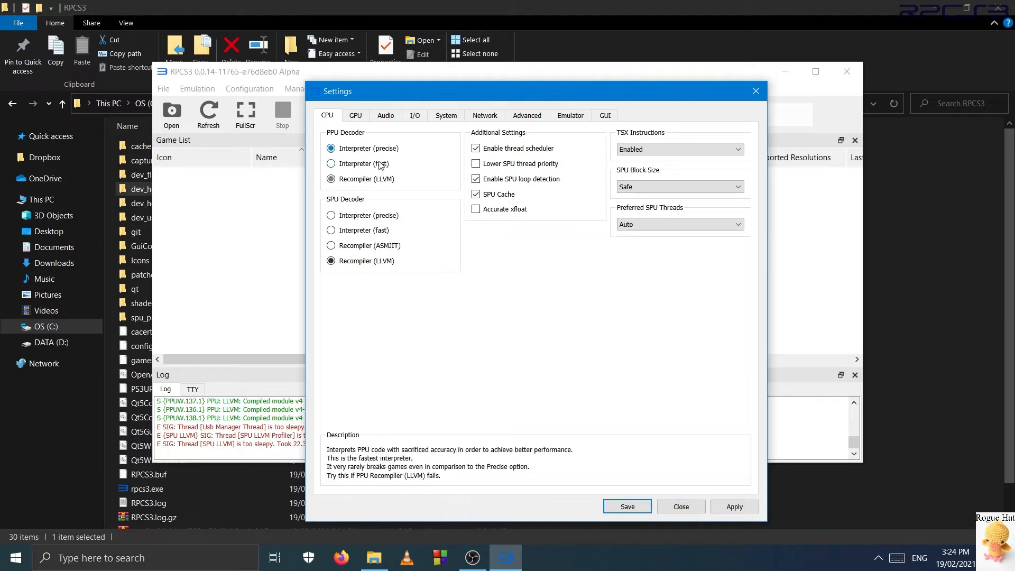
pyautogui.click(371, 215)
pyautogui.click(365, 260)
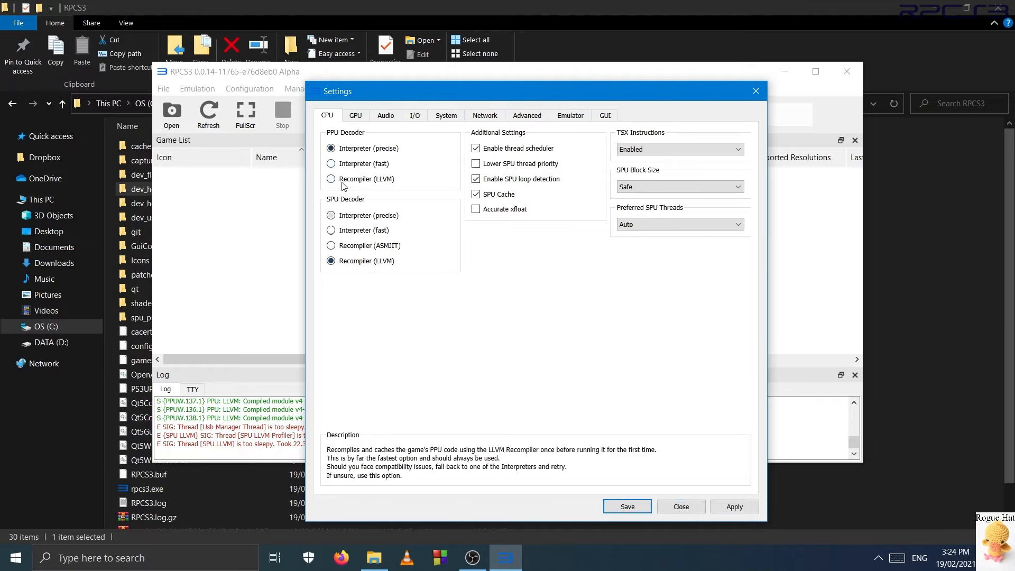
pyautogui.click(360, 179)
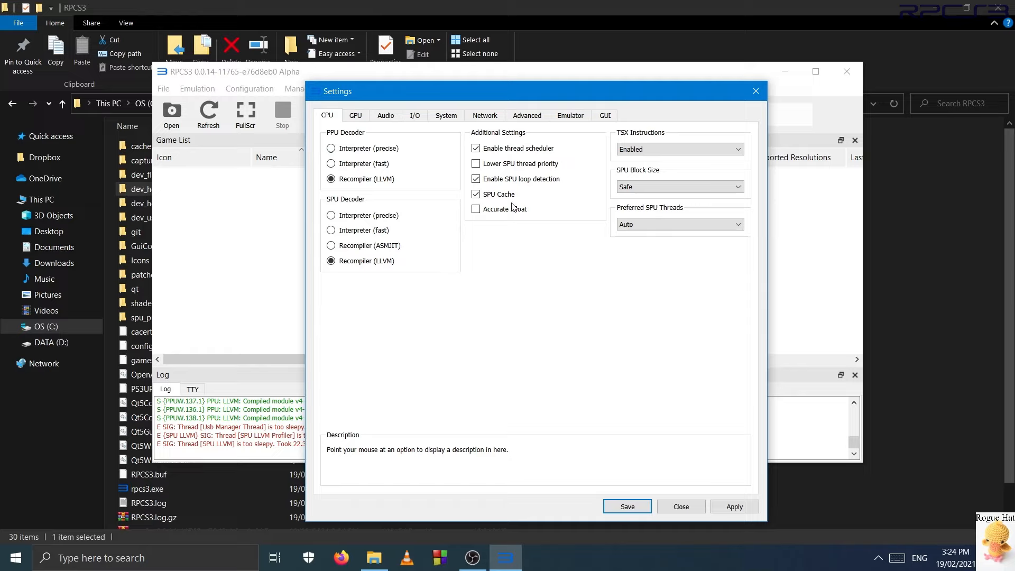
# Alternate the SPU decoder between Recompiler (ASMJIT) and Recompiler (LLVM), ending on Recompiler (LLVM)
pyautogui.click(361, 247)
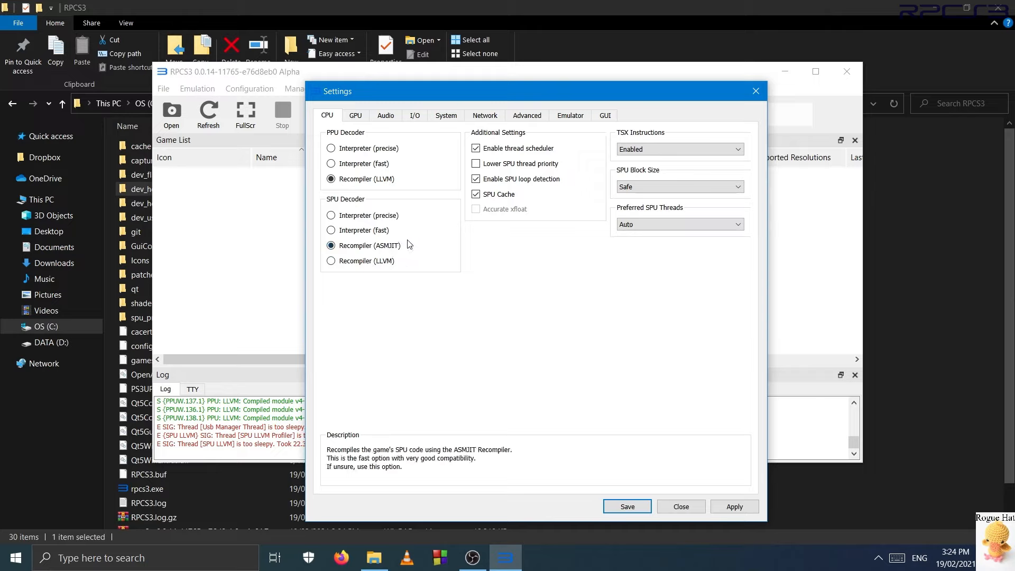
pyautogui.click(369, 263)
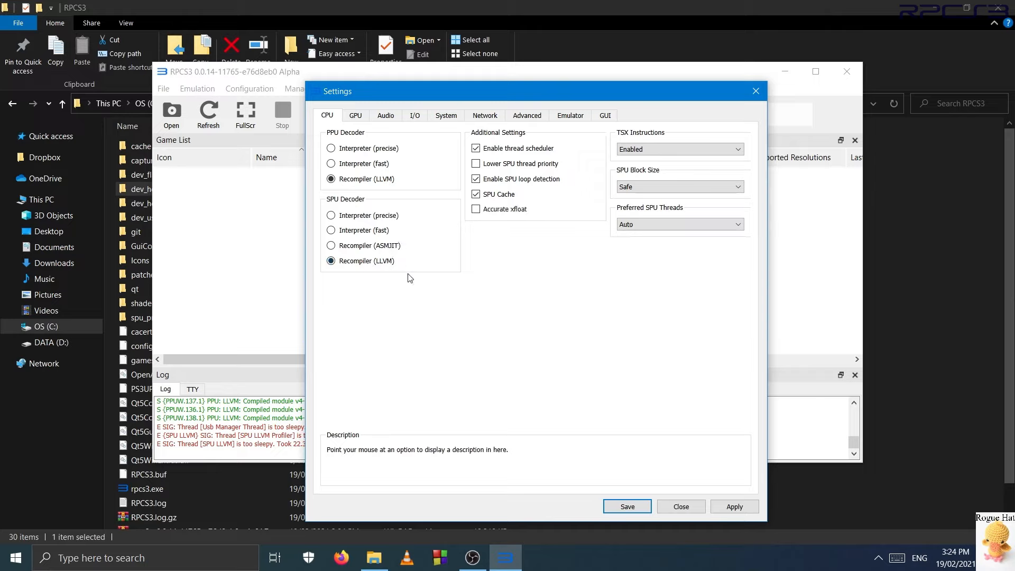
pyautogui.click(395, 247)
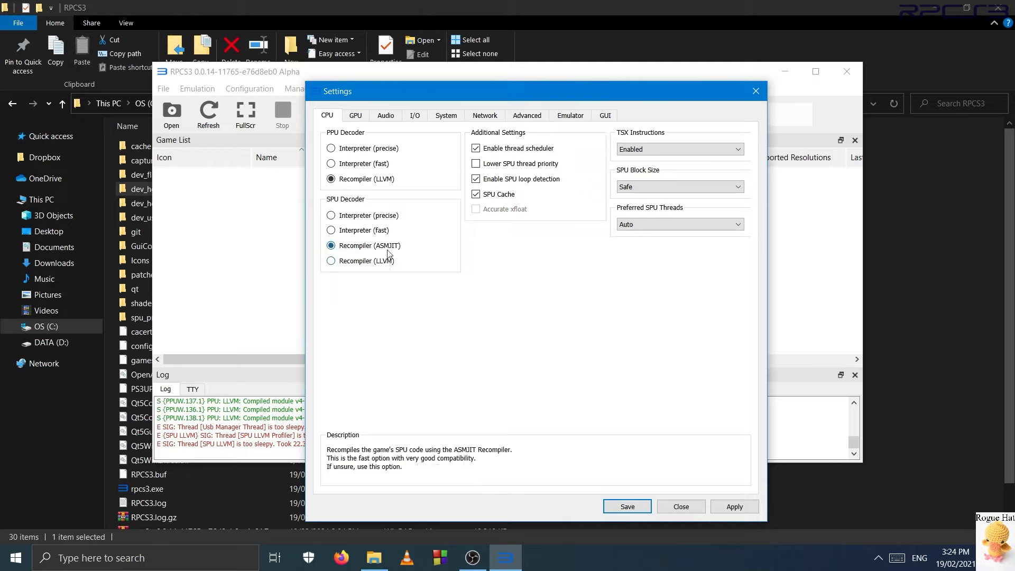
pyautogui.click(388, 263)
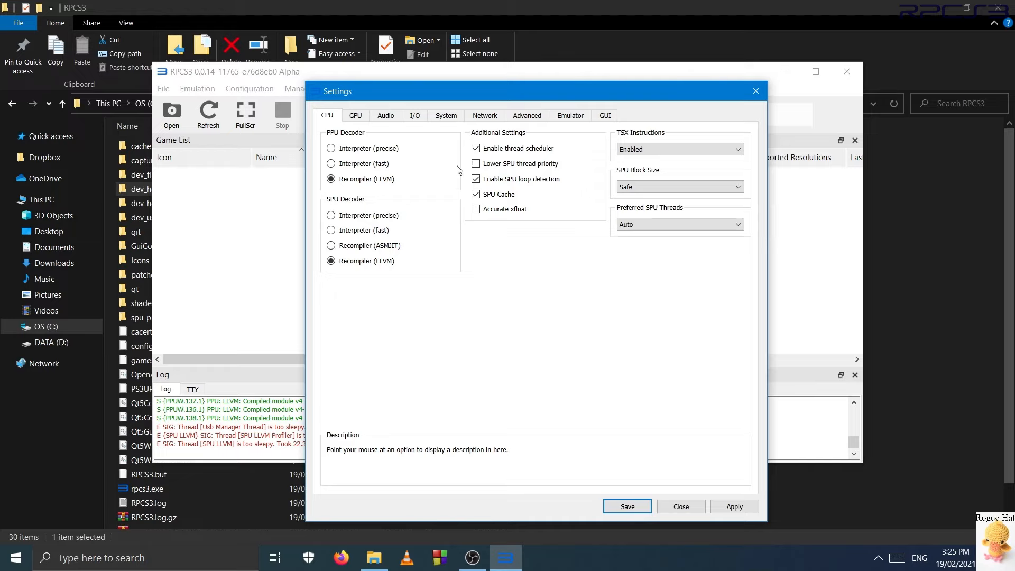
# Try enabling Accurate xfloat, turn it back off, and look over the TSX Instructions options
pyautogui.moveTo(530, 152)
pyautogui.moveTo(513, 170)
pyautogui.click(475, 209)
pyautogui.click(502, 210)
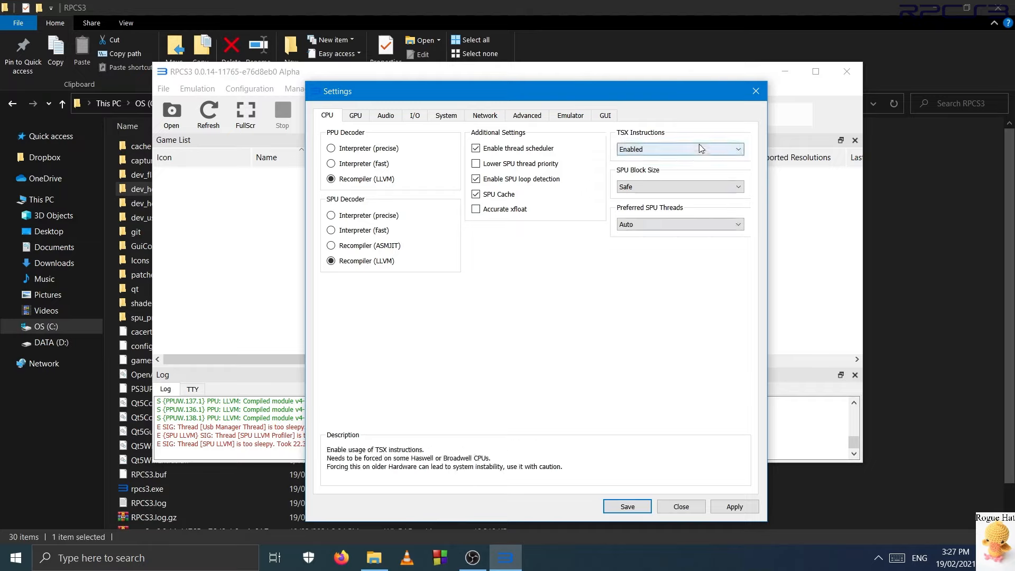
pyautogui.click(671, 146)
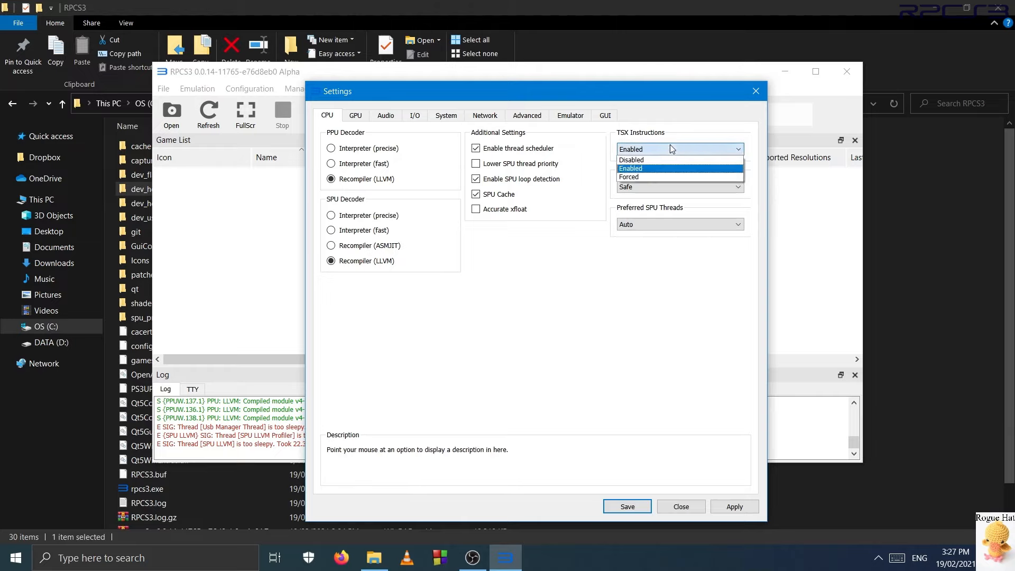
pyautogui.click(671, 145)
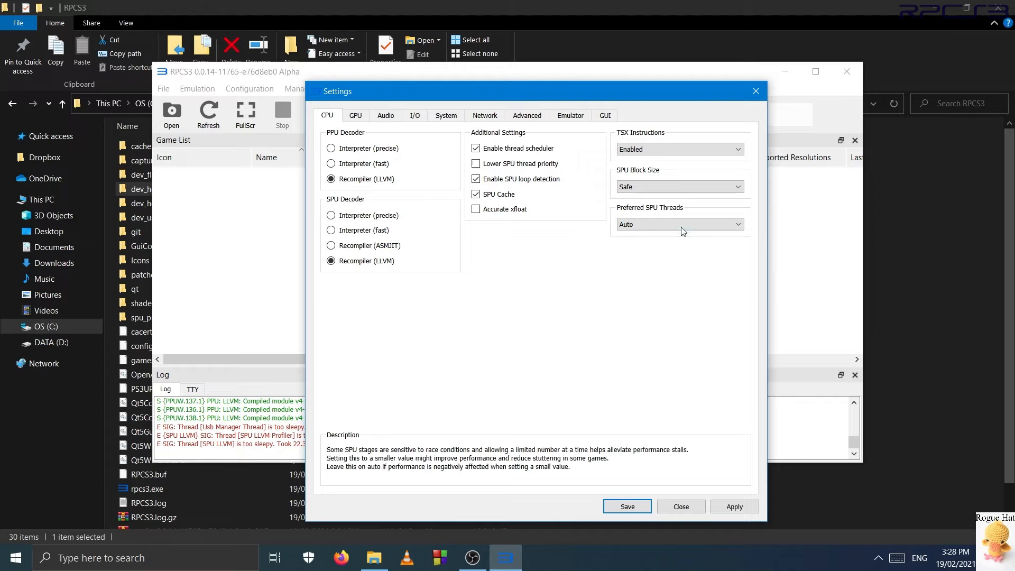
# Try the Giga SPU block size, return it to Safe, and look over the Preferred SPU Threads options
pyautogui.moveTo(635, 188)
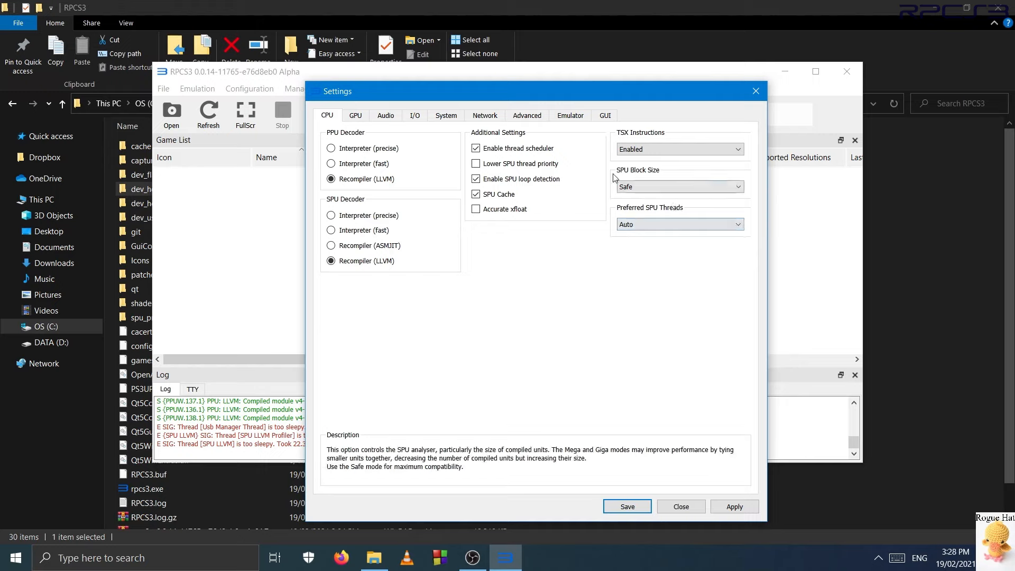
pyautogui.click(668, 187)
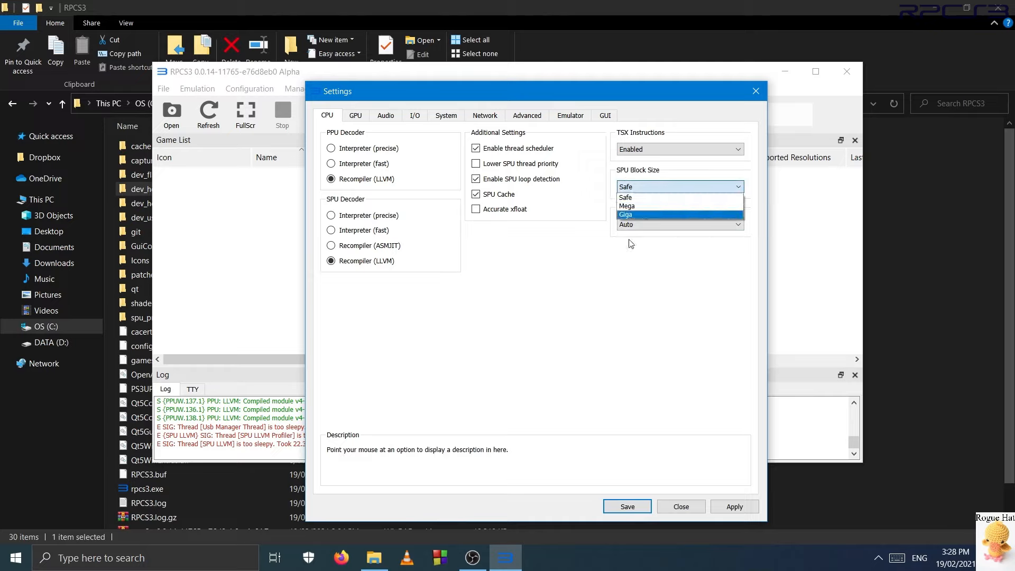
pyautogui.click(596, 284)
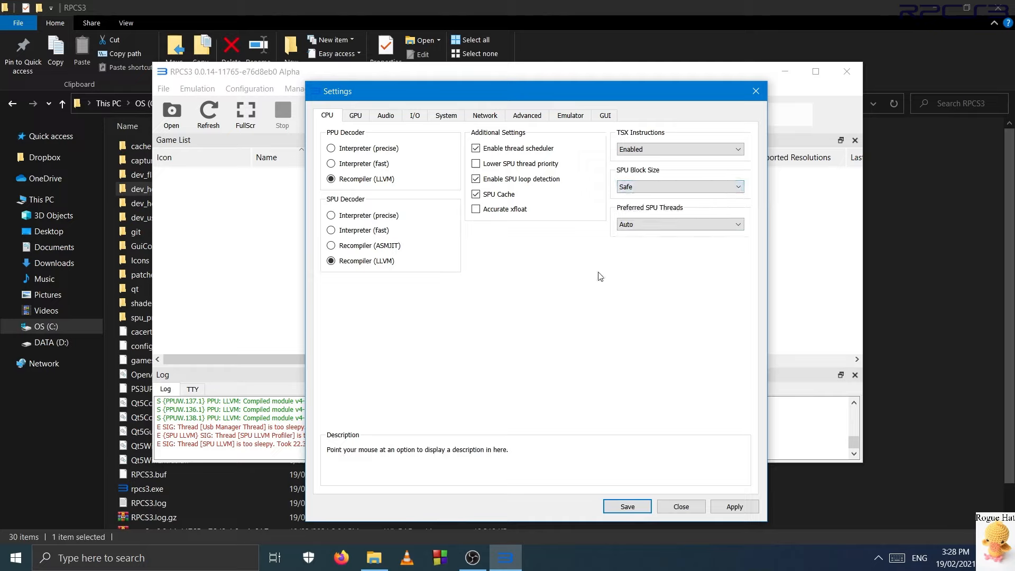
pyautogui.click(729, 188)
pyautogui.click(626, 197)
pyautogui.click(625, 186)
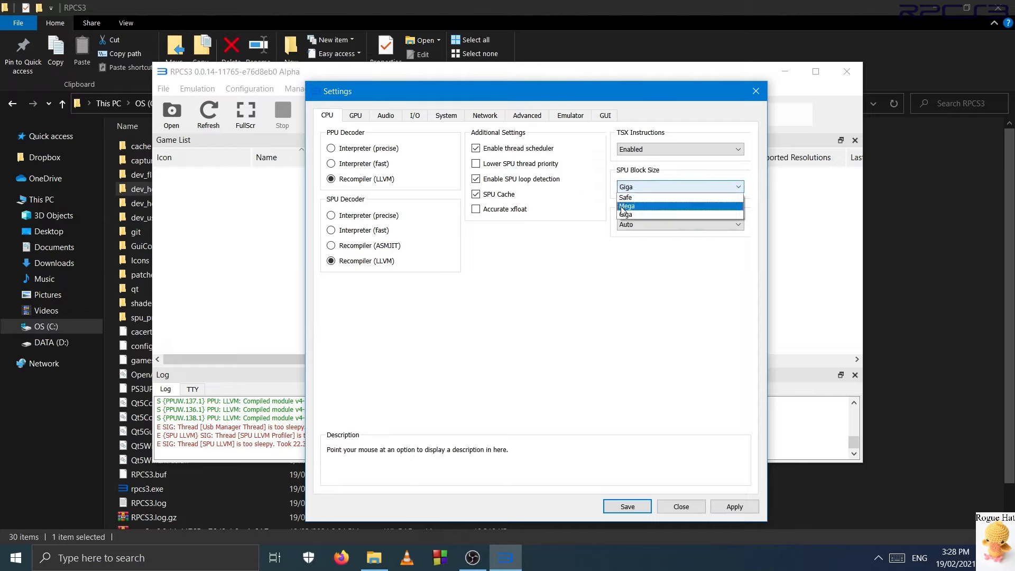
pyautogui.click(624, 199)
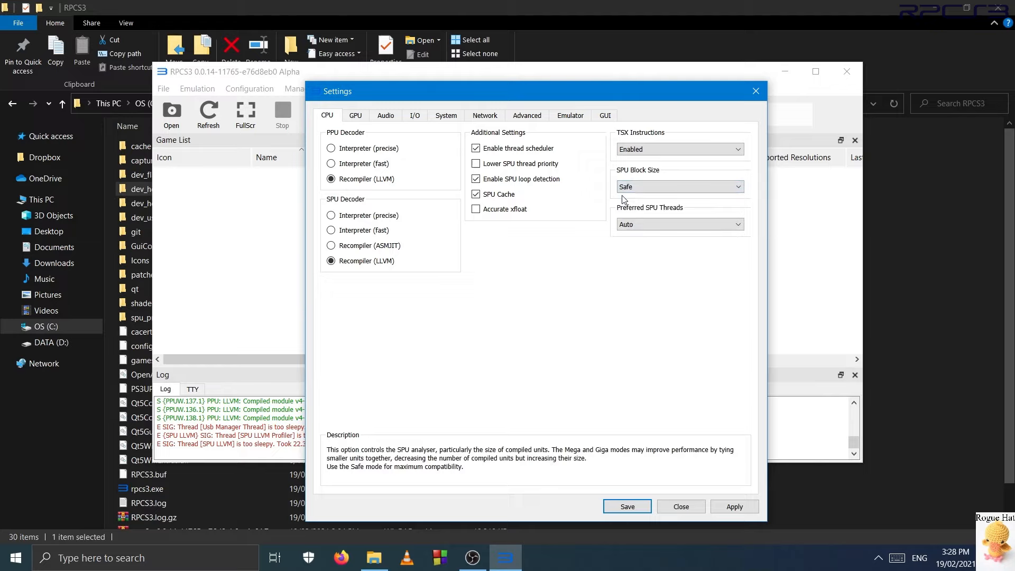
pyautogui.click(652, 189)
pyautogui.click(650, 189)
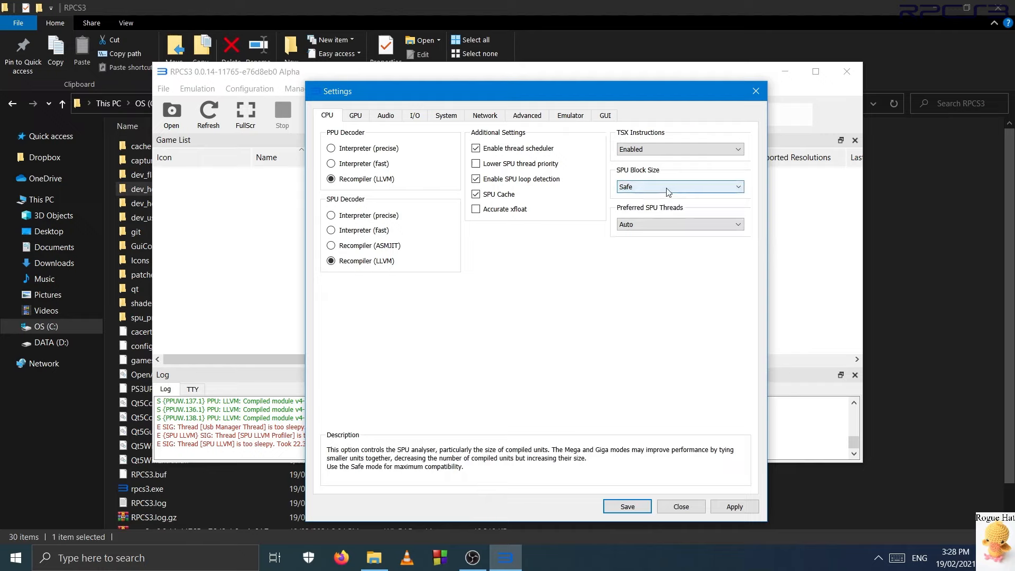
pyautogui.click(676, 227)
pyautogui.click(677, 227)
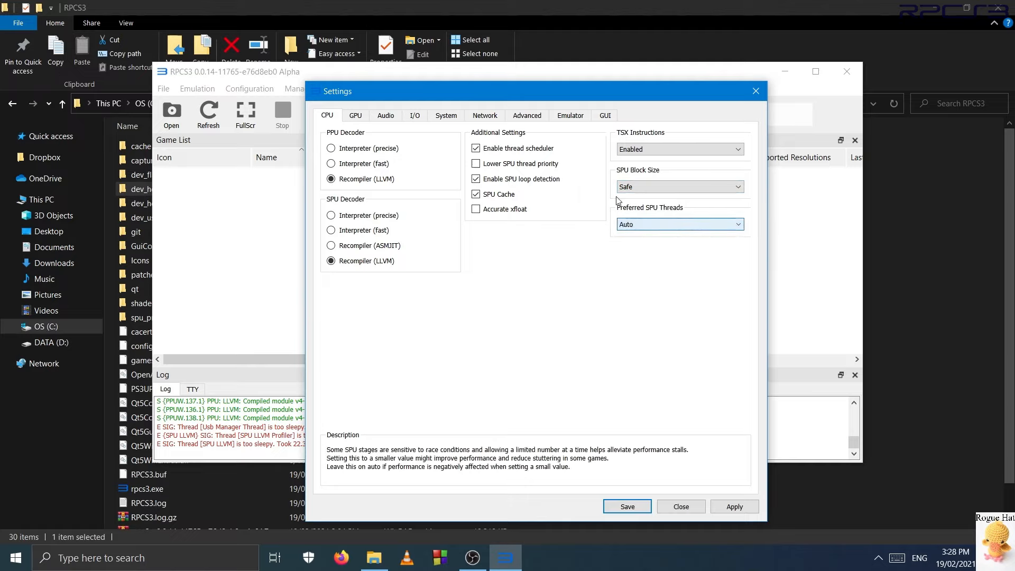
# Open the GPU settings and review the available renderers, keeping Vulkan selected
pyautogui.click(364, 116)
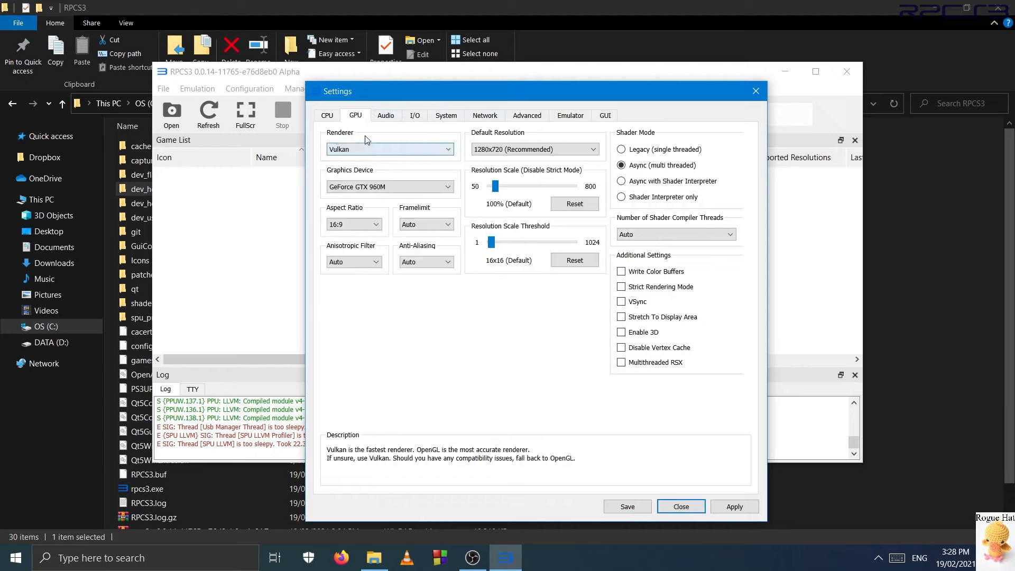
pyautogui.click(390, 148)
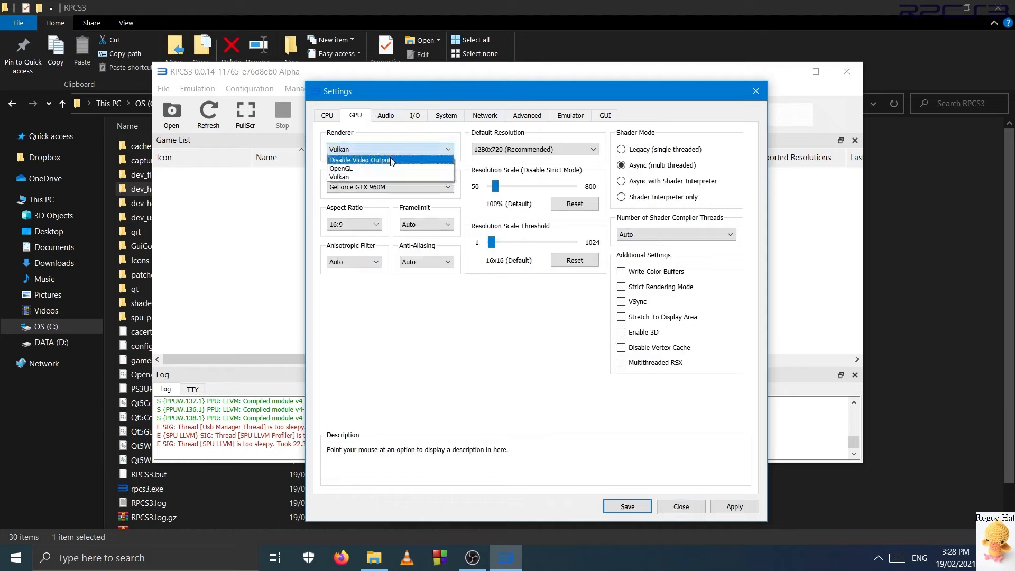
pyautogui.click(393, 175)
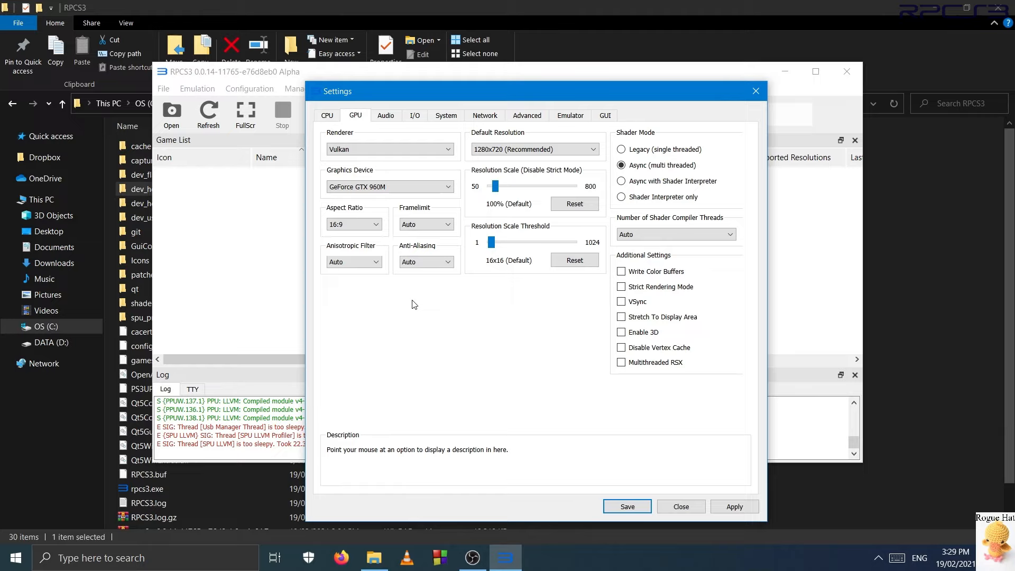
pyautogui.moveTo(434, 156)
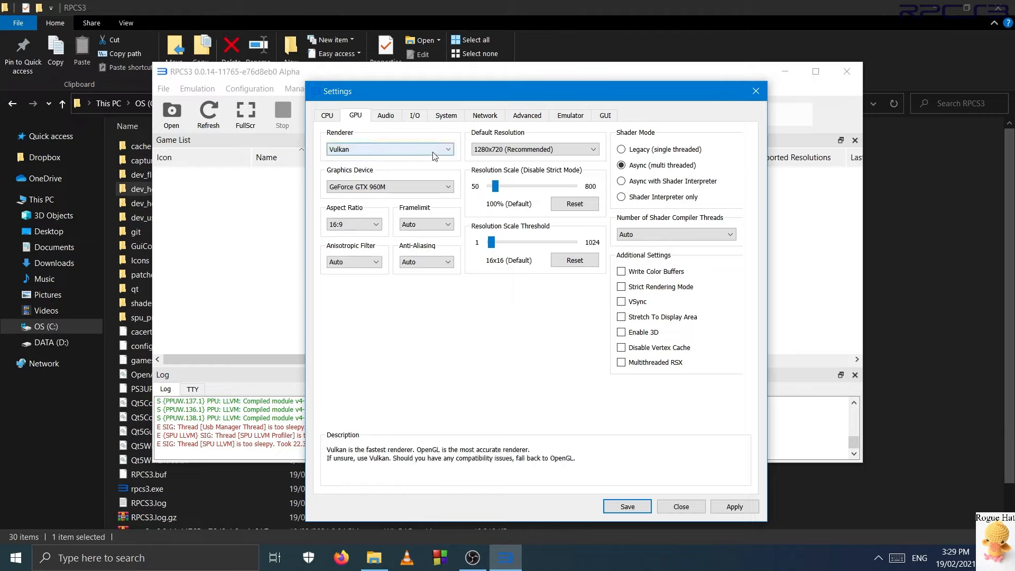
pyautogui.click(431, 151)
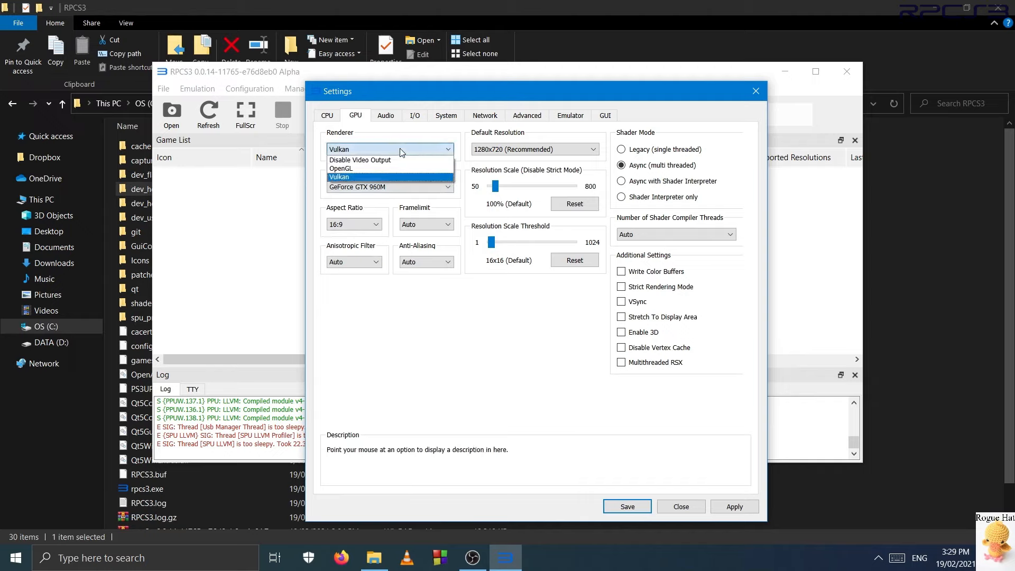
pyautogui.click(377, 176)
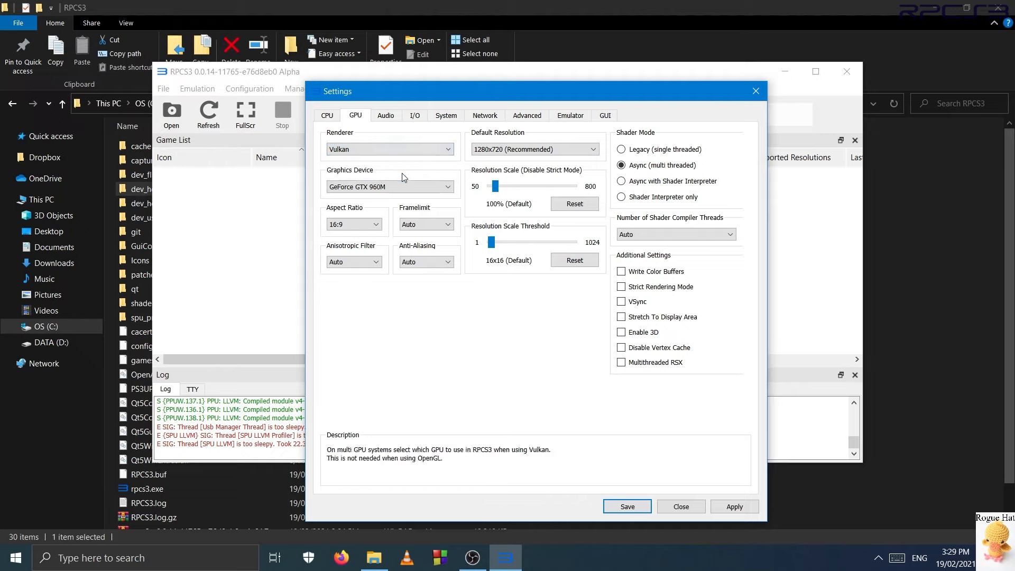
pyautogui.click(390, 150)
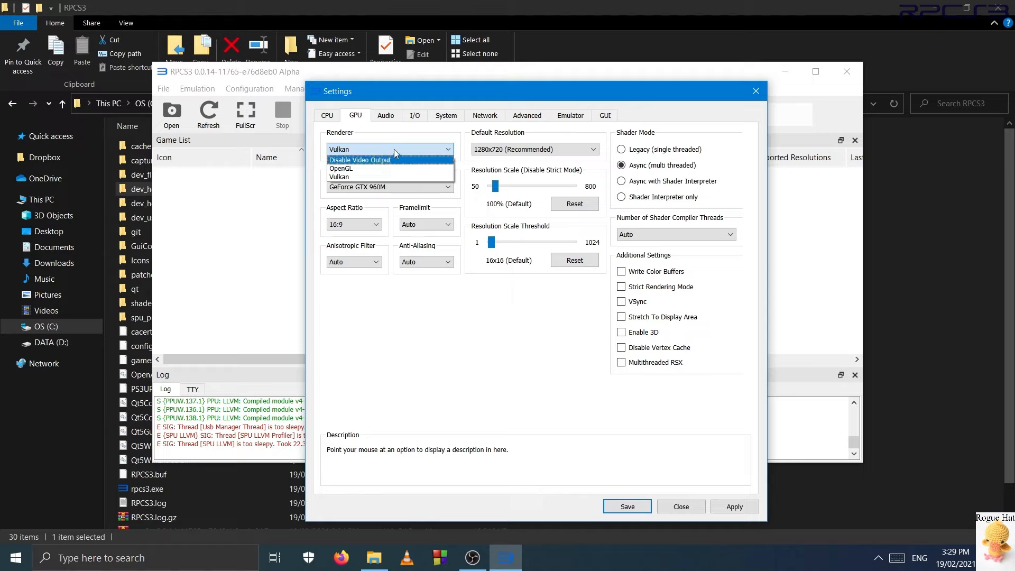
pyautogui.click(394, 143)
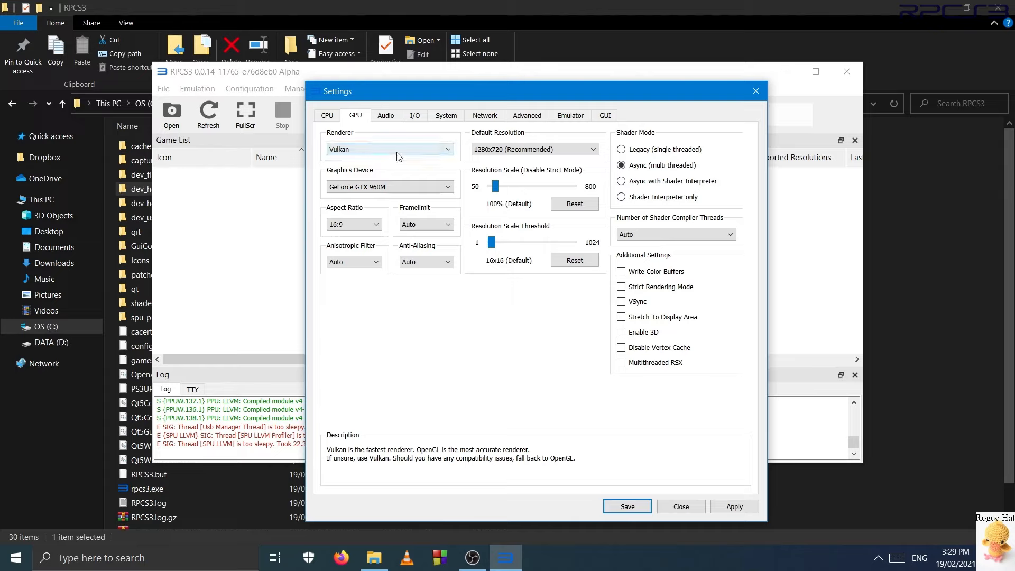
pyautogui.click(398, 150)
pyautogui.click(405, 152)
# Review the graphics device, aspect ratio and frame limit choices, keeping GeForce GTX 960M, 16:9 and Auto
pyautogui.click(437, 186)
pyautogui.click(431, 197)
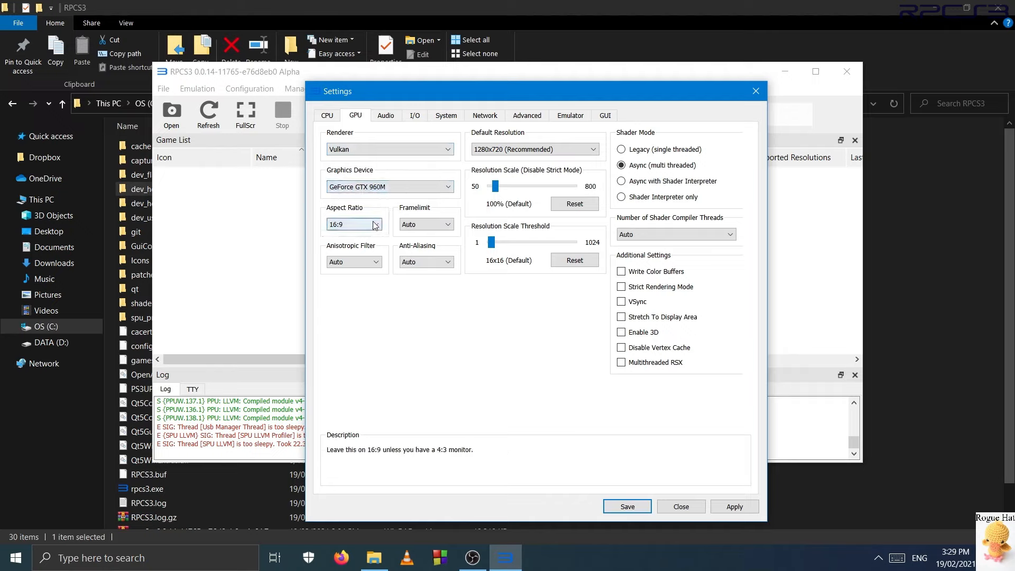
pyautogui.click(353, 224)
pyautogui.click(353, 242)
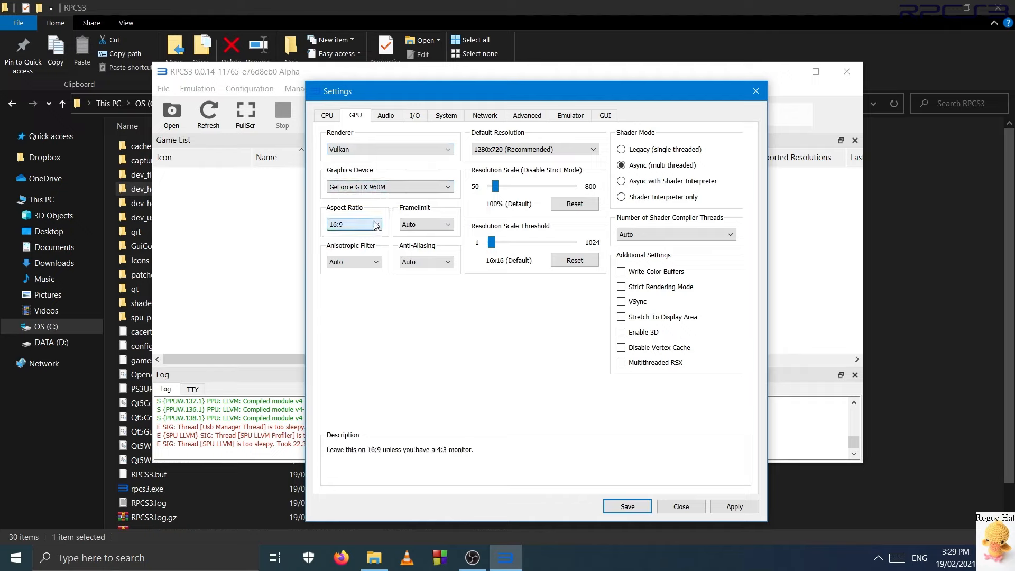
pyautogui.click(429, 224)
pyautogui.click(430, 233)
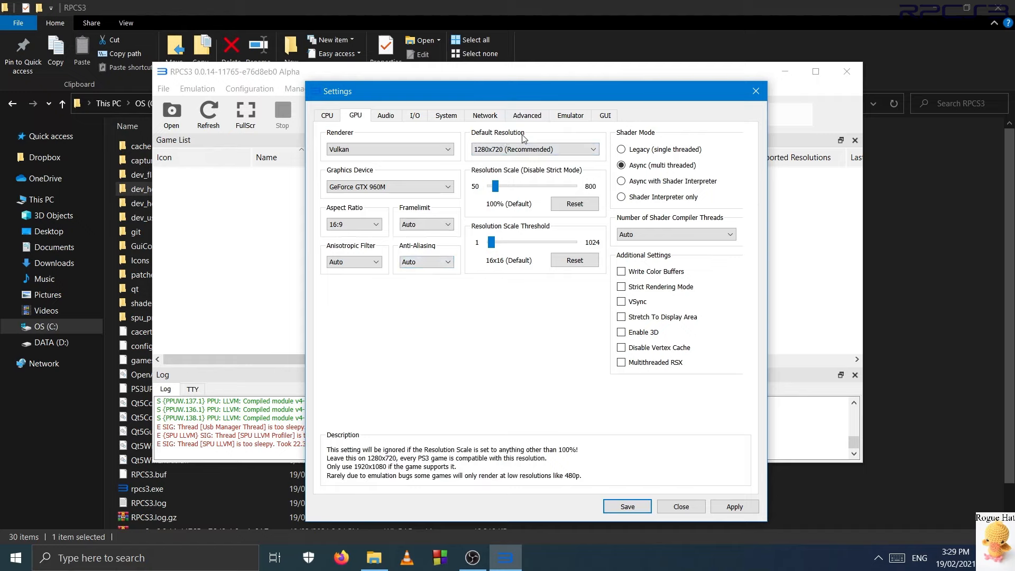
# Keep the default resolution at 1280x720 (Recommended), try a 150% resolution scale, and return the scale to 100%
pyautogui.click(503, 150)
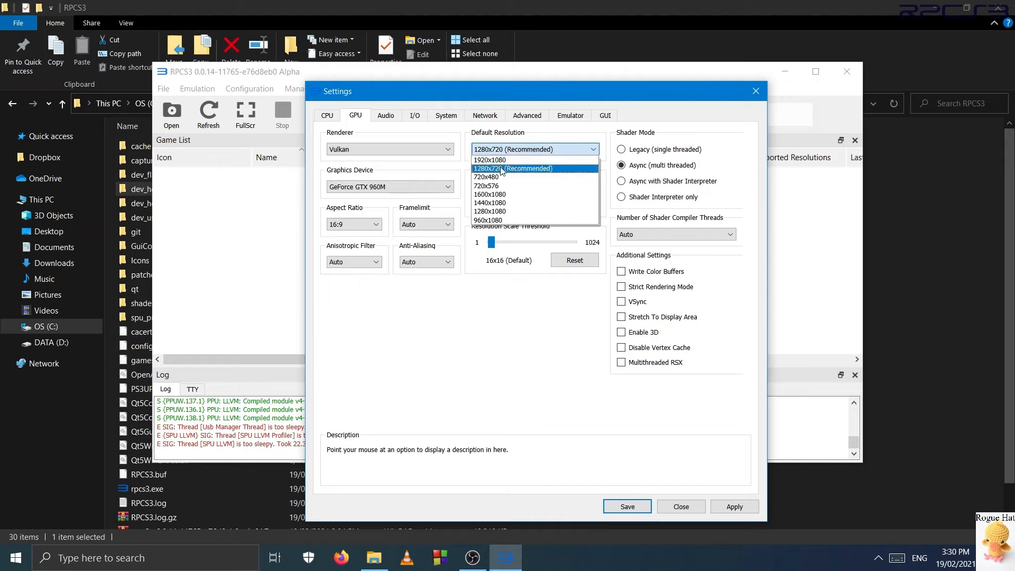
pyautogui.click(502, 169)
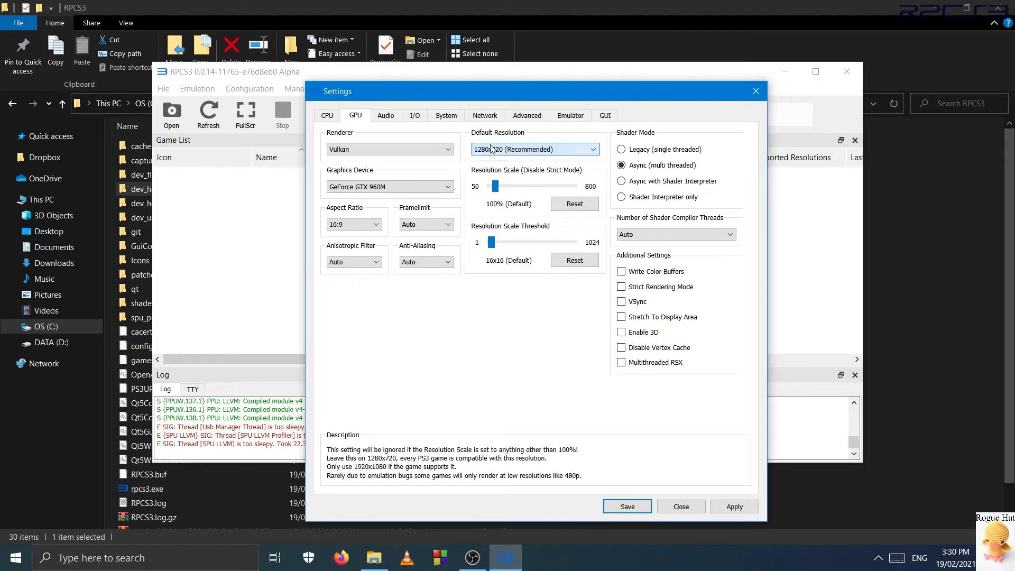
pyautogui.click(523, 153)
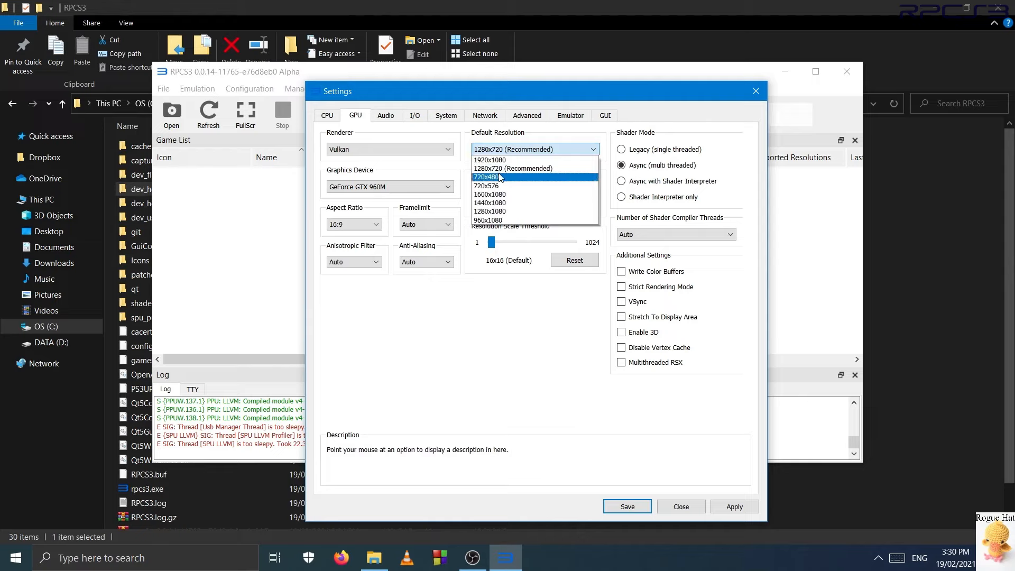
pyautogui.click(497, 169)
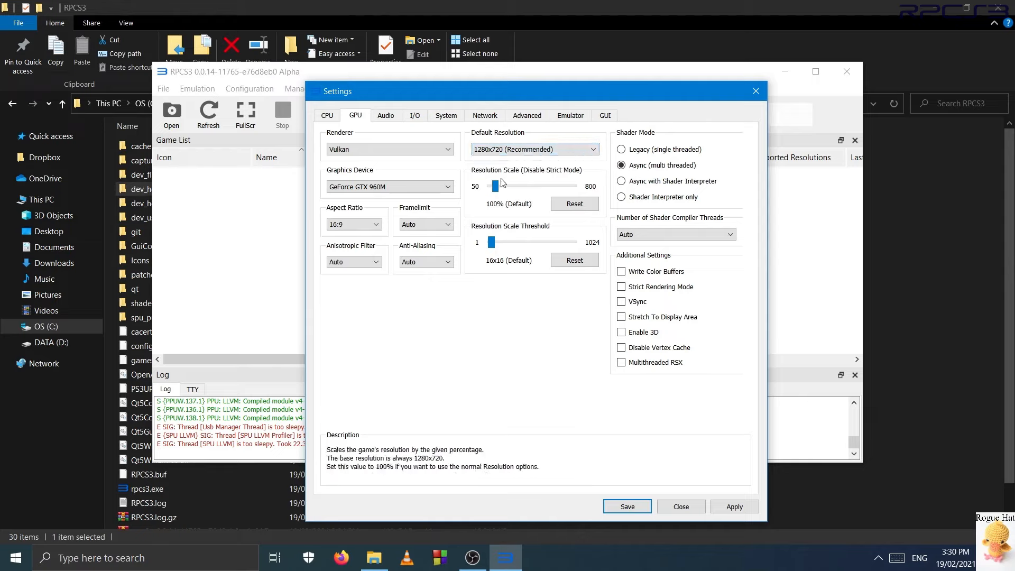
pyautogui.click(499, 153)
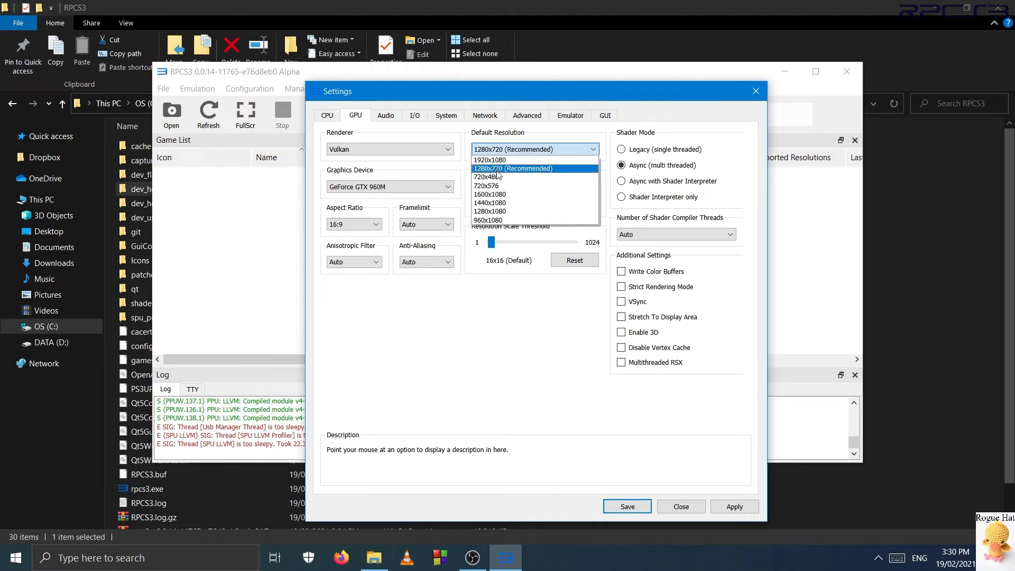
pyautogui.click(498, 171)
pyautogui.click(501, 186)
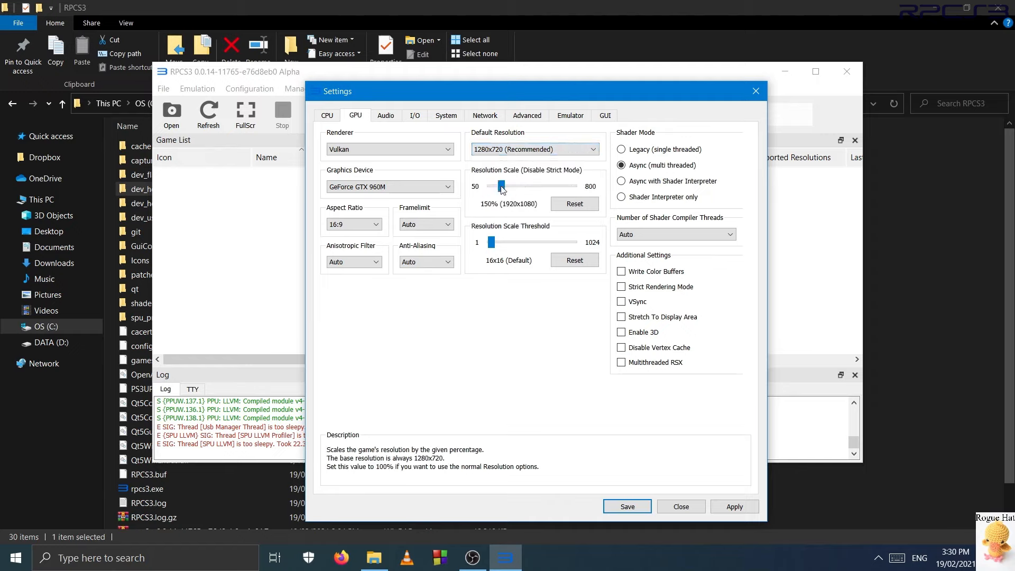
pyautogui.moveTo(501, 185)
pyautogui.mouseDown()
pyautogui.moveTo(532, 187)
pyautogui.moveTo(496, 188)
pyautogui.mouseUp()
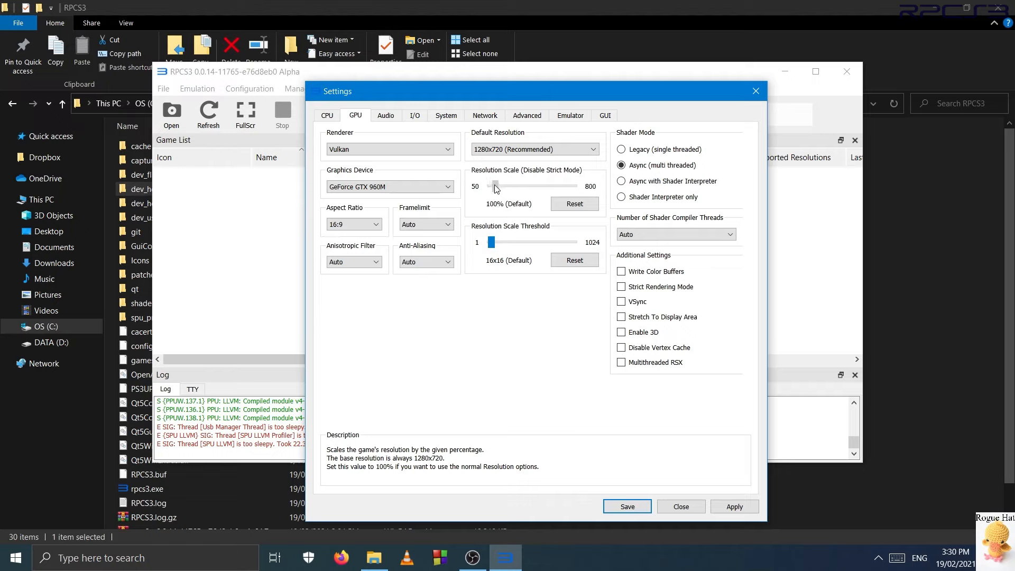
# Select 1280x720 (Recommended) as the default resolution again and reset the resolution scale threshold to 16x16
pyautogui.click(513, 153)
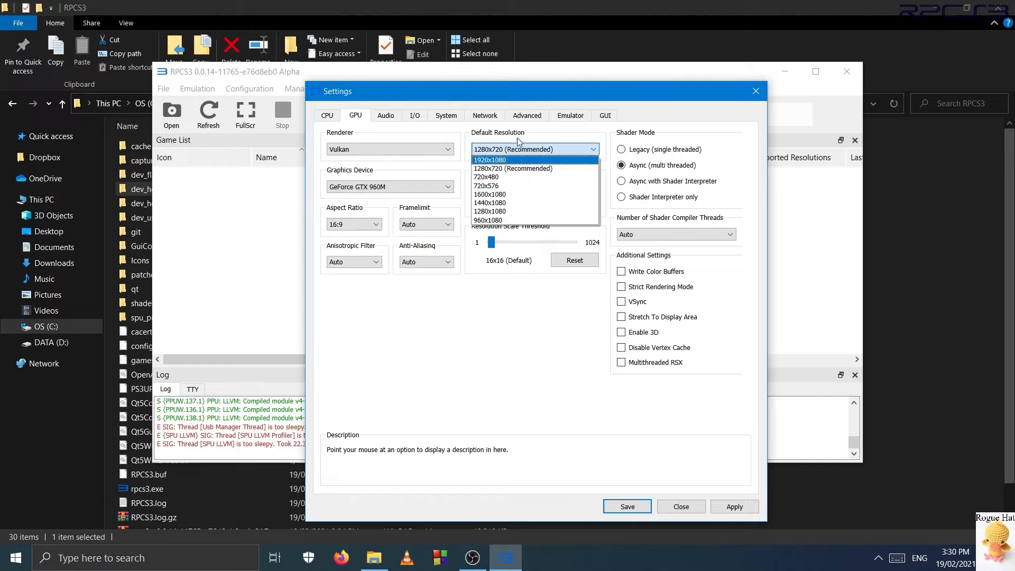
pyautogui.click(505, 169)
pyautogui.click(512, 150)
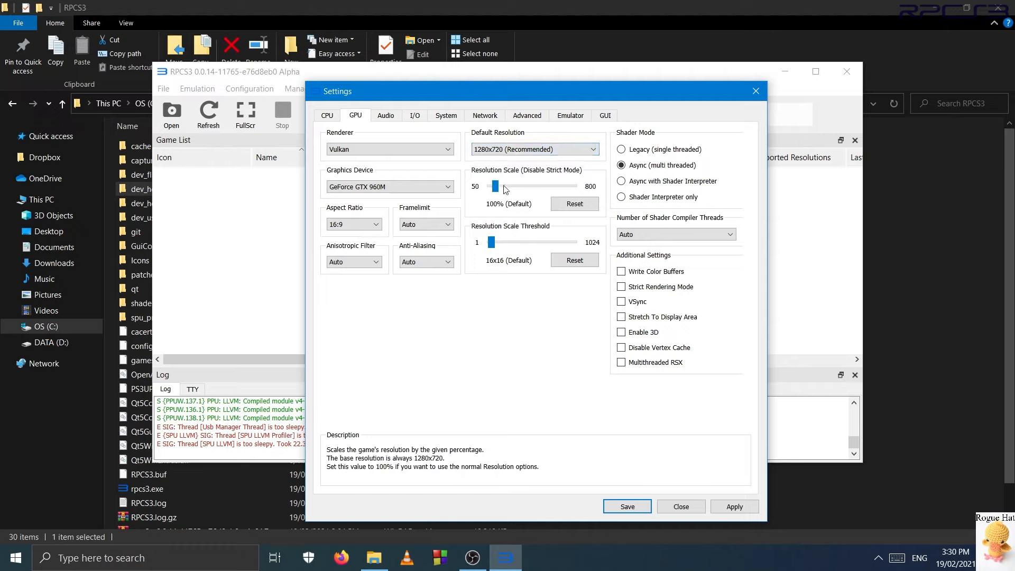
pyautogui.moveTo(496, 186)
pyautogui.mouseDown()
pyautogui.moveTo(512, 187)
pyautogui.moveTo(495, 186)
pyautogui.mouseUp()
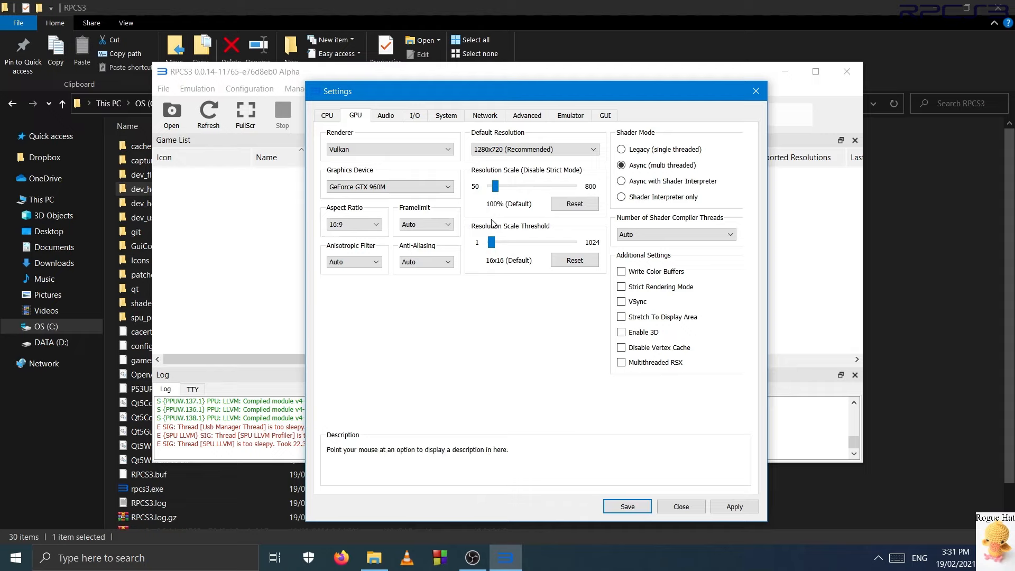
pyautogui.moveTo(496, 244)
pyautogui.mouseDown()
pyautogui.moveTo(506, 245)
pyautogui.moveTo(496, 244)
pyautogui.mouseUp()
pyautogui.click(556, 263)
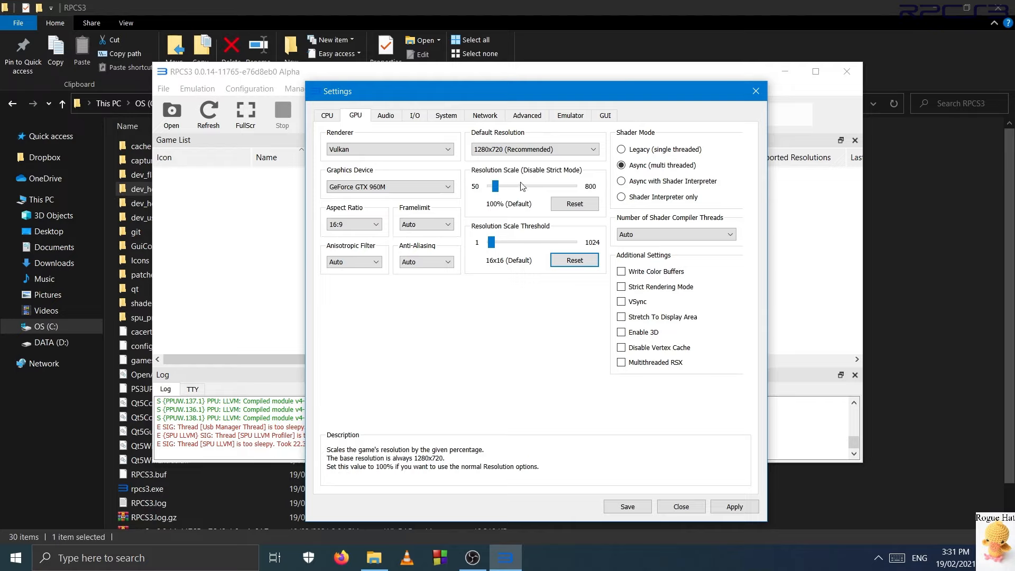
# Try the Legacy (single threaded) shader mode and return to Async (multi threaded)
pyautogui.click(665, 151)
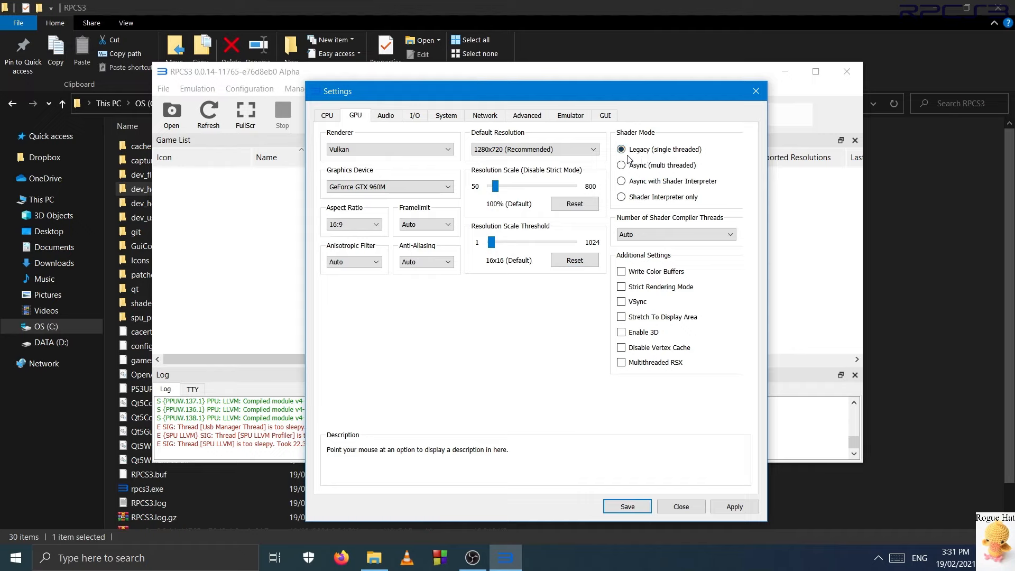
pyautogui.click(660, 167)
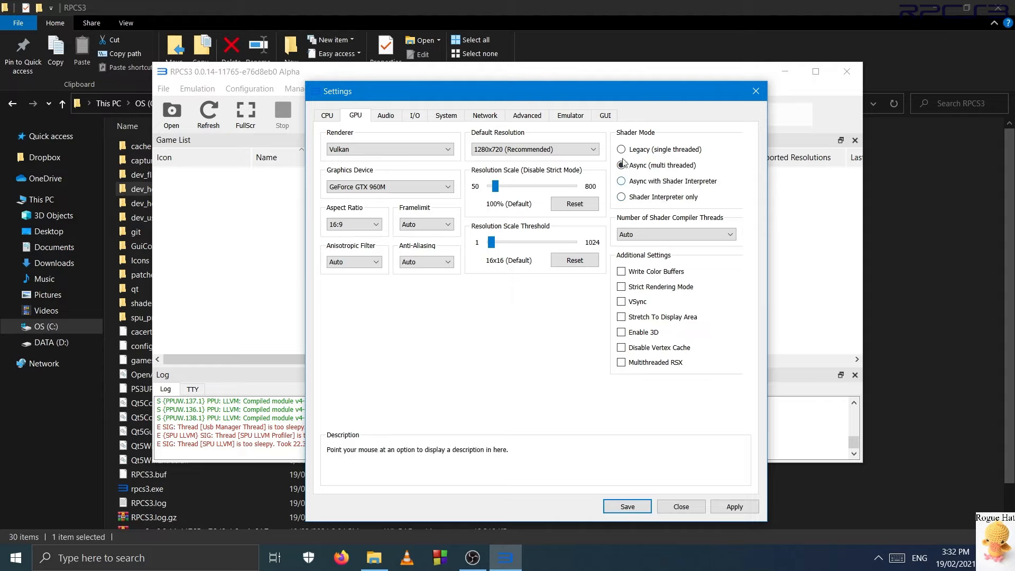
# Check the shader compiler thread count options and enable Write Color Buffers
pyautogui.click(706, 234)
pyautogui.click(706, 234)
pyautogui.click(629, 272)
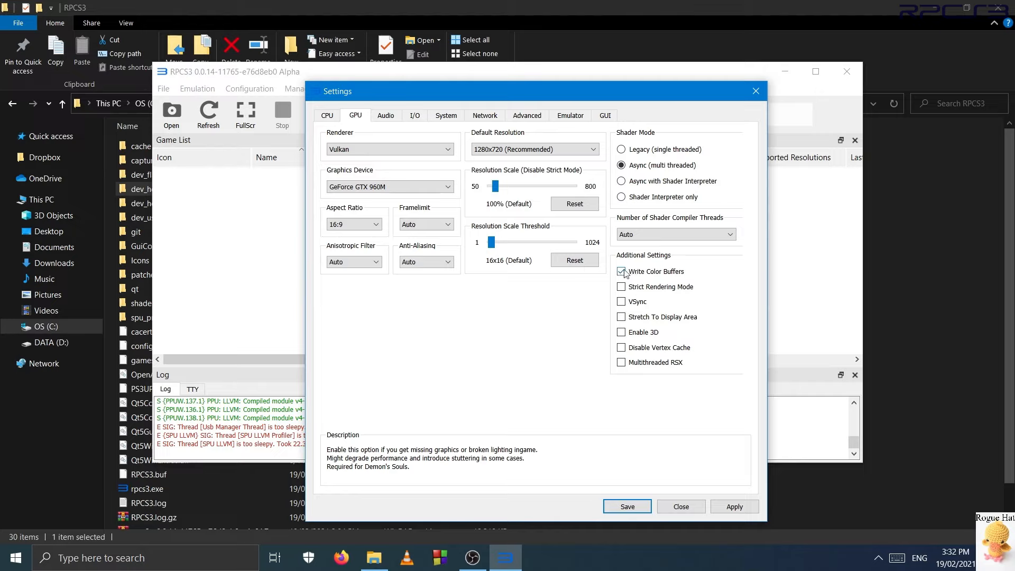
# Disable Write Color Buffers, and try Strict Rendering Mode before switching it off again
pyautogui.click(622, 271)
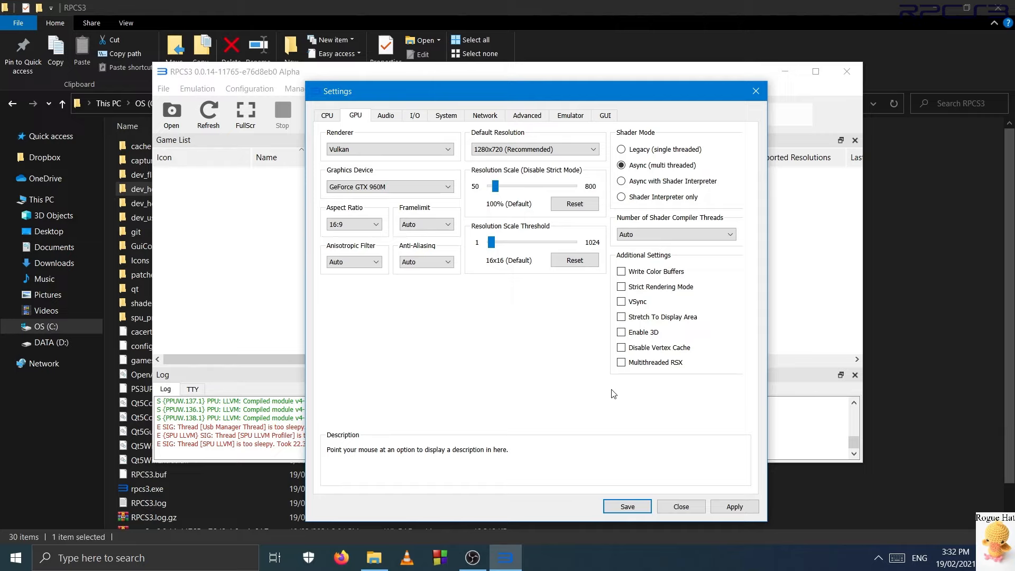
pyautogui.click(621, 287)
pyautogui.click(621, 287)
pyautogui.moveTo(641, 365)
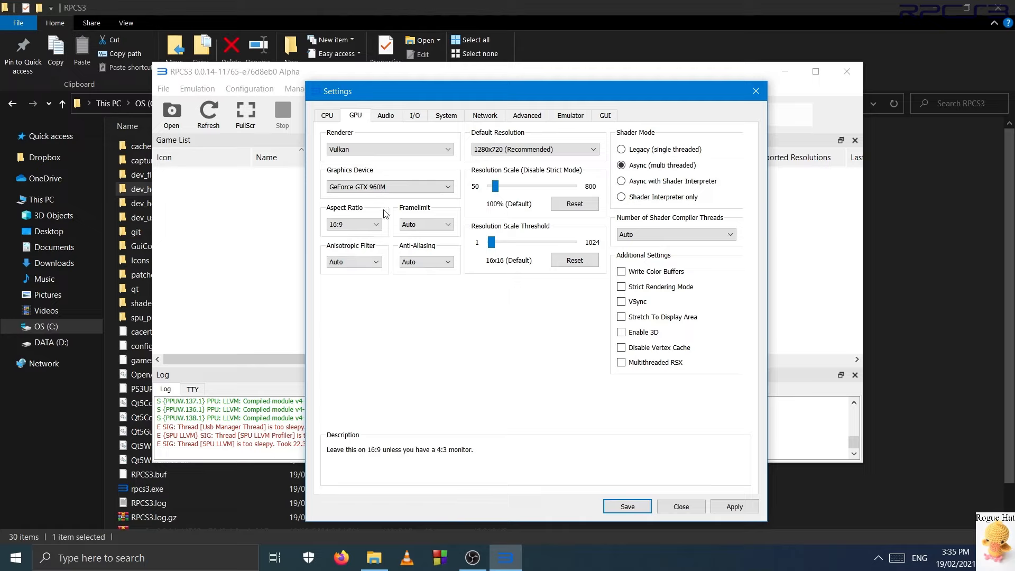
# In the audio settings, try OpenAL as the audio output and return it to XAudio2
pyautogui.click(384, 116)
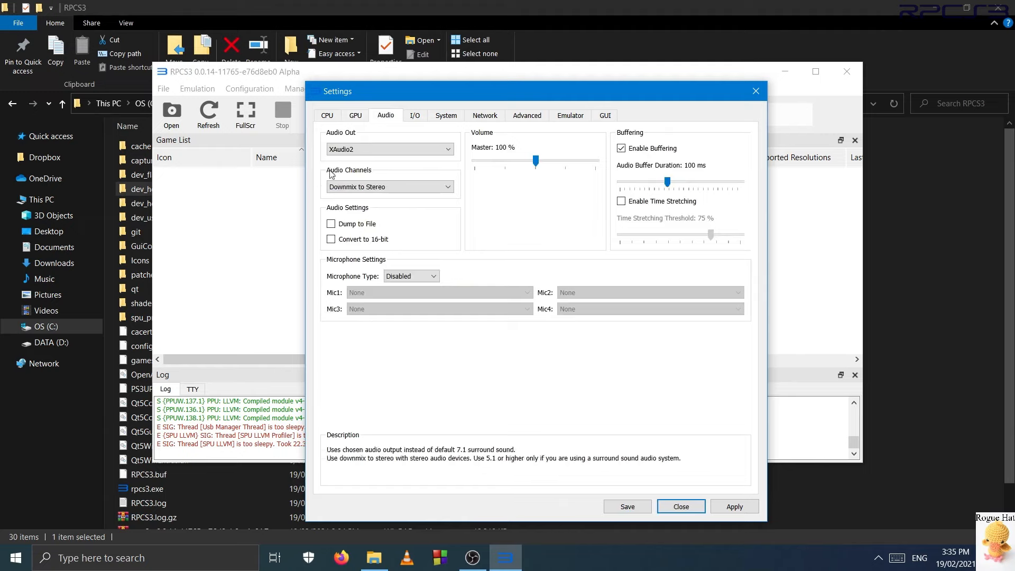
pyautogui.click(386, 148)
pyautogui.click(364, 154)
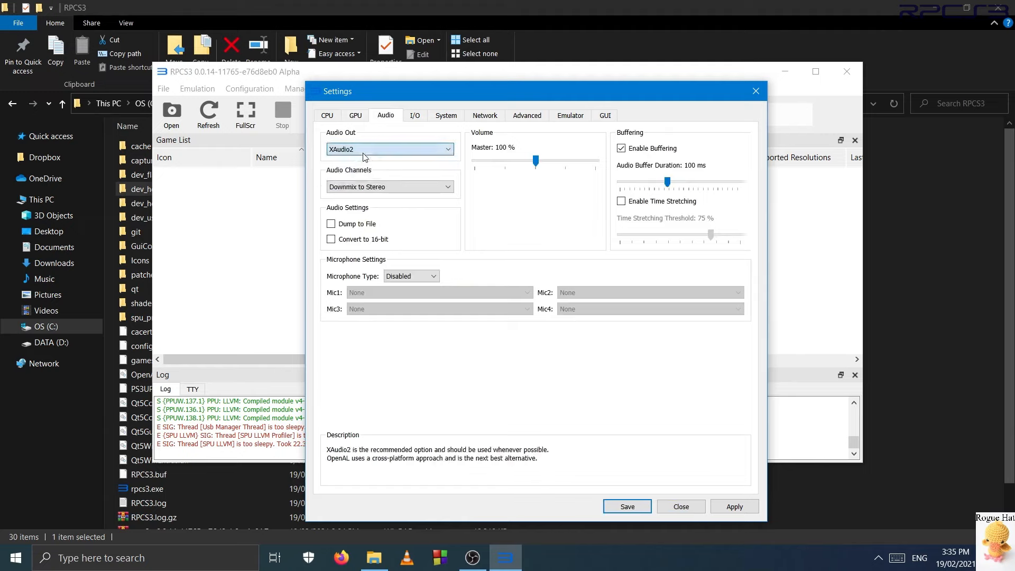
pyautogui.click(335, 152)
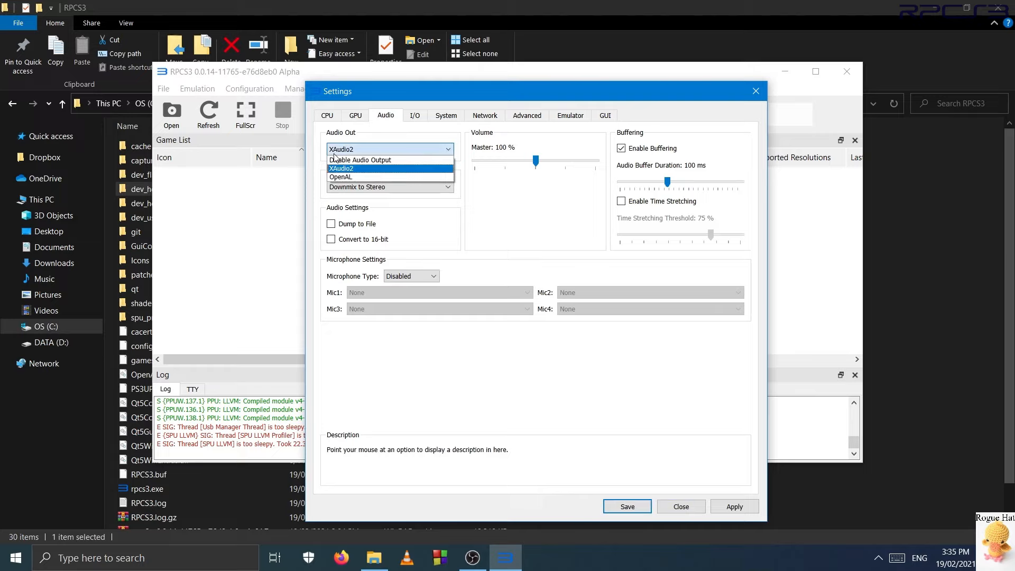
pyautogui.click(356, 177)
pyautogui.click(369, 154)
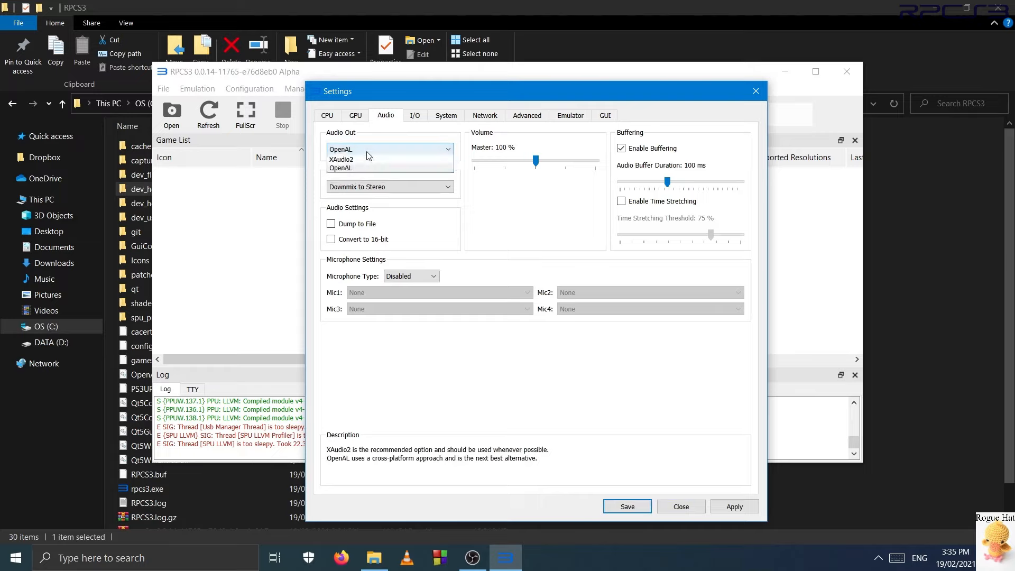
pyautogui.click(346, 168)
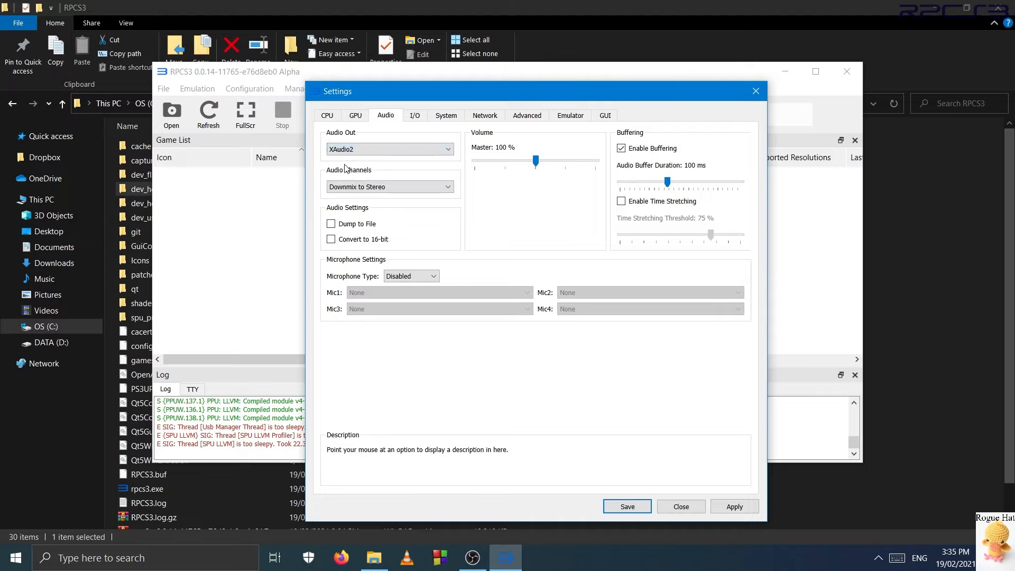
# Try Disable Audio Output as the audio output, and check the audio channel options, keeping Downmix to Stereo
pyautogui.click(422, 153)
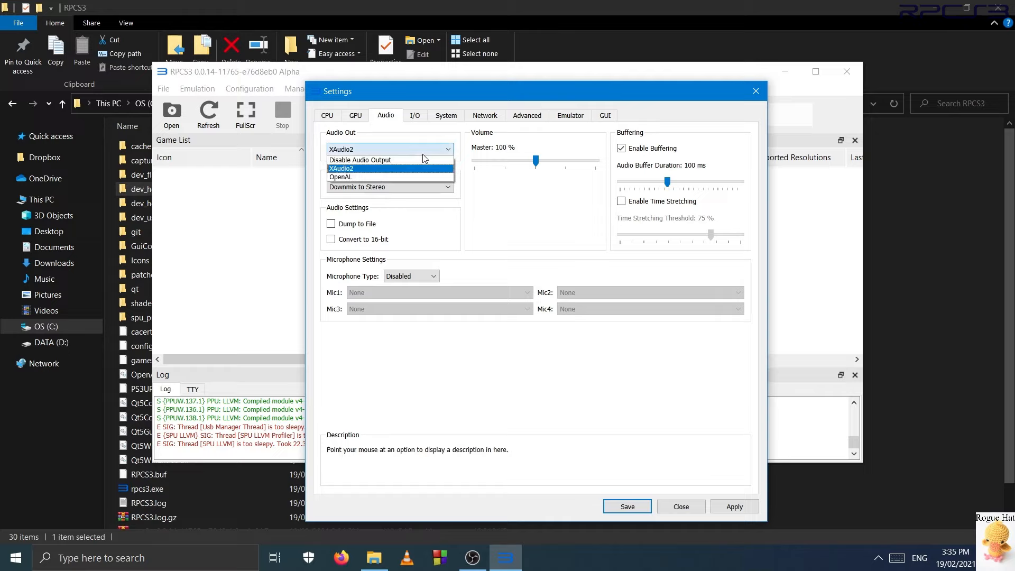
pyautogui.click(369, 160)
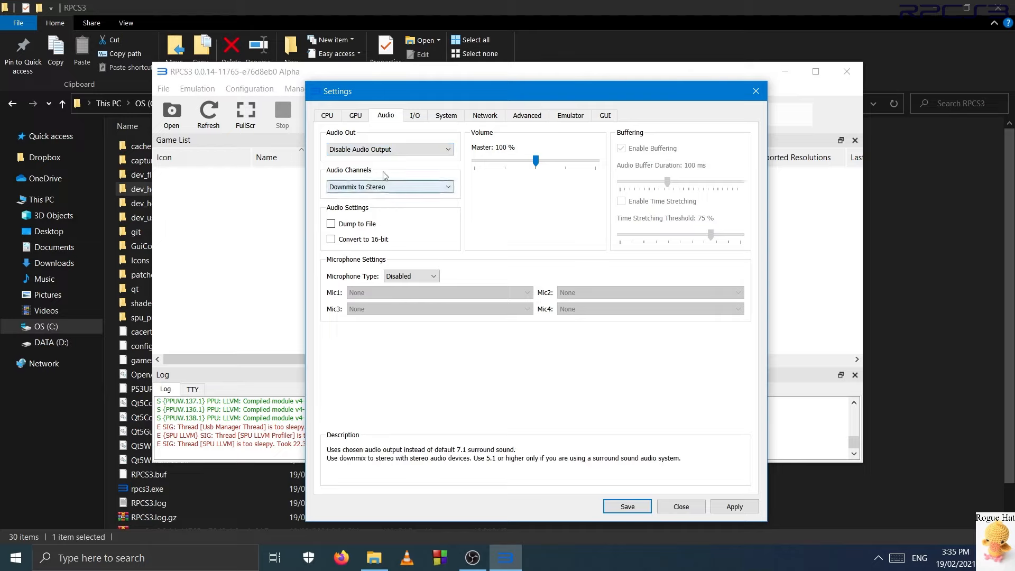
pyautogui.click(401, 191)
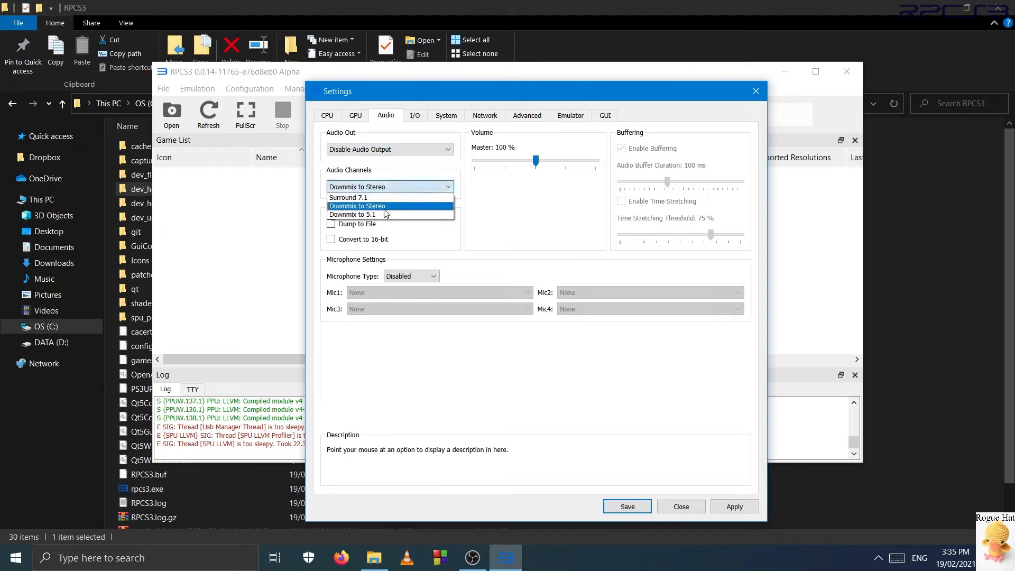
pyautogui.click(389, 192)
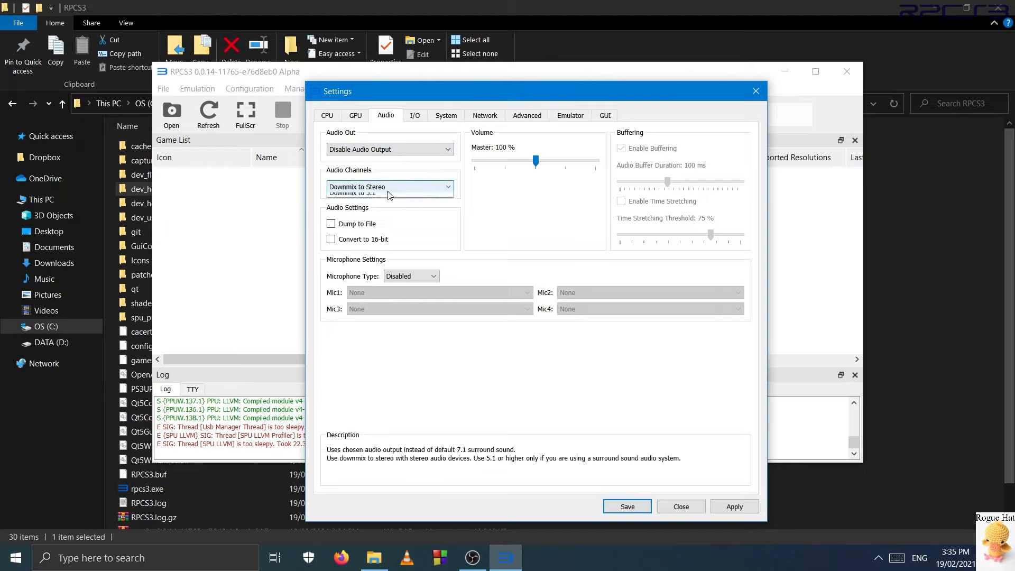
pyautogui.click(376, 189)
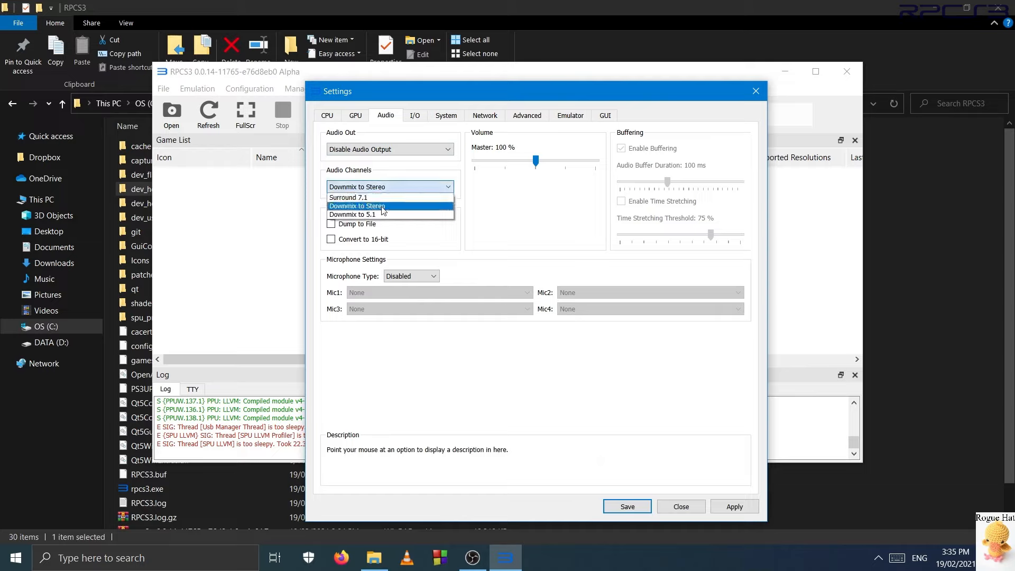
pyautogui.click(384, 210)
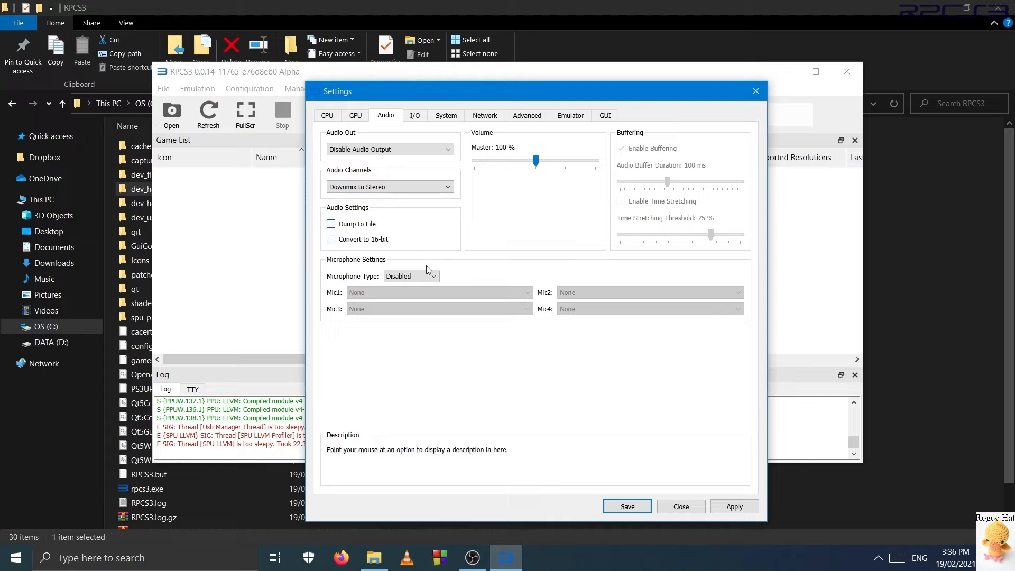
# Try the microphone types Standard, SingStar, Real SingStar and Rocksmith, and return the type to Disabled
pyautogui.click(435, 277)
pyautogui.click(405, 295)
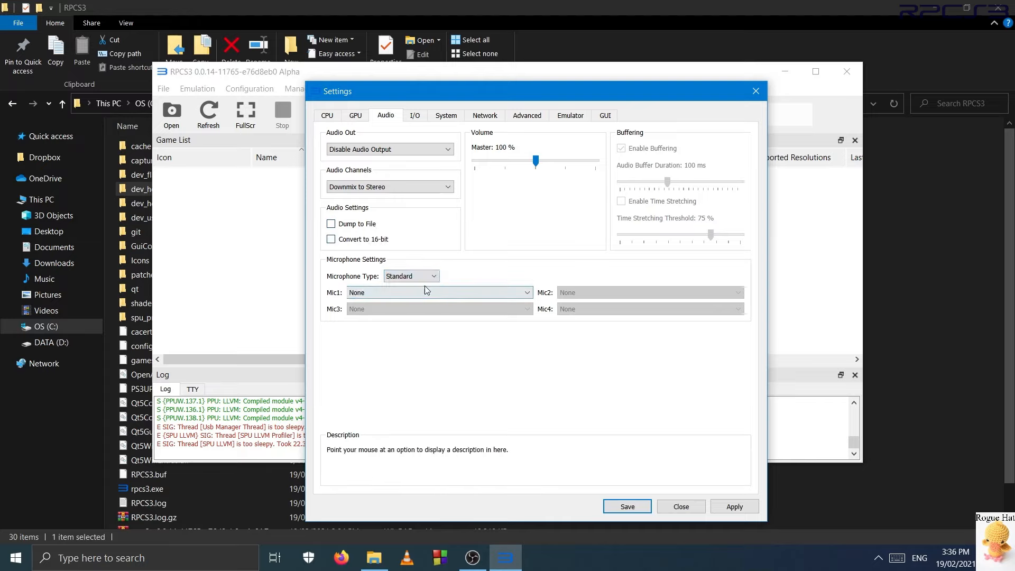
pyautogui.click(415, 277)
pyautogui.click(401, 303)
pyautogui.click(417, 277)
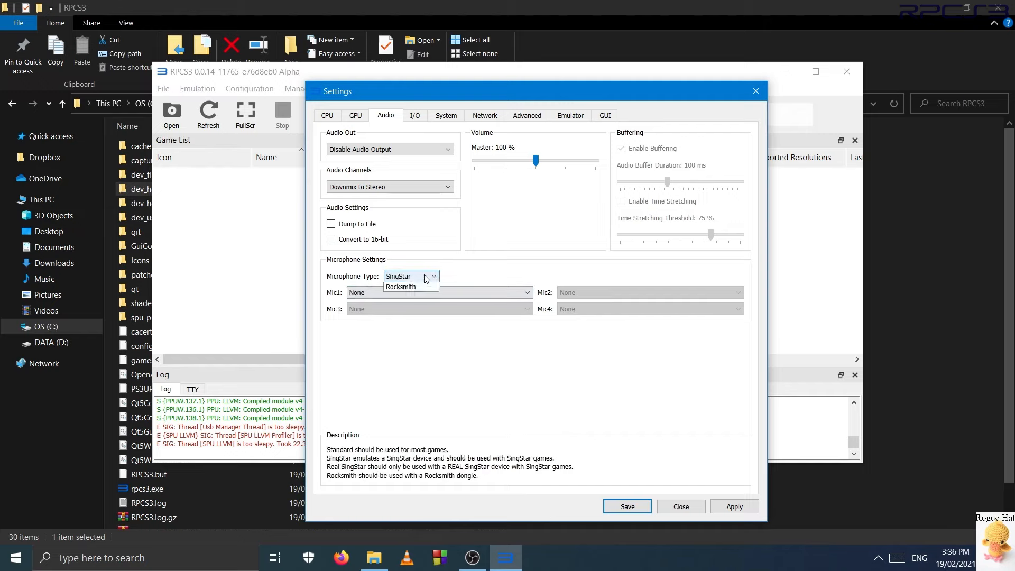
pyautogui.click(406, 314)
pyautogui.click(418, 276)
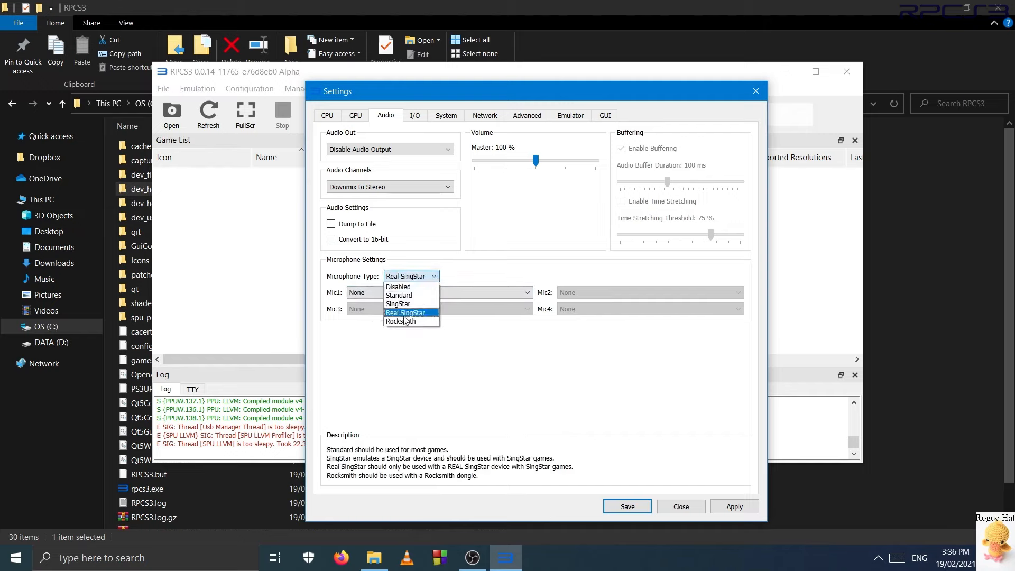
pyautogui.click(415, 321)
pyautogui.click(410, 277)
pyautogui.click(410, 279)
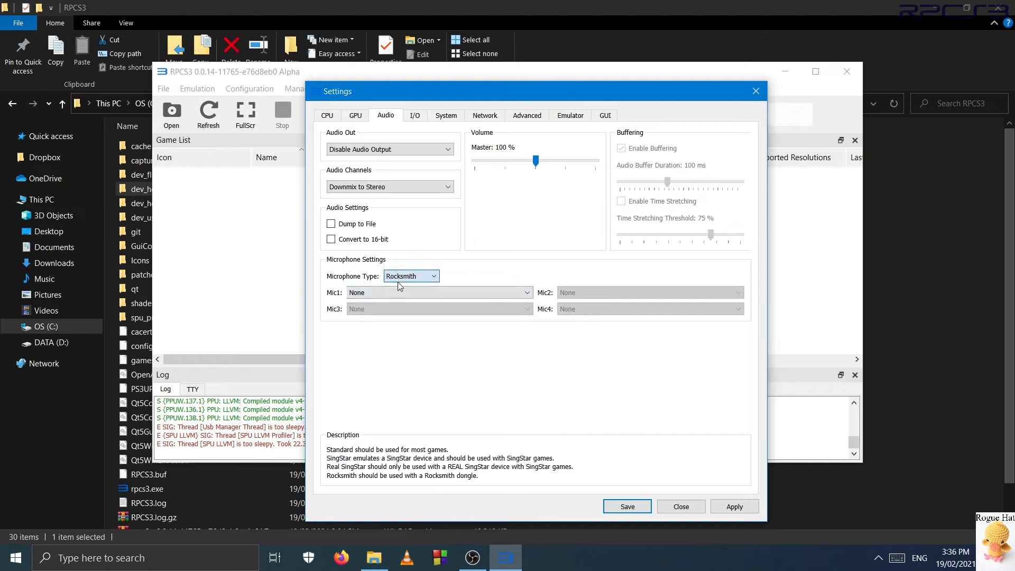
pyautogui.click(409, 281)
pyautogui.click(408, 286)
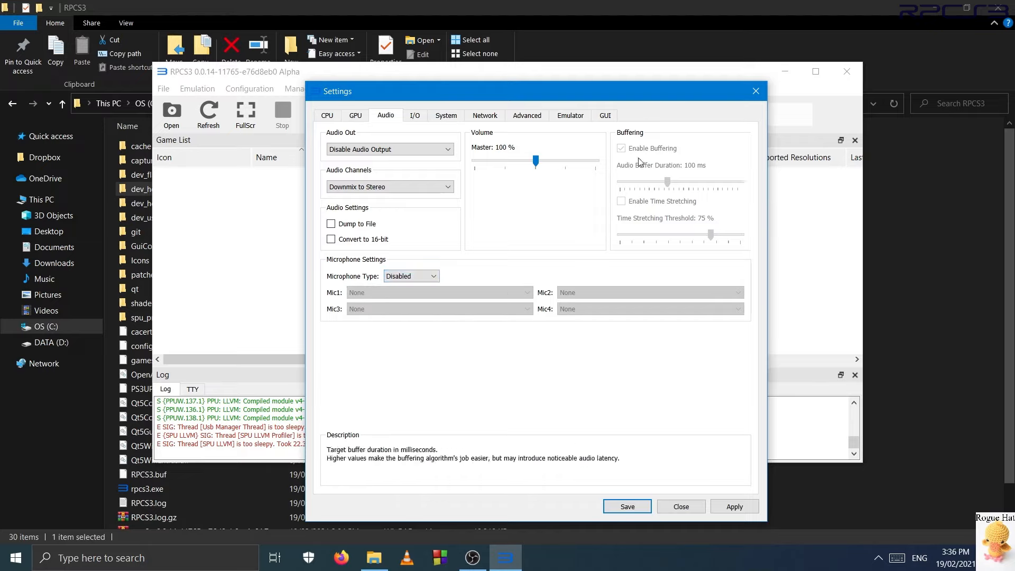
# Set the audio output to XAudio2
pyautogui.click(404, 151)
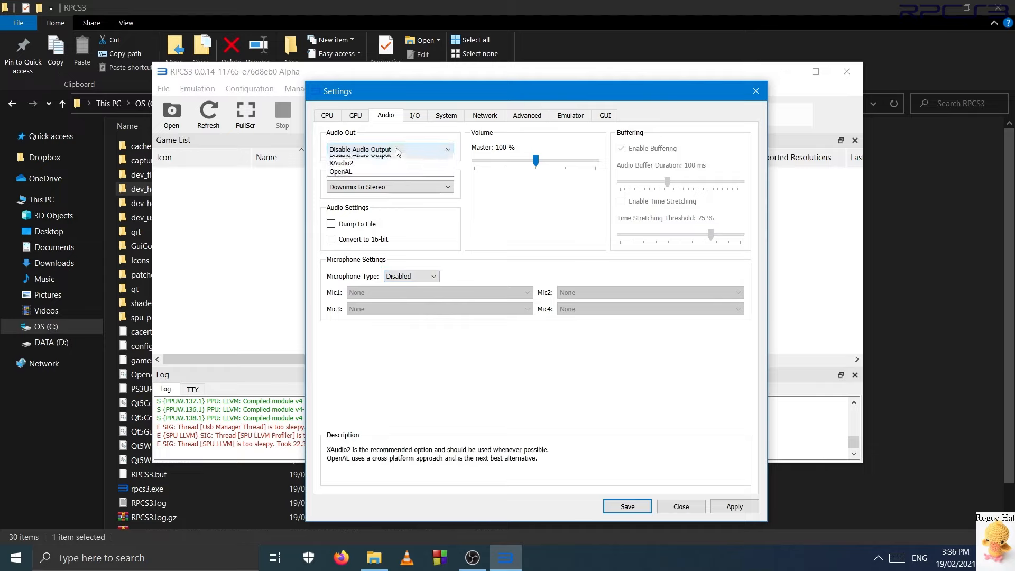
pyautogui.click(349, 170)
pyautogui.click(349, 150)
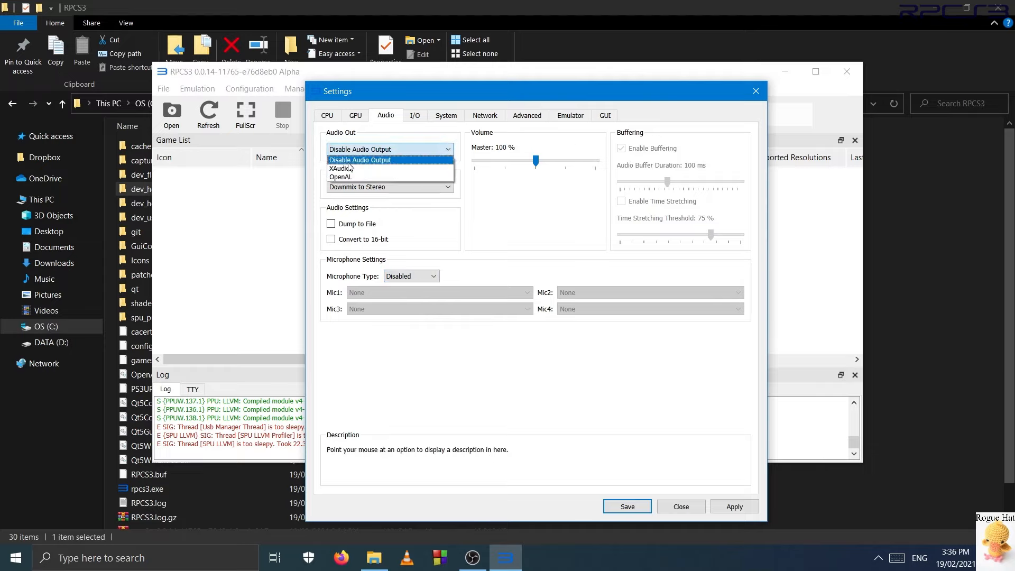
pyautogui.click(349, 168)
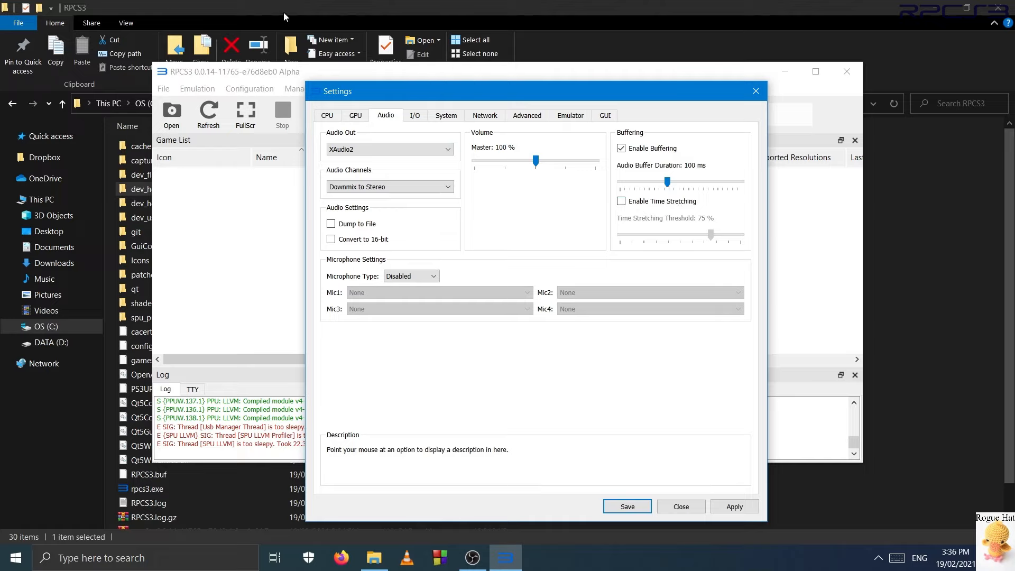
# Review the camera input options in the I/O settings, keeping Unknown selected
pyautogui.click(410, 117)
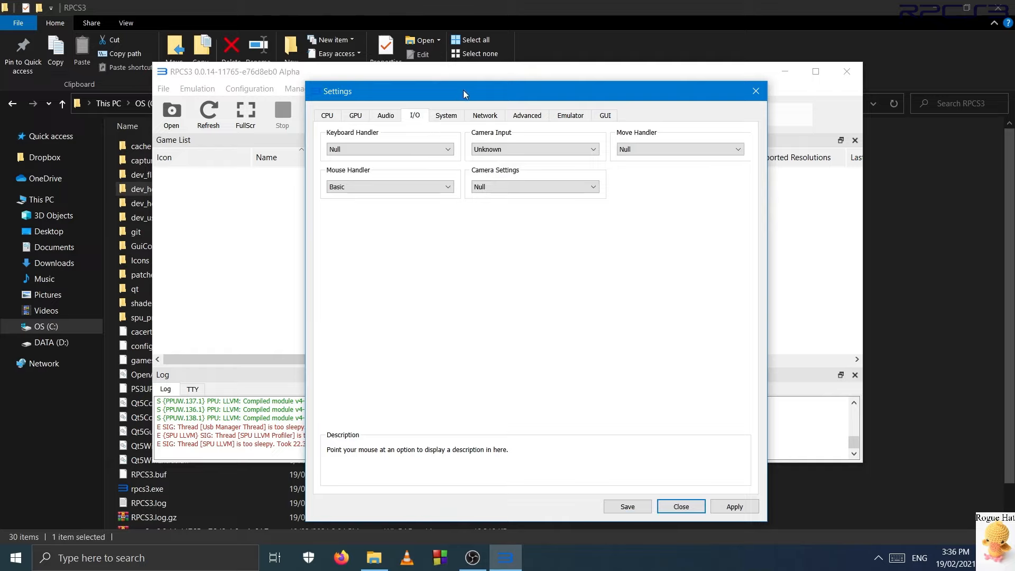
pyautogui.click(538, 150)
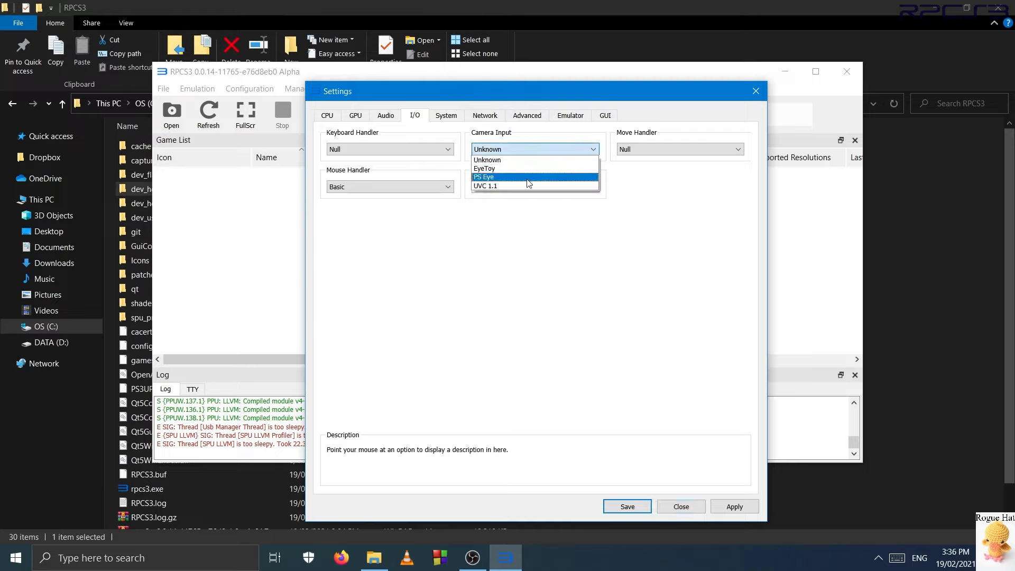
pyautogui.click(500, 158)
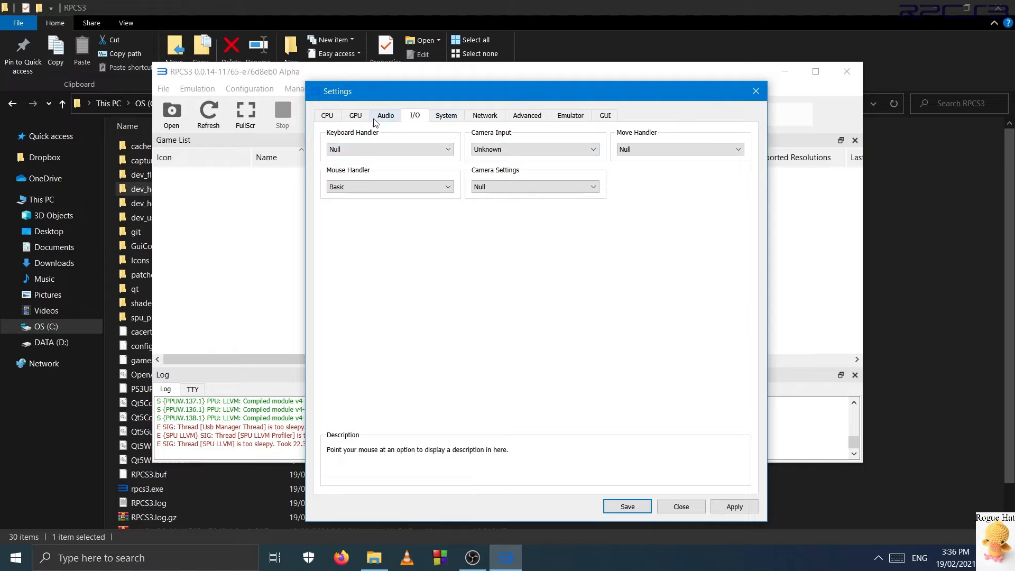
# In the system settings, try automatic disk cache clearing and switch it off again
pyautogui.click(447, 116)
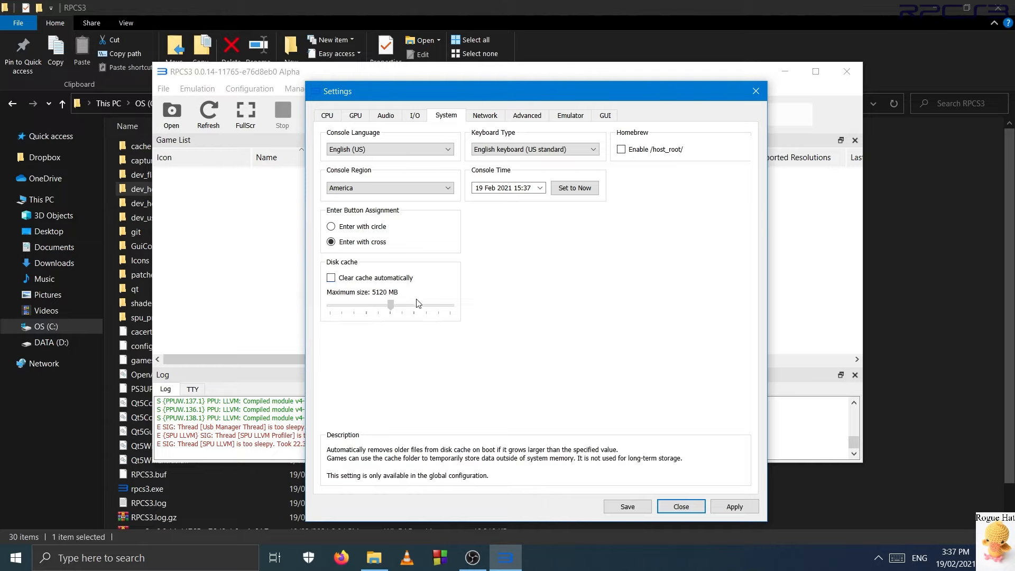
pyautogui.click(377, 279)
pyautogui.click(379, 281)
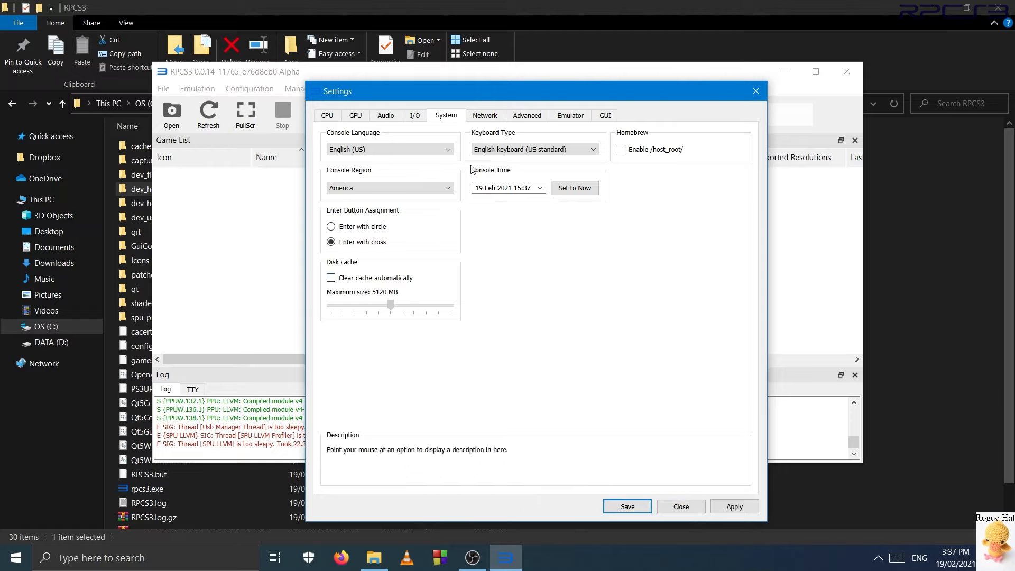
# Review the network status and PSN status options in the network settings, keeping both on Disconnected
pyautogui.click(484, 117)
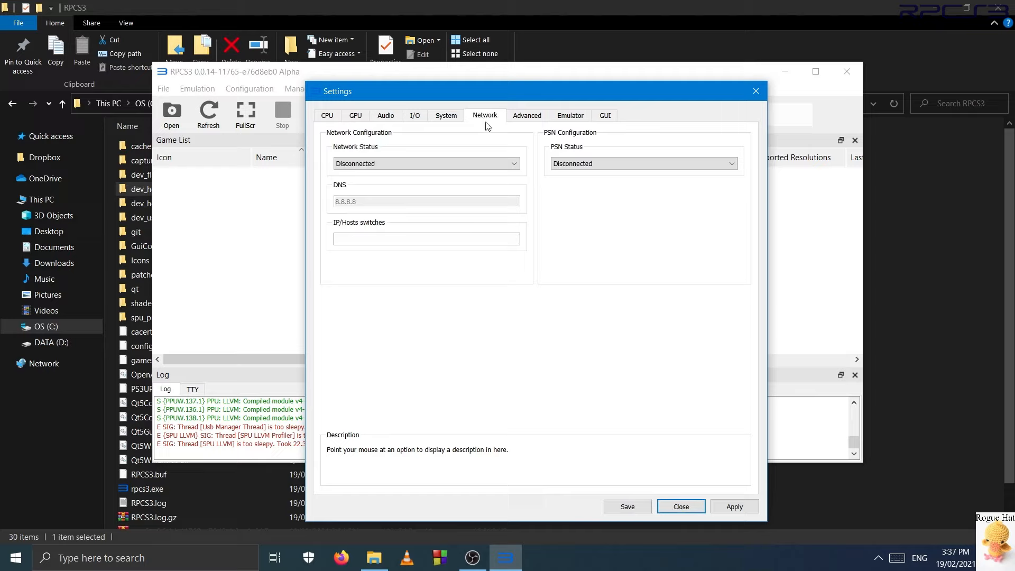
pyautogui.click(482, 167)
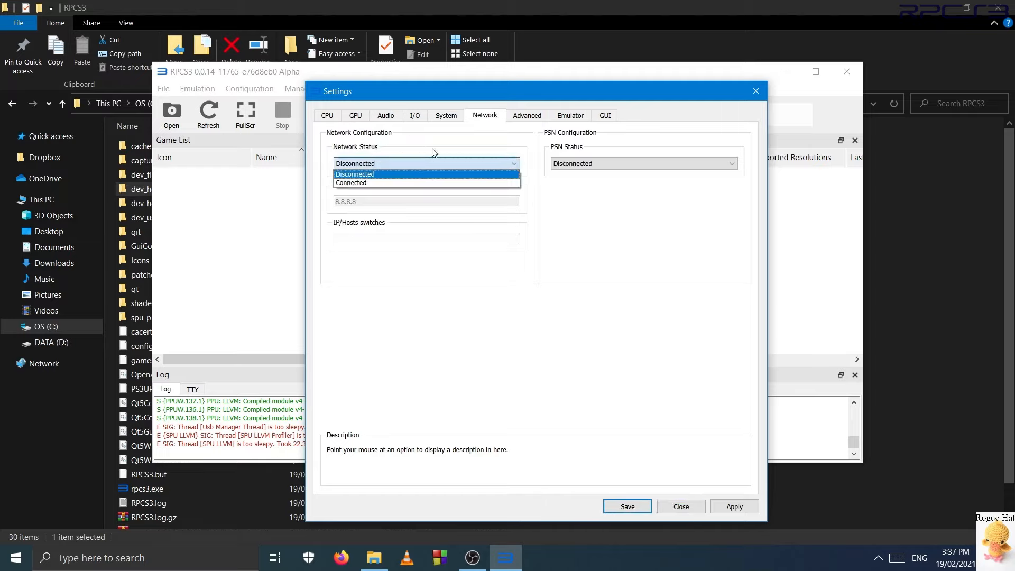
pyautogui.click(557, 164)
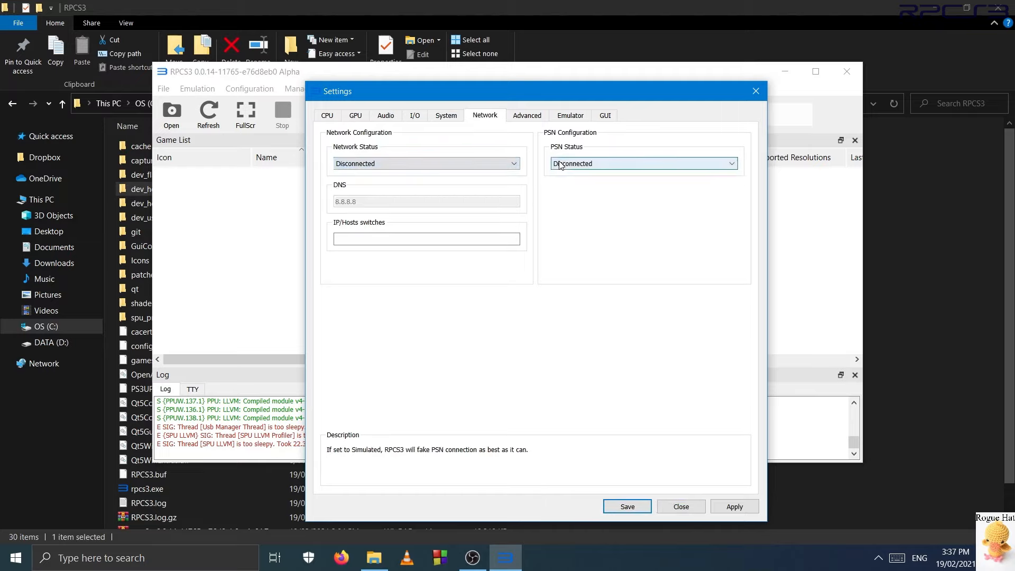
pyautogui.click(559, 163)
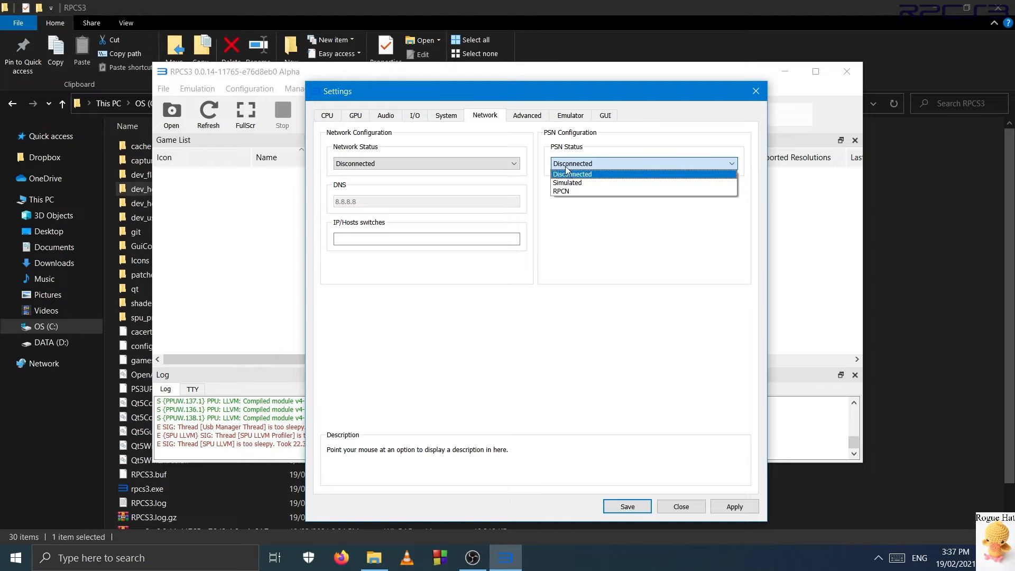
pyautogui.click(572, 174)
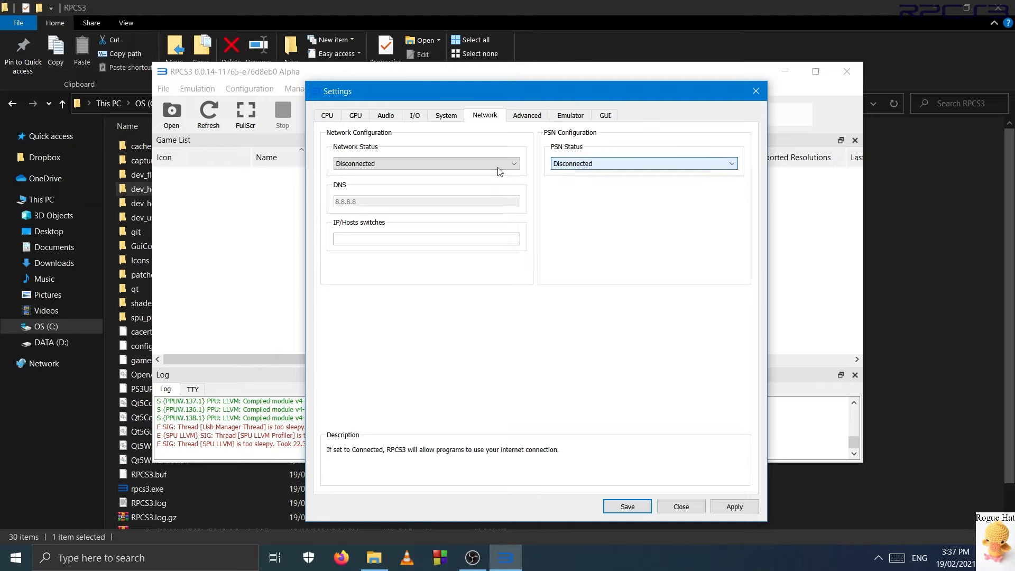
pyautogui.click(432, 163)
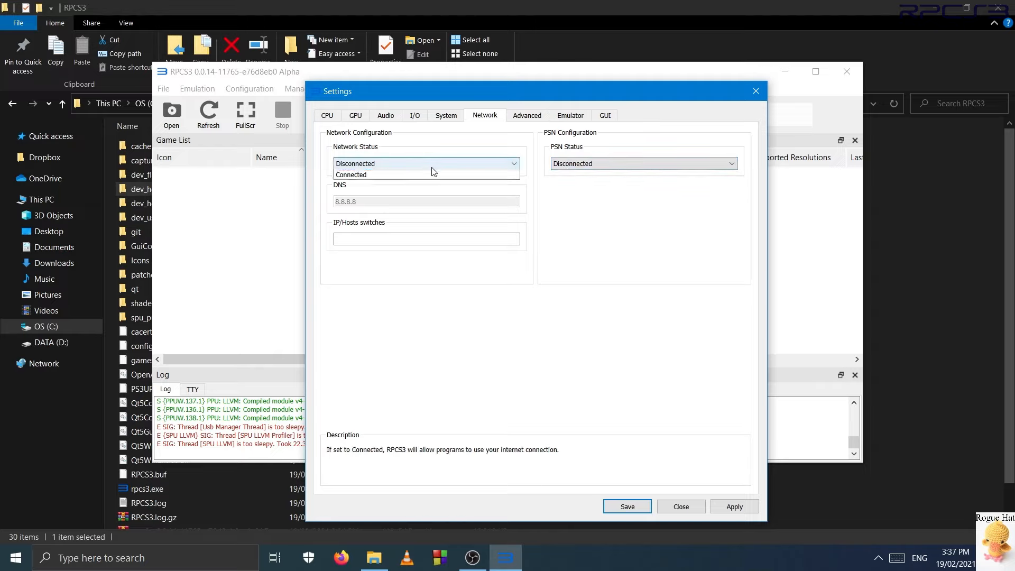
pyautogui.click(398, 167)
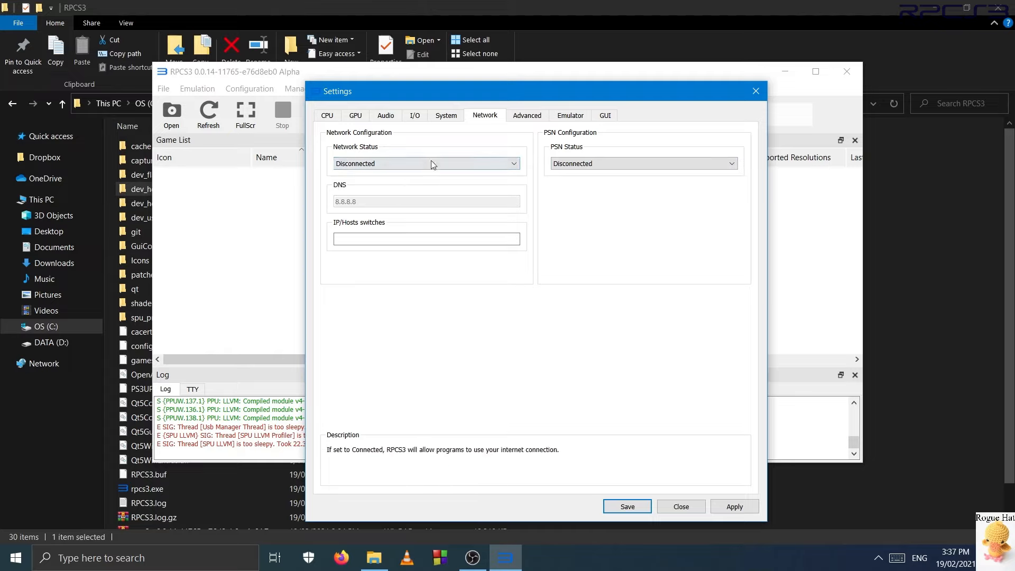
# Enable Debug Console Mode in the advanced core settings
pyautogui.click(527, 116)
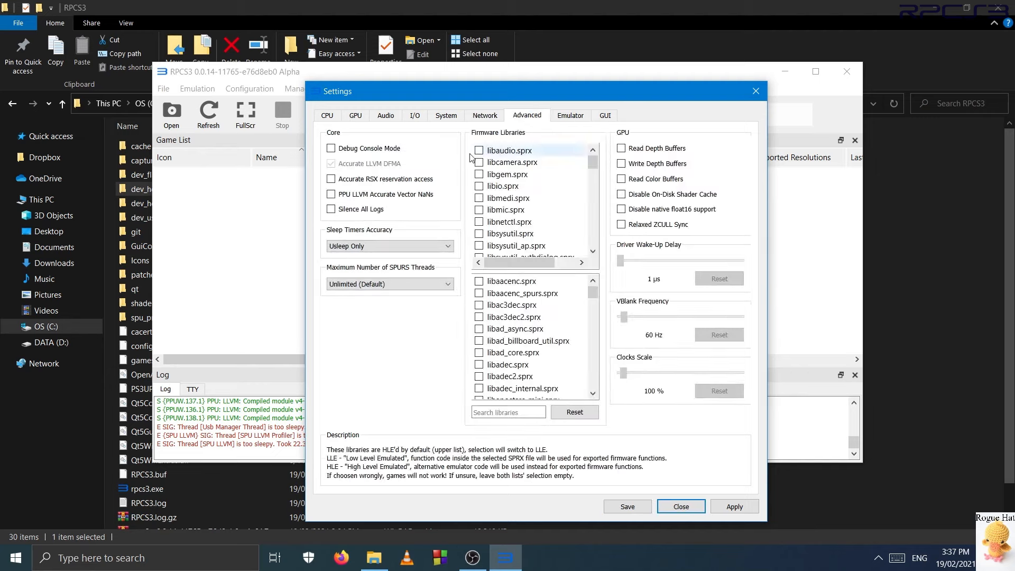
pyautogui.click(379, 149)
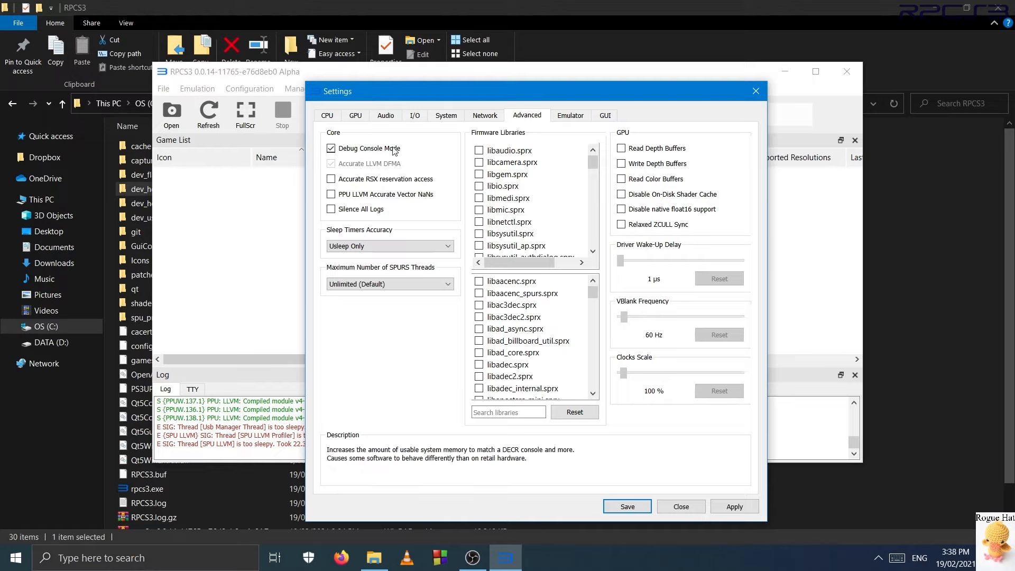
# Try the OpenGL renderer in the GPU settings and check the advanced core settings with it selected
pyautogui.click(355, 117)
pyautogui.click(404, 154)
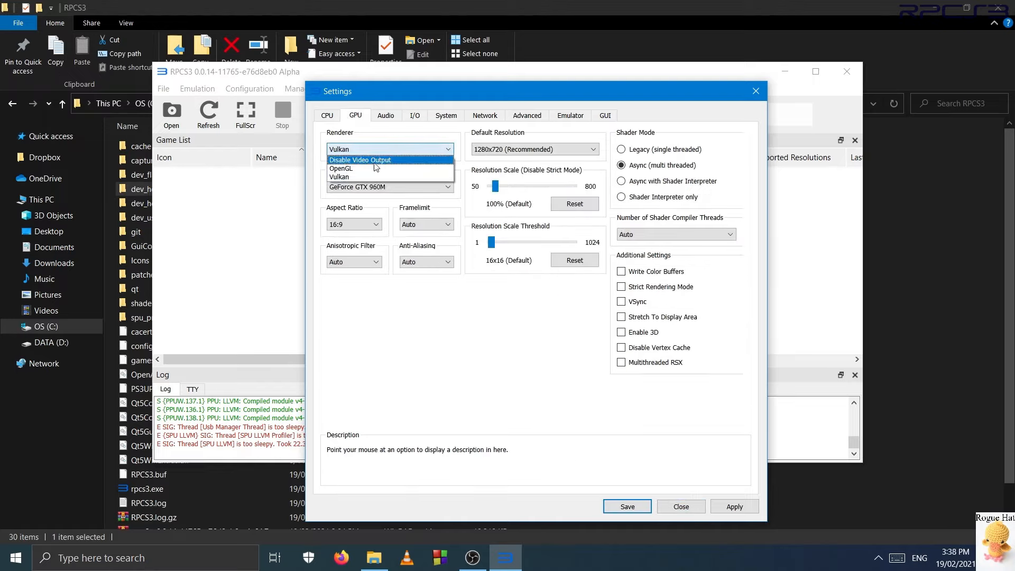
pyautogui.click(369, 172)
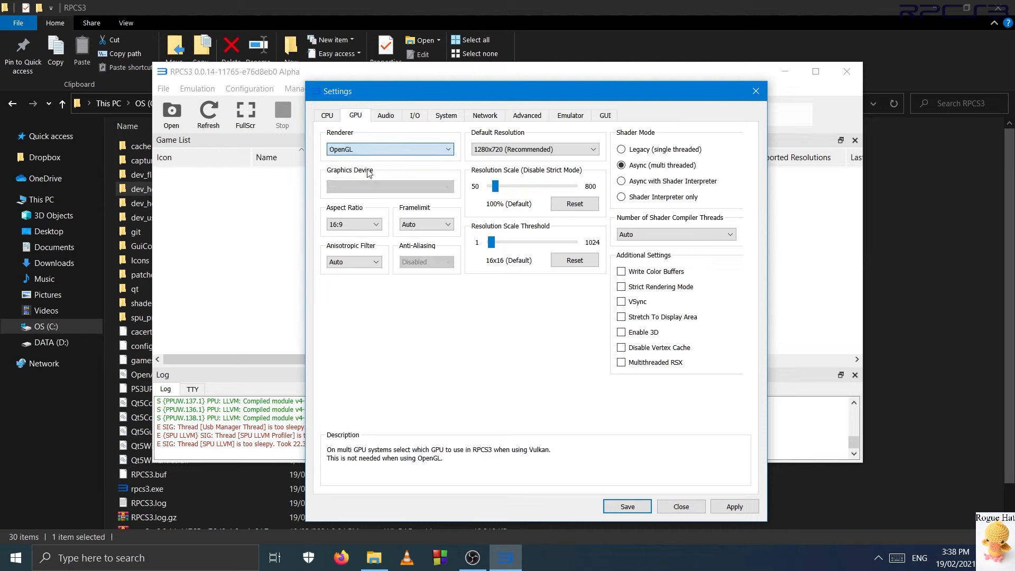
pyautogui.click(527, 116)
pyautogui.click(570, 118)
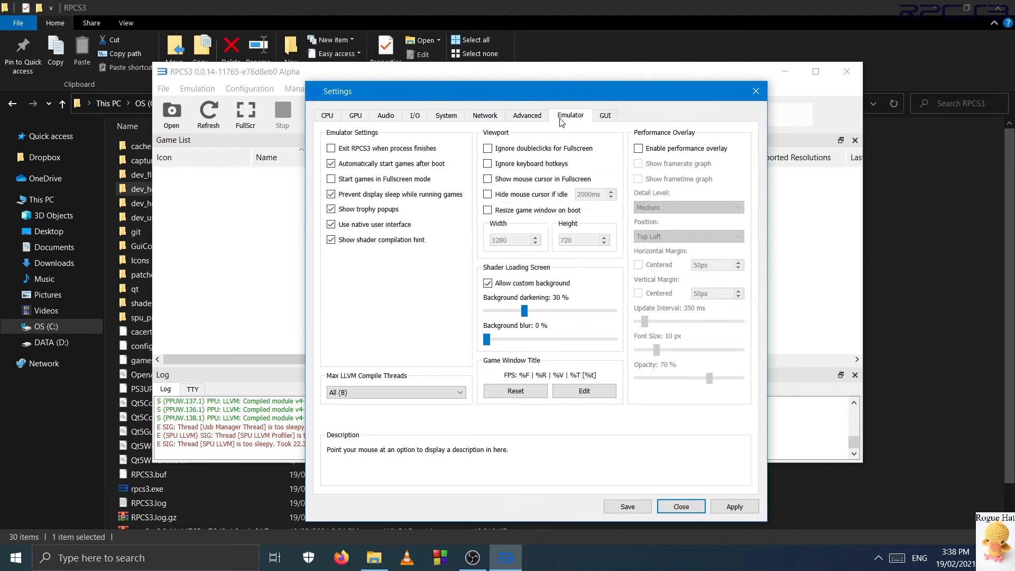
pyautogui.click(524, 119)
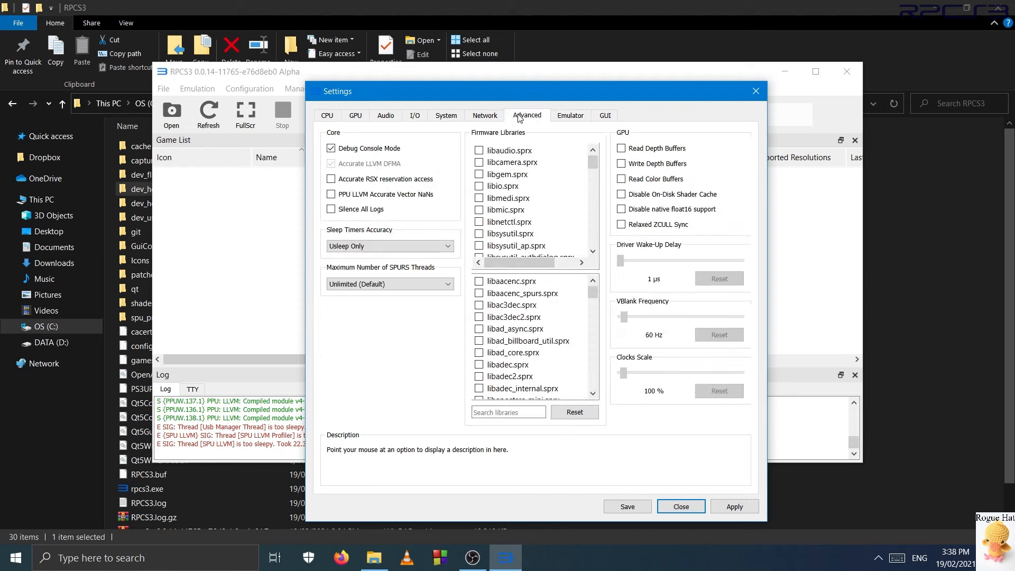
# Try Interpreter (fast) as PPU decoder before returning to Recompiler (LLVM), and switch the SPU decoder to Recompiler (ASMJIT)
pyautogui.click(386, 117)
pyautogui.click(352, 116)
pyautogui.click(337, 116)
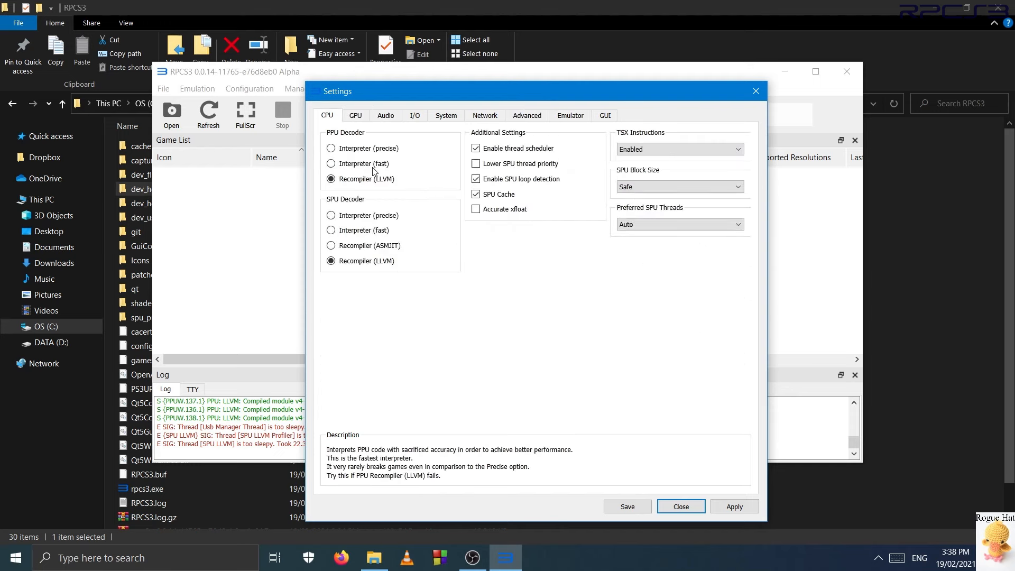
pyautogui.click(373, 165)
pyautogui.click(388, 183)
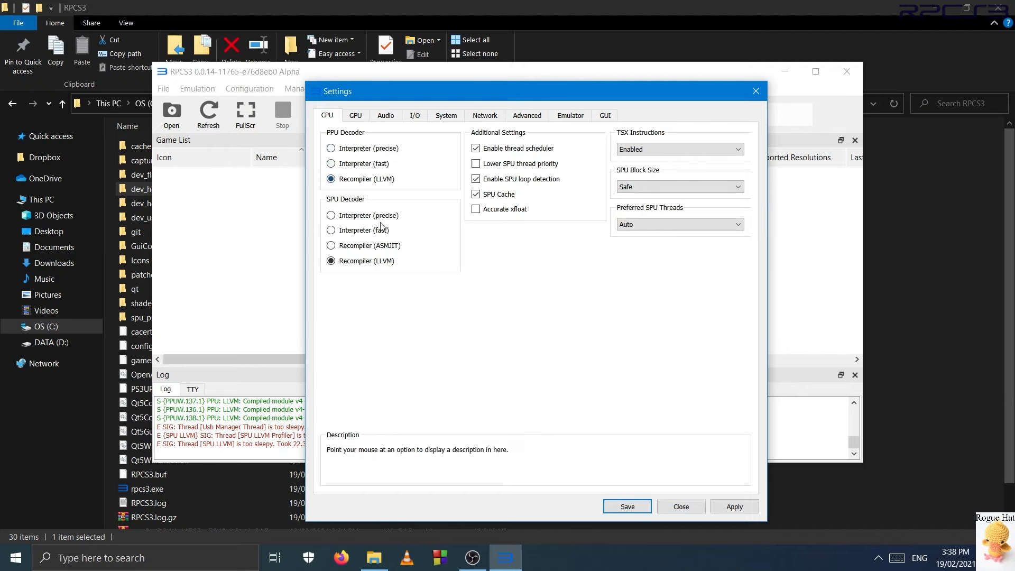
pyautogui.click(391, 245)
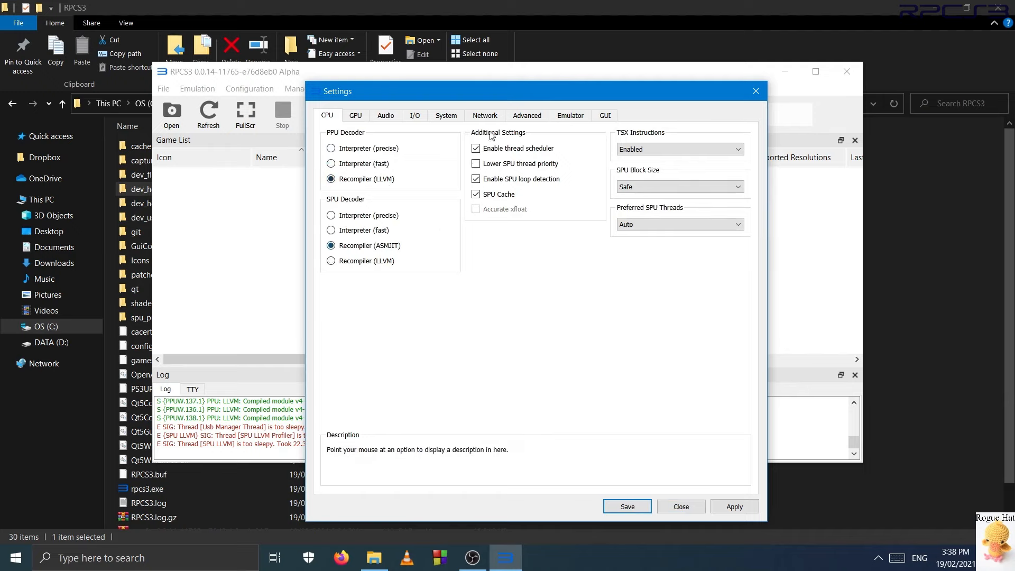
pyautogui.click(526, 115)
pyautogui.click(356, 118)
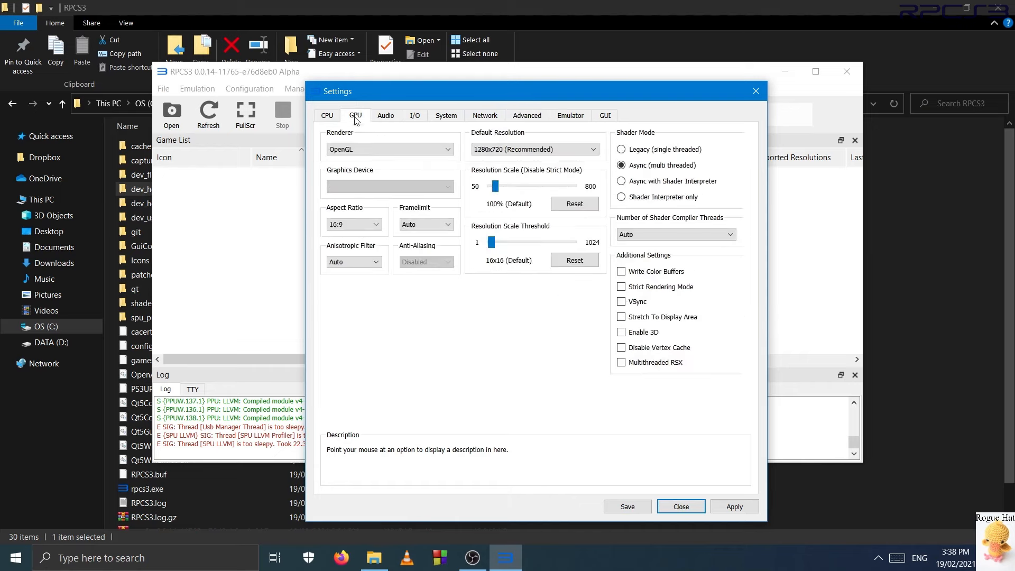
pyautogui.click(332, 115)
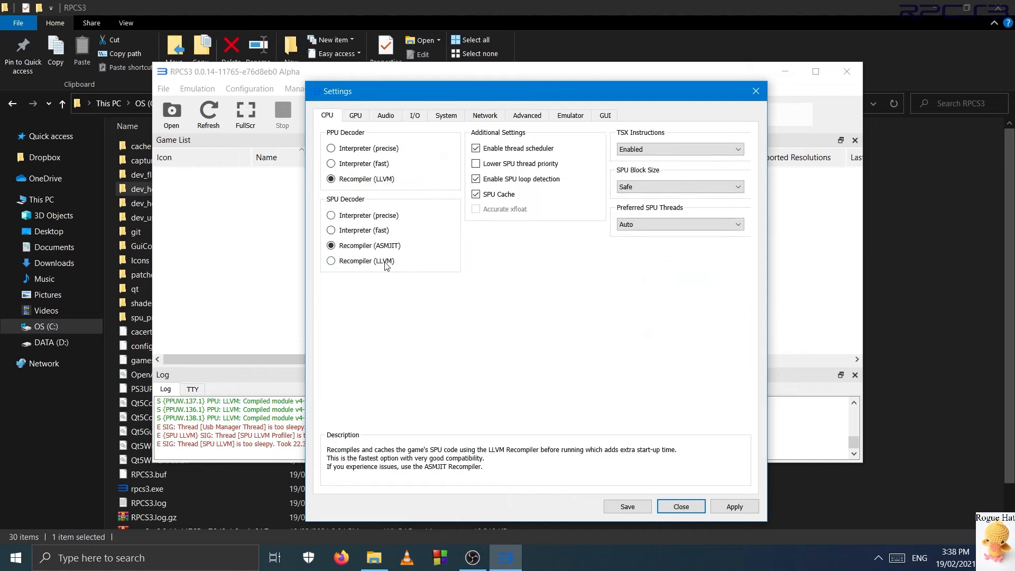
# Return the SPU decoder to Recompiler (LLVM) and the renderer to Vulkan
pyautogui.click(365, 261)
pyautogui.click(355, 115)
pyautogui.click(384, 153)
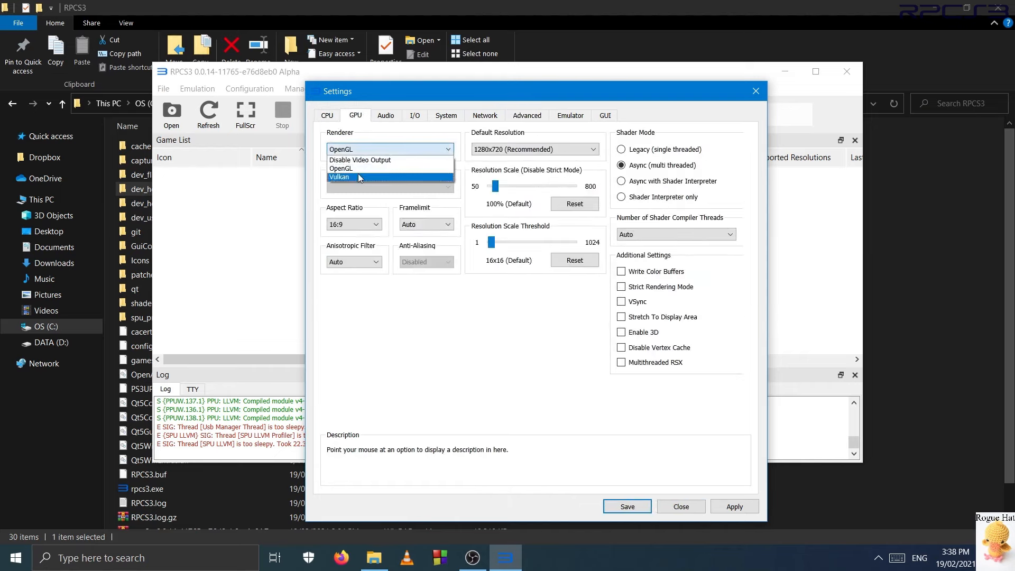
pyautogui.click(357, 173)
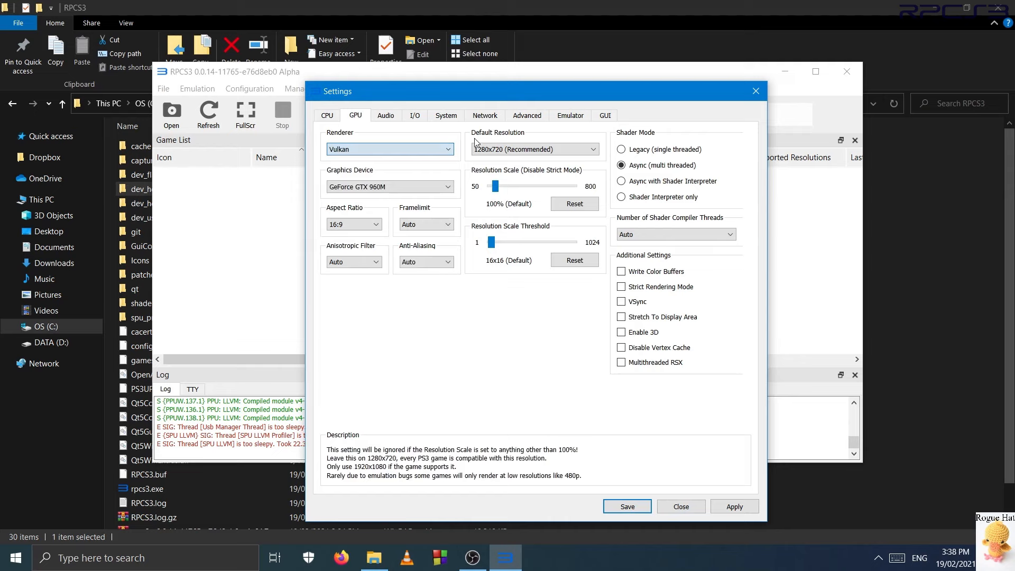
# Review the GPU and advanced settings, trying Accurate RSX reservation access and leaving it off
pyautogui.click(519, 118)
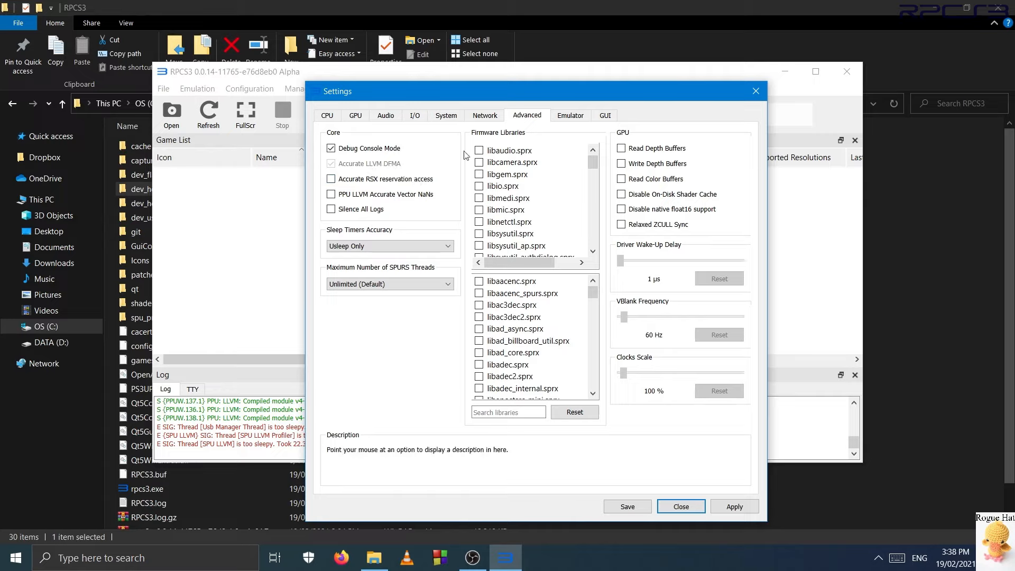
pyautogui.click(364, 116)
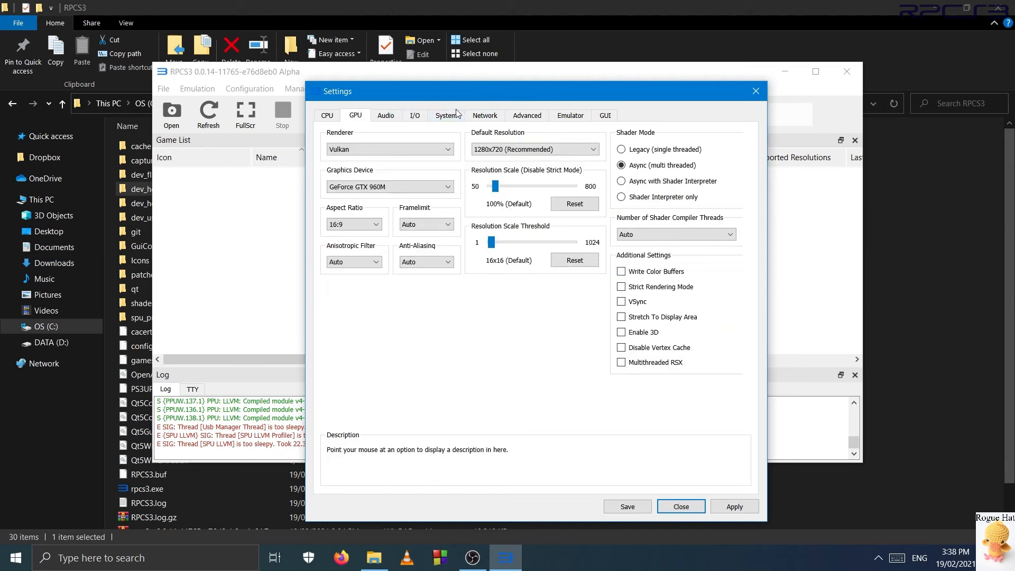
pyautogui.click(484, 115)
pyautogui.click(519, 114)
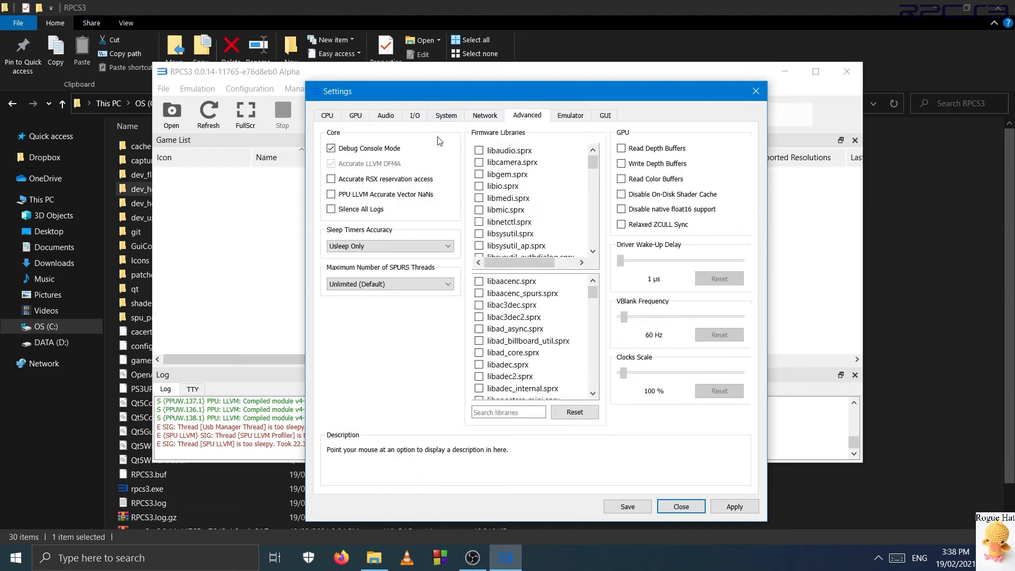
pyautogui.click(404, 183)
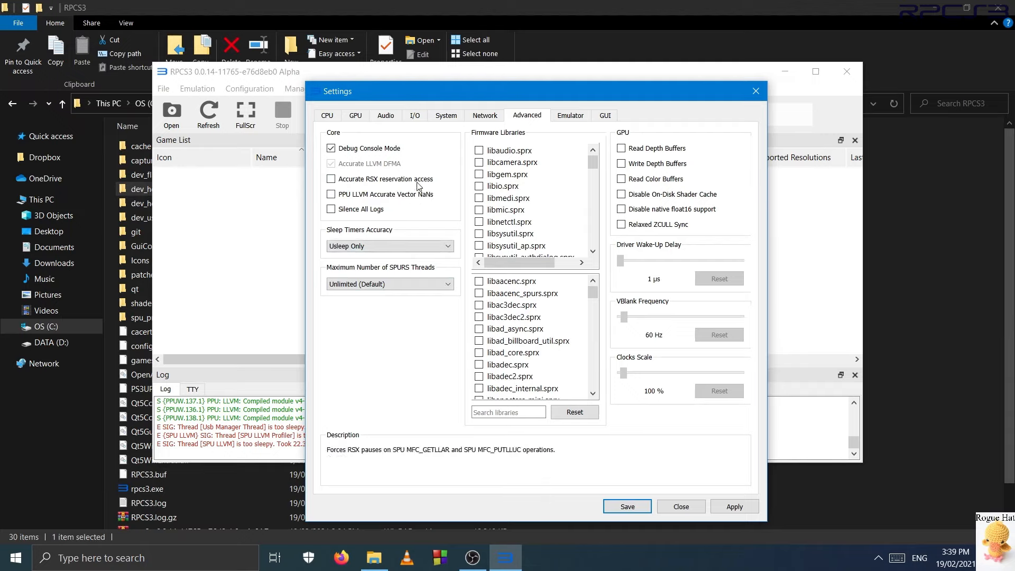
# Check the selected CPU decoders and the PPU LLVM Accurate Vector NaNs option in the advanced core settings
pyautogui.click(354, 117)
pyautogui.click(334, 117)
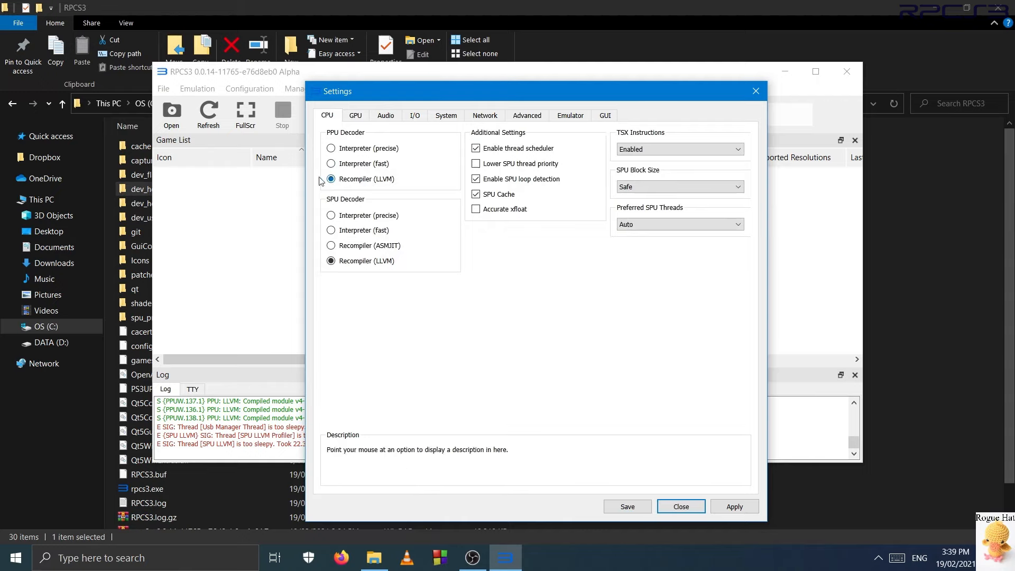
pyautogui.click(451, 119)
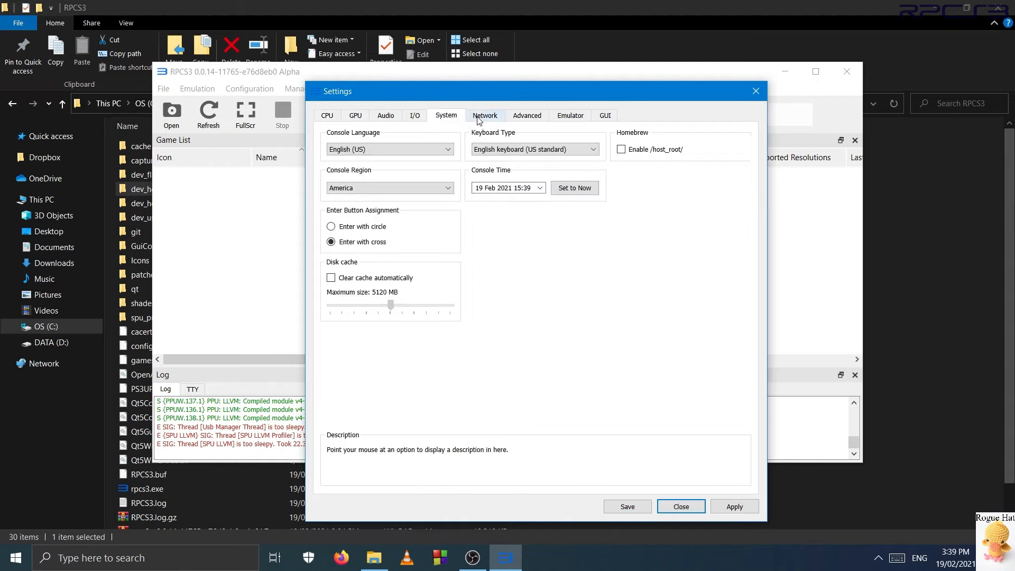
pyautogui.click(480, 118)
pyautogui.click(545, 121)
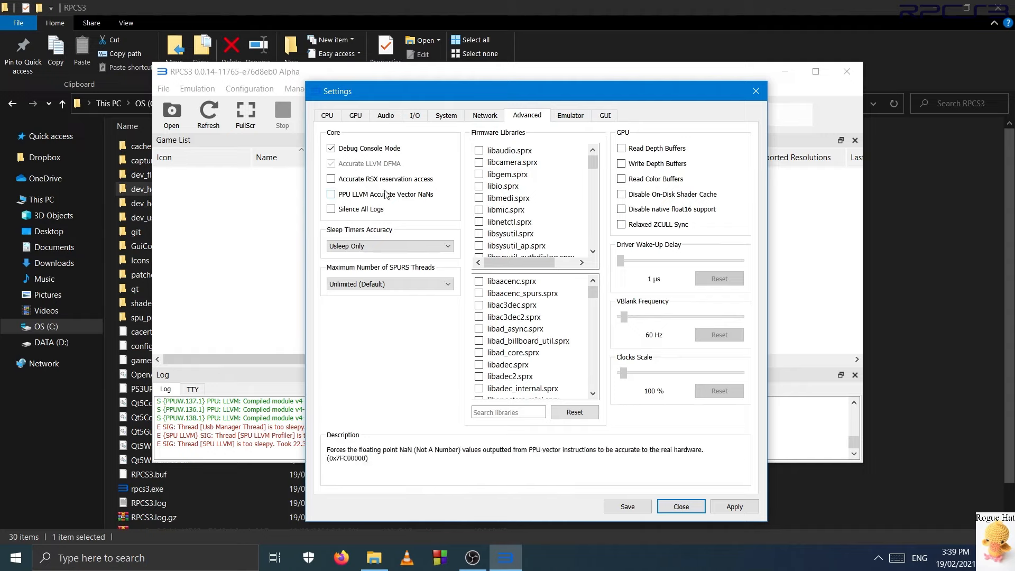
# Review the renderer choices in the GPU settings and enable PPU LLVM Accurate Vector NaNs in the advanced core settings
pyautogui.click(355, 115)
pyautogui.click(430, 149)
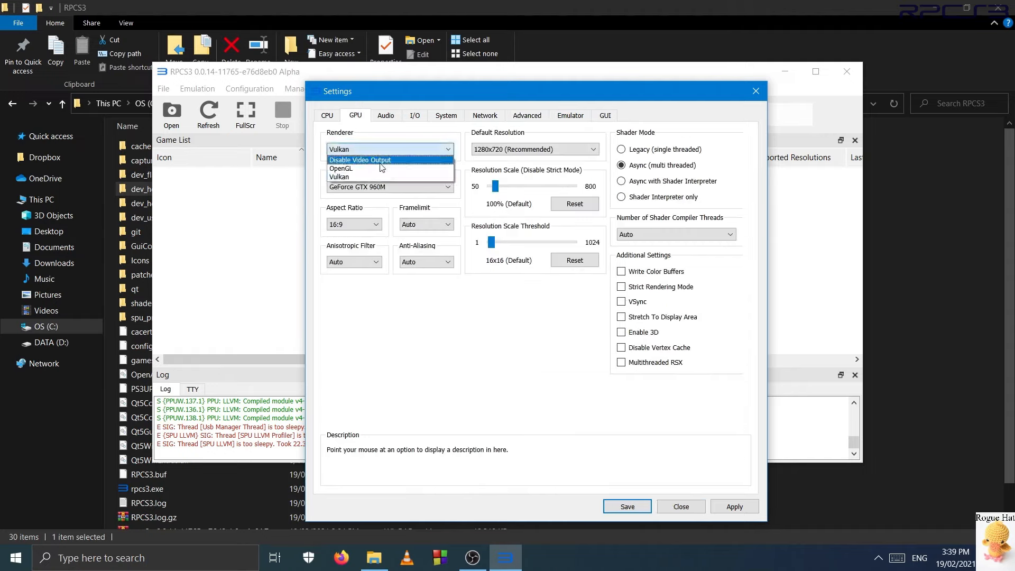
pyautogui.click(432, 162)
pyautogui.click(510, 117)
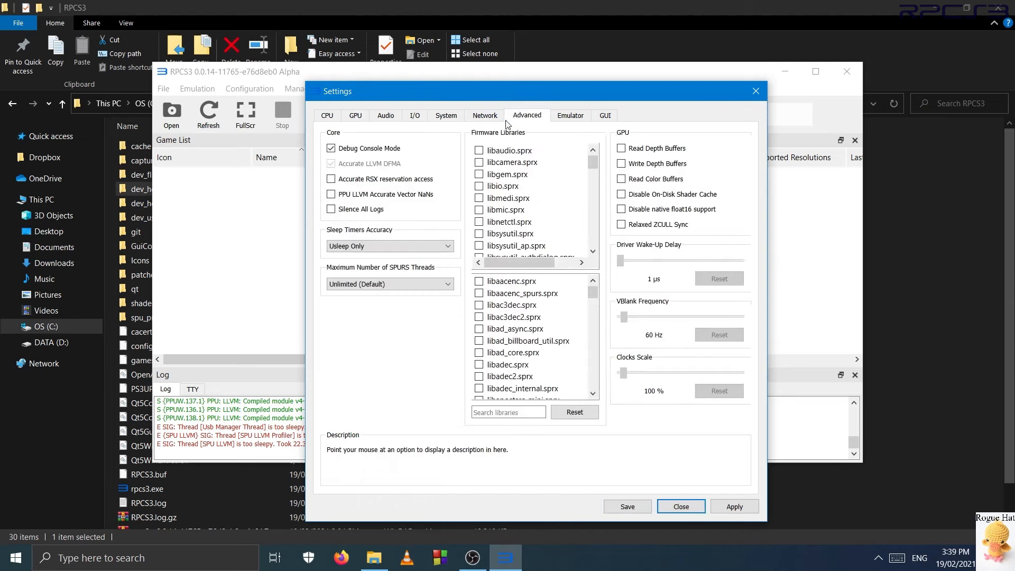
pyautogui.click(400, 200)
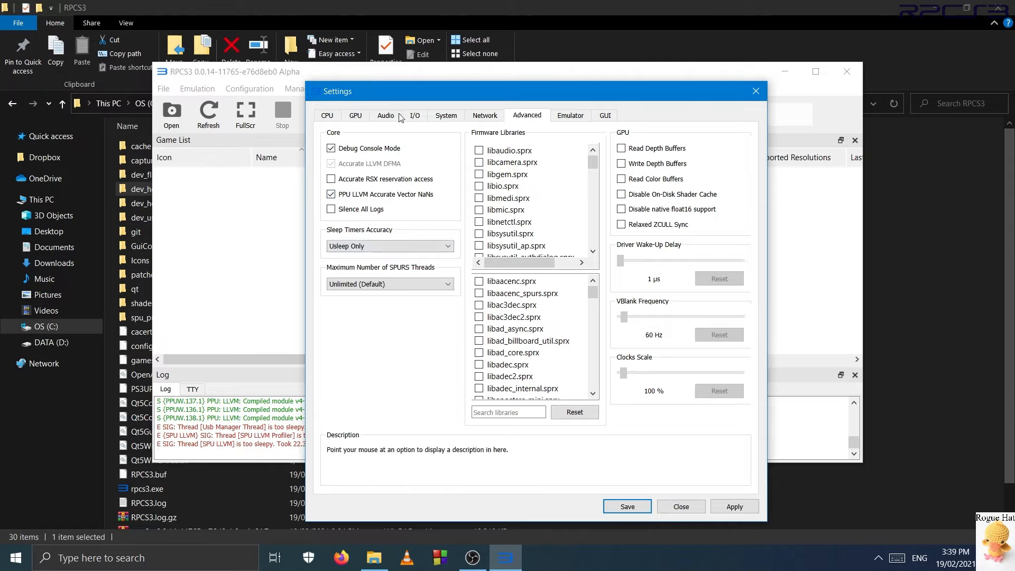
# Select Vulkan as the renderer and switch PPU LLVM Accurate Vector NaNs off again in the advanced core settings
pyautogui.click(355, 115)
pyautogui.click(384, 152)
pyautogui.click(360, 174)
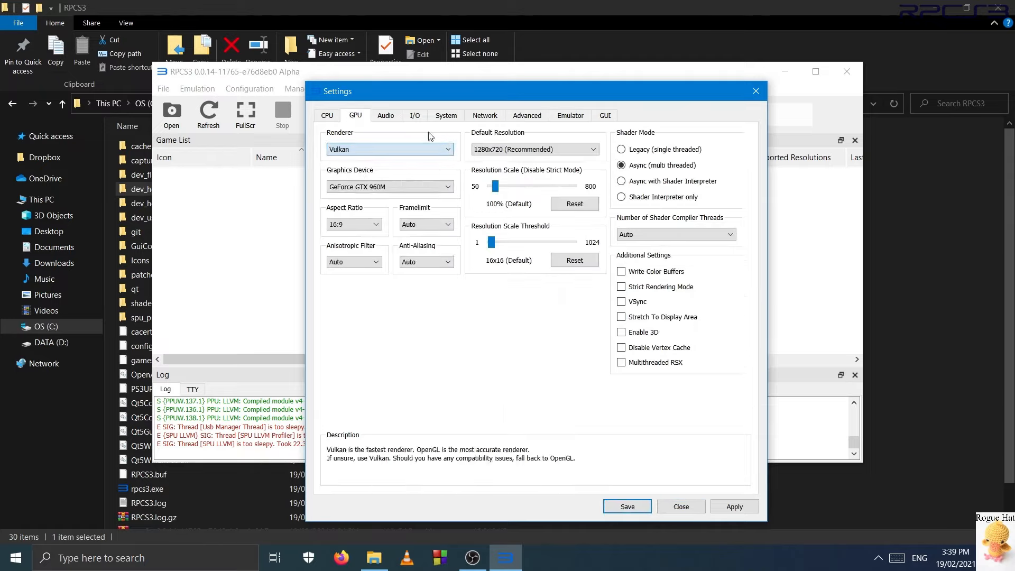
pyautogui.click(524, 115)
pyautogui.click(561, 115)
pyautogui.click(514, 118)
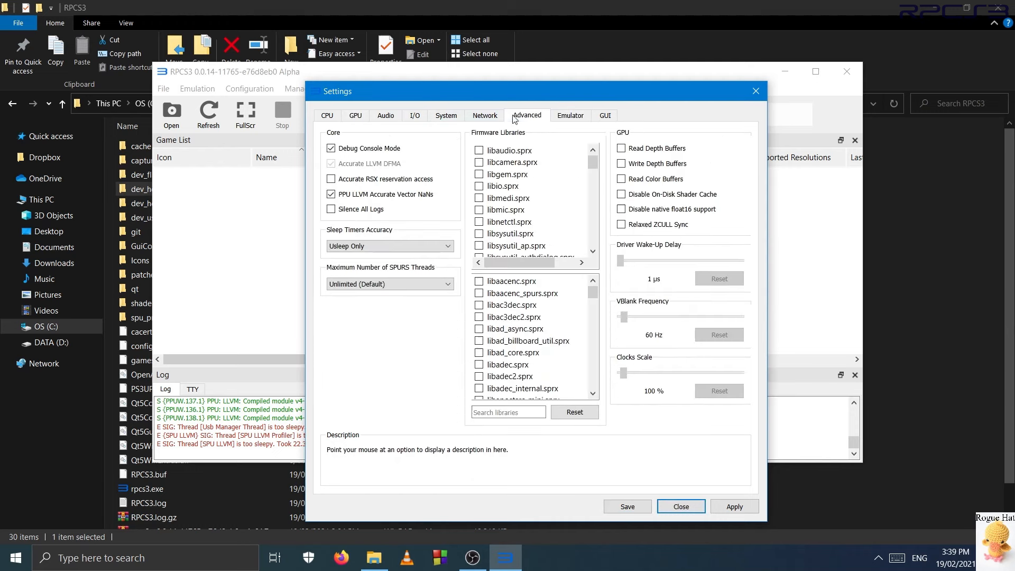
pyautogui.click(405, 196)
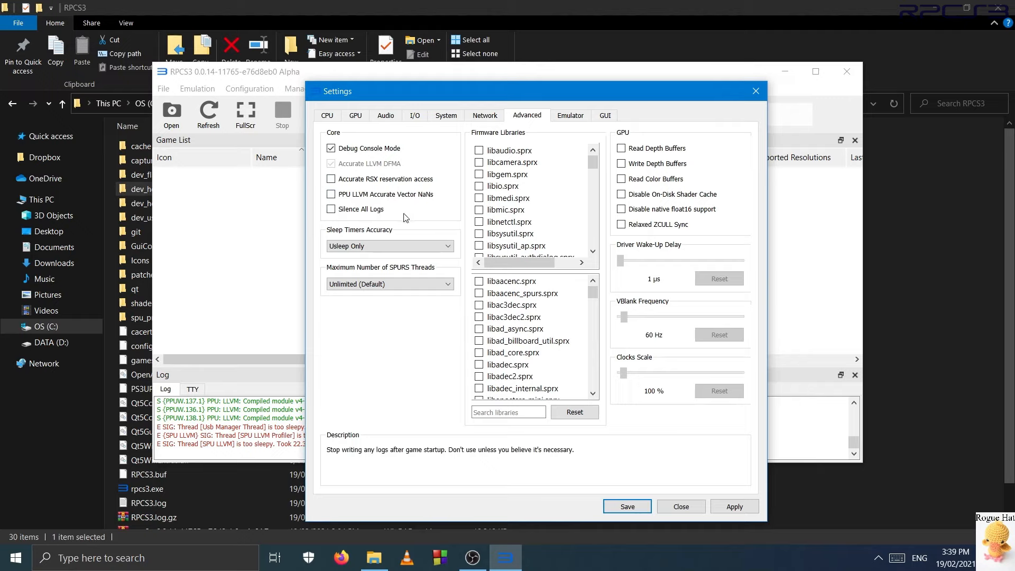
# Review the Sleep Timers Accuracy and maximum SPURS threads options, keeping Usleep Only and Unlimited (Default)
pyautogui.click(431, 248)
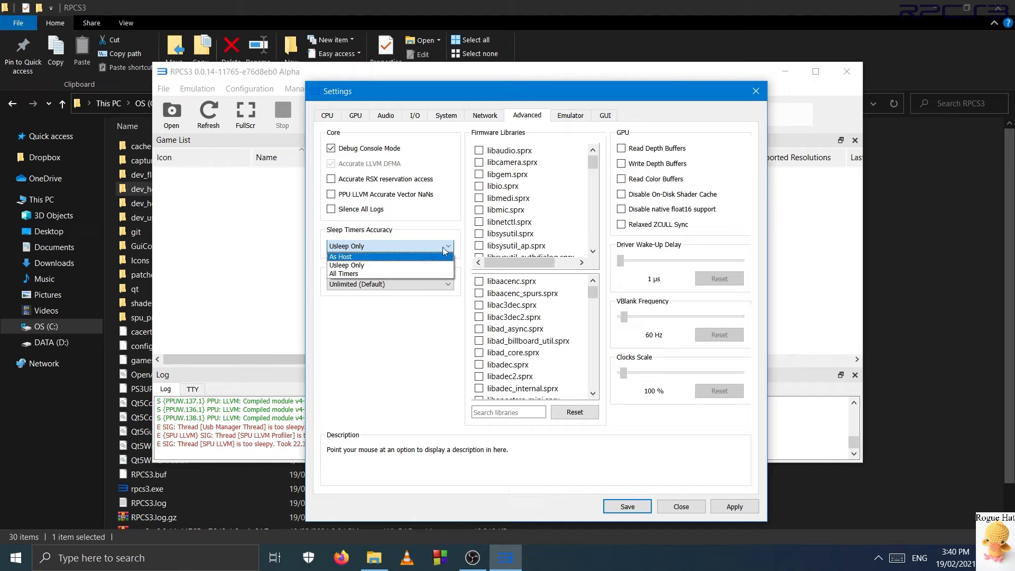
pyautogui.click(444, 246)
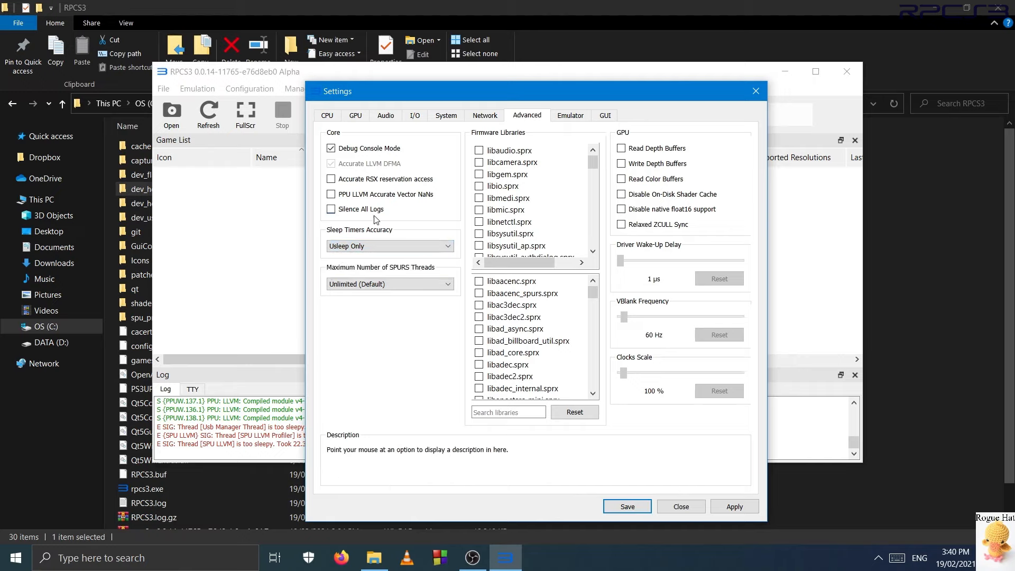
pyautogui.click(436, 284)
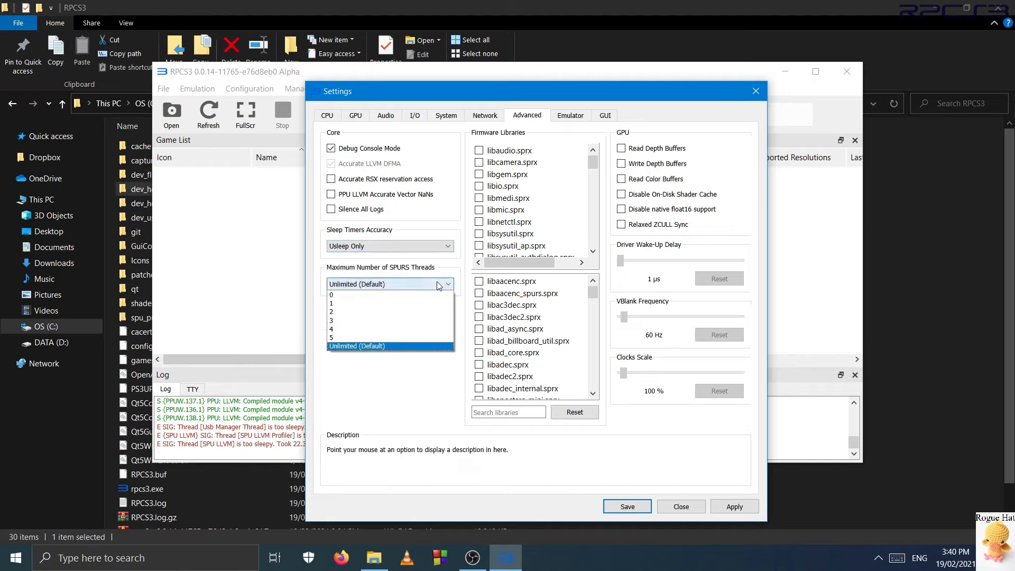
pyautogui.click(437, 286)
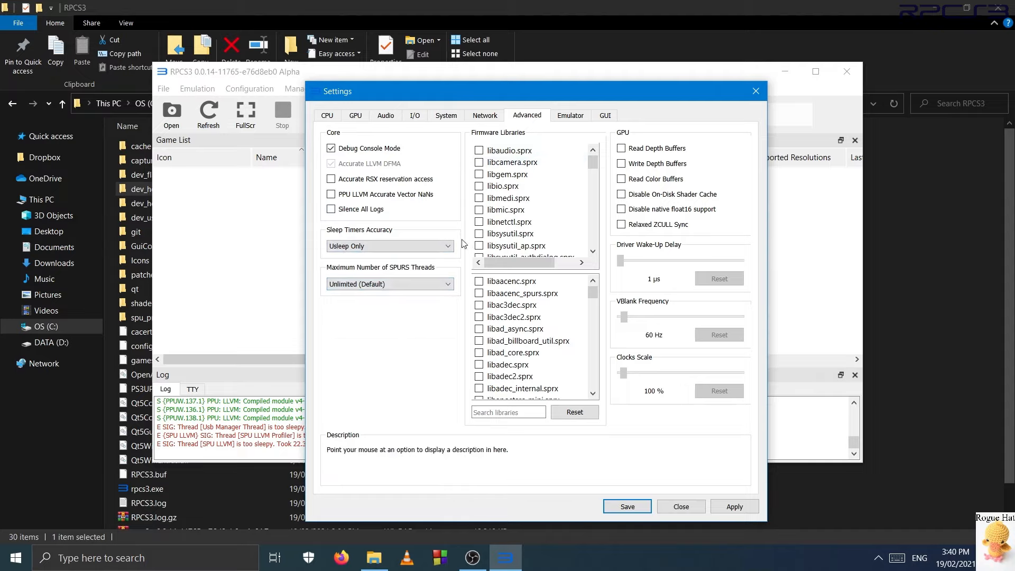
# Try selecting libgem.sprx and libsysutil.sprx in the firmware libraries, clear both again and look over the two library lists
pyautogui.moveTo(529, 174)
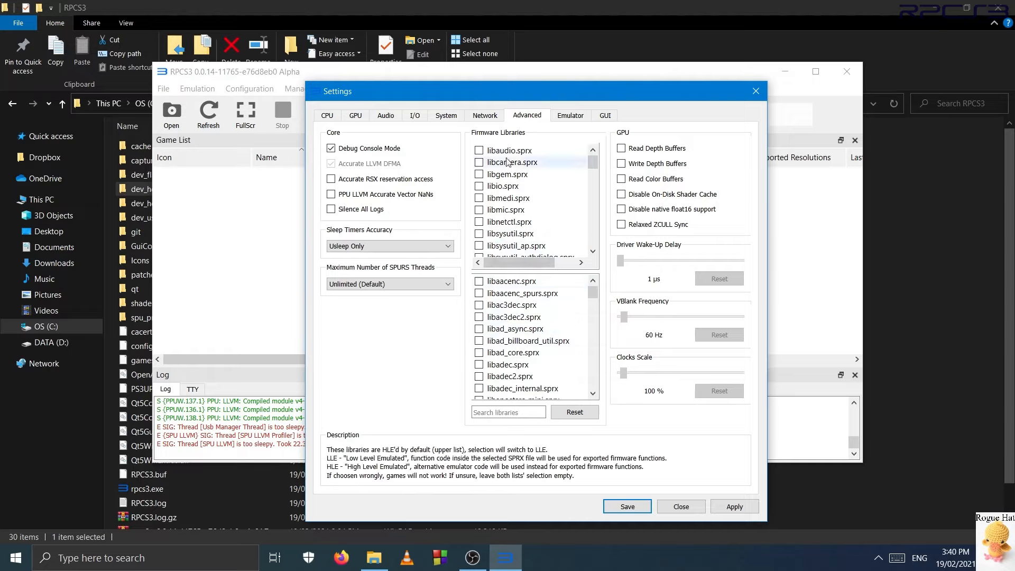
pyautogui.click(481, 236)
pyautogui.click(481, 235)
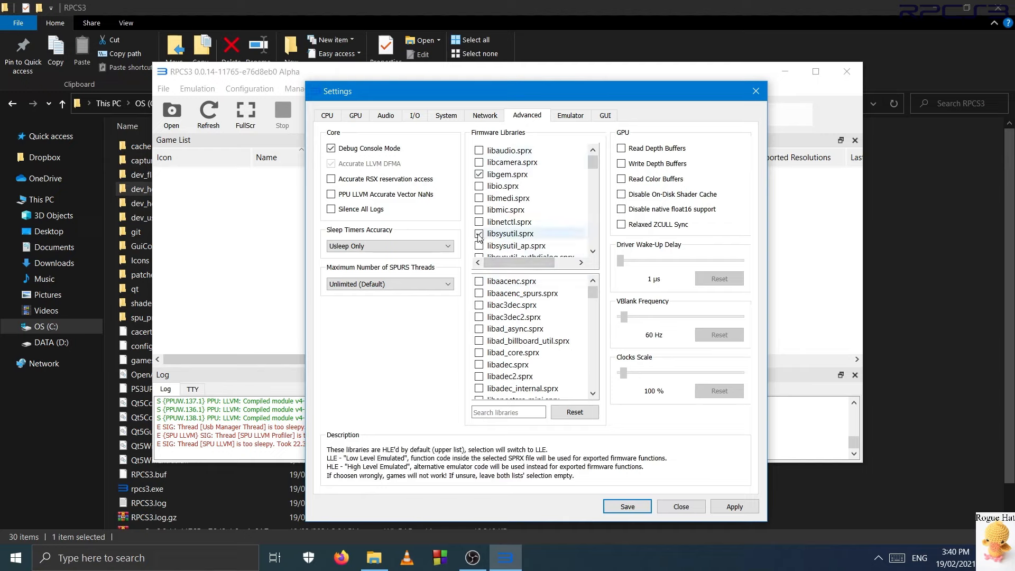
pyautogui.click(485, 179)
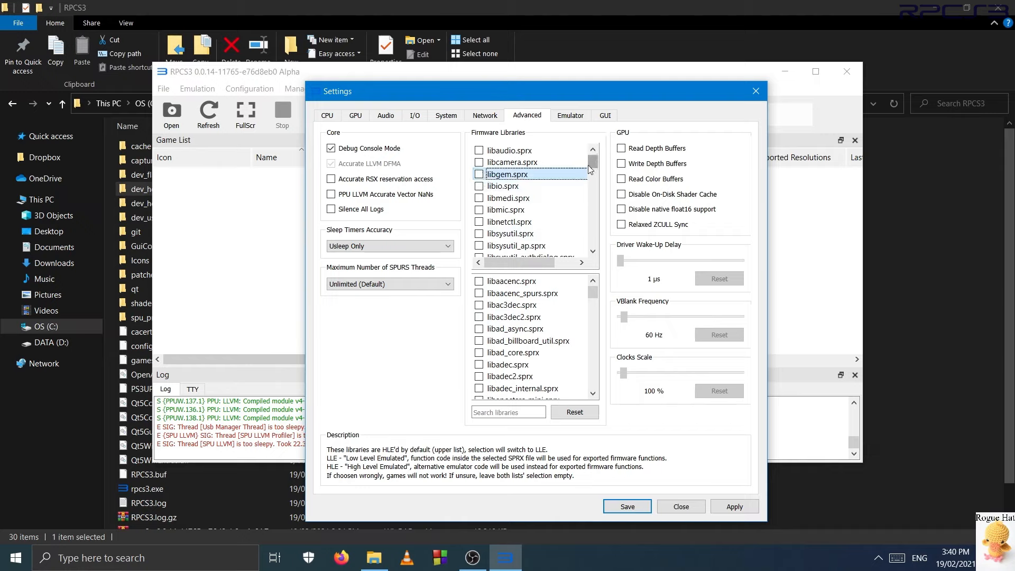
pyautogui.moveTo(593, 164)
pyautogui.mouseDown()
pyautogui.moveTo(595, 209)
pyautogui.moveTo(594, 162)
pyautogui.mouseUp()
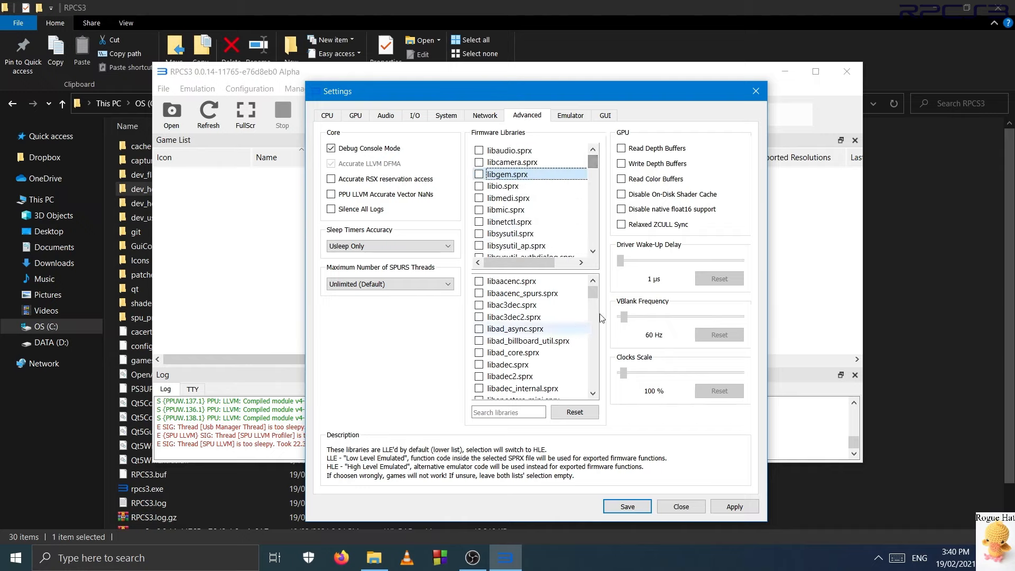
pyautogui.moveTo(593, 290)
pyautogui.mouseDown()
pyautogui.moveTo(581, 384)
pyautogui.moveTo(588, 290)
pyautogui.mouseUp()
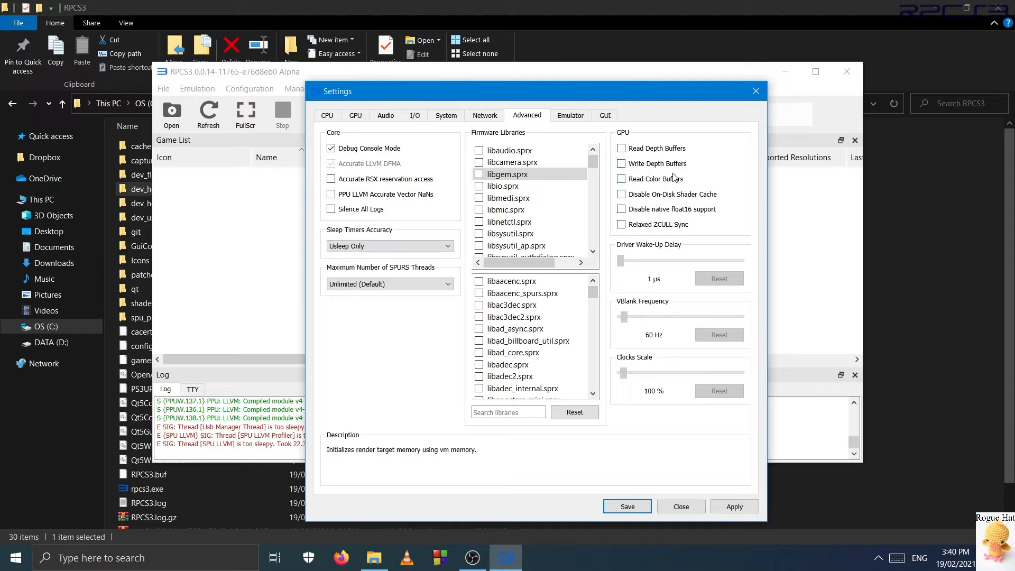
# Enable Read Depth Buffers and Write Depth Buffers in the advanced GPU settings, leaving Read Color Buffers off
pyautogui.click(674, 151)
pyautogui.click(676, 182)
pyautogui.click(679, 152)
pyautogui.click(684, 180)
pyautogui.click(684, 180)
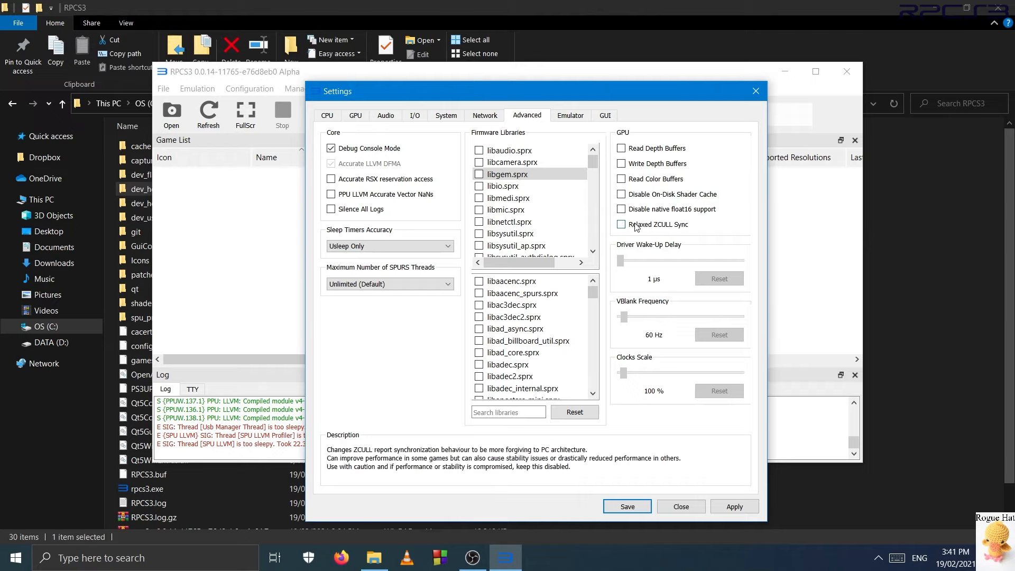
pyautogui.click(686, 164)
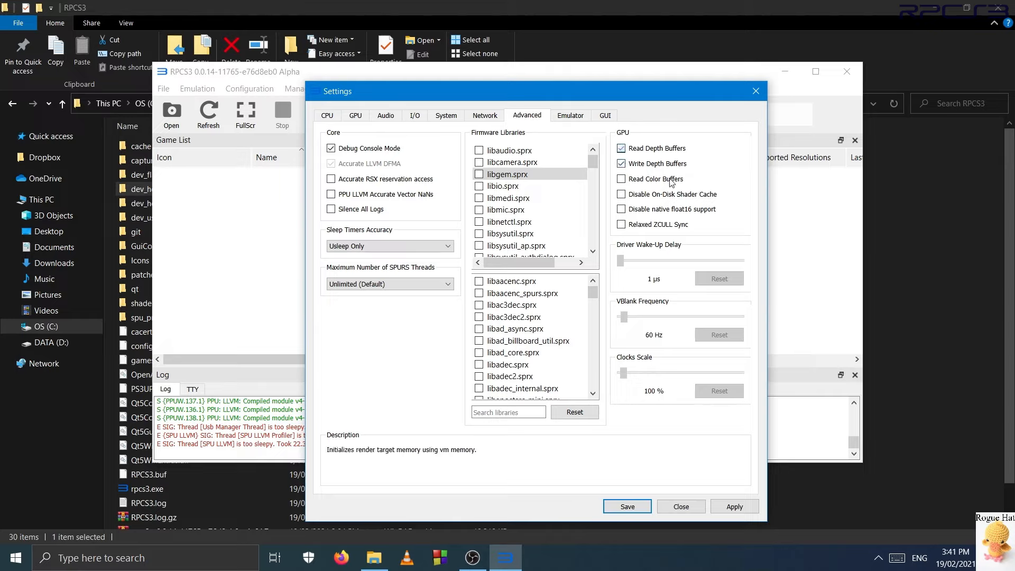
# Try Read Color Buffers, clear the depth and color buffer options in the advanced GPU settings and enable Relaxed ZCULL Sync
pyautogui.click(673, 180)
pyautogui.click(676, 165)
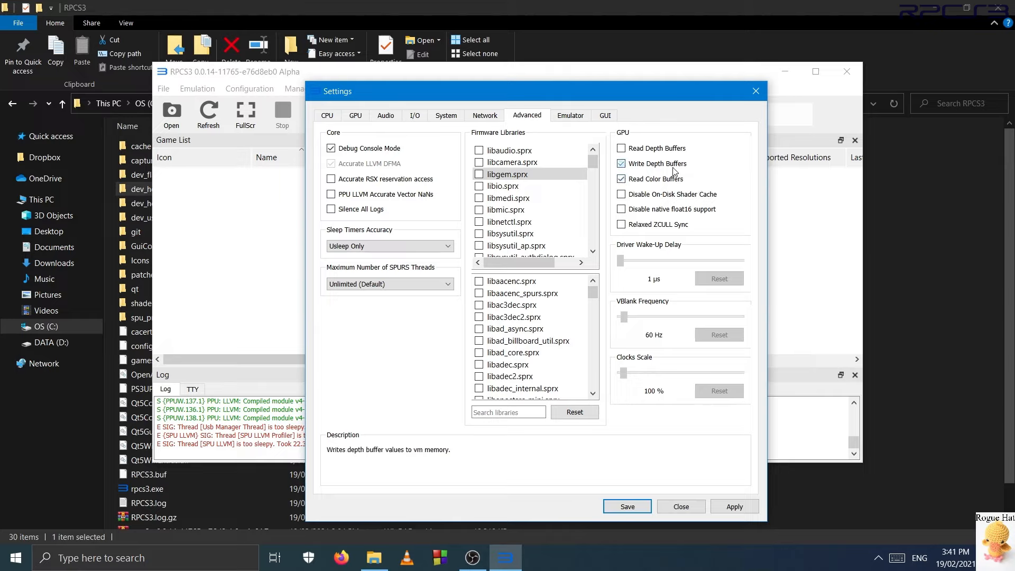
pyautogui.click(675, 179)
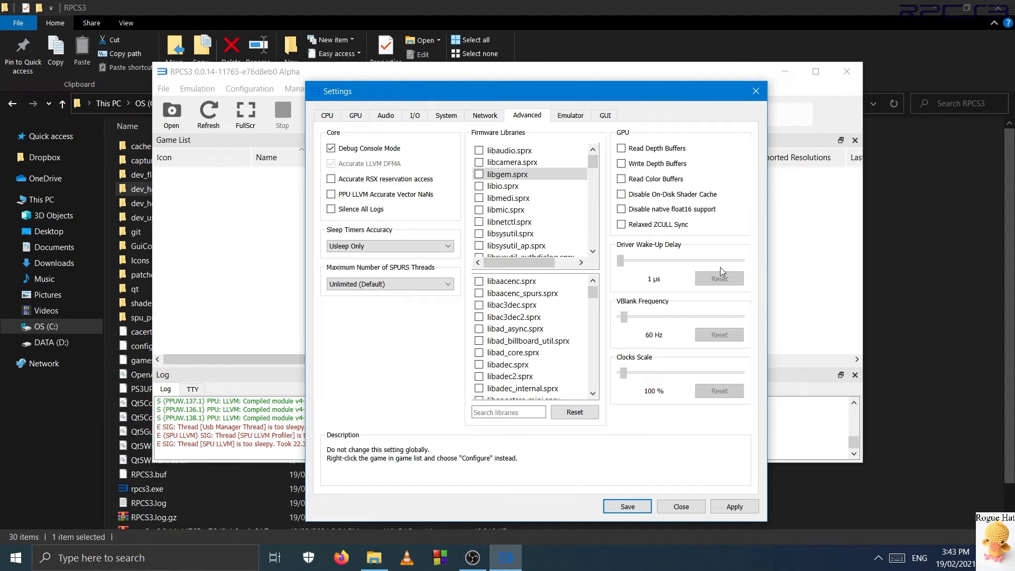
pyautogui.click(669, 228)
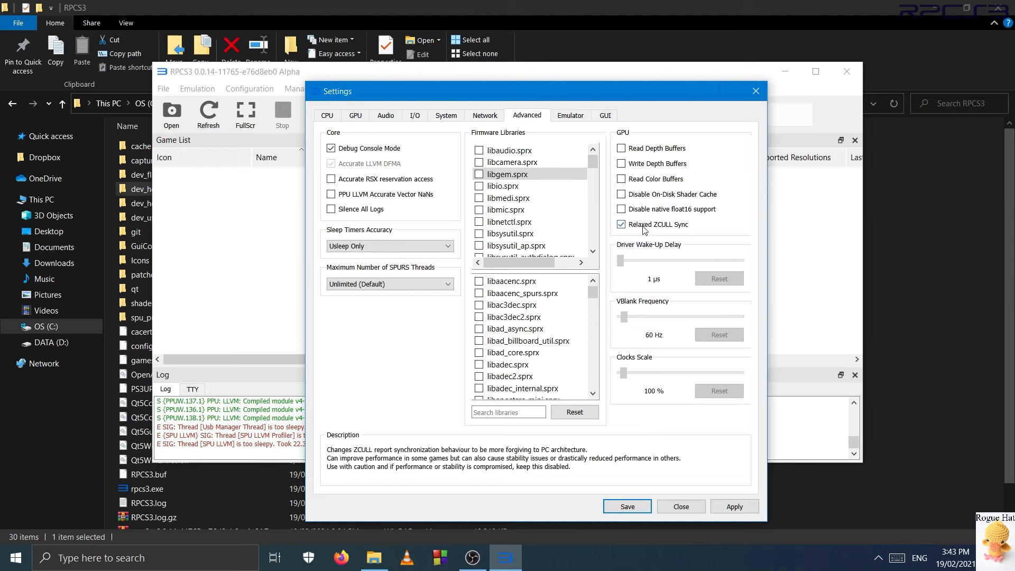
# In the emulator settings, review Max LLVM Compile Threads and enable the performance overlay at Medium detail, positioned Top Left
pyautogui.click(578, 116)
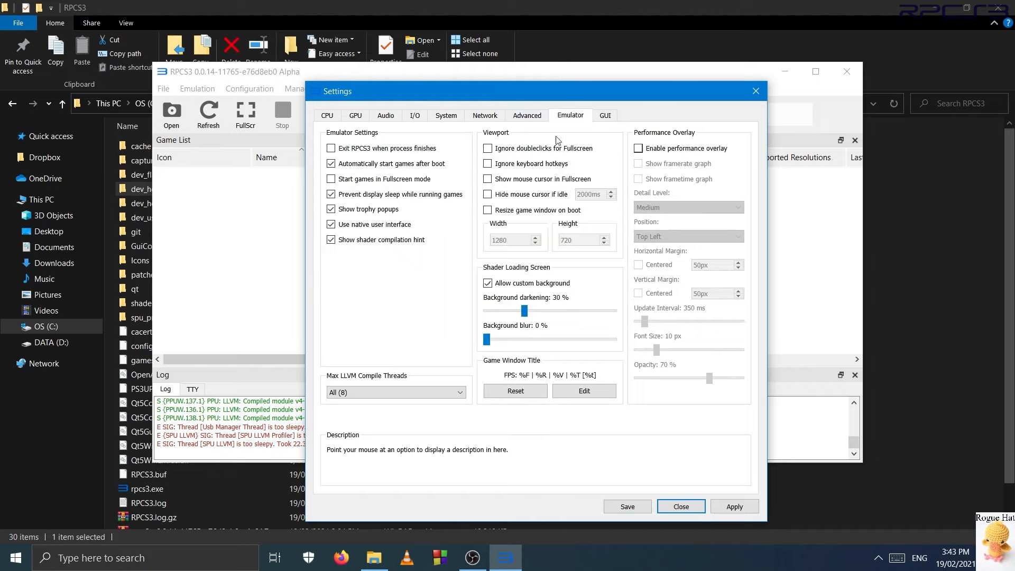
pyautogui.click(440, 392)
pyautogui.click(440, 391)
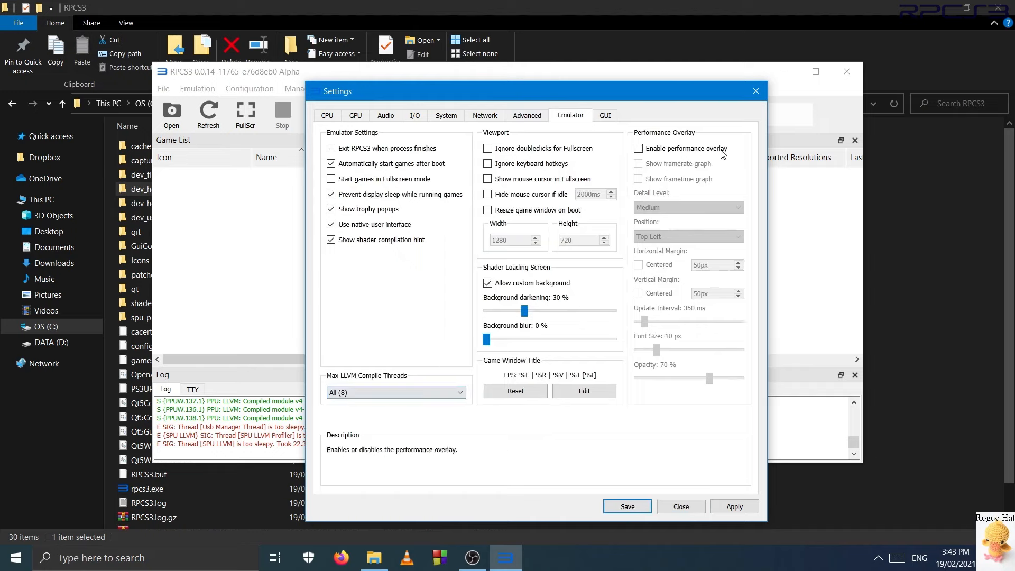
pyautogui.click(684, 148)
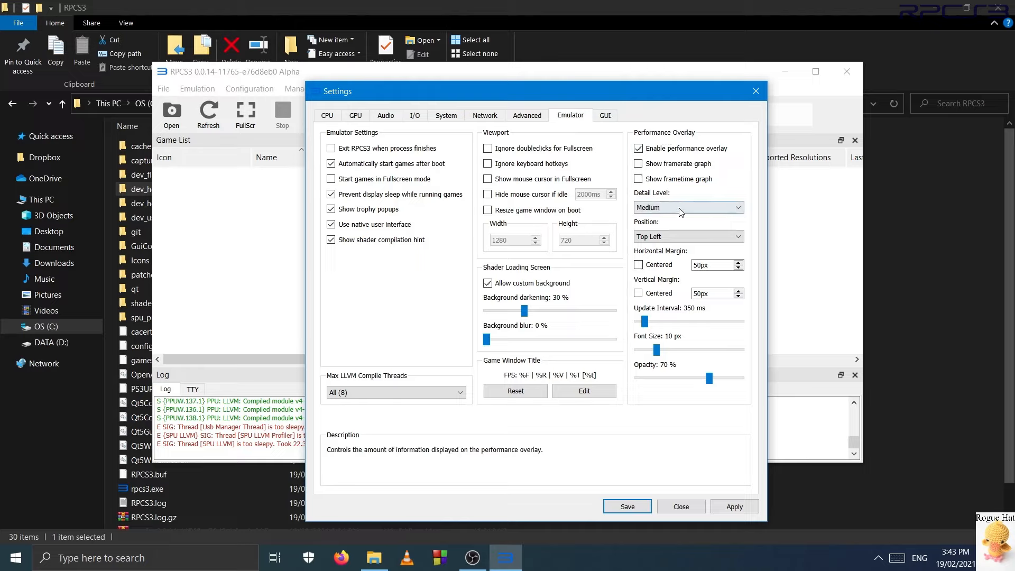
pyautogui.click(673, 241)
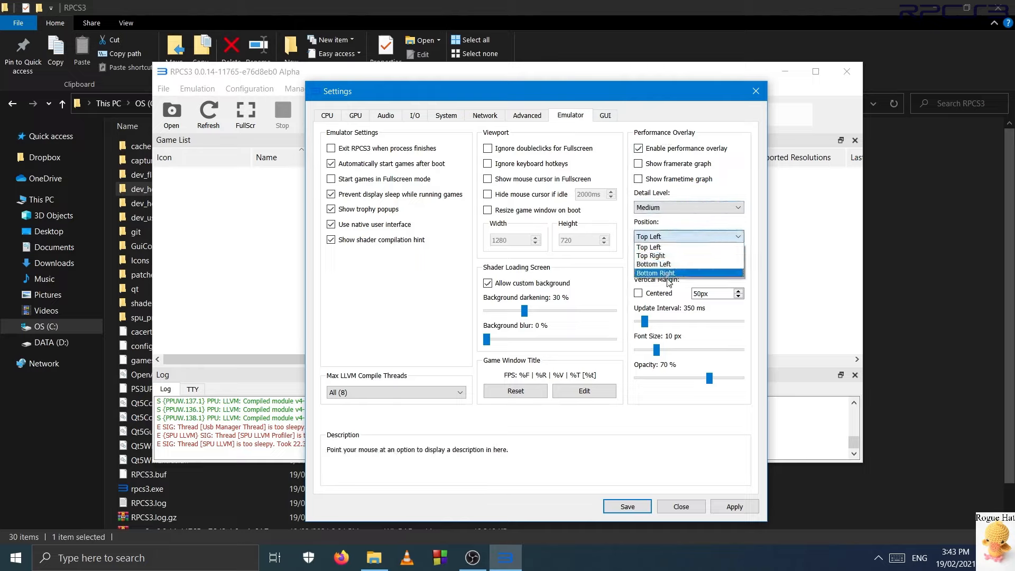
pyautogui.click(671, 246)
# Try the Classic (Bright) stylesheet in the GUI settings
pyautogui.click(606, 115)
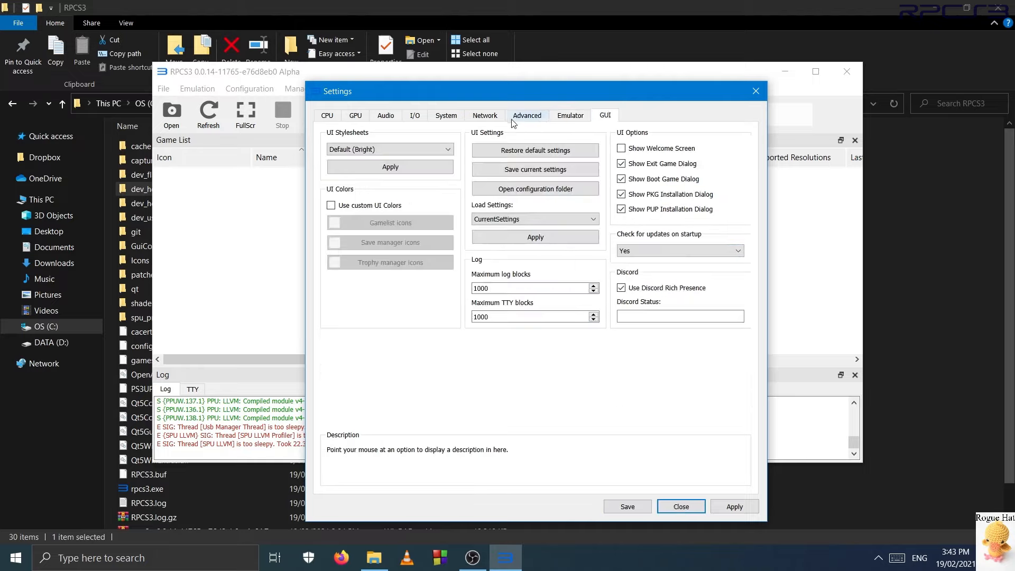
pyautogui.click(369, 150)
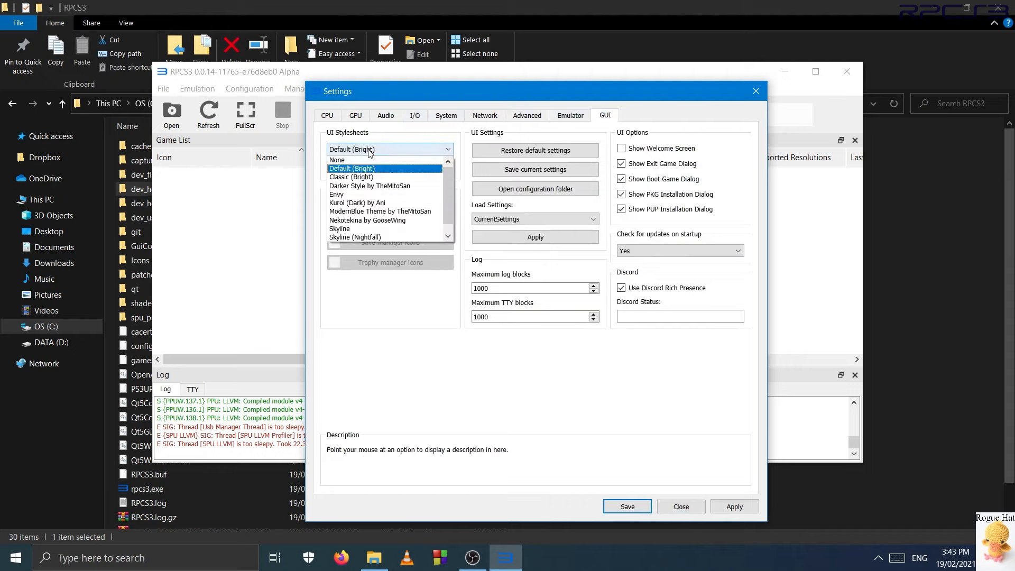
pyautogui.click(371, 178)
pyautogui.click(407, 168)
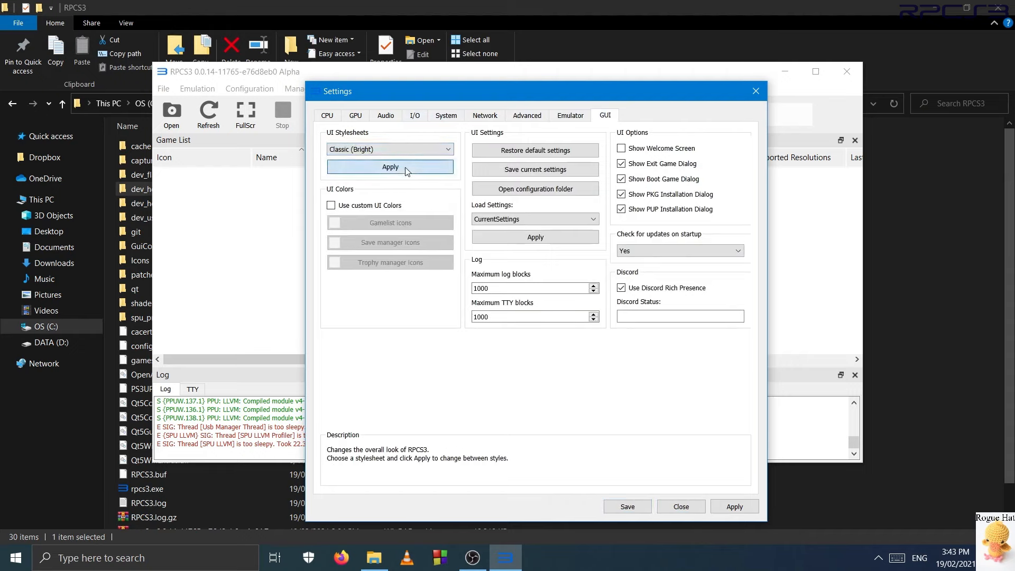
# Apply the Envy stylesheet, look over the remaining GUI options and close the settings without saving
pyautogui.click(373, 150)
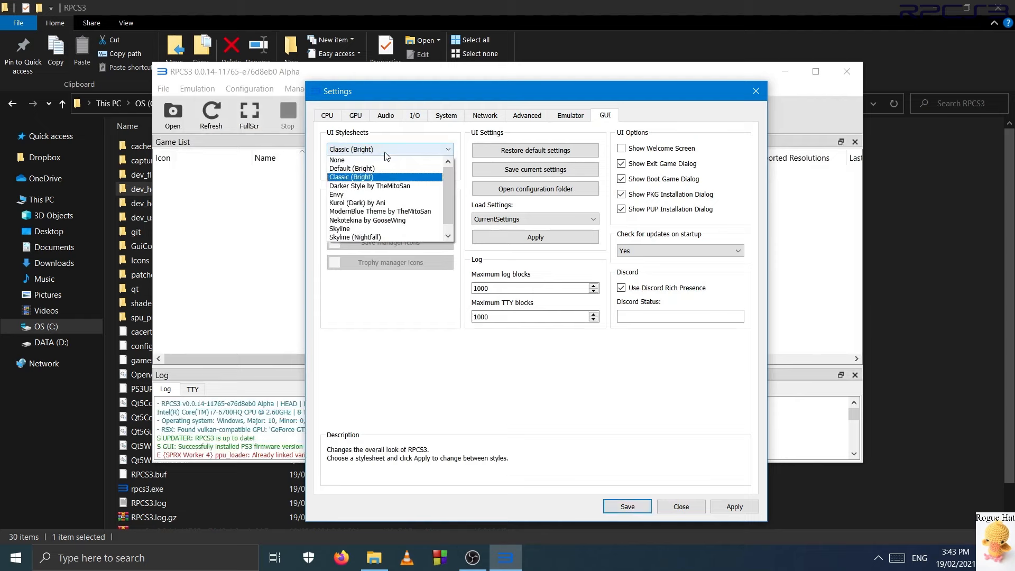
pyautogui.click(373, 194)
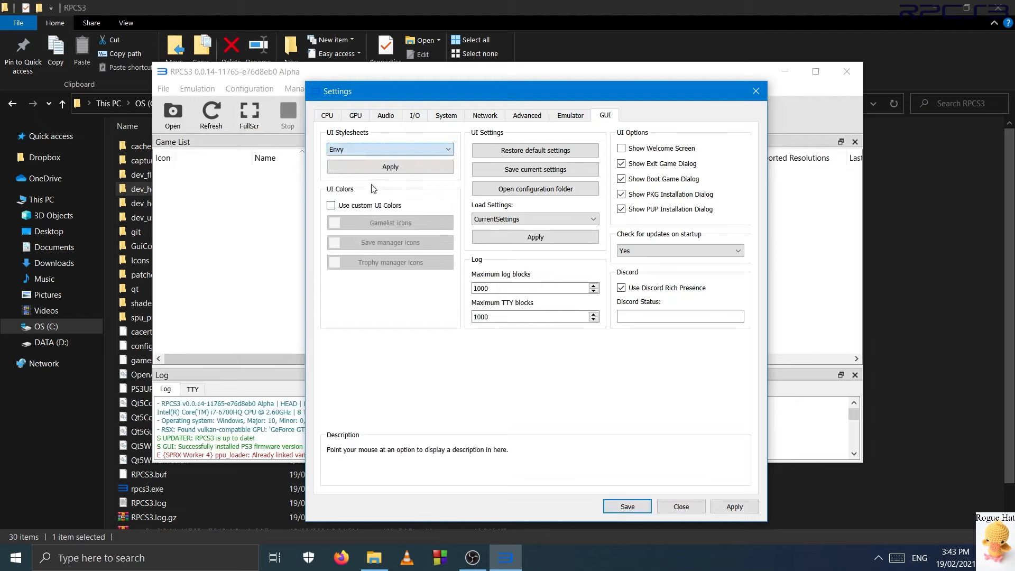
pyautogui.click(376, 168)
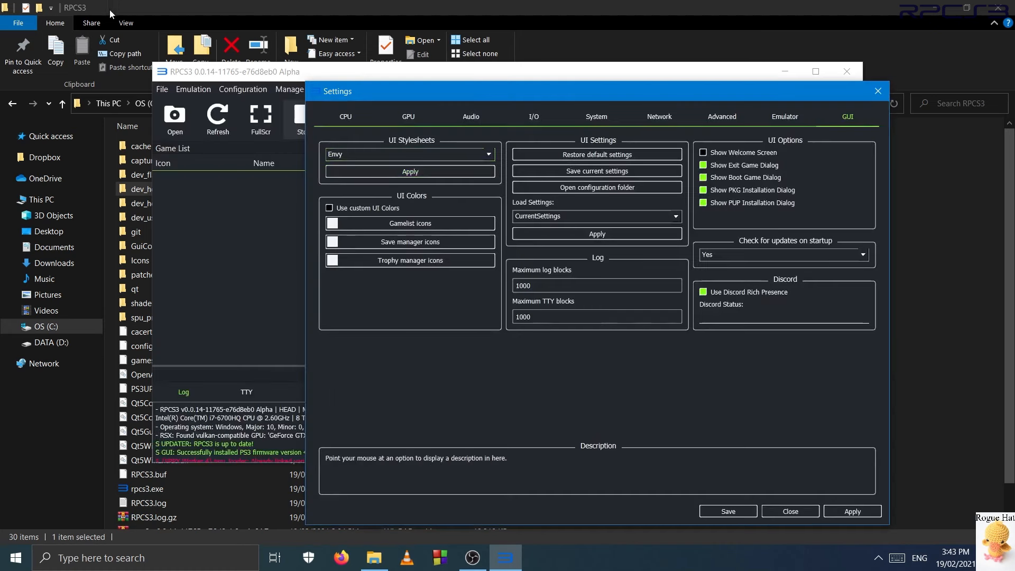
pyautogui.click(424, 155)
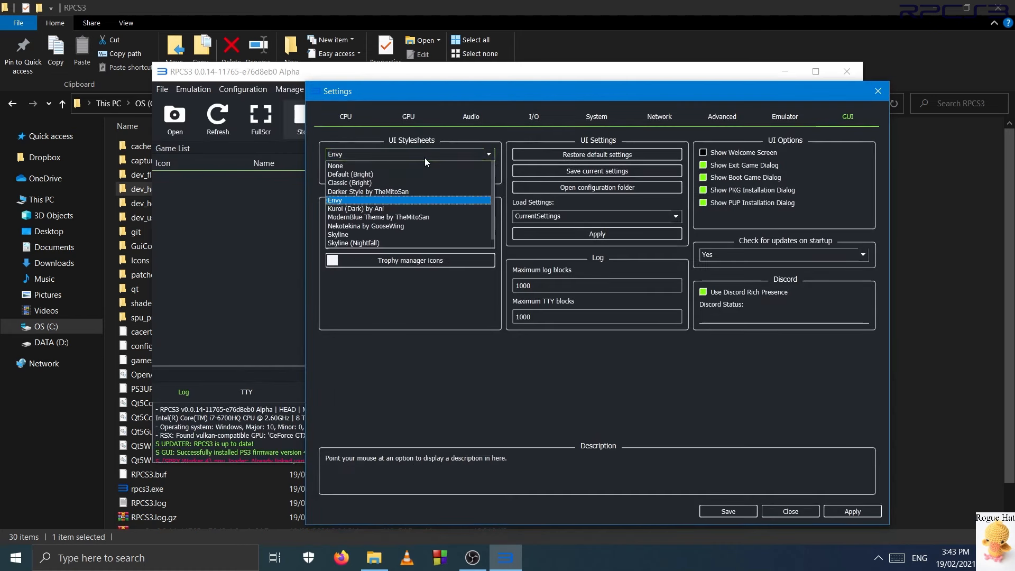
pyautogui.click(724, 355)
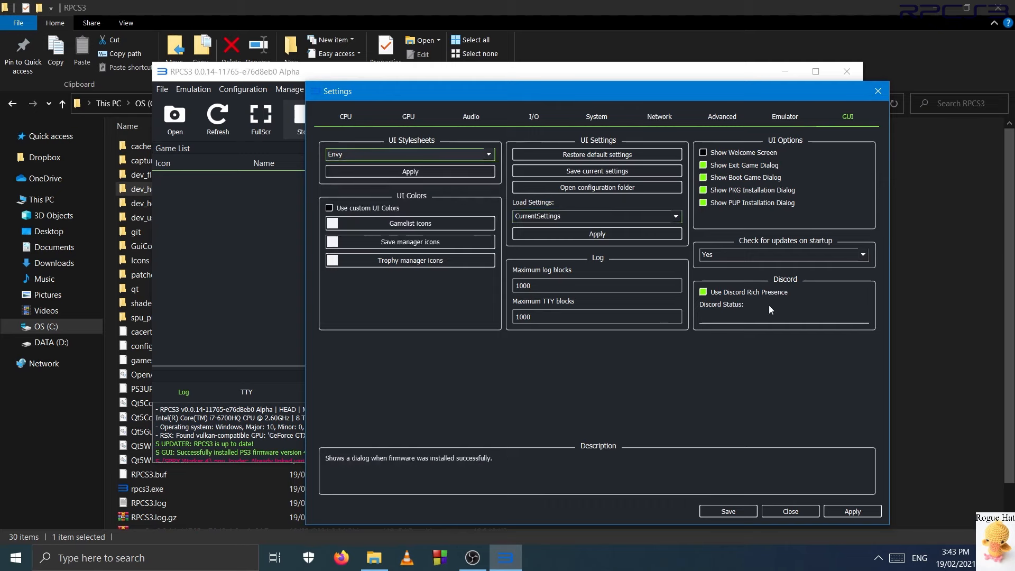
pyautogui.click(801, 511)
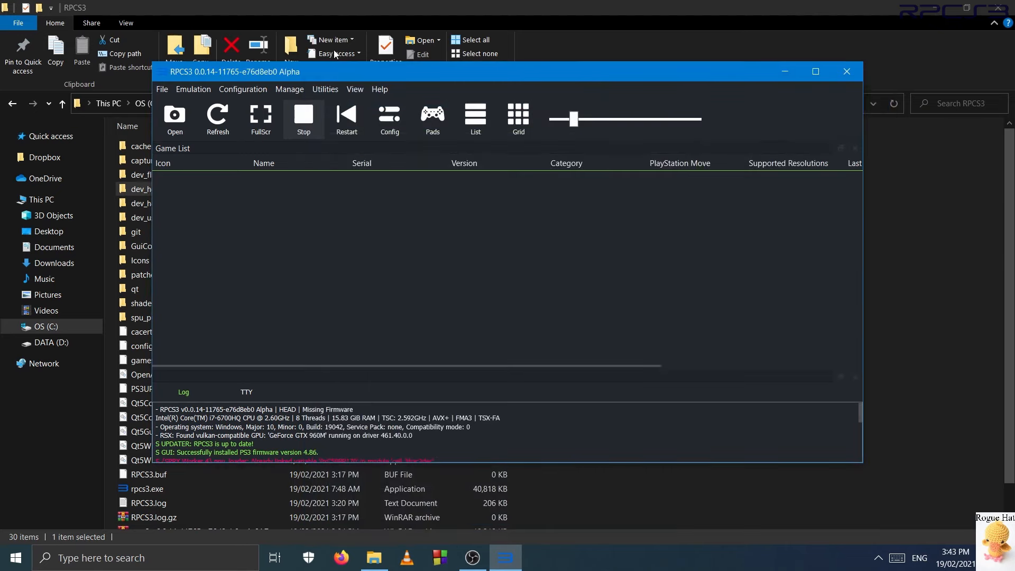
# Open the gamepad settings, review the Keyboard handler for Player 1 and select the DualShock 3 handler
pyautogui.click(296, 89)
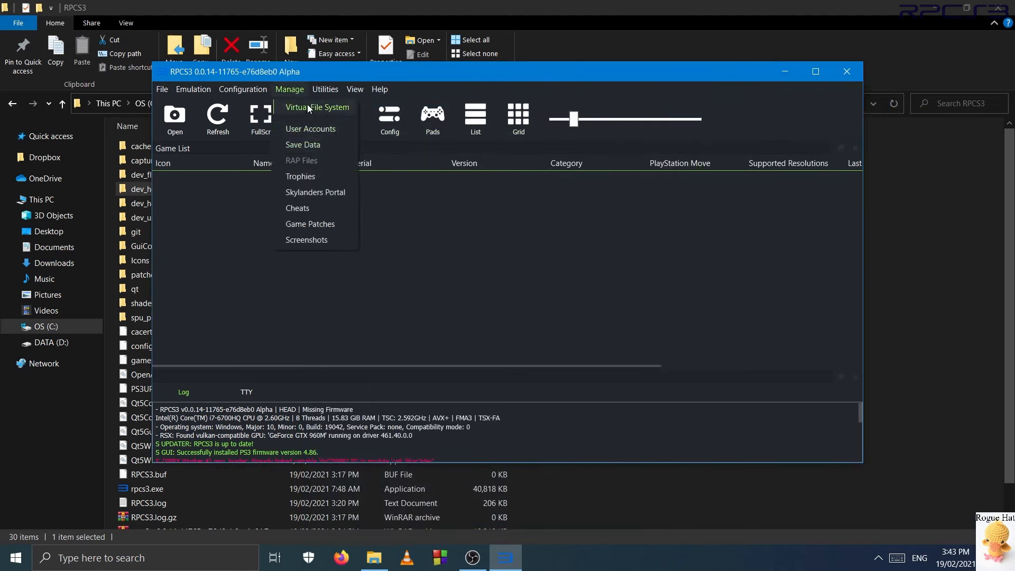
pyautogui.click(260, 147)
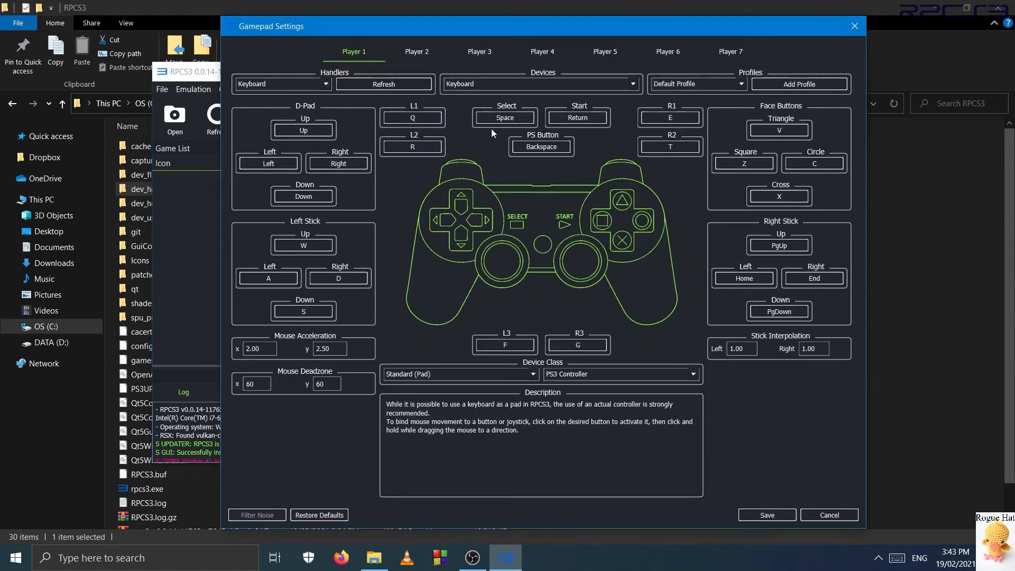
pyautogui.click(317, 86)
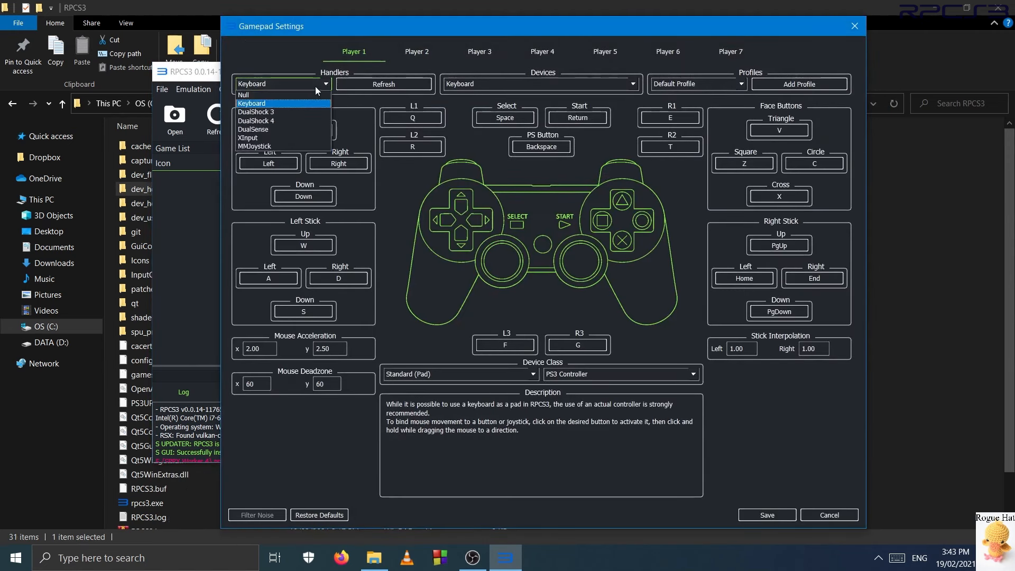
pyautogui.click(282, 104)
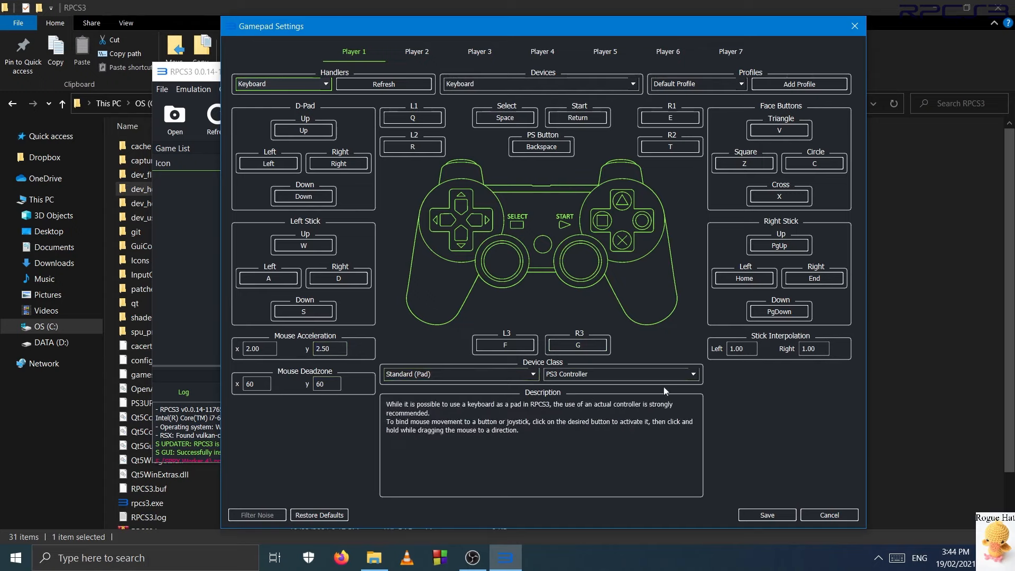
pyautogui.click(264, 85)
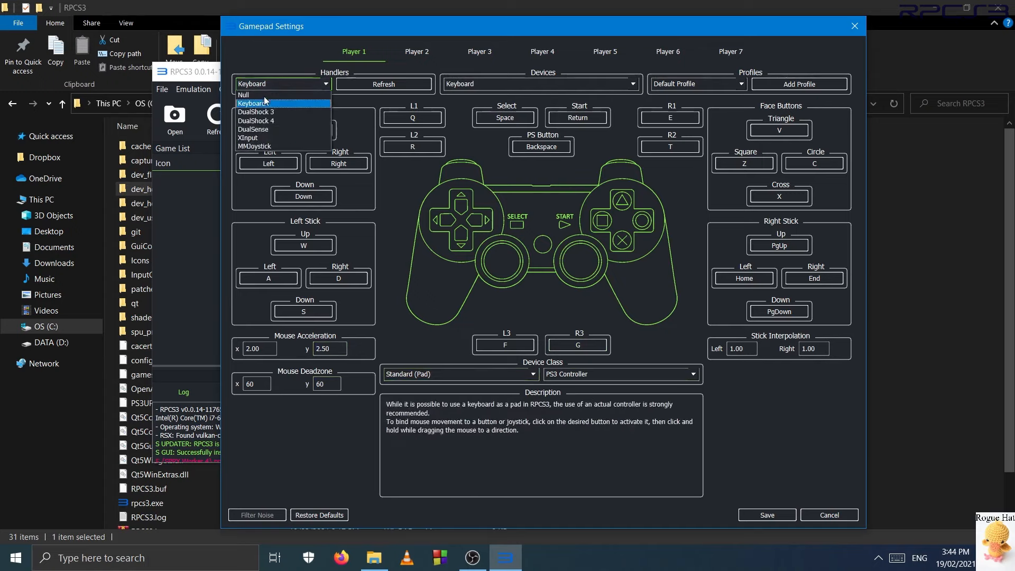
pyautogui.click(256, 111)
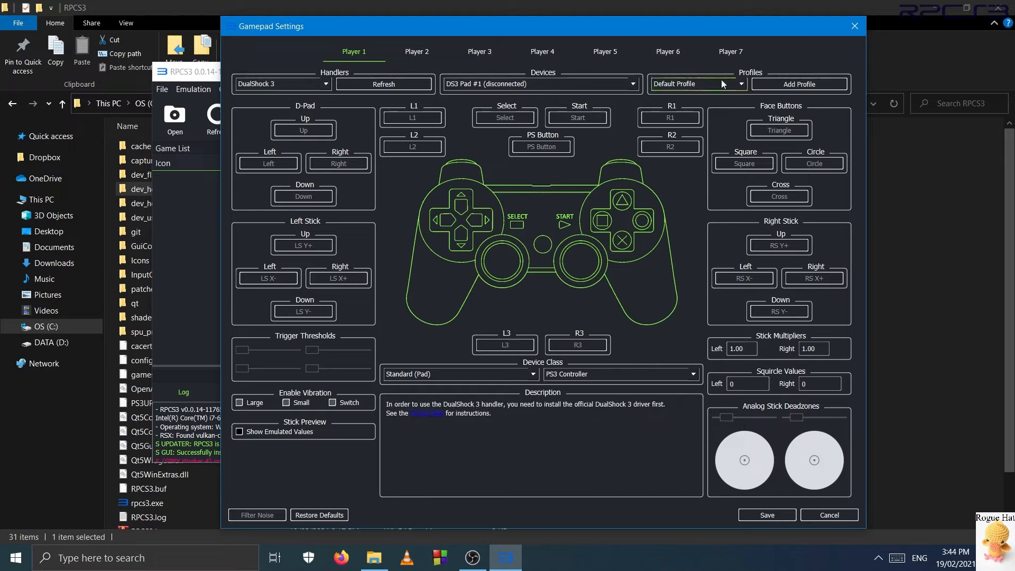
# Review the DS3 pad devices, add a gamepad profile named "Custom Controller" and close the gamepad settings
pyautogui.click(634, 86)
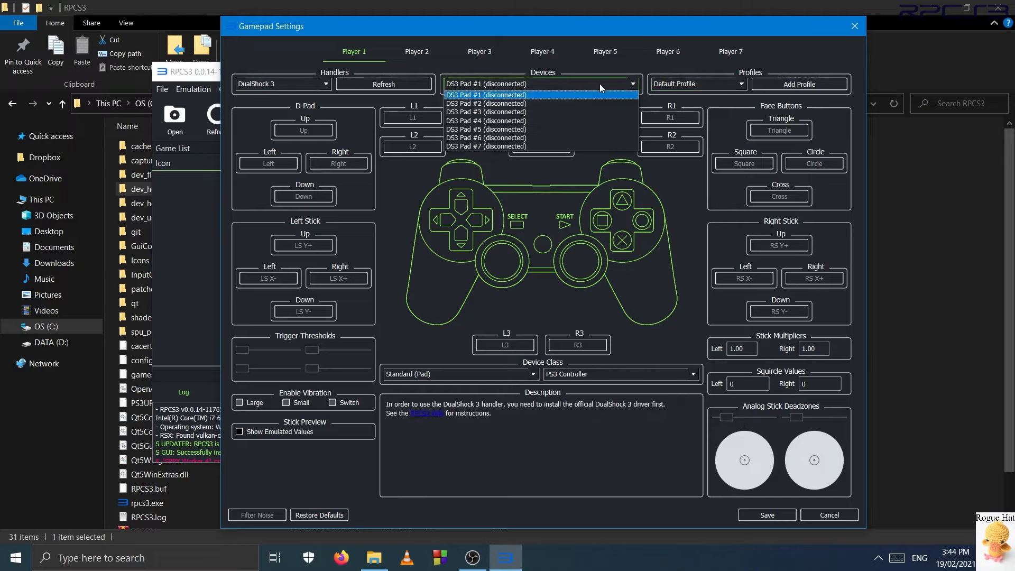
pyautogui.click(442, 78)
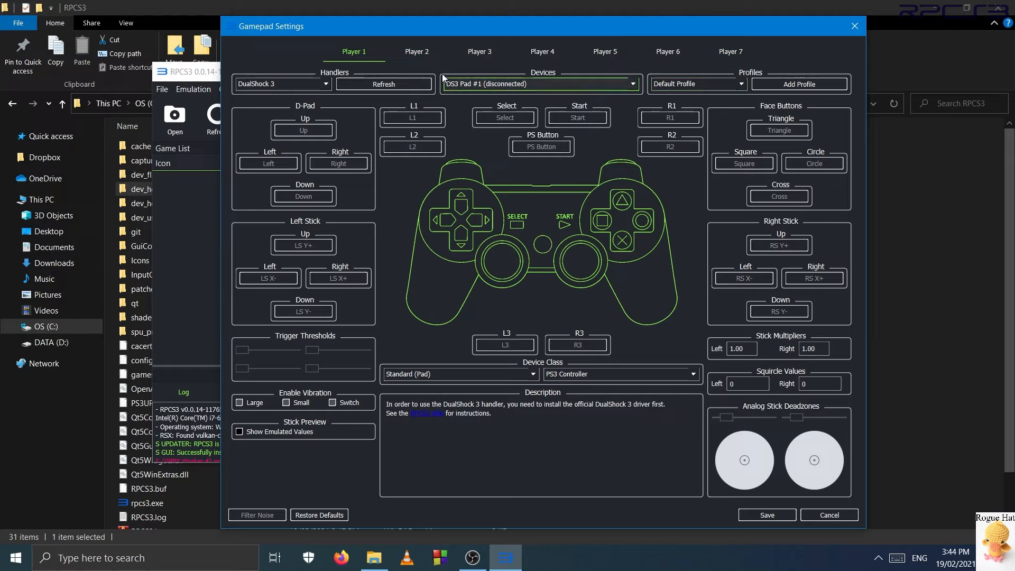
pyautogui.click(717, 87)
pyautogui.click(787, 85)
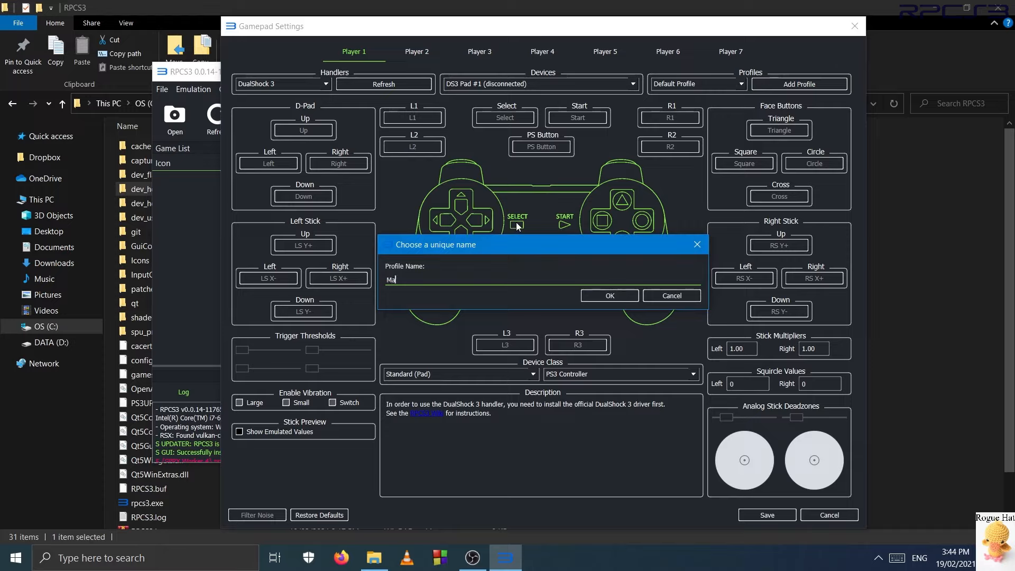
pyautogui.write('Custom Controller')
pyautogui.press('Return')
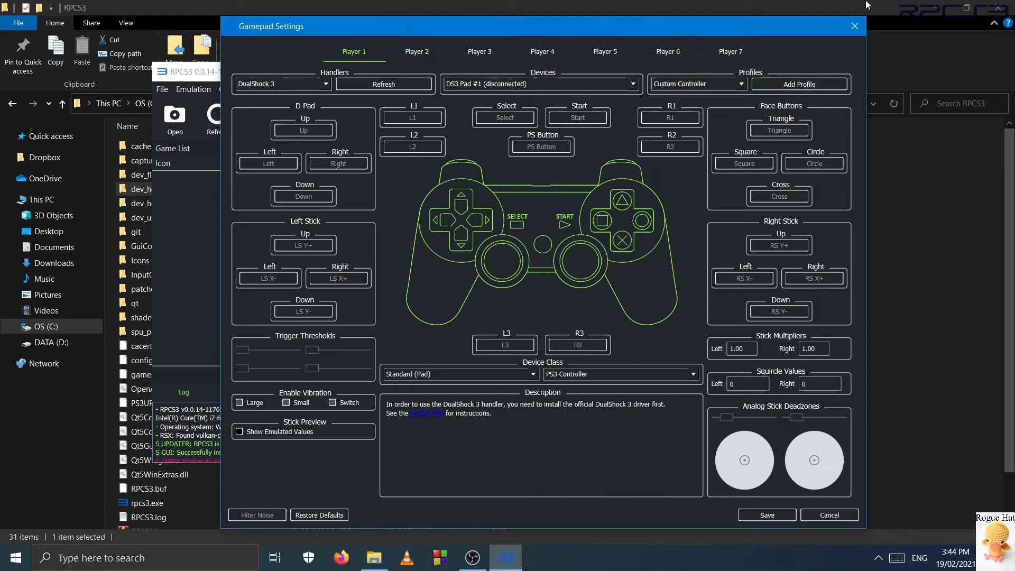
pyautogui.click(855, 30)
# Reopen the advanced settings to check the core, firmware library and GPU options, and close them
pyautogui.click(286, 89)
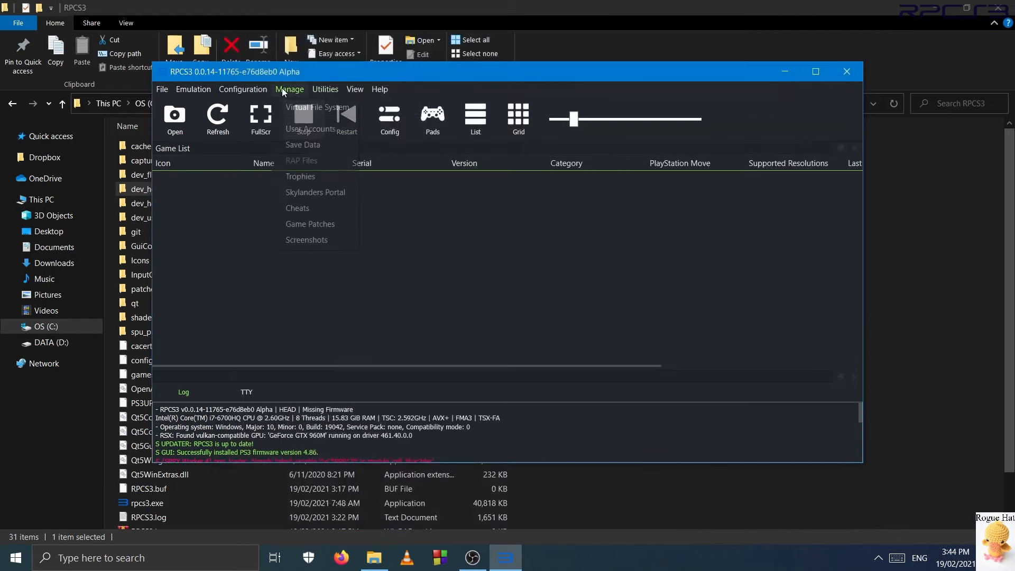
pyautogui.moveTo(243, 89)
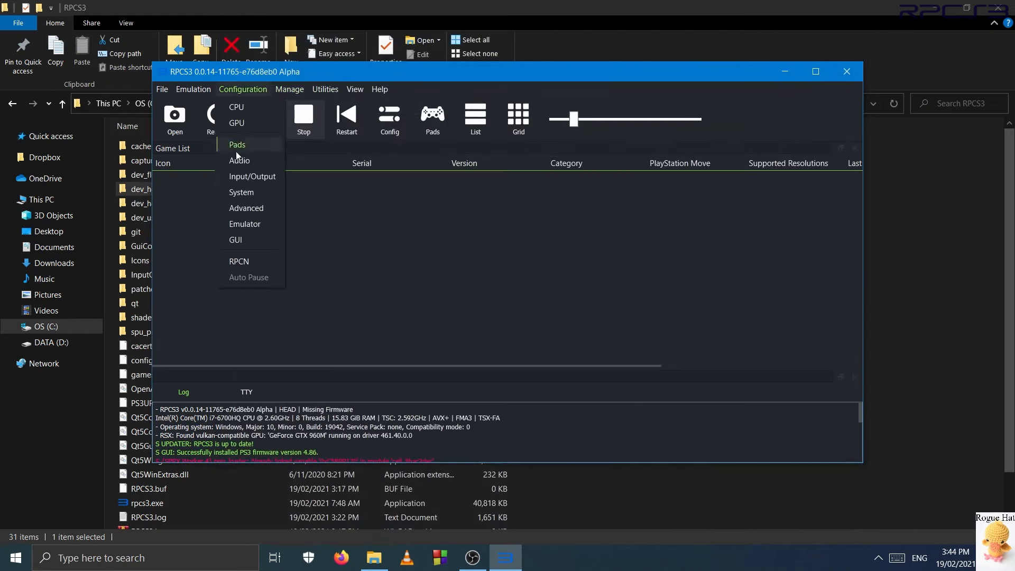
pyautogui.click(258, 206)
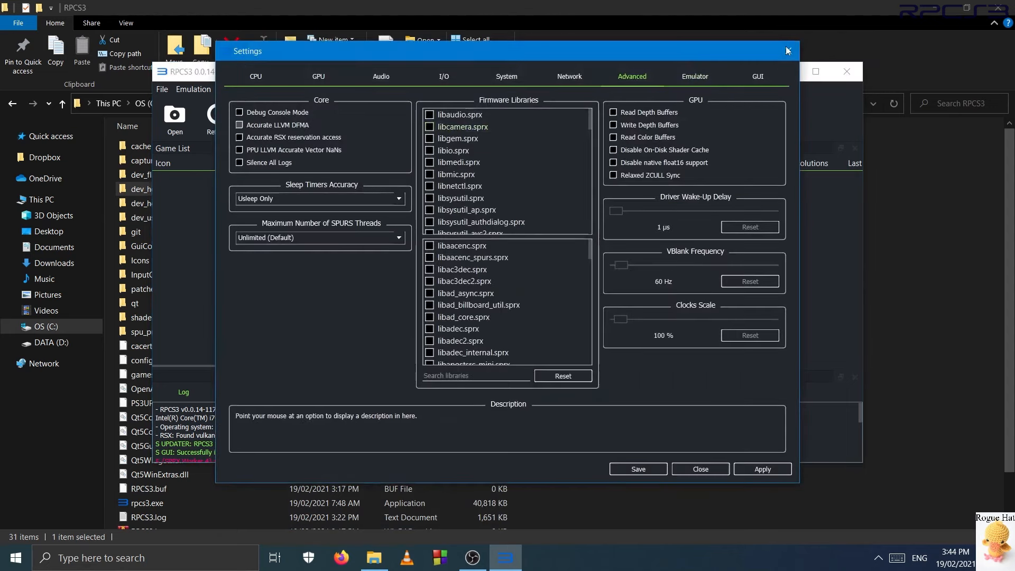
pyautogui.click(789, 51)
# Review the host, NPID, password and token fields in the RPCN configuration and close it without saving
pyautogui.click(290, 89)
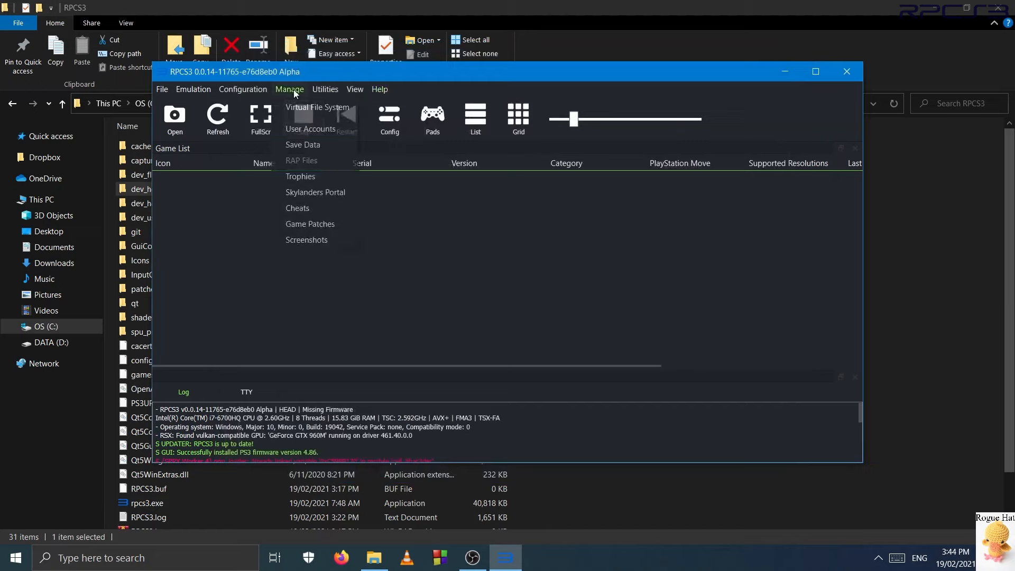
pyautogui.moveTo(254, 93)
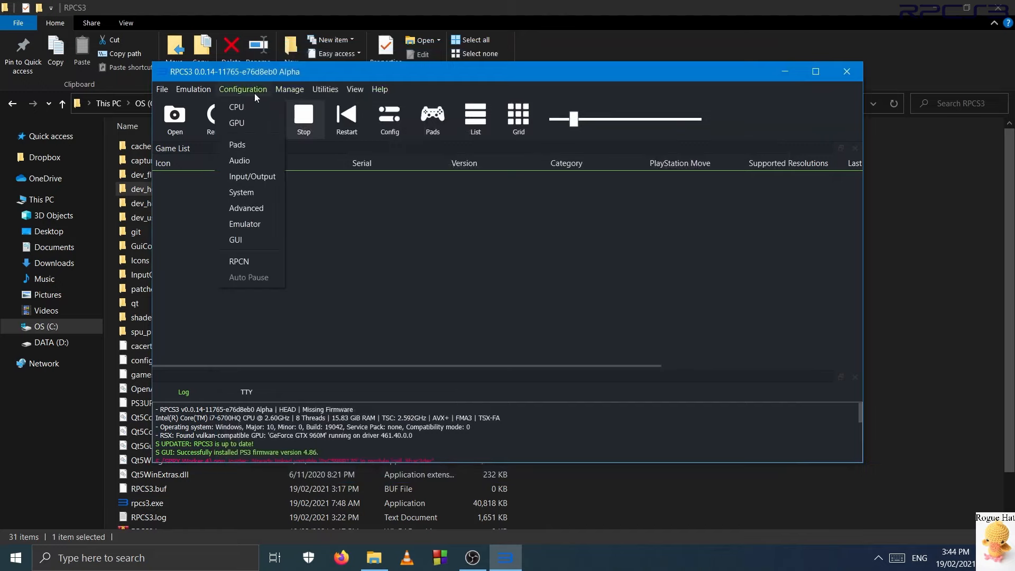
pyautogui.click(255, 264)
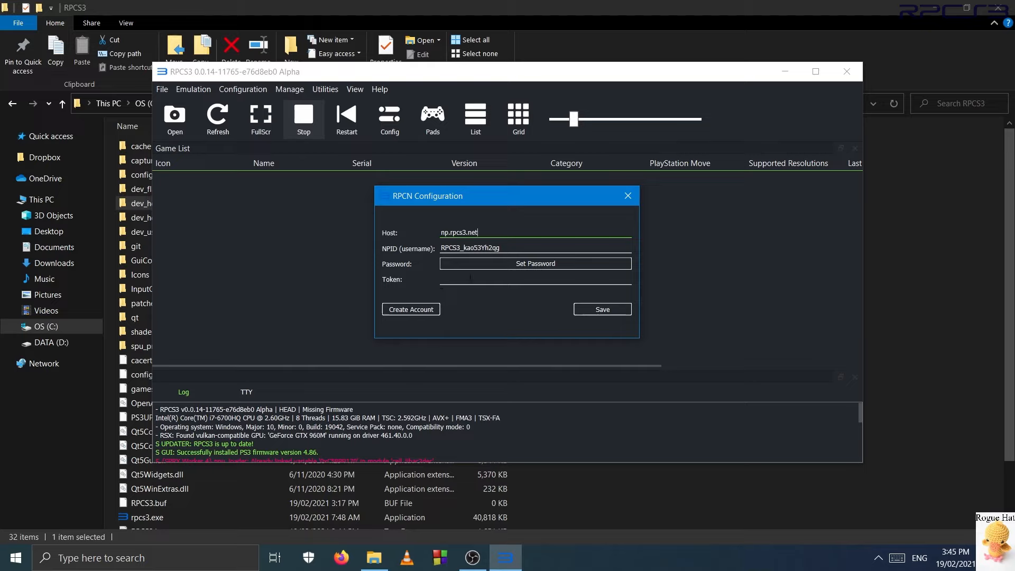
pyautogui.click(470, 277)
pyautogui.click(629, 197)
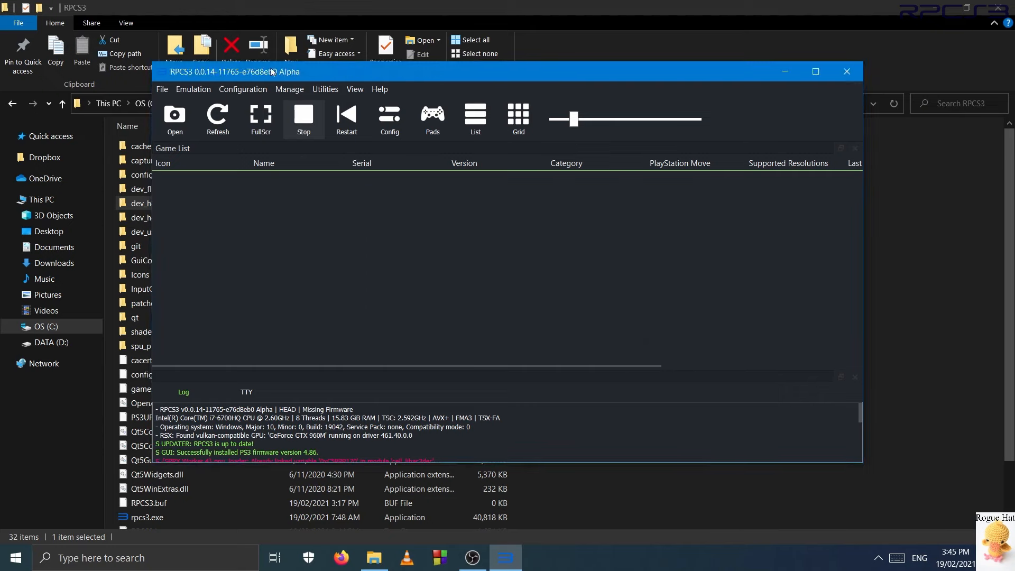
# Look over the management options for accounts, saves, trophies and patches, and open the Skylanders Portal manager
pyautogui.click(295, 87)
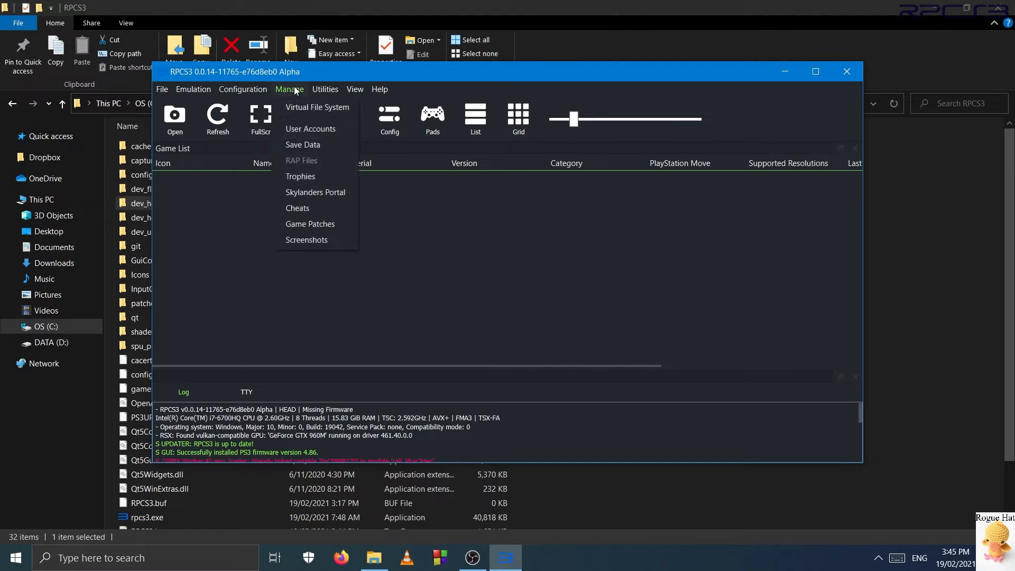
pyautogui.moveTo(319, 101)
pyautogui.moveTo(278, 83)
pyautogui.click(333, 195)
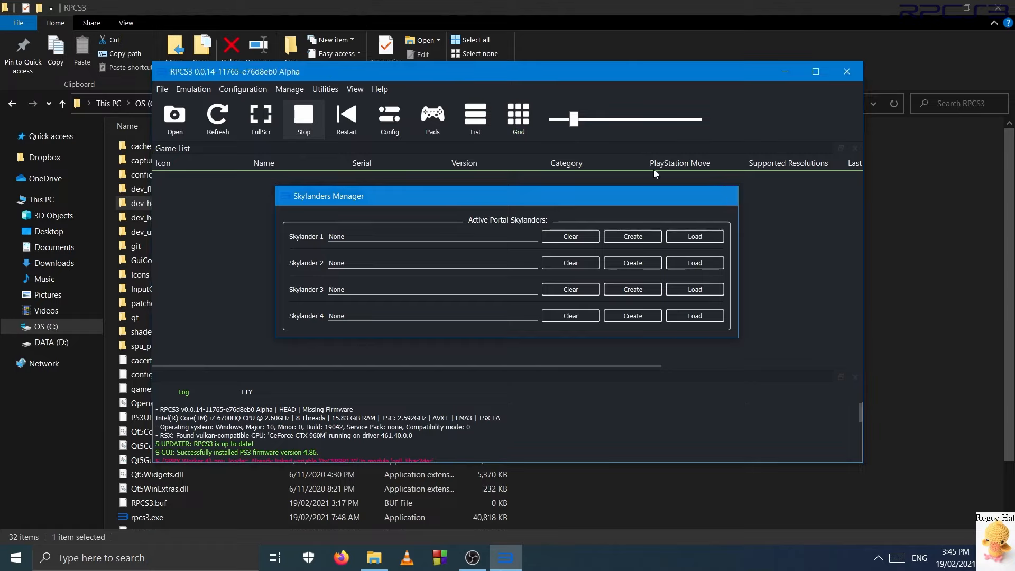
# Close the Skylanders manager and slightly increase the game list icon size
pyautogui.click(727, 196)
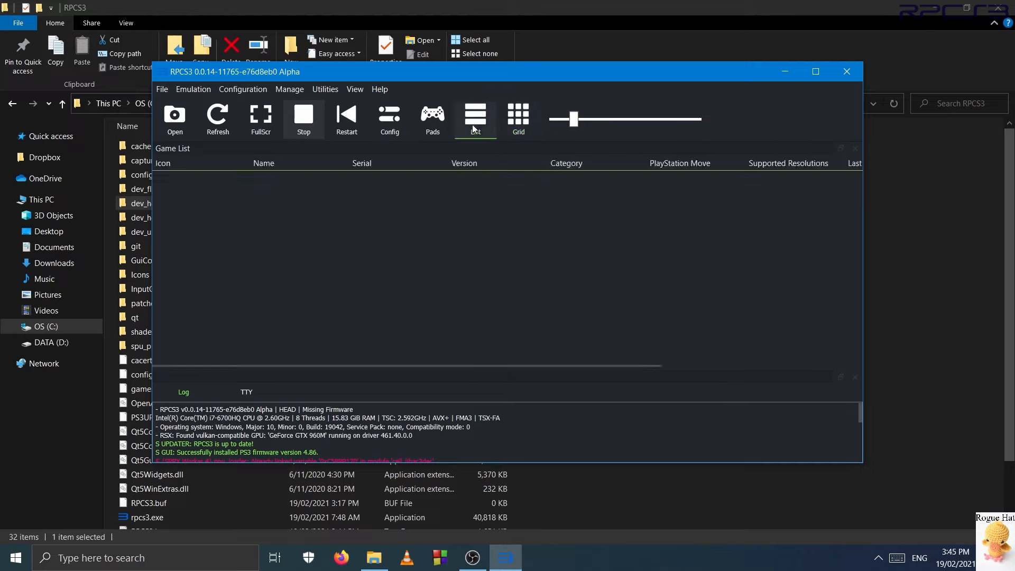
pyautogui.moveTo(572, 120); pyautogui.dragTo(654, 142)
# Show the debugger pane beside the game list and close it again
pyautogui.click(353, 89)
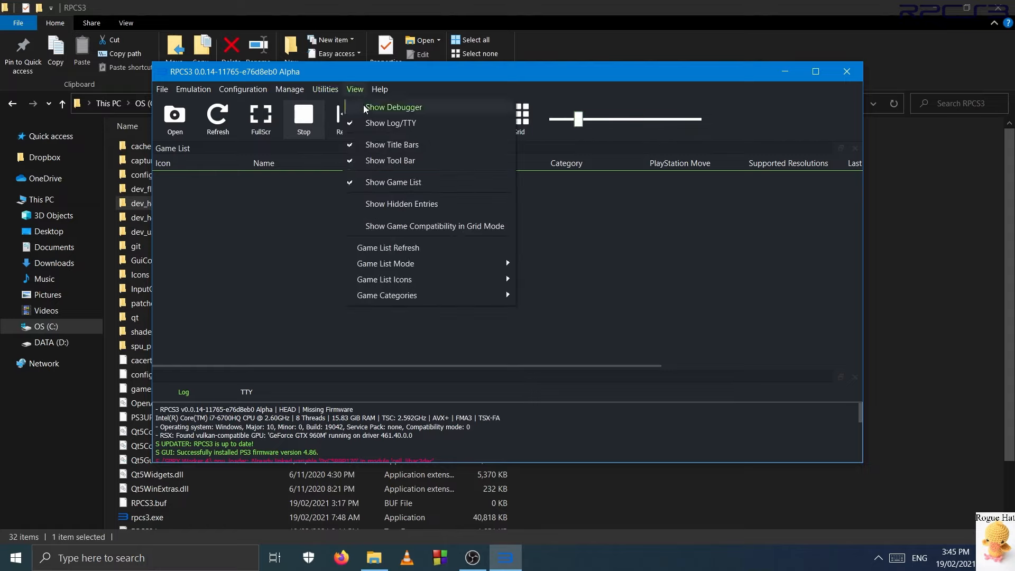
pyautogui.click(370, 107)
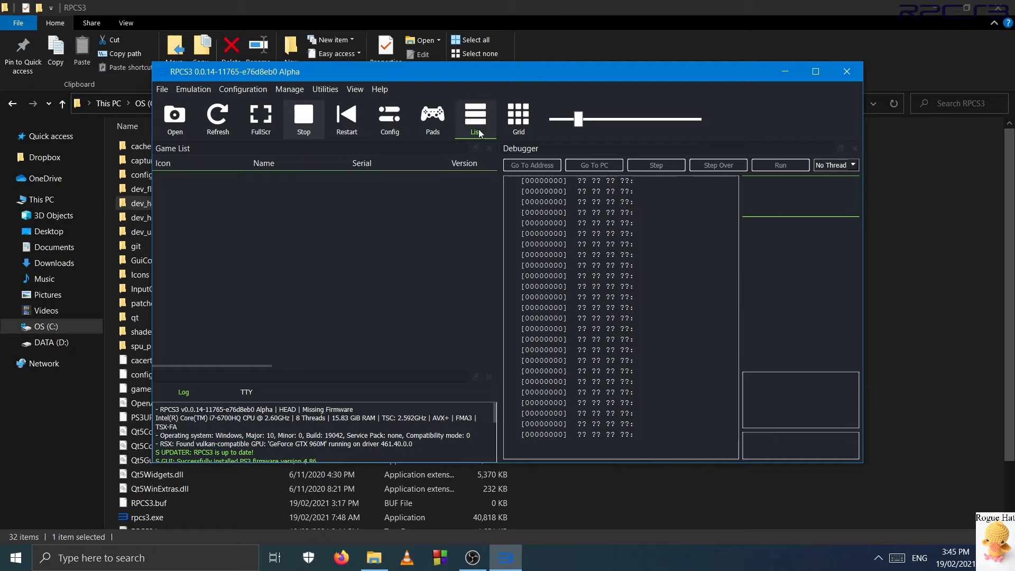
pyautogui.click(855, 148)
# Look over the available utilities, opening the file chooser for decrypting PS3 binaries and closing it without choosing a file
pyautogui.click(335, 89)
pyautogui.moveTo(349, 89)
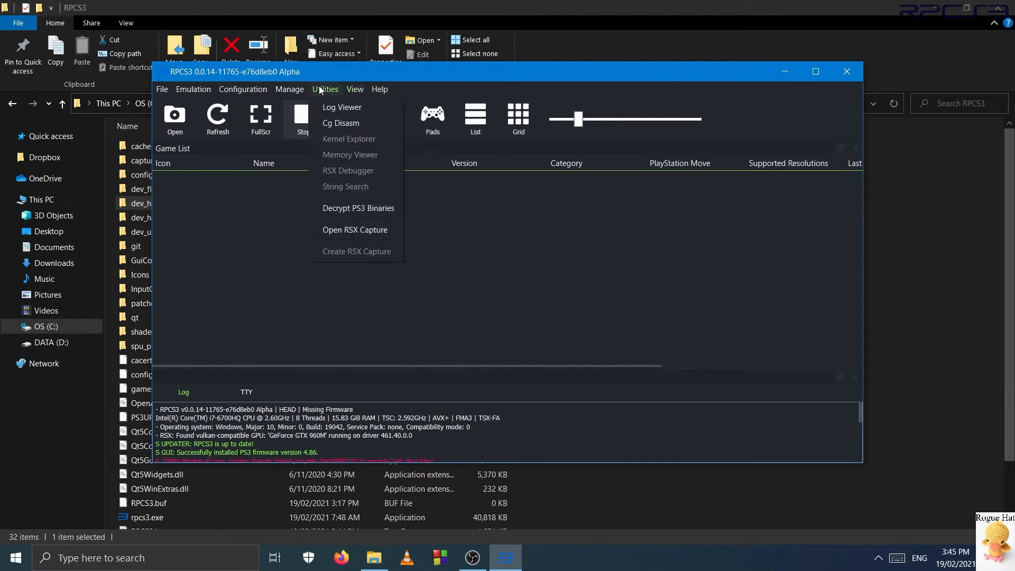
pyautogui.click(351, 206)
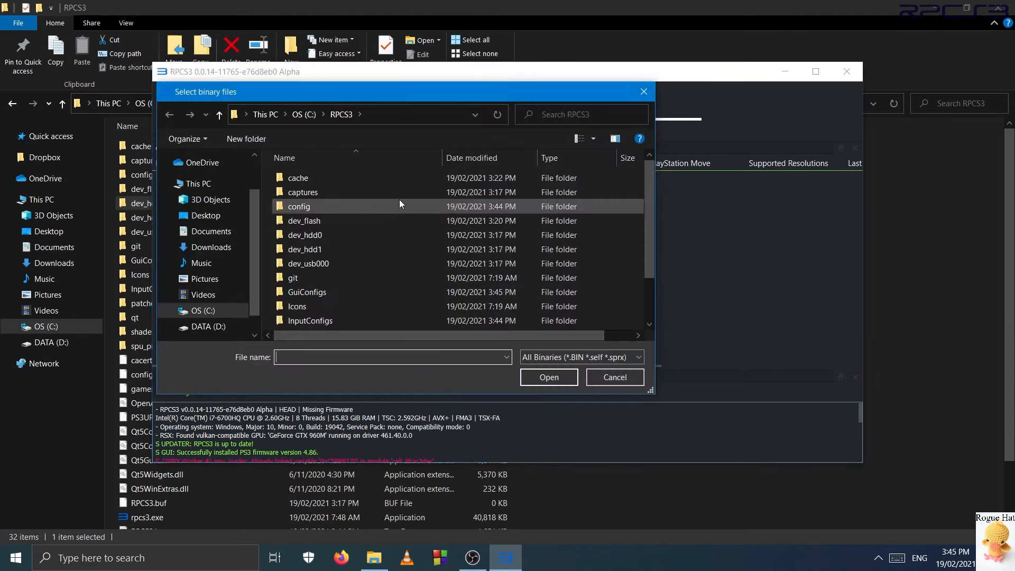
pyautogui.click(643, 92)
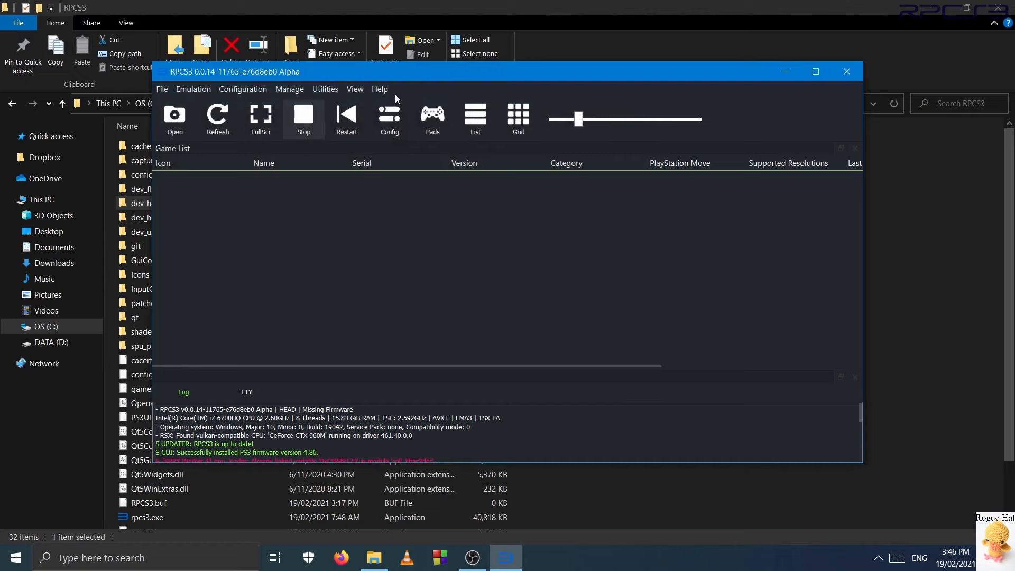
pyautogui.click(321, 89)
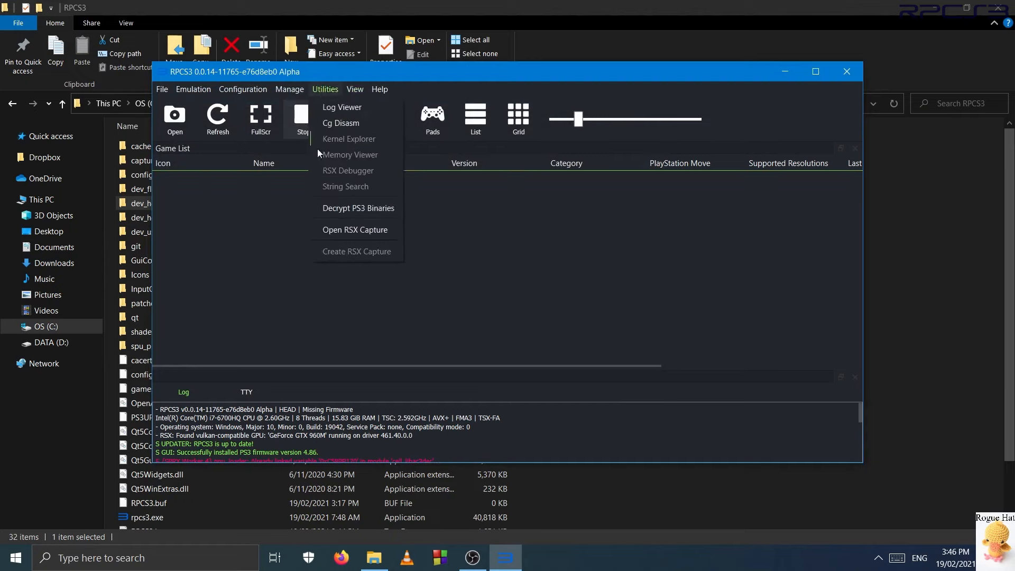
pyautogui.moveTo(300, 89)
pyautogui.click(353, 75)
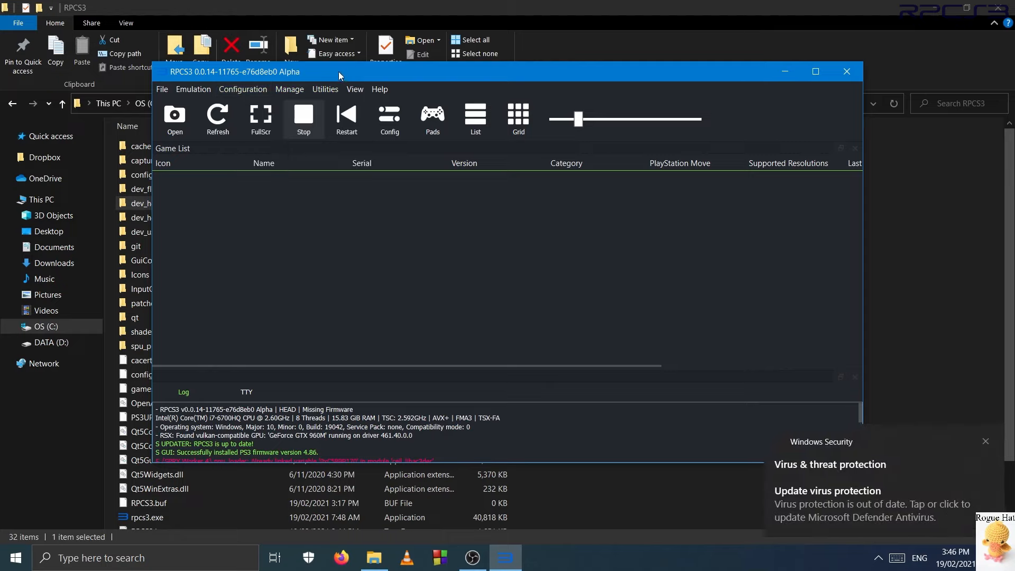
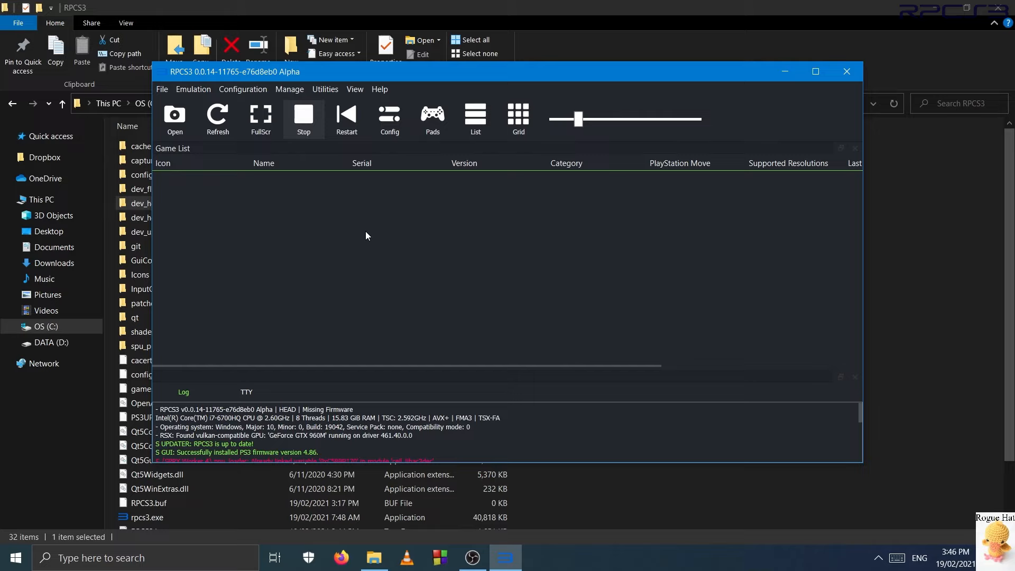
# Reopen the emulator settings and review the CPU, GPU, audio, I/O, system and network options
pyautogui.click(239, 91)
pyautogui.press('Escape')
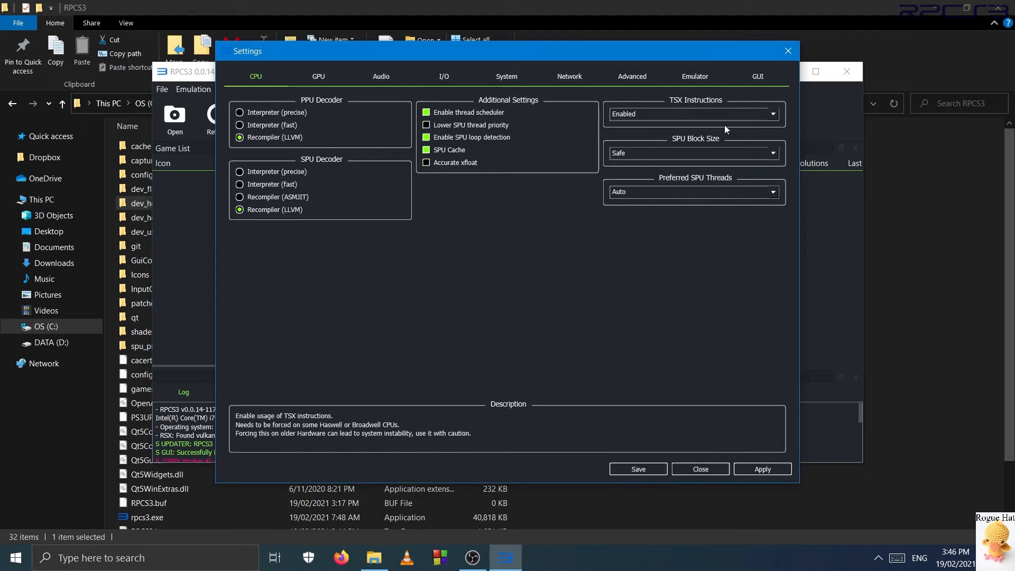
pyautogui.click(339, 74)
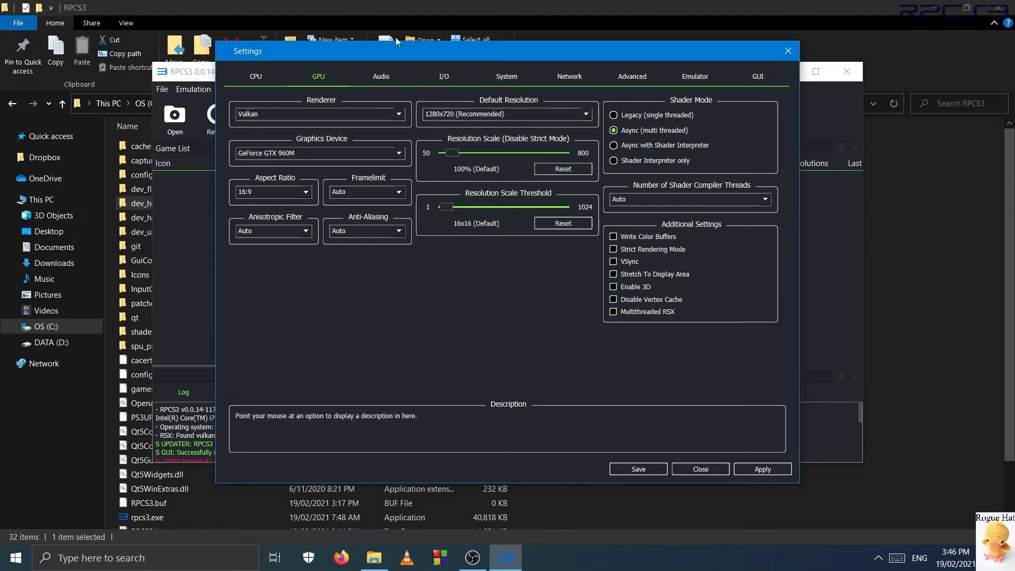
pyautogui.click(400, 77)
pyautogui.click(441, 80)
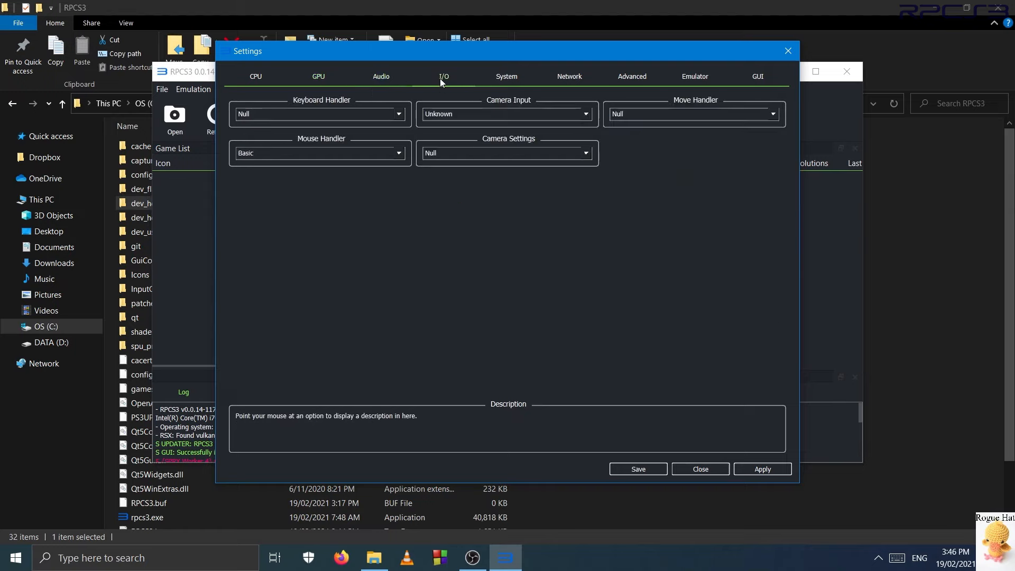
pyautogui.click(516, 80)
pyautogui.click(561, 79)
# Enable Read Color Buffers and Write Depth Buffers in the advanced GPU options and save the settings
pyautogui.click(634, 82)
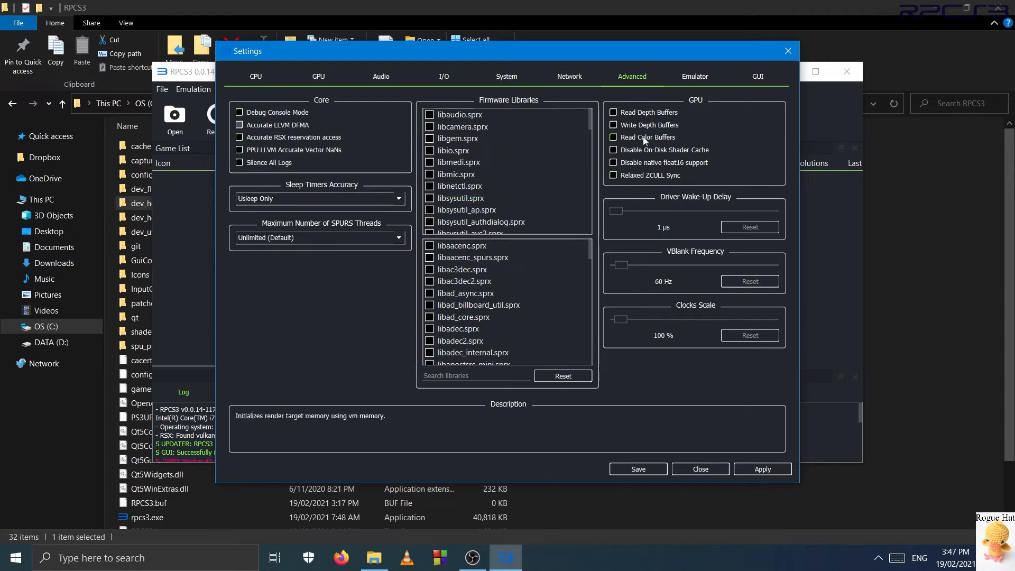
pyautogui.click(613, 137)
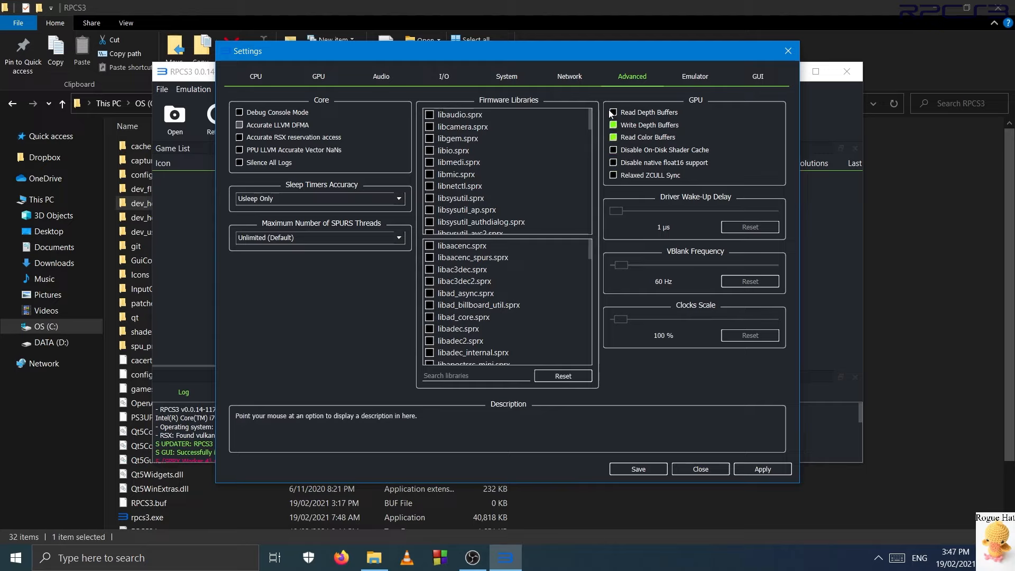
pyautogui.click(613, 125)
pyautogui.click(716, 77)
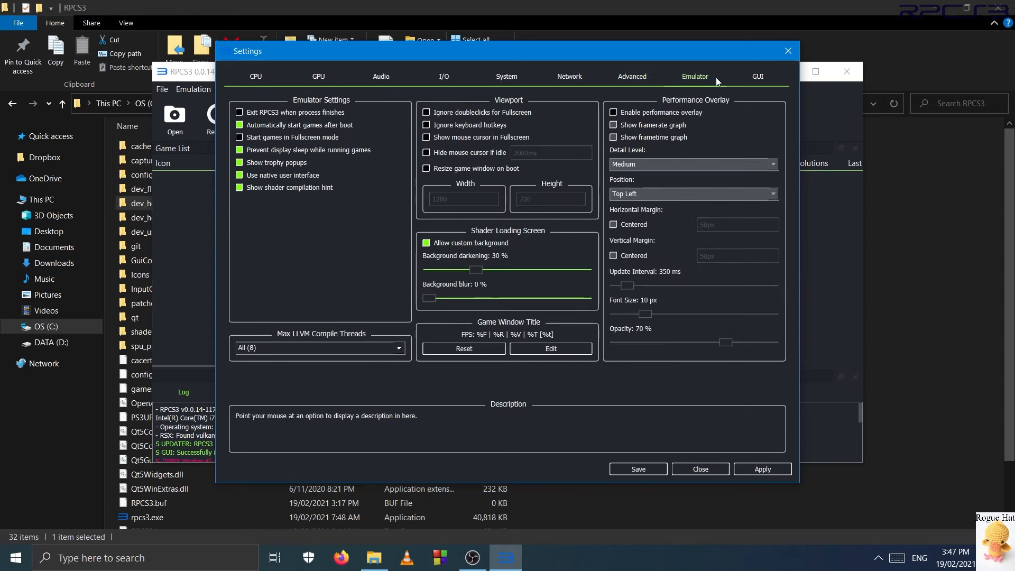
pyautogui.click(756, 80)
pyautogui.click(258, 69)
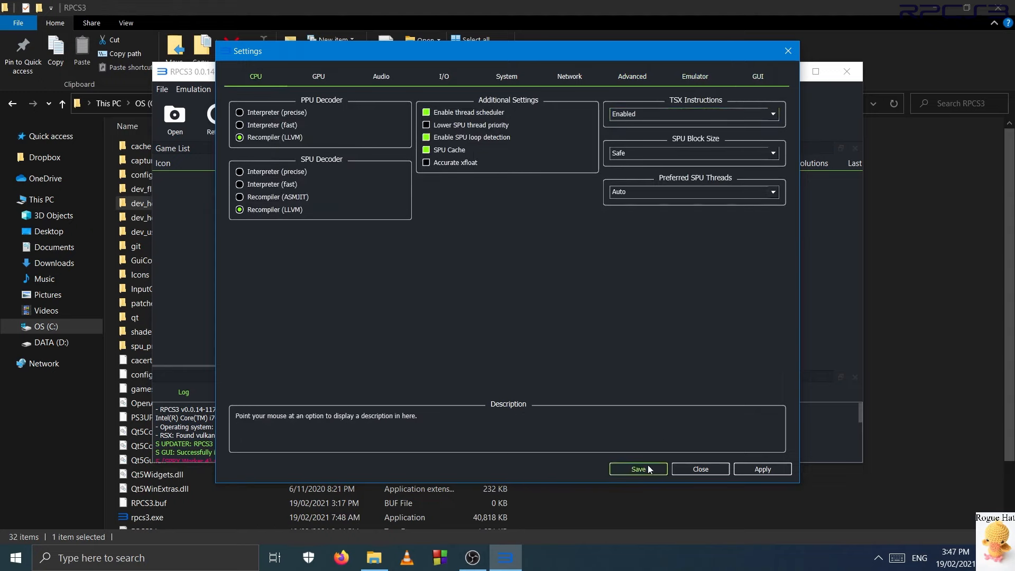
pyautogui.click(623, 469)
# In the GPU settings, set the default resolution to 1920x1080, keep Async (multi threaded) shader mode and enable Multithreaded RSX
pyautogui.click(258, 89)
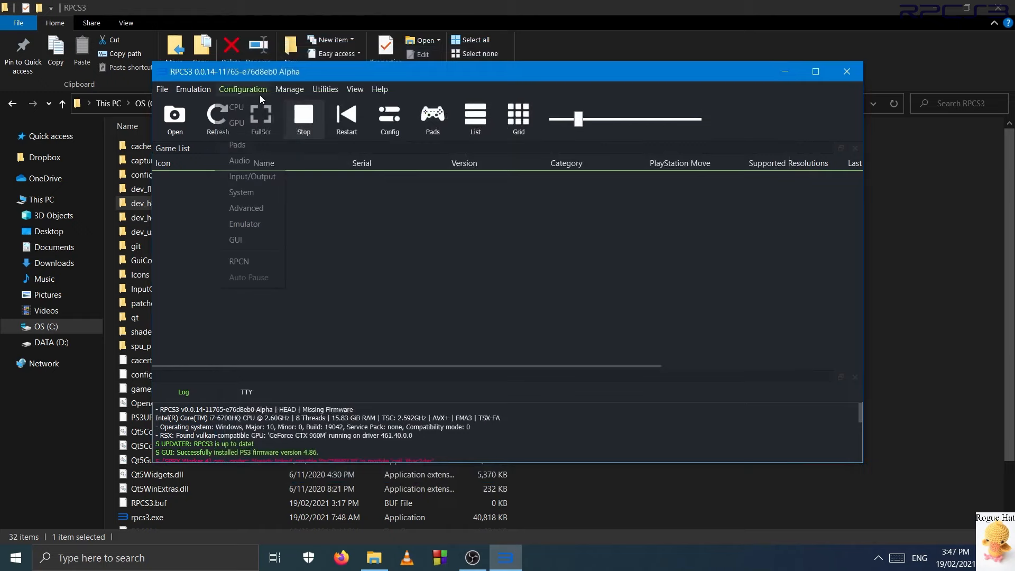
pyautogui.click(255, 107)
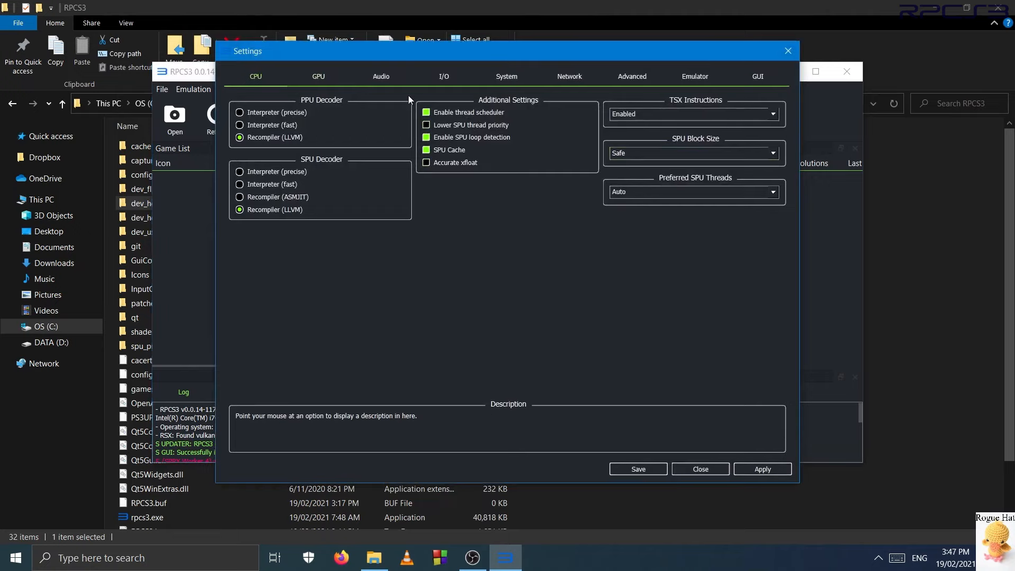
pyautogui.click(320, 76)
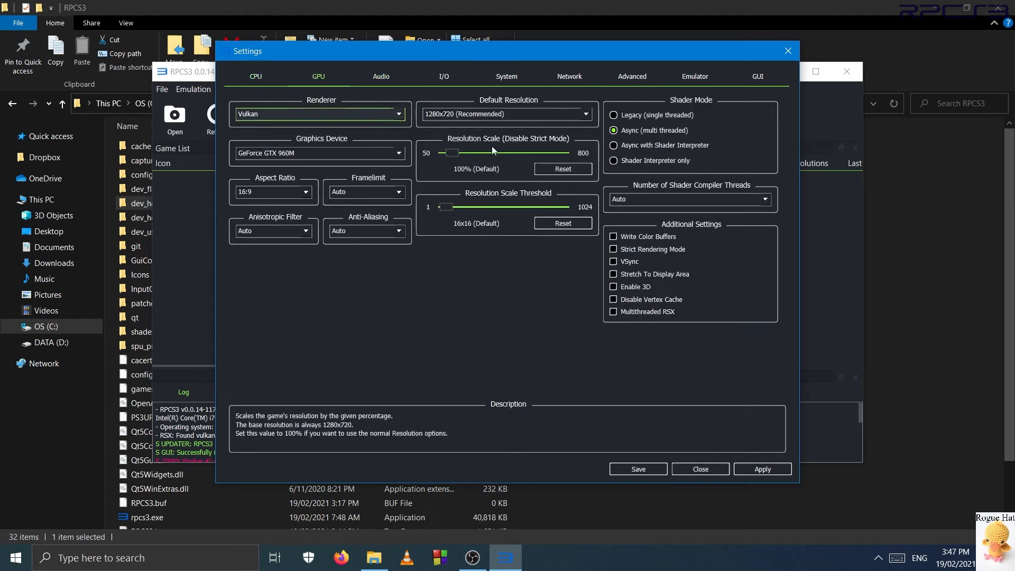
pyautogui.click(518, 114)
pyautogui.click(472, 126)
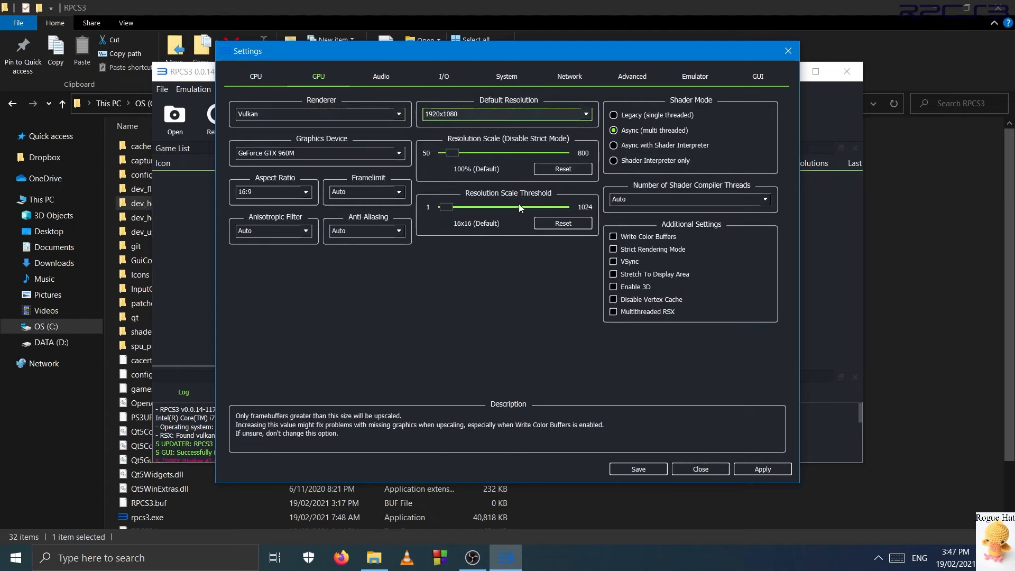
pyautogui.click(655, 160)
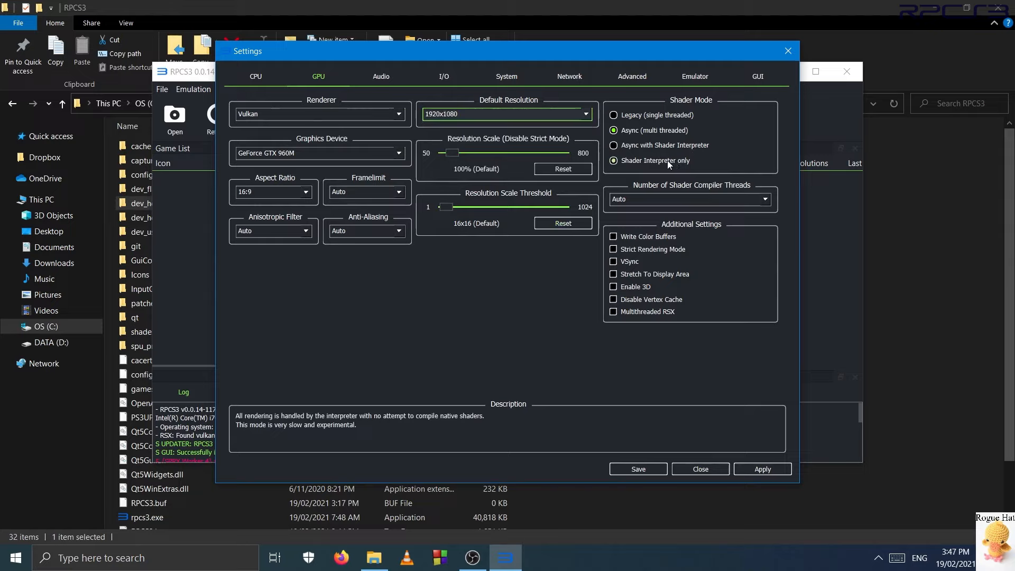
pyautogui.click(673, 130)
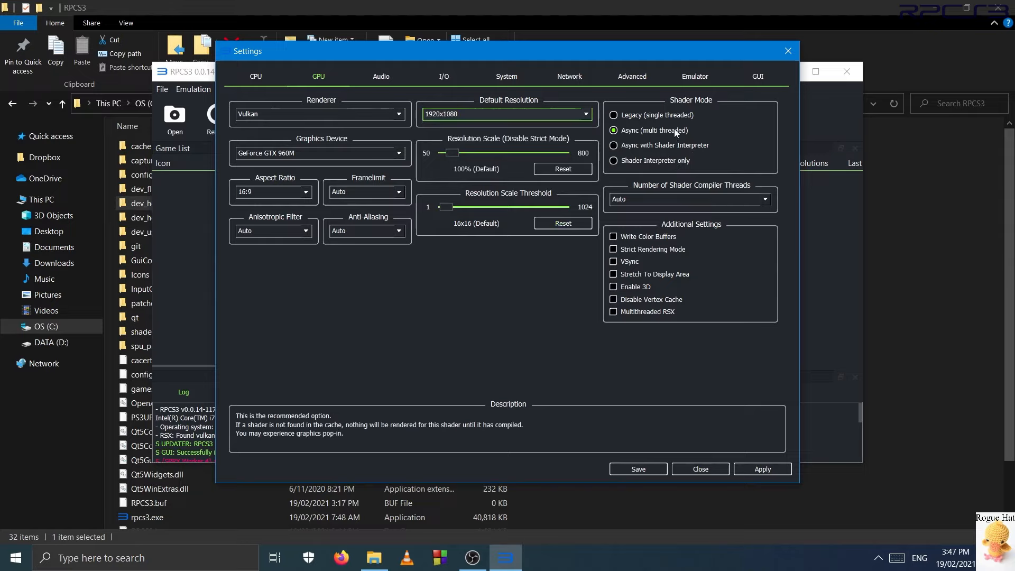
pyautogui.click(647, 312)
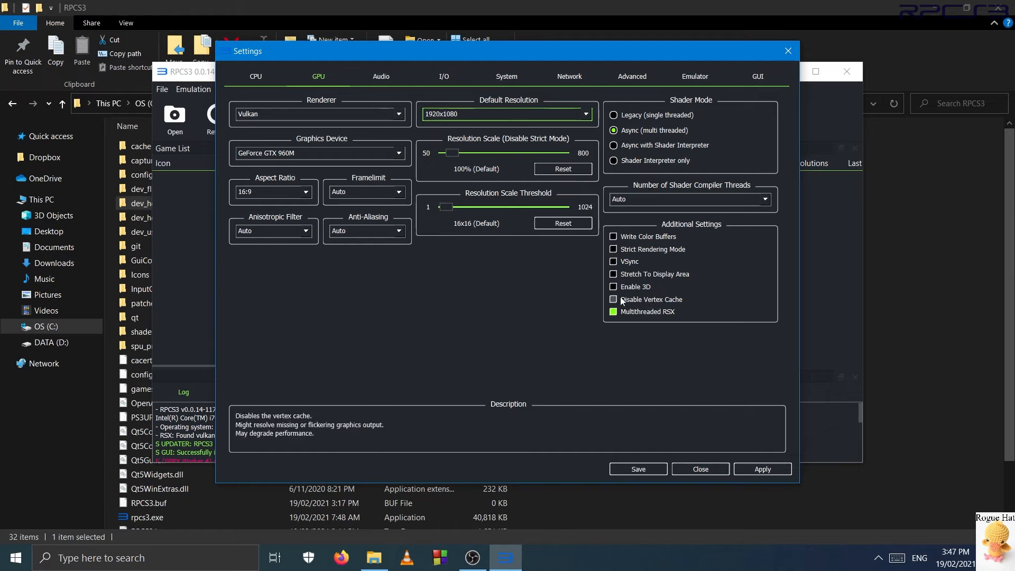
# Check through the audio, system, network, advanced and emulator settings
pyautogui.click(384, 76)
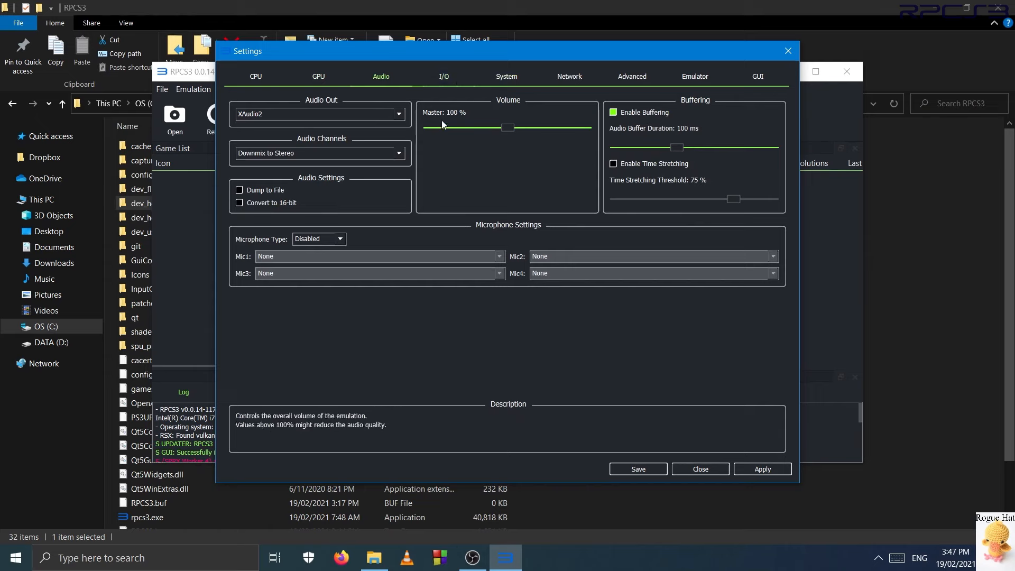
pyautogui.click(493, 74)
pyautogui.click(574, 75)
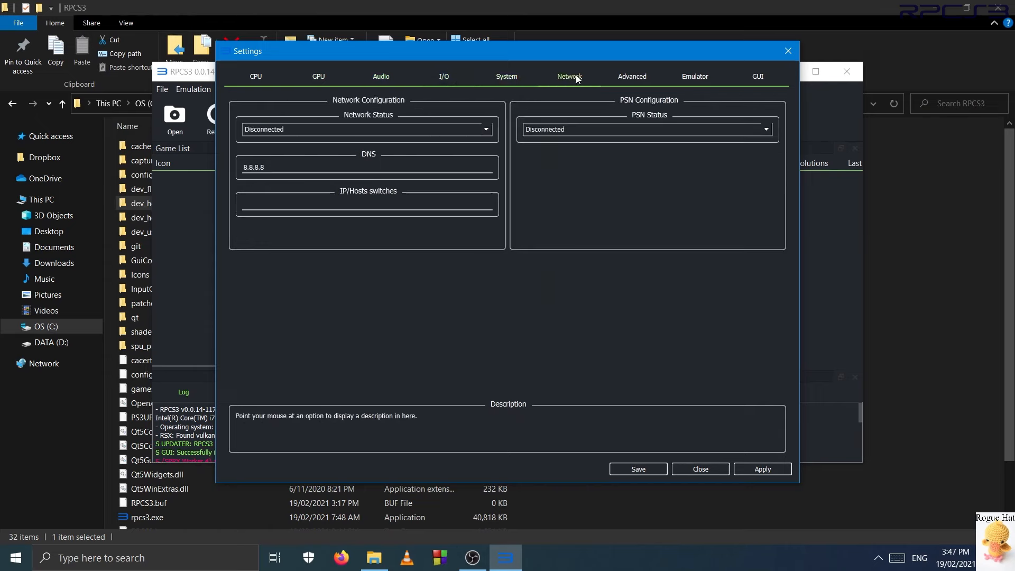
pyautogui.click(658, 80)
pyautogui.click(710, 73)
# Disable Write Depth Buffers and Read Color Buffers in the advanced GPU options and save the settings
pyautogui.click(629, 74)
pyautogui.click(650, 125)
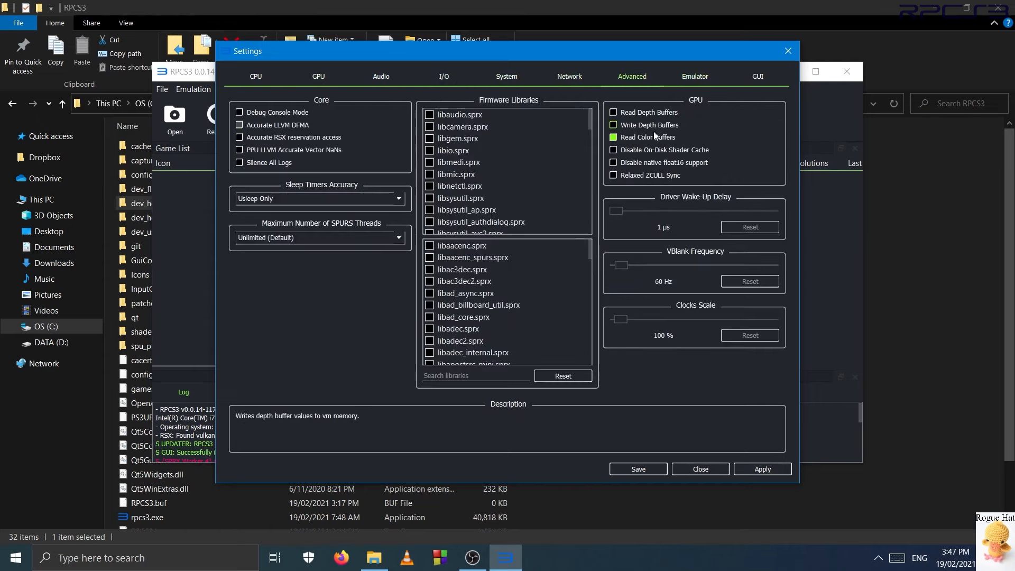
pyautogui.click(641, 138)
pyautogui.click(624, 175)
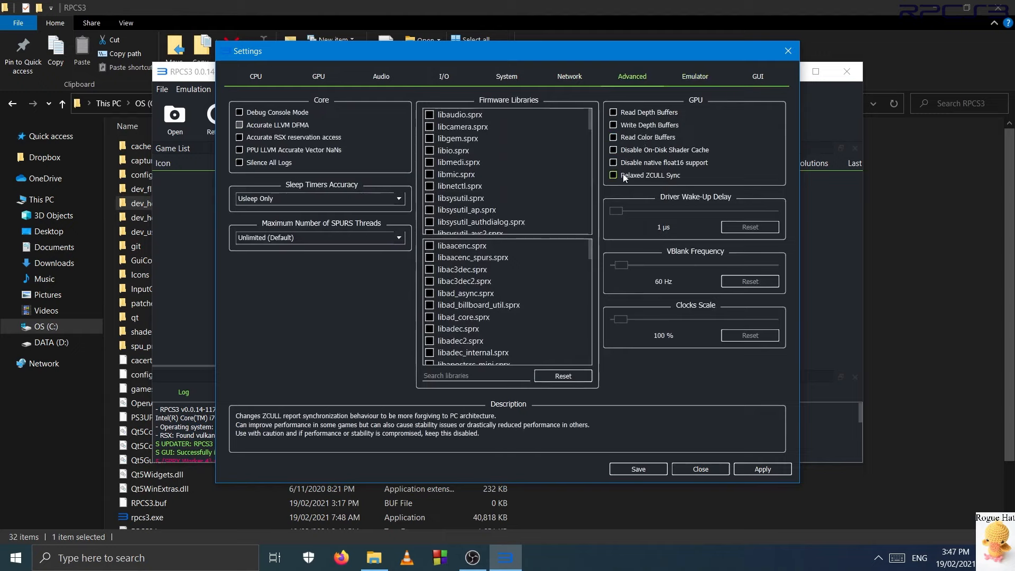
pyautogui.click(759, 78)
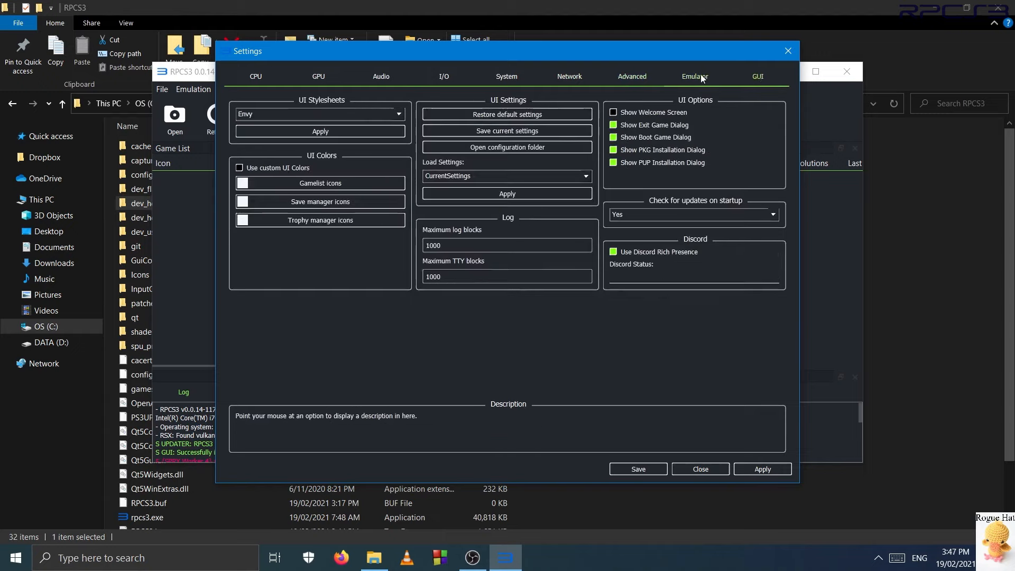
pyautogui.click(637, 470)
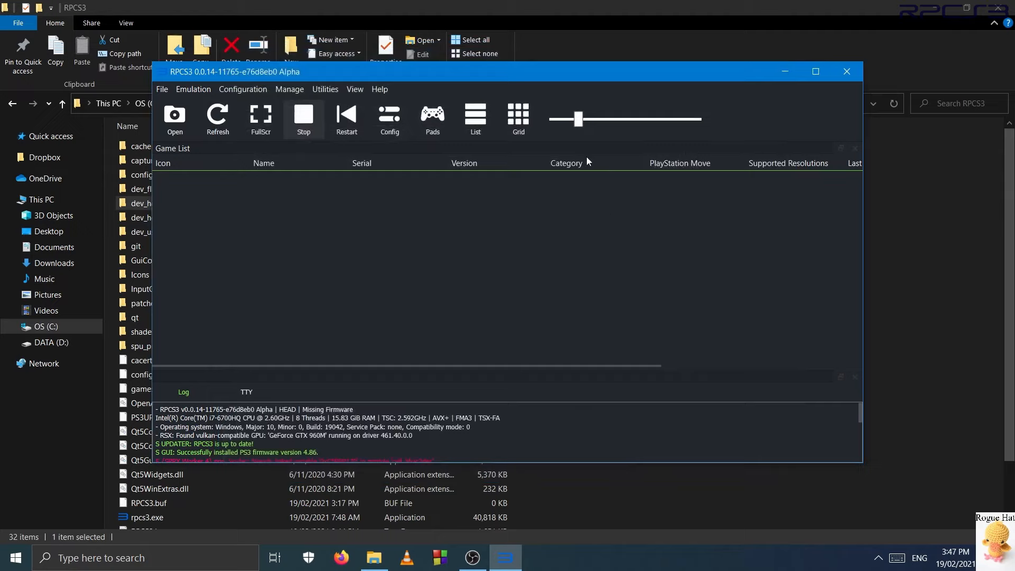